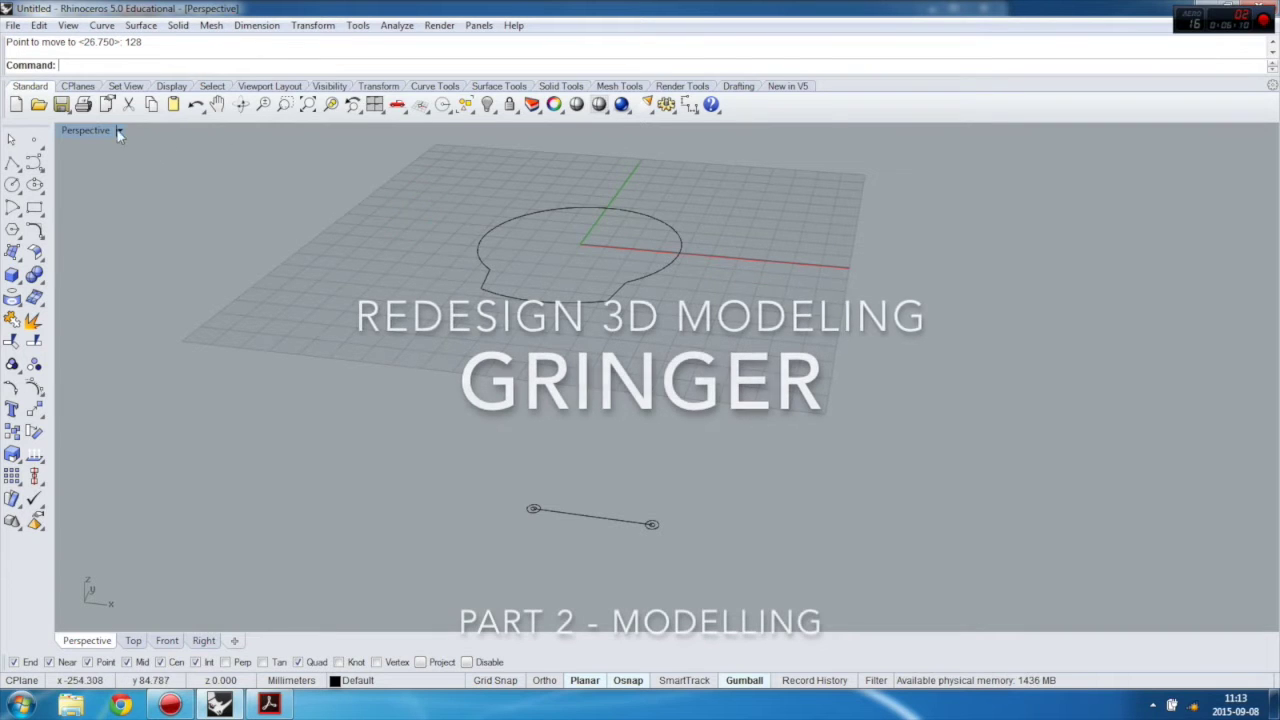
# Step: In the Top view, offset the closed body outline outward by 0.15 mm with sharp corners
pyautogui.doubleClick(100, 131)
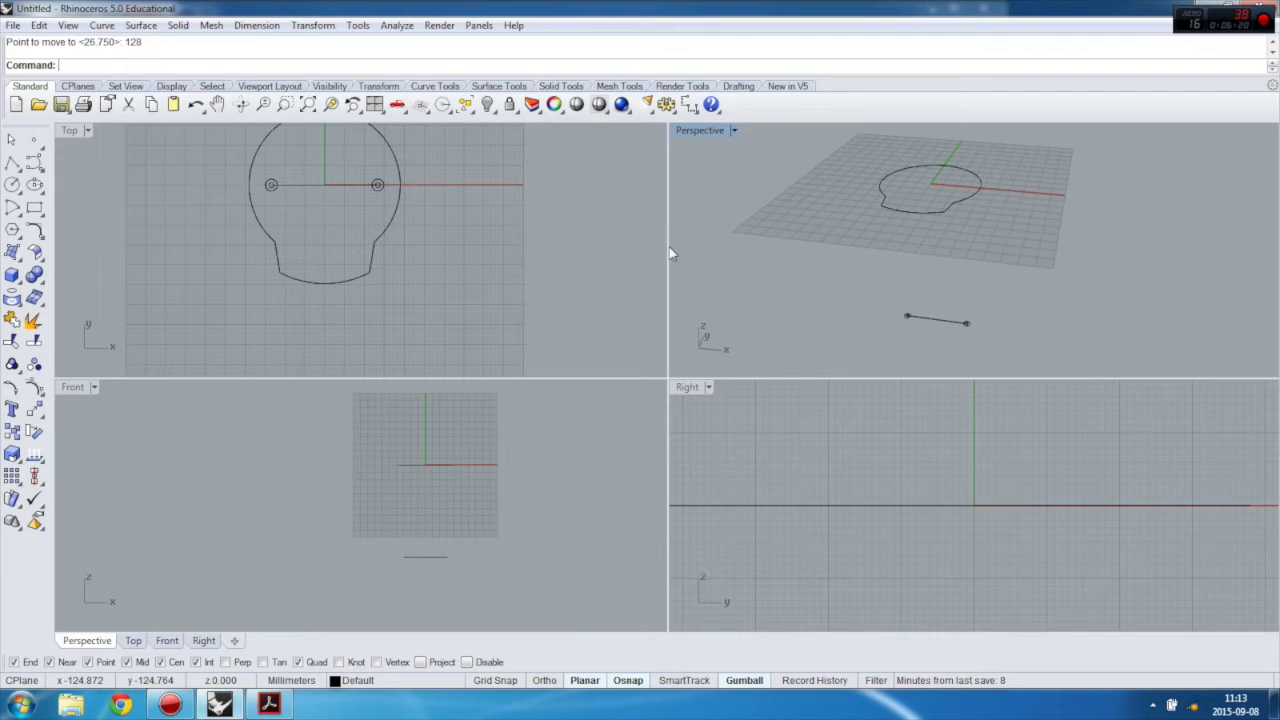
pyautogui.doubleClick(70, 130)
pyautogui.scroll(-5, 555, 361)
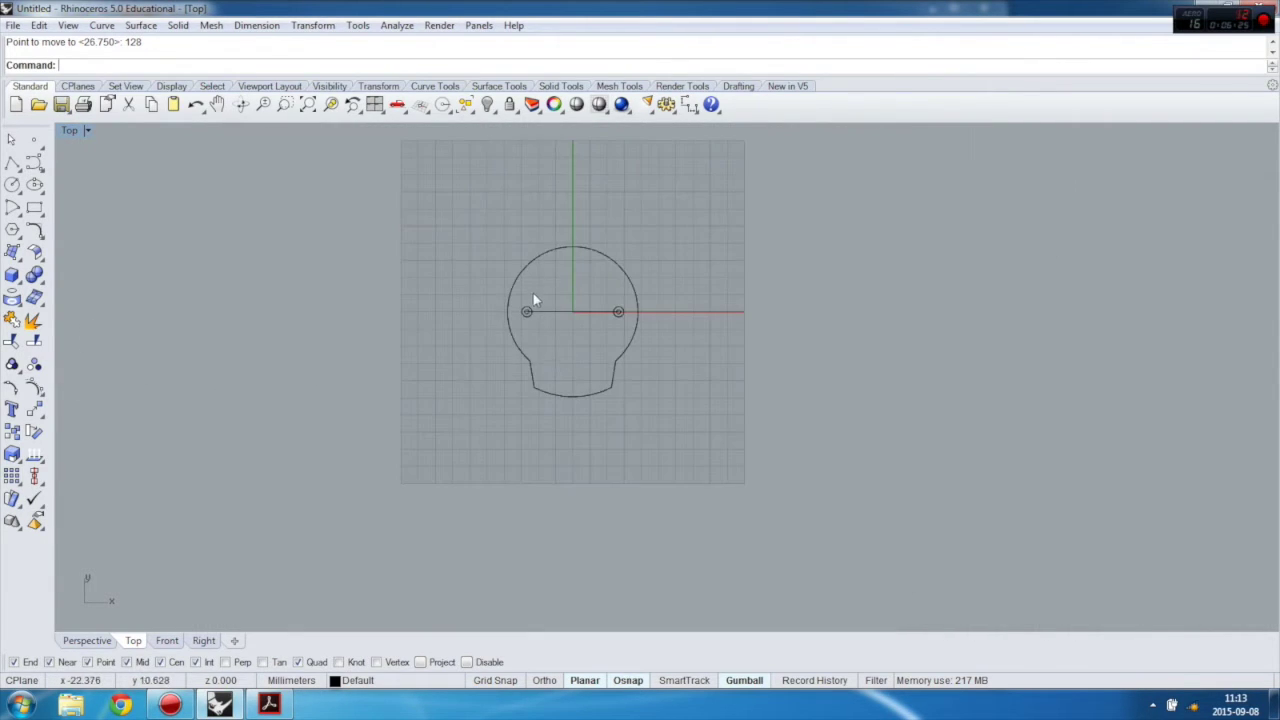
pyautogui.scroll(5, 531, 297)
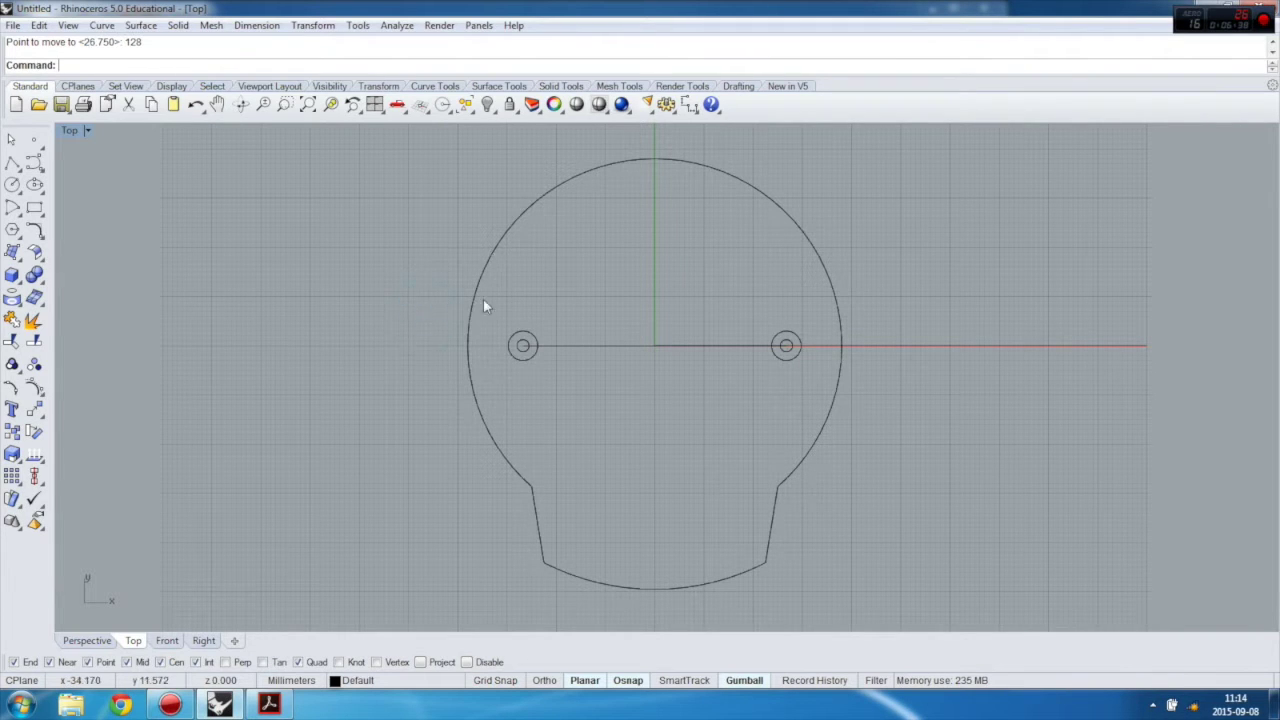
pyautogui.scroll(3, 470, 305)
pyautogui.scroll(-6, 453, 228)
pyautogui.scroll(6, 466, 287)
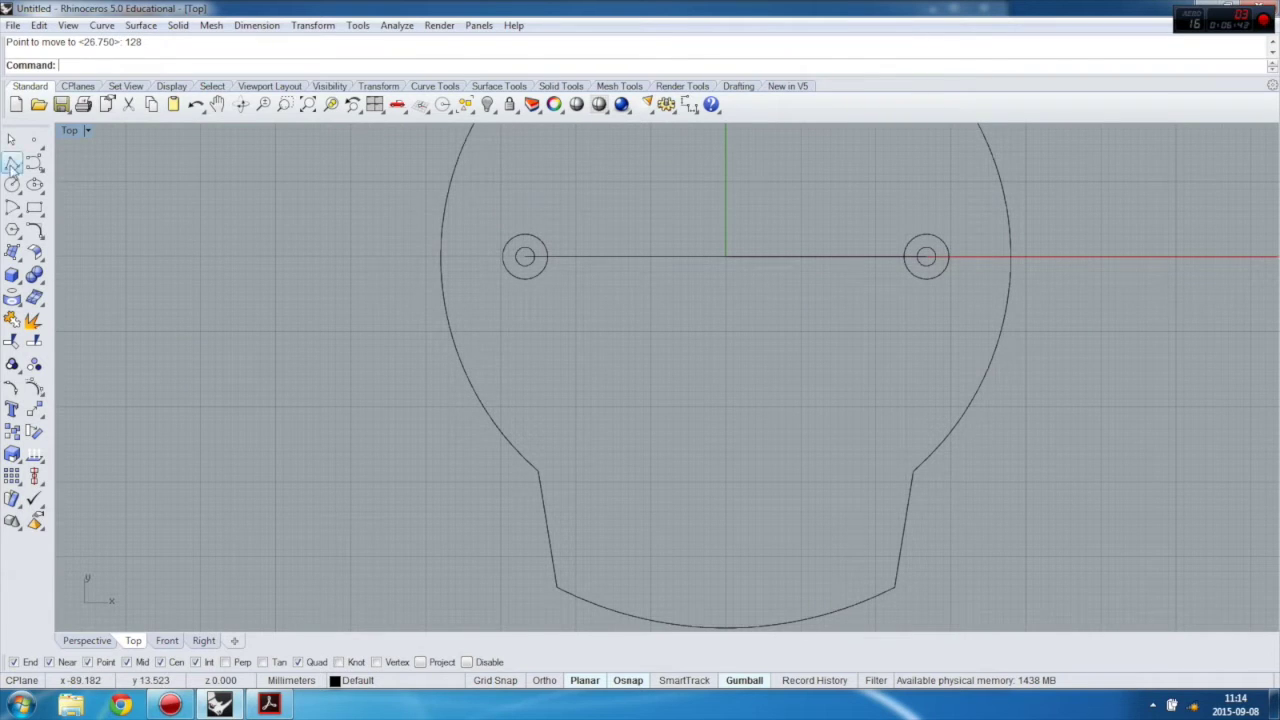
pyautogui.click(35, 229)
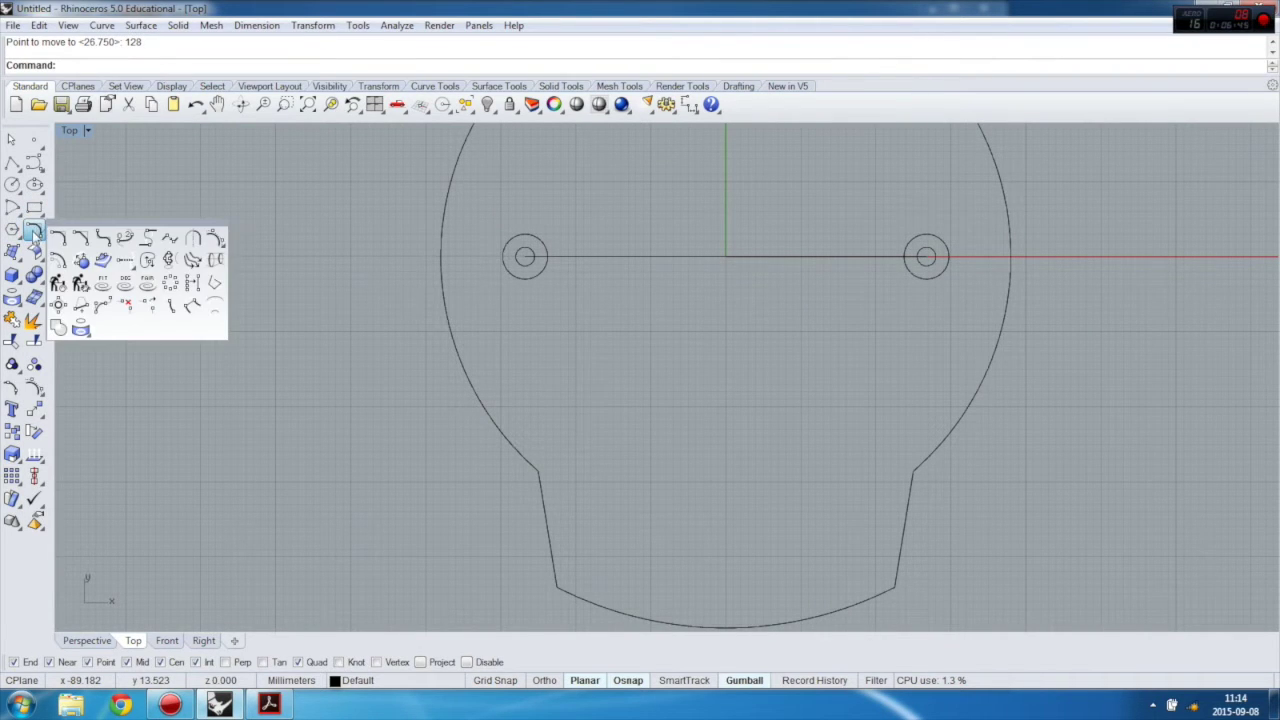
pyautogui.click(58, 261)
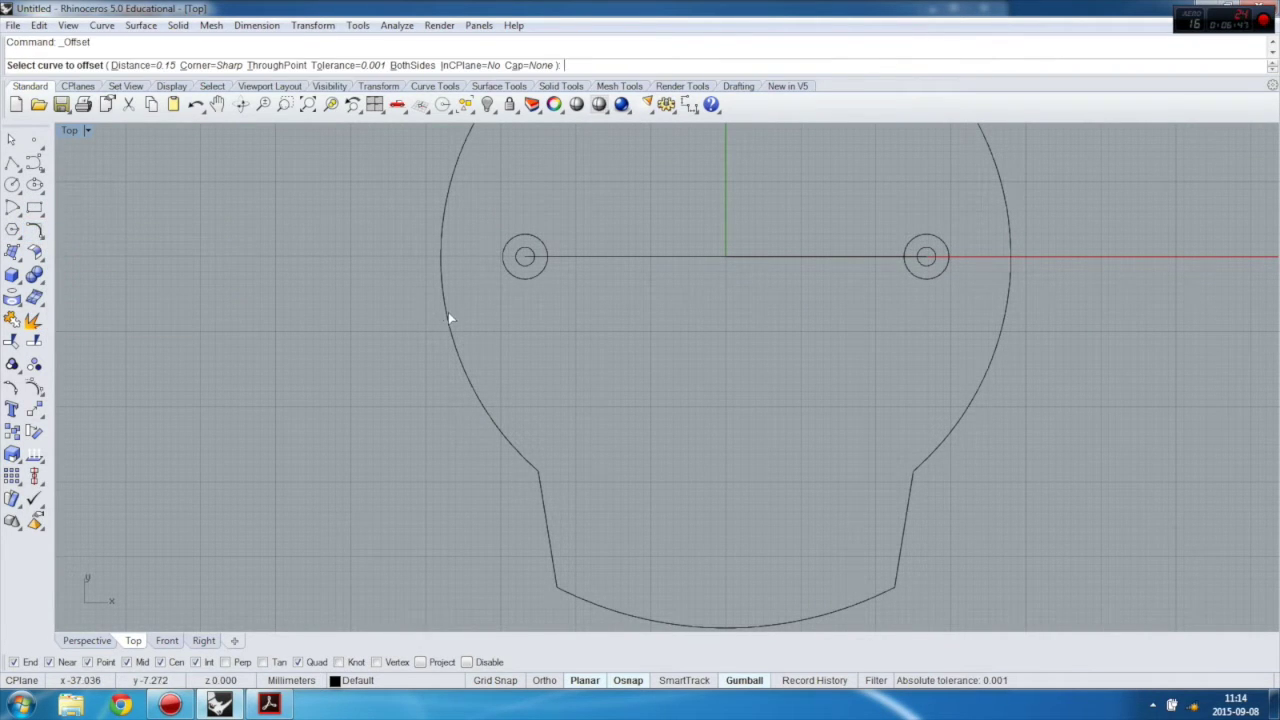
pyautogui.click(443, 308)
pyautogui.scroll(5, 432, 322)
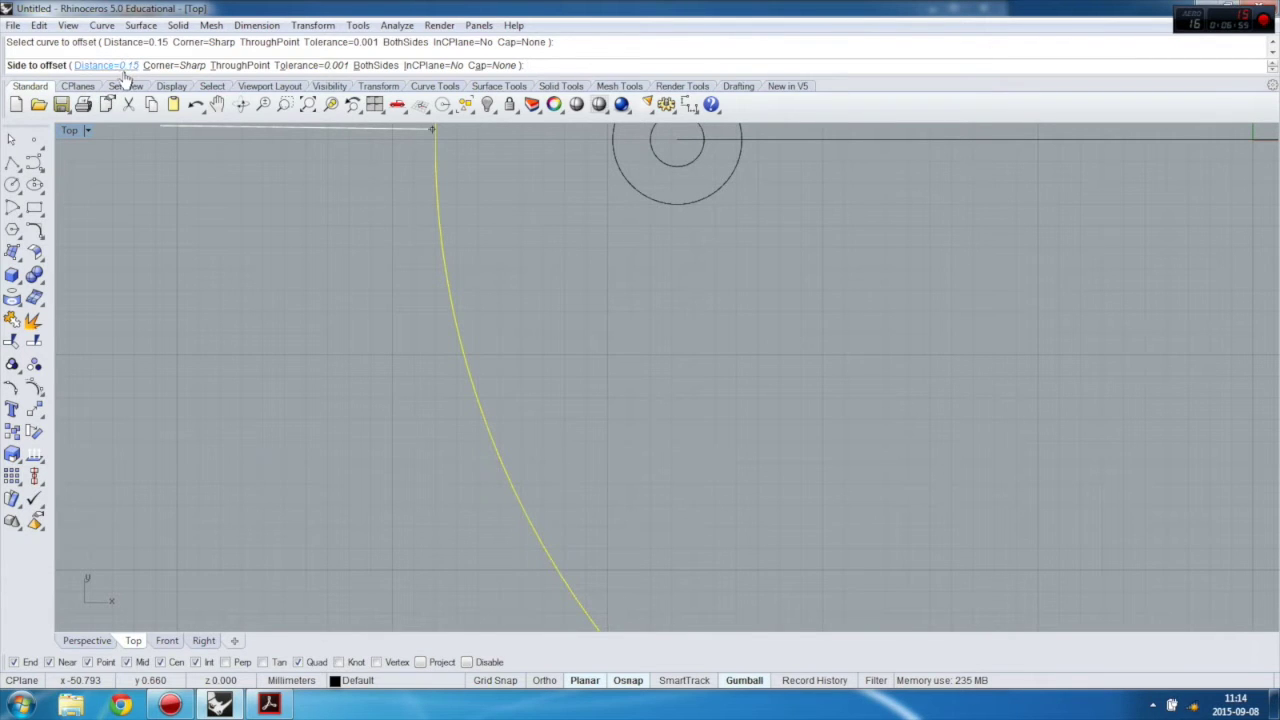
pyautogui.click(326, 347)
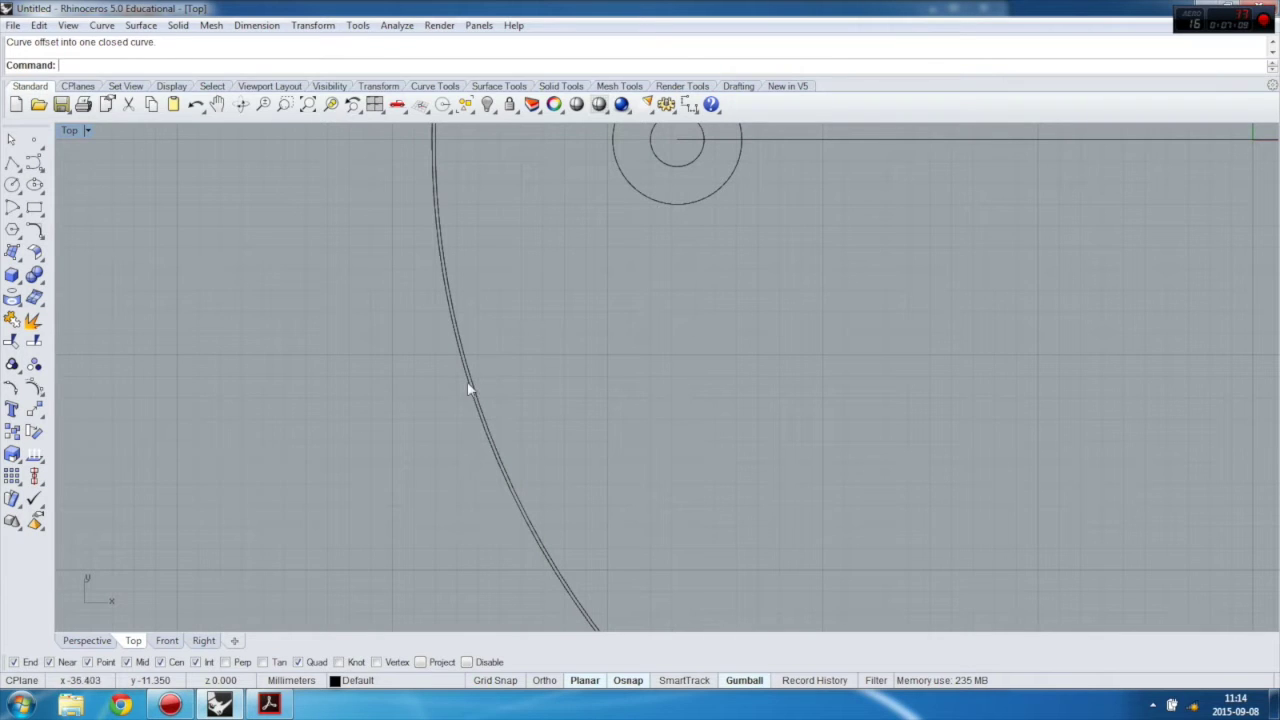
# Step: Offset the outer of the two close outlines outward by 2 mm
pyautogui.scroll(-8, 469, 395)
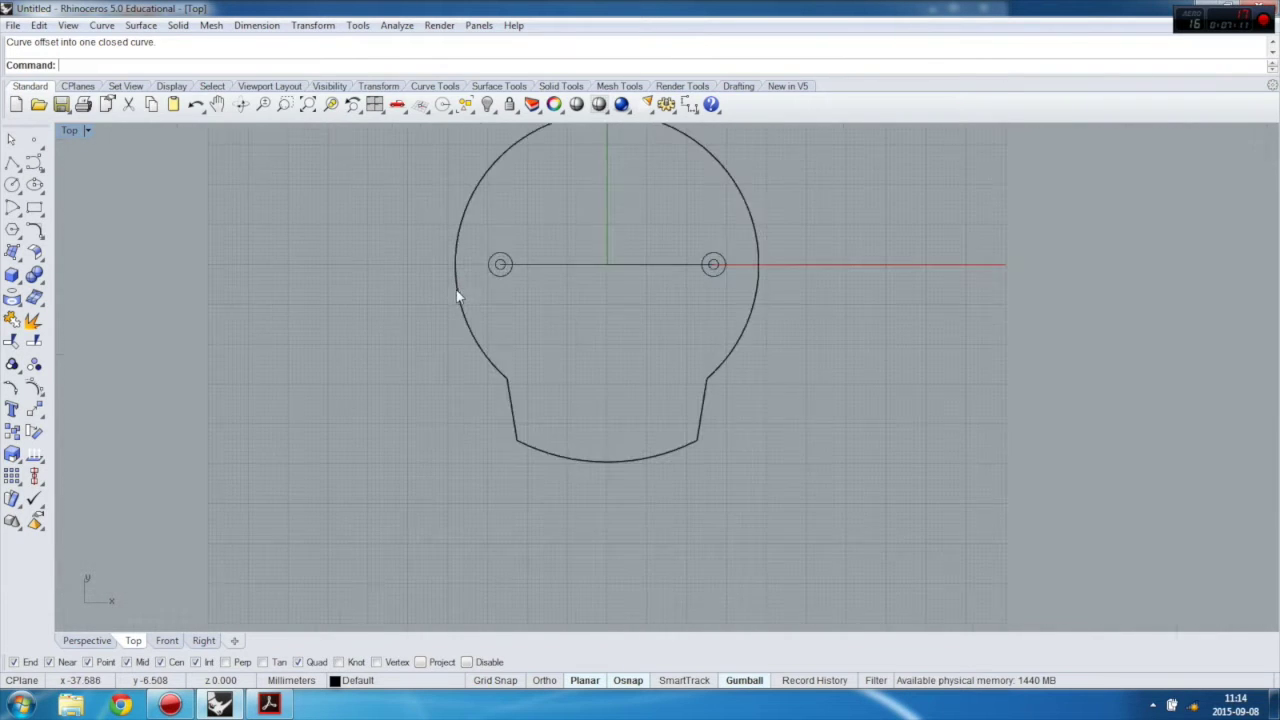
pyautogui.scroll(8, 504, 387)
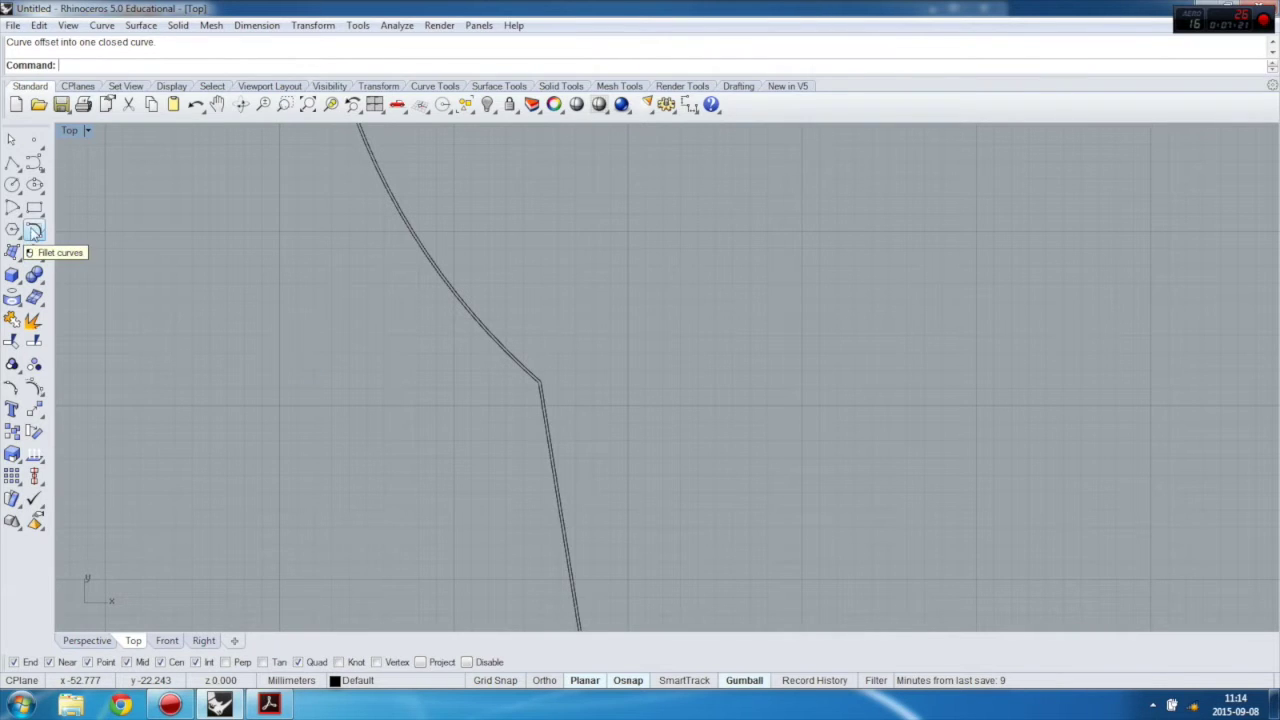
pyautogui.click(35, 253)
pyautogui.click(57, 258)
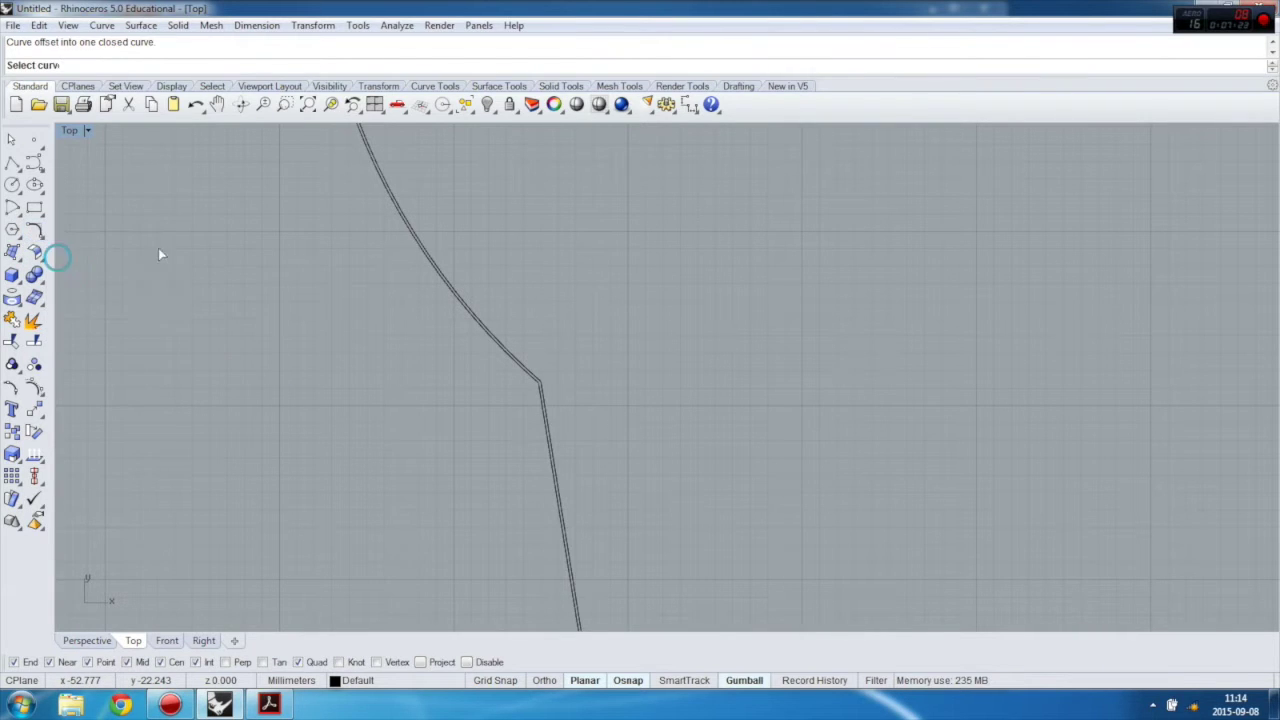
pyautogui.click(428, 264)
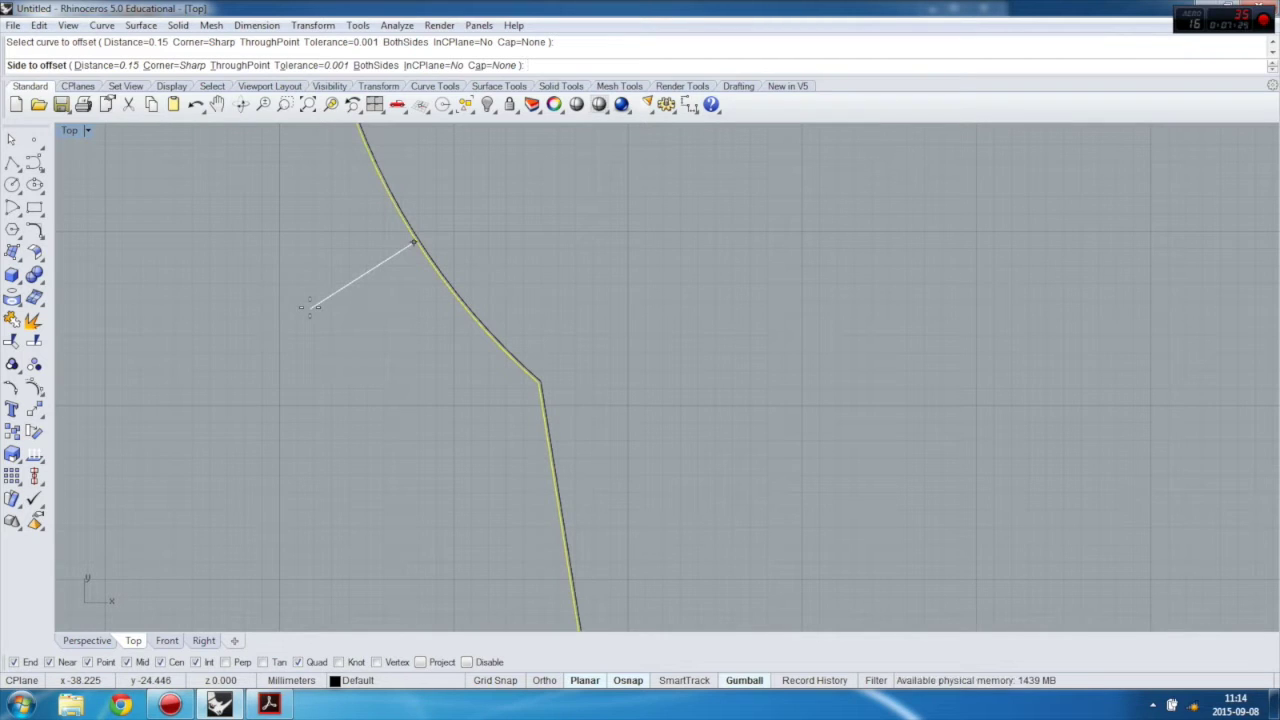
pyautogui.write('2')
pyautogui.press('Return')
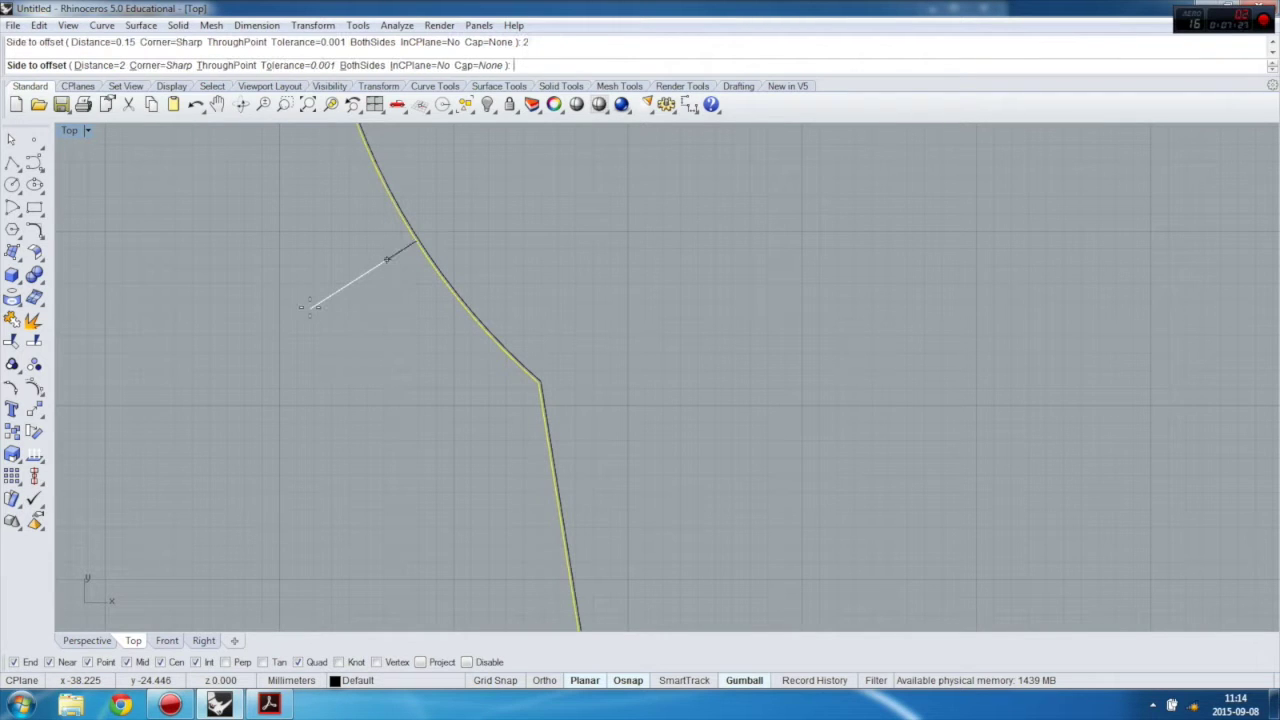
pyautogui.click(318, 306)
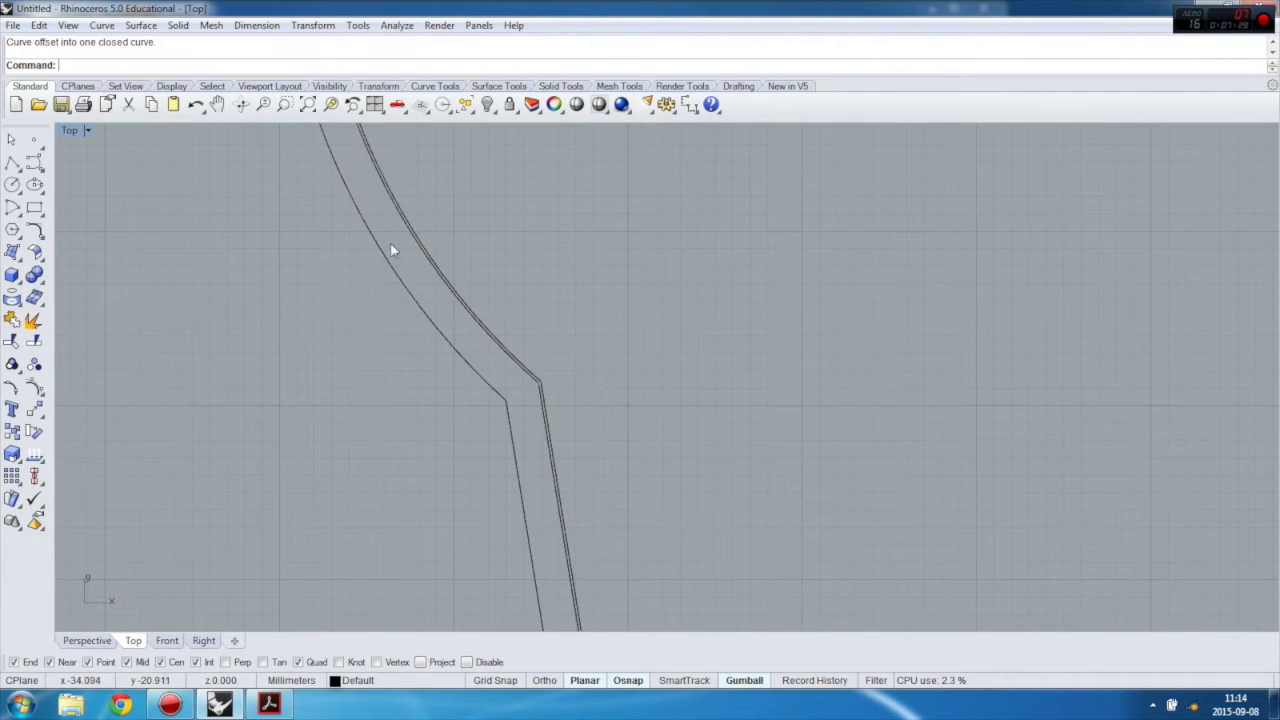
# Step: Move the original body outline, the four small circles and their connecting line to Layer 01
pyautogui.scroll(-5, 400, 258)
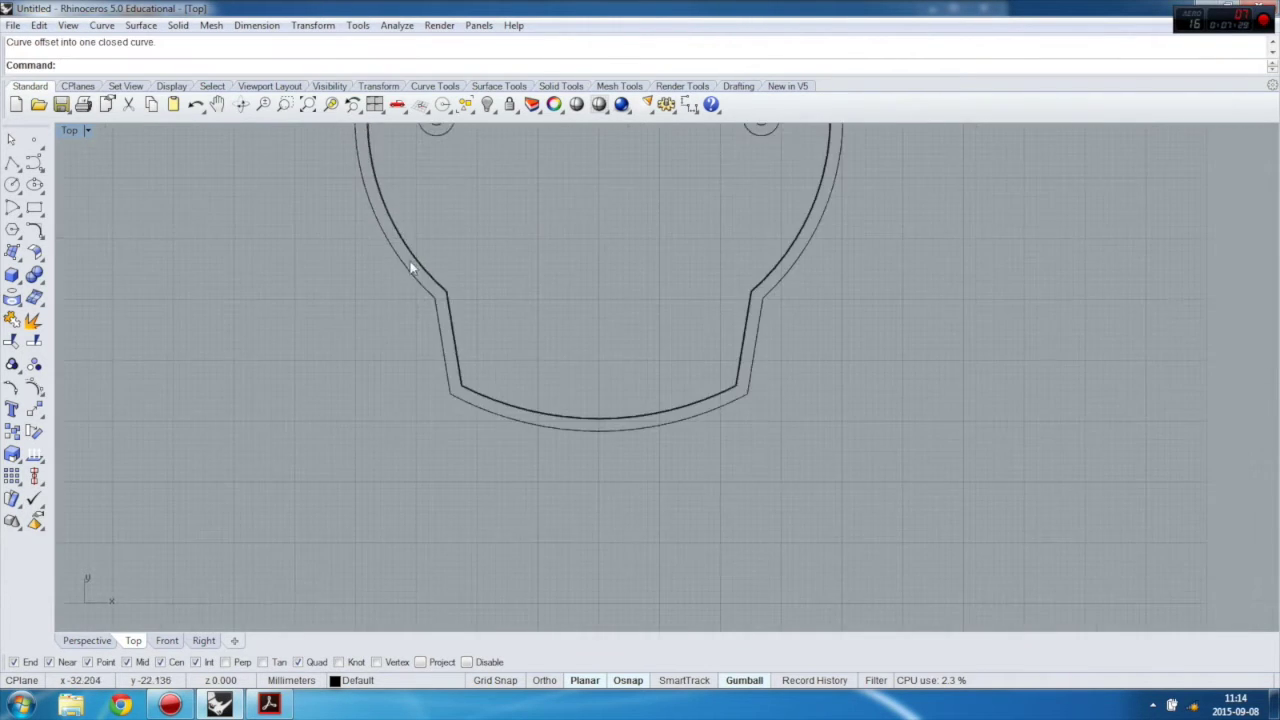
pyautogui.scroll(6, 428, 300)
pyautogui.scroll(-4, 451, 323)
pyautogui.click(422, 316)
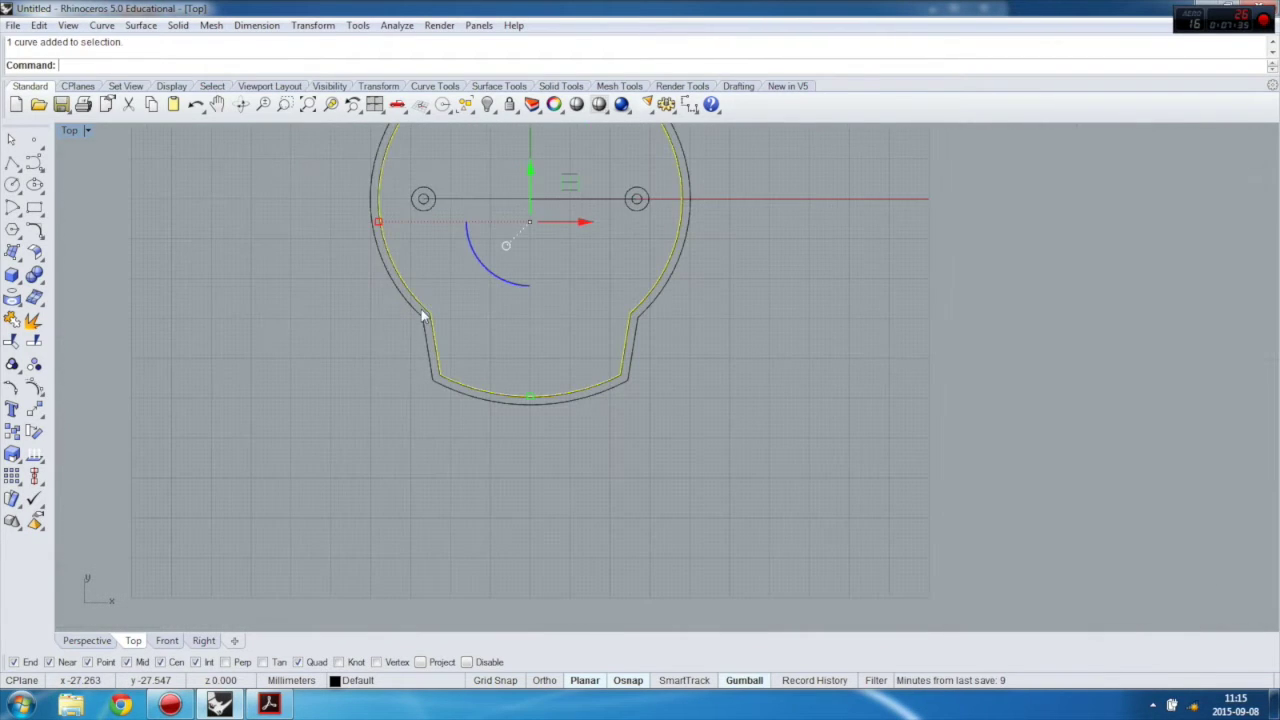
pyautogui.moveTo(284, 156); pyautogui.dragTo(657, 228)
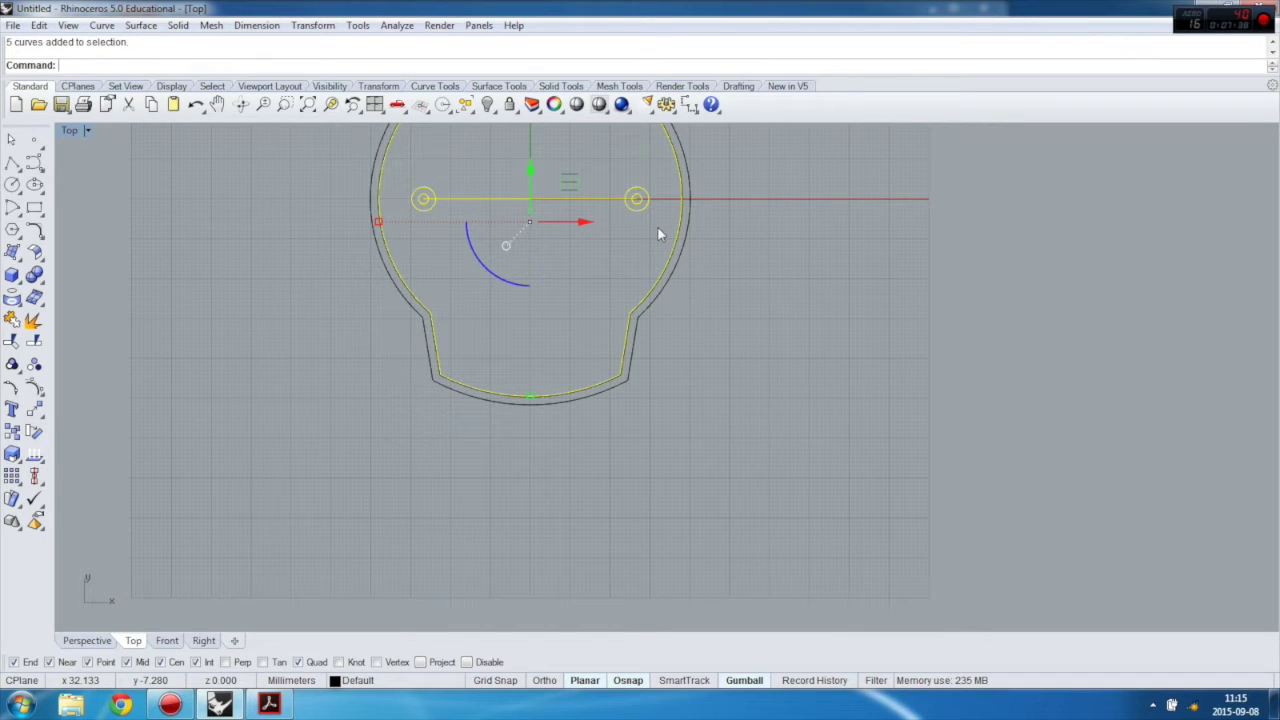
pyautogui.click(531, 104)
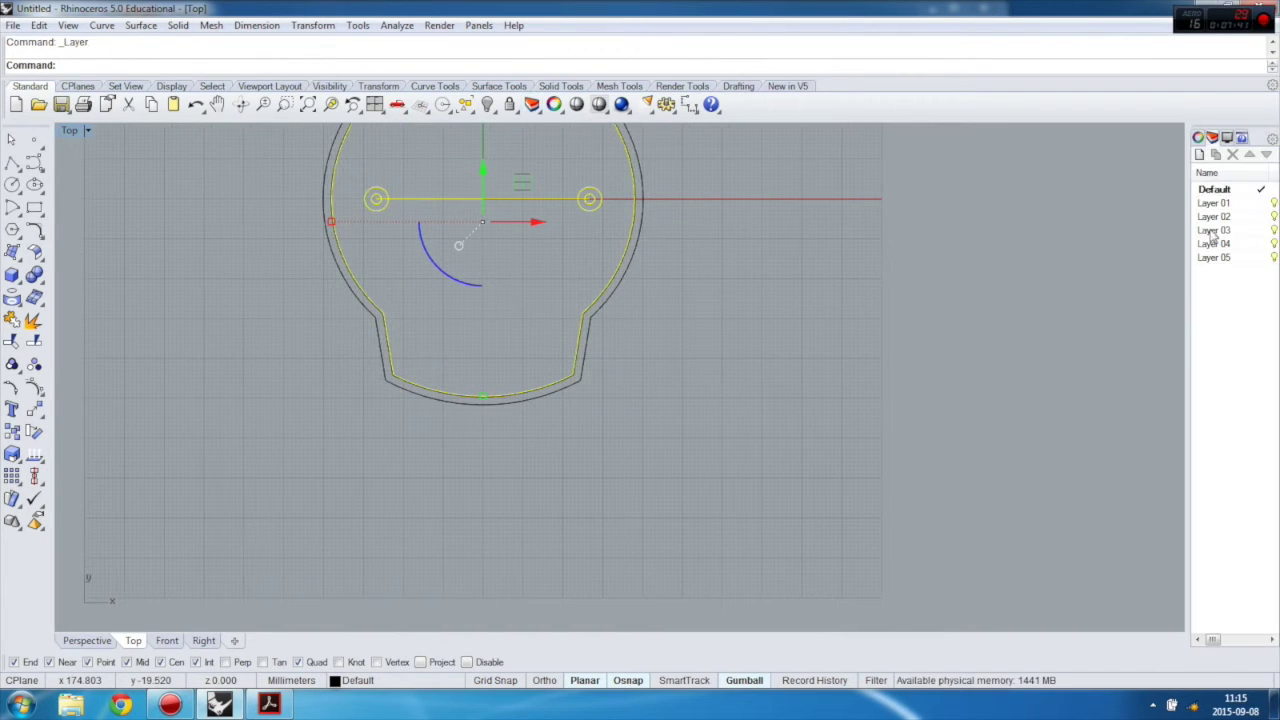
pyautogui.moveTo(1189, 255); pyautogui.dragTo(1010, 280)
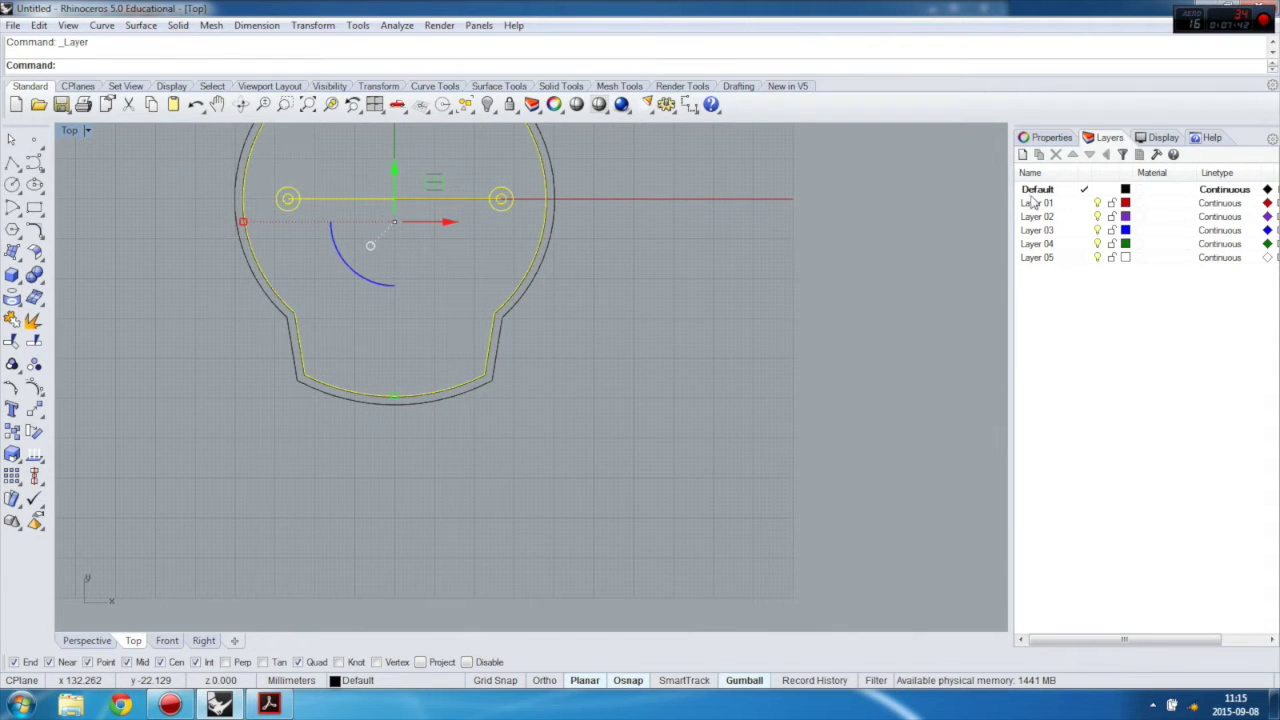
pyautogui.rightClick(1036, 204)
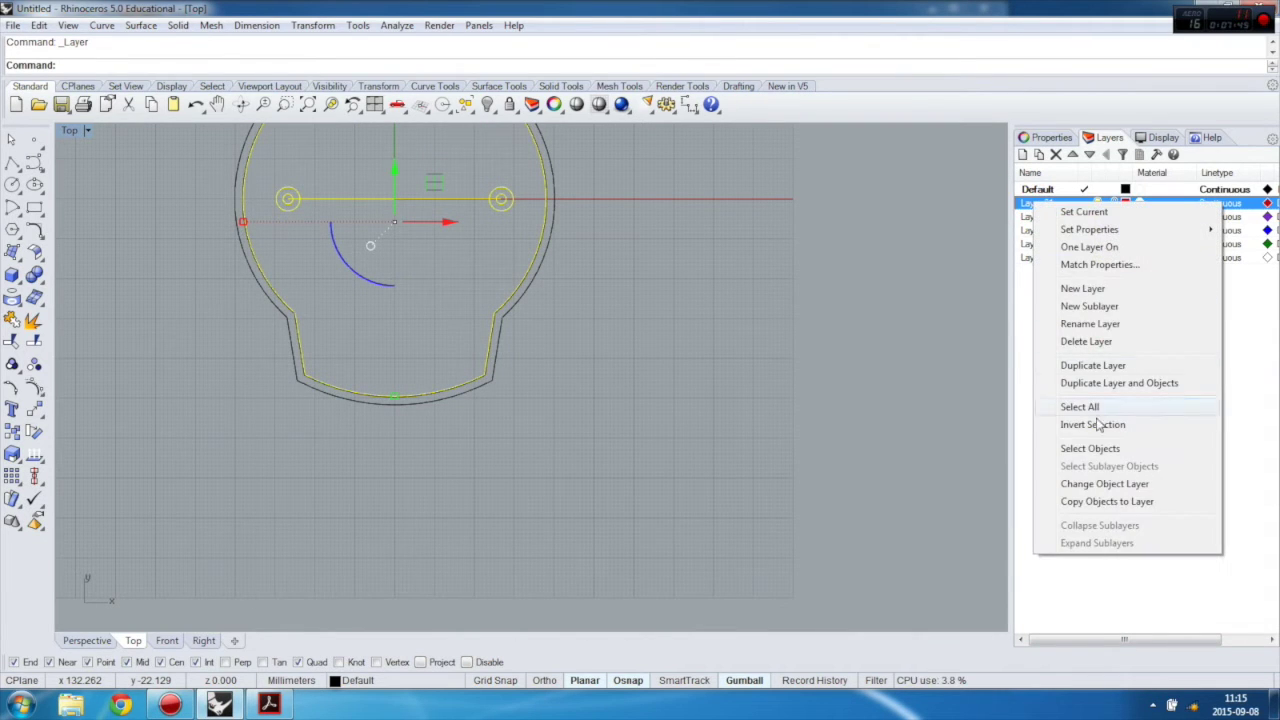
pyautogui.click(1103, 484)
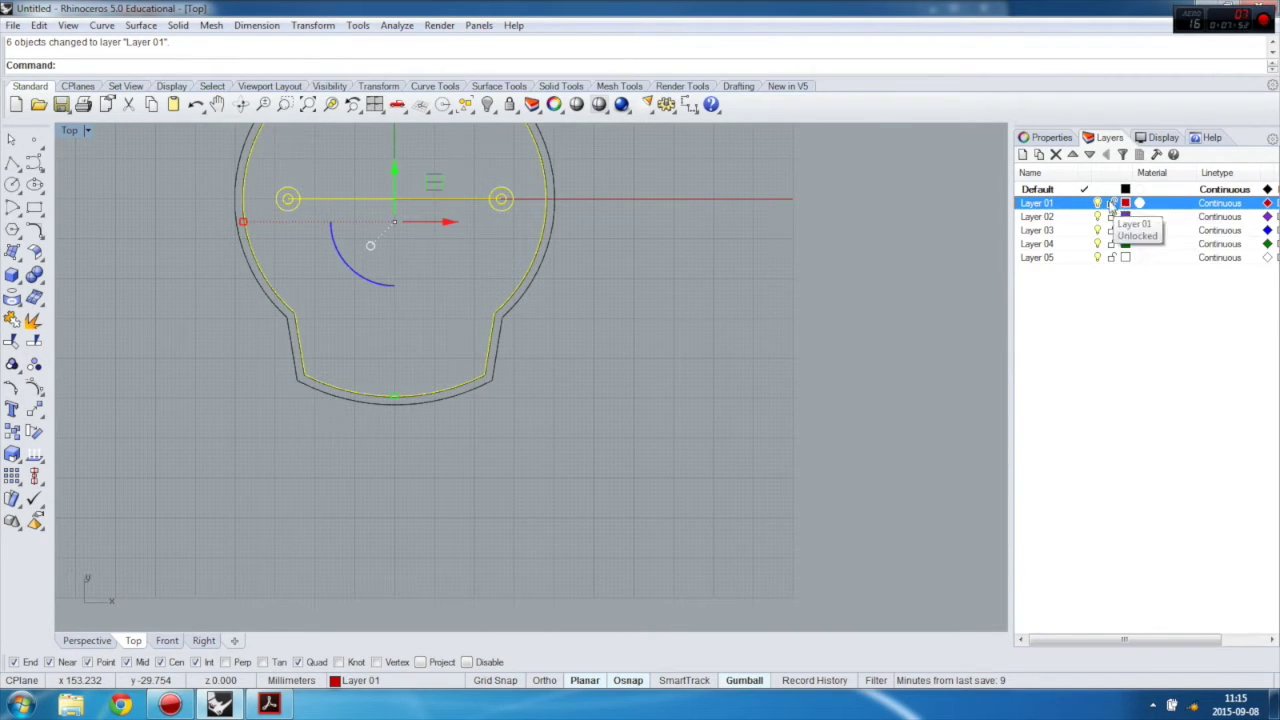
# Step: Lock Layer 01, clear the selection and narrow the layer list to enlarge the drawing area
pyautogui.click(1112, 203)
pyautogui.click(867, 286)
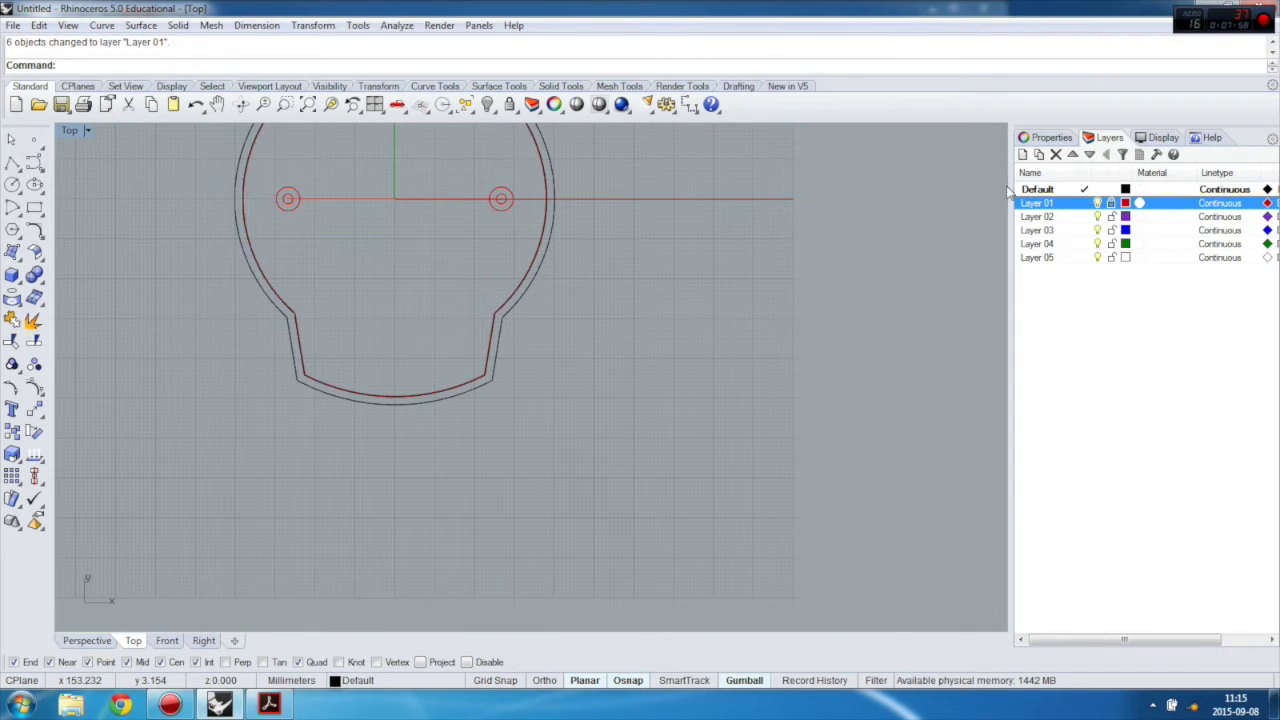
pyautogui.moveTo(1010, 196); pyautogui.dragTo(1242, 200)
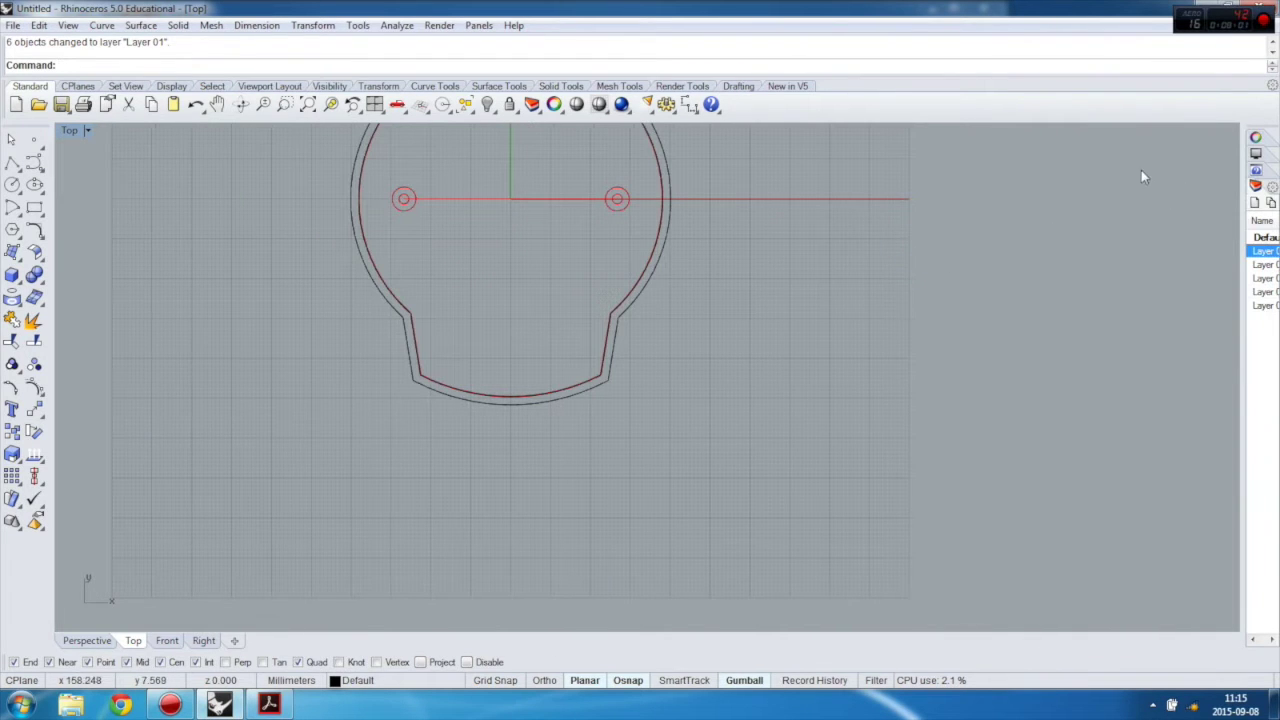
# Step: In the Perspective view, explode the outermost 2 mm offset outline into separate curves
pyautogui.scroll(-6, 690, 445)
pyautogui.scroll(8, 588, 326)
pyautogui.moveTo(589, 328); pyautogui.dragTo(548, 352, button='right')
pyautogui.doubleClick(70, 130)
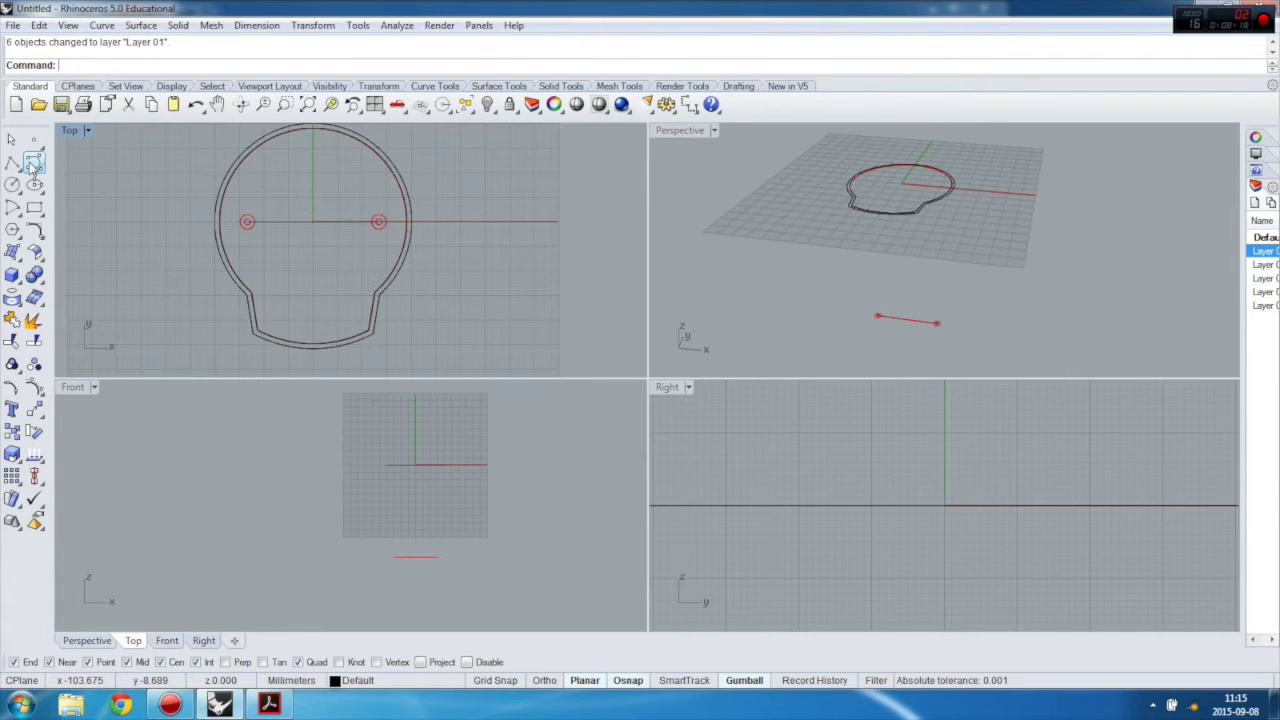
pyautogui.doubleClick(686, 130)
pyautogui.moveTo(562, 240); pyautogui.dragTo(636, 284, button='right')
pyautogui.scroll(4, 478, 316)
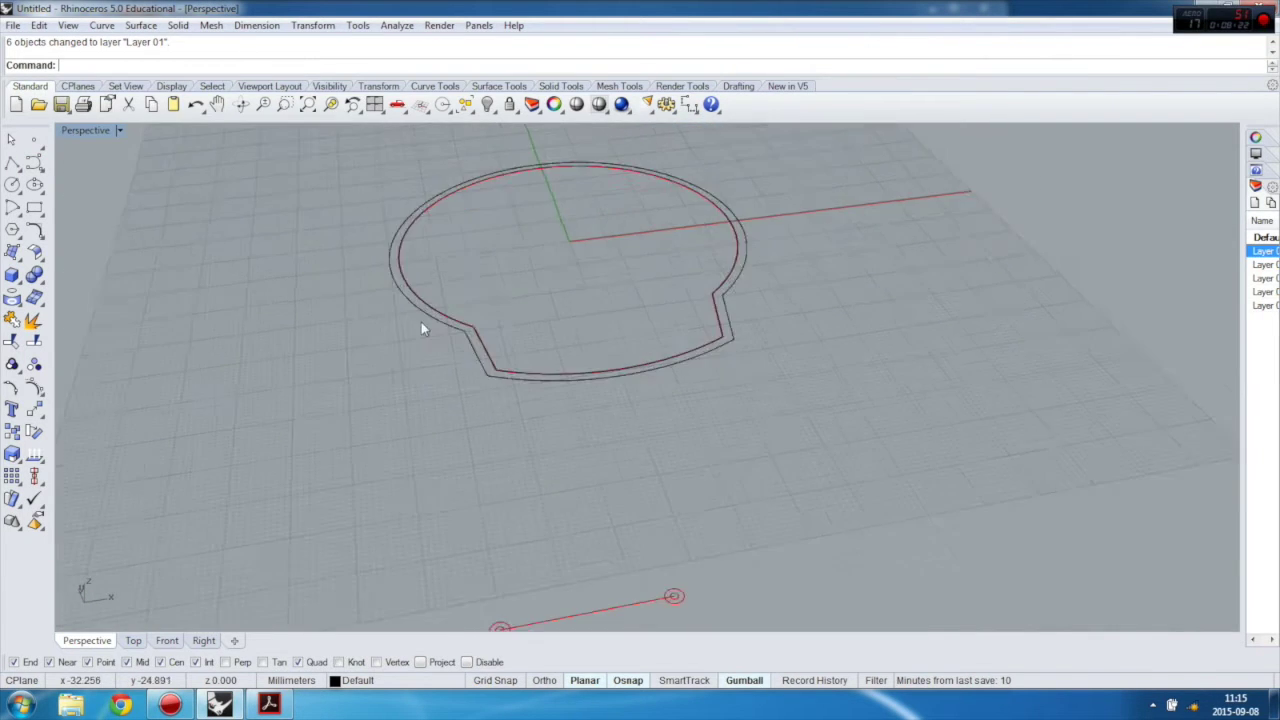
pyautogui.scroll(5, 421, 328)
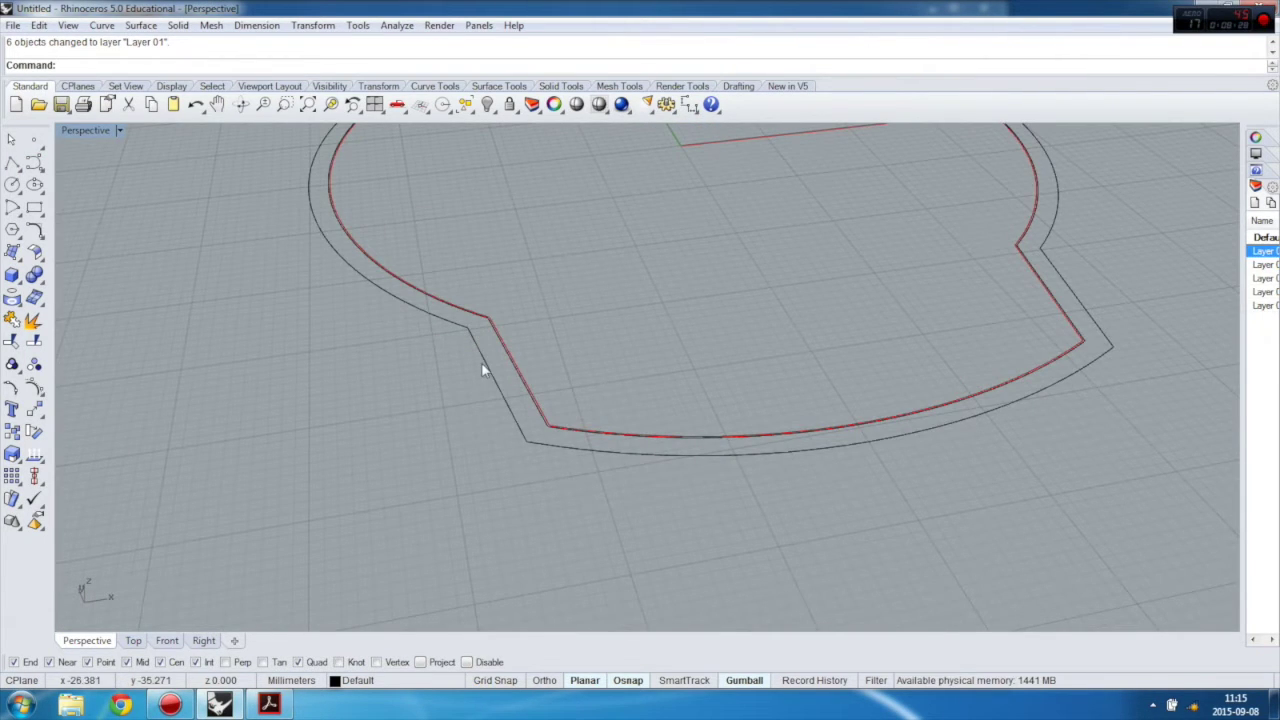
pyautogui.scroll(-2, 488, 398)
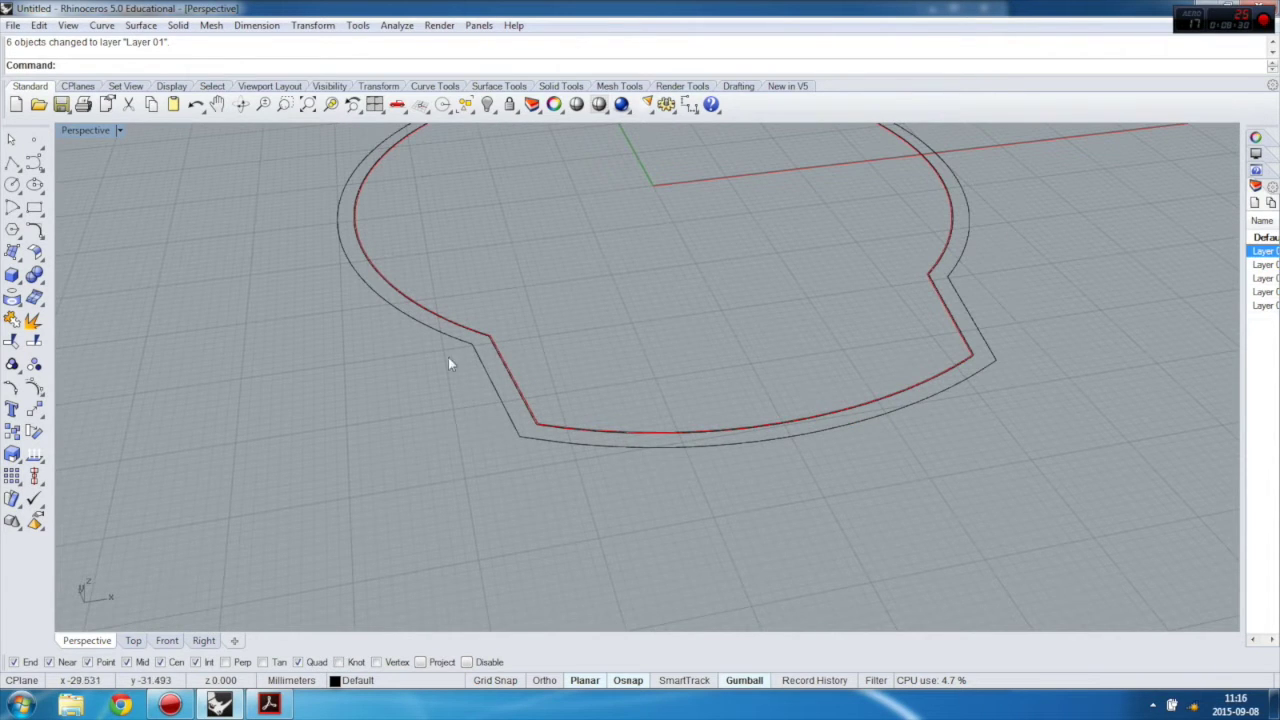
pyautogui.scroll(-2, 360, 288)
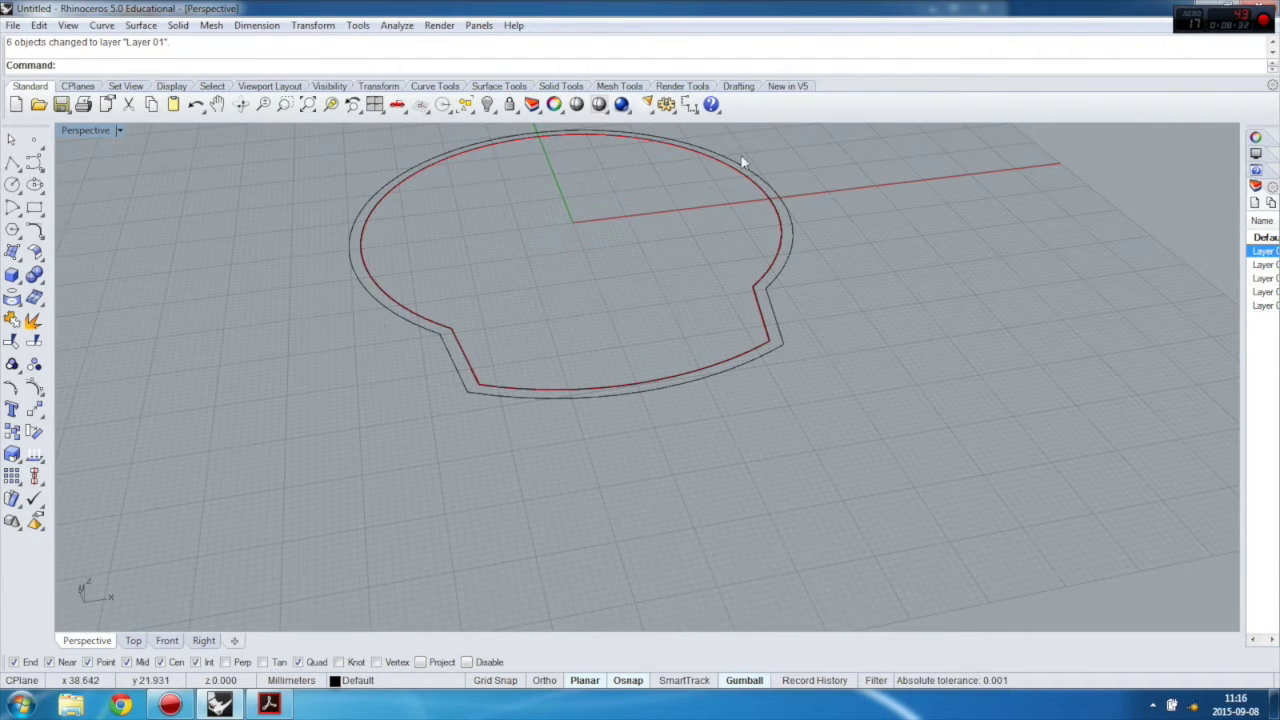
pyautogui.scroll(-3, 801, 341)
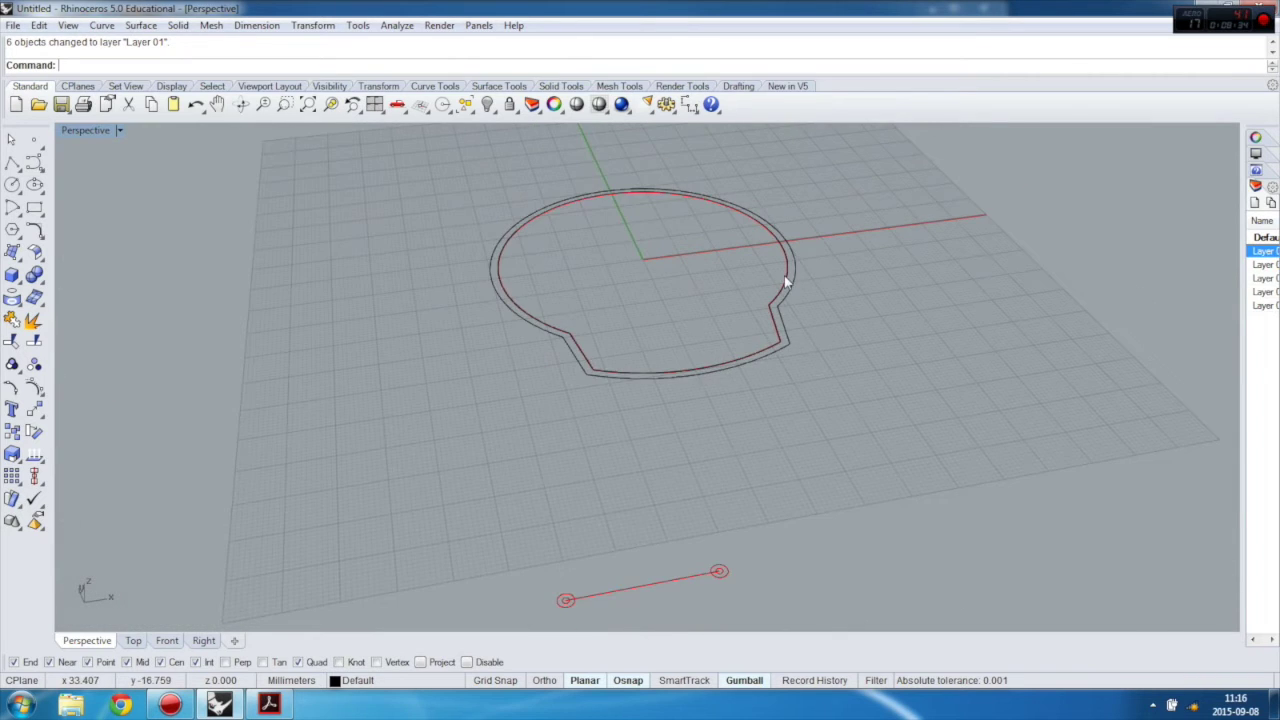
pyautogui.scroll(3, 784, 275)
pyautogui.click(456, 391)
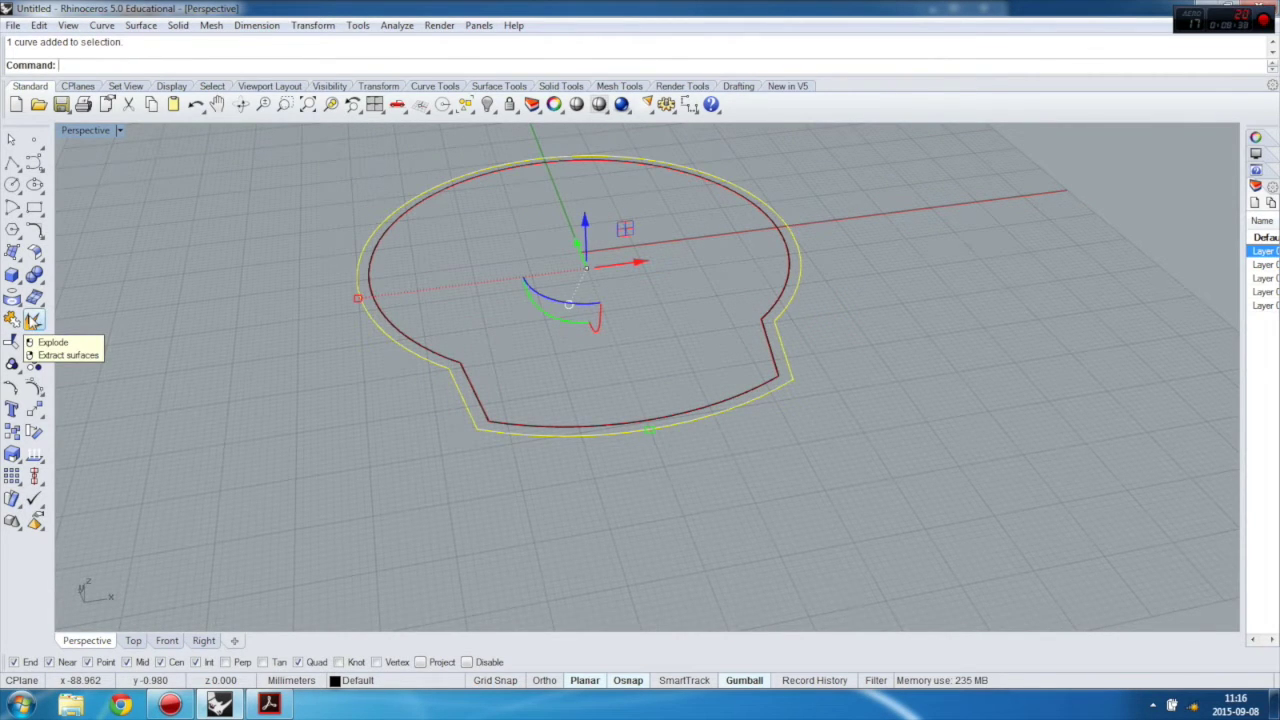
pyautogui.click(33, 320)
# Step: Examine the segments of the exploded outer outline by selecting them, especially around the front corner, and clear the selection
pyautogui.click(414, 349)
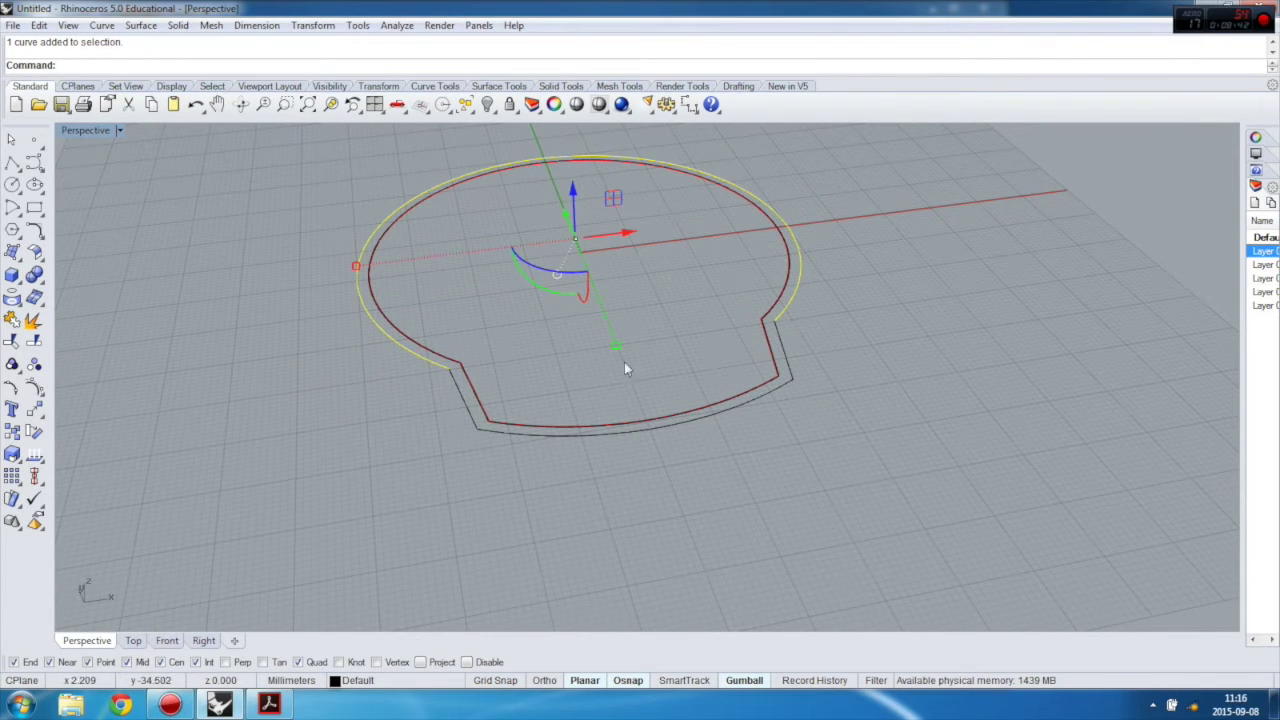
pyautogui.click(456, 392)
pyautogui.keyDown('shift'); pyautogui.click(489, 426); pyautogui.keyUp('shift')
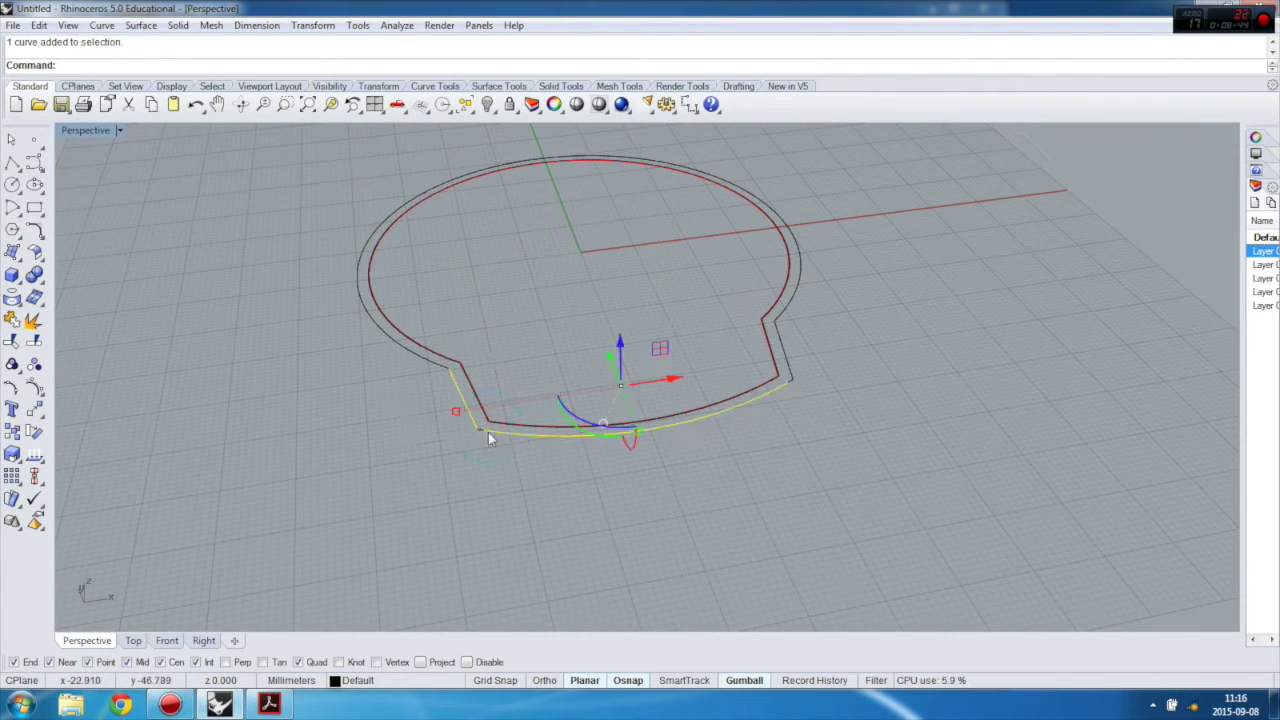
pyautogui.scroll(5, 493, 435)
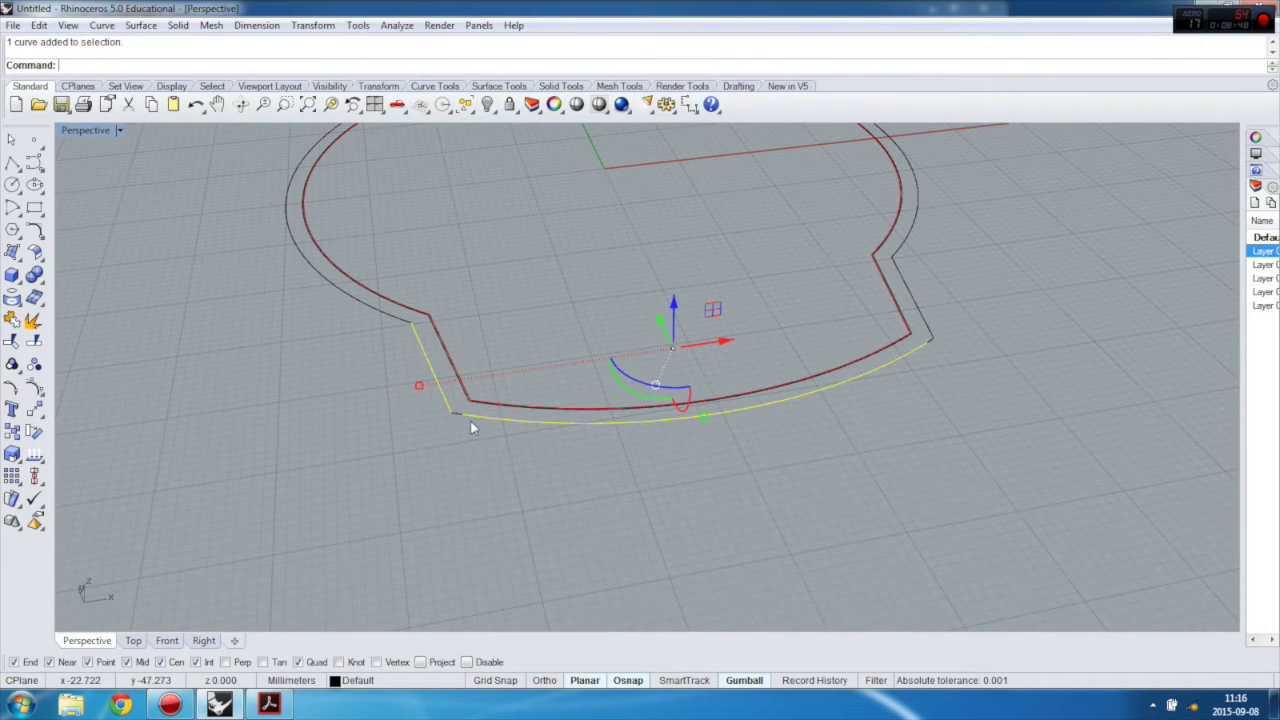
pyautogui.scroll(6, 465, 420)
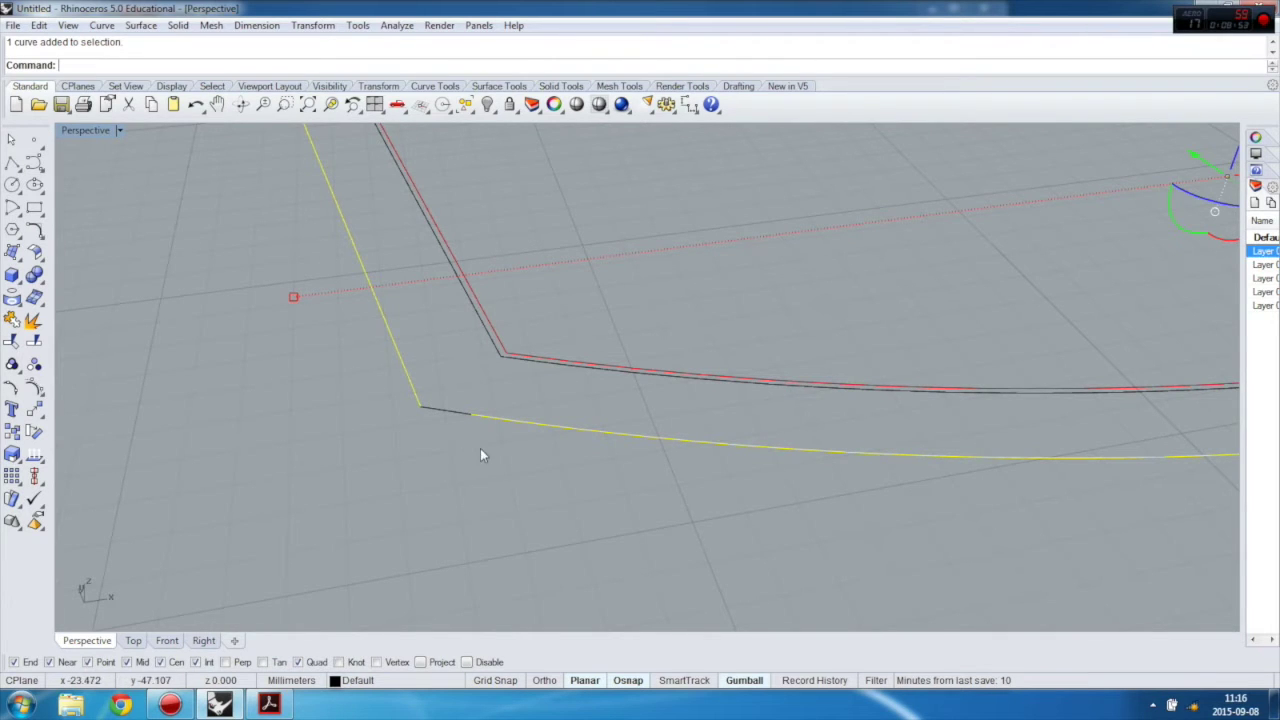
pyautogui.click(431, 464)
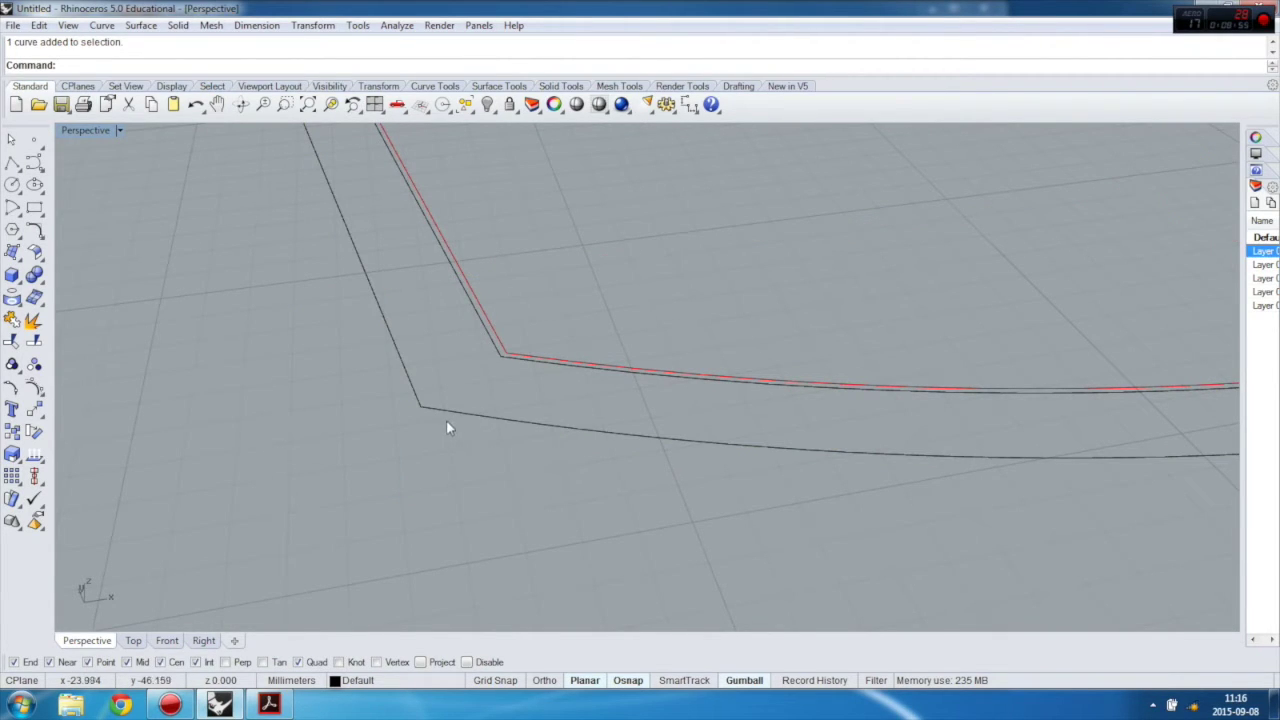
# Step: Delete the front arc of the exploded outer outline together with the short segments at its two ends
pyautogui.click(446, 420)
pyautogui.click(486, 463)
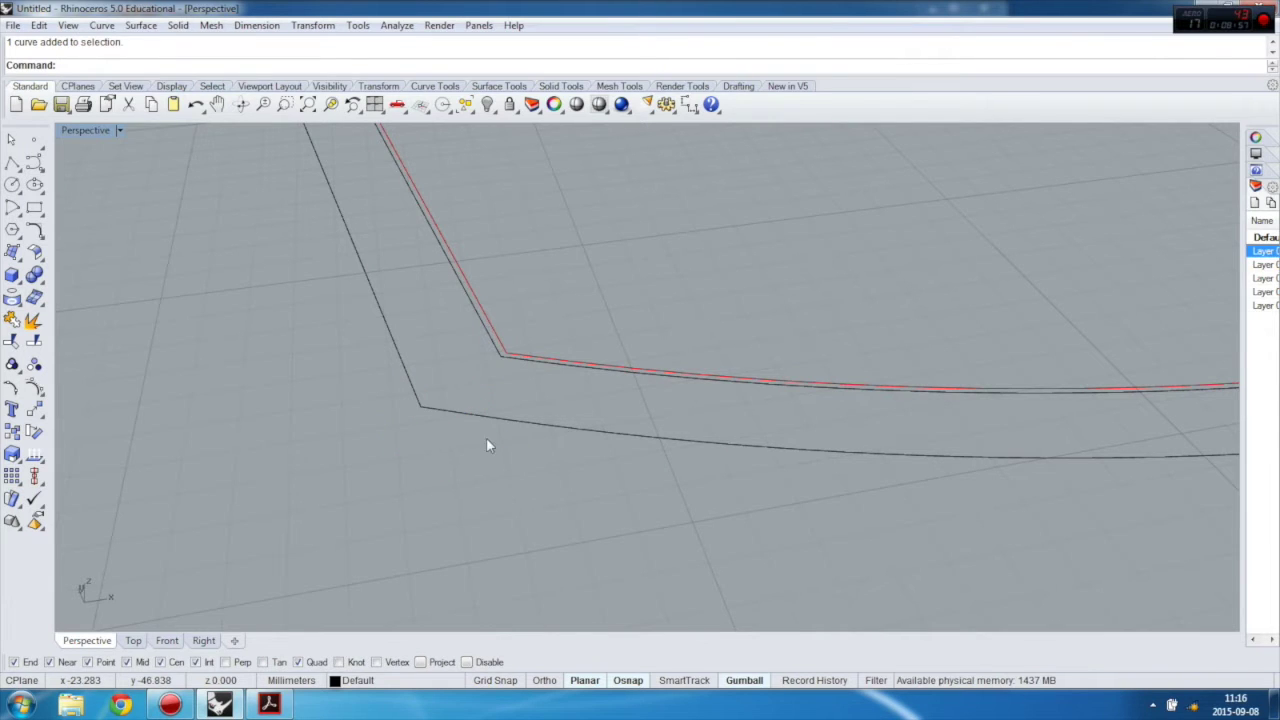
pyautogui.scroll(-3, 440, 435)
pyautogui.click(448, 418)
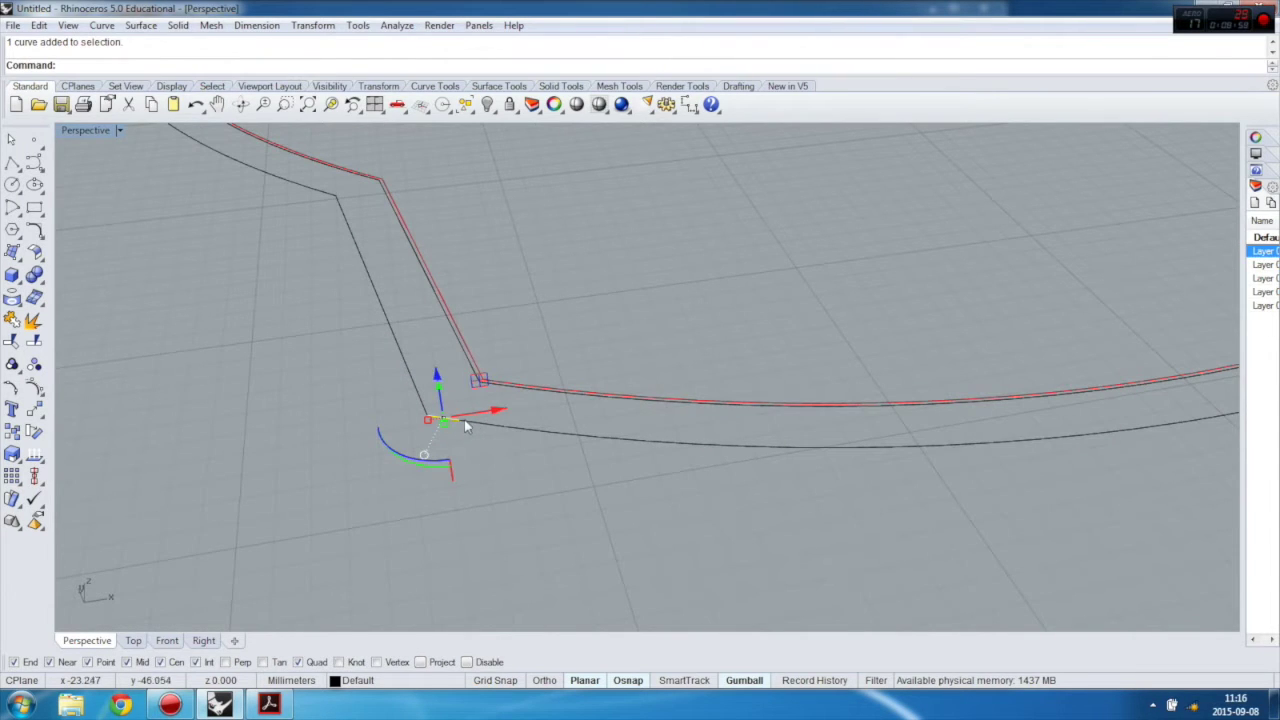
pyautogui.click(487, 461)
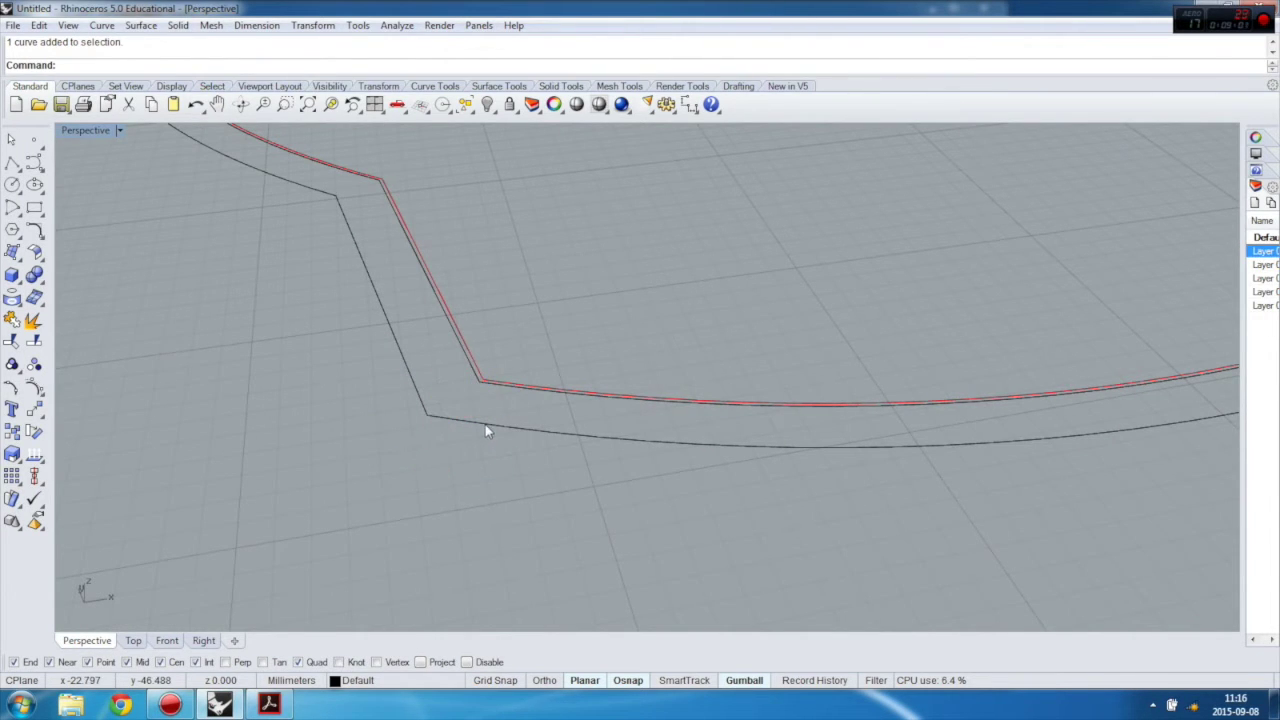
pyautogui.click(485, 425)
pyautogui.click(452, 449)
pyautogui.scroll(-1, 321, 420)
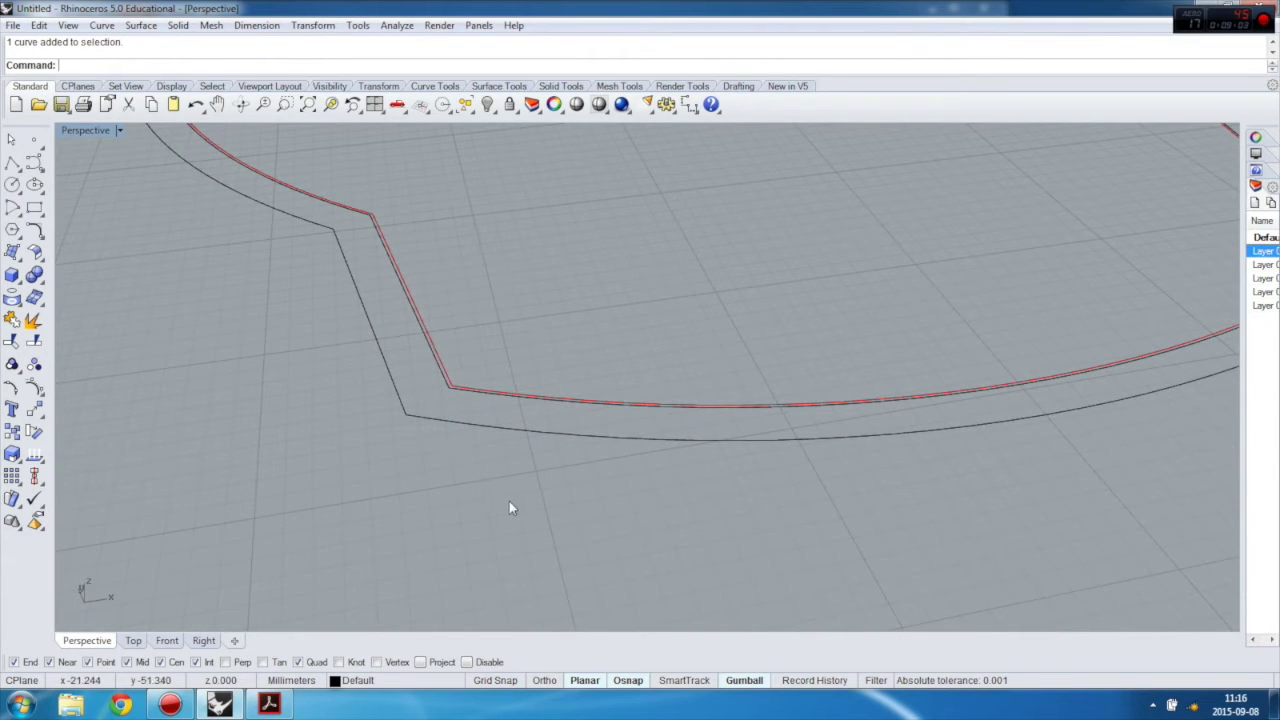
pyautogui.moveTo(416, 424); pyautogui.dragTo(400, 430)
pyautogui.scroll(-2, 400, 430)
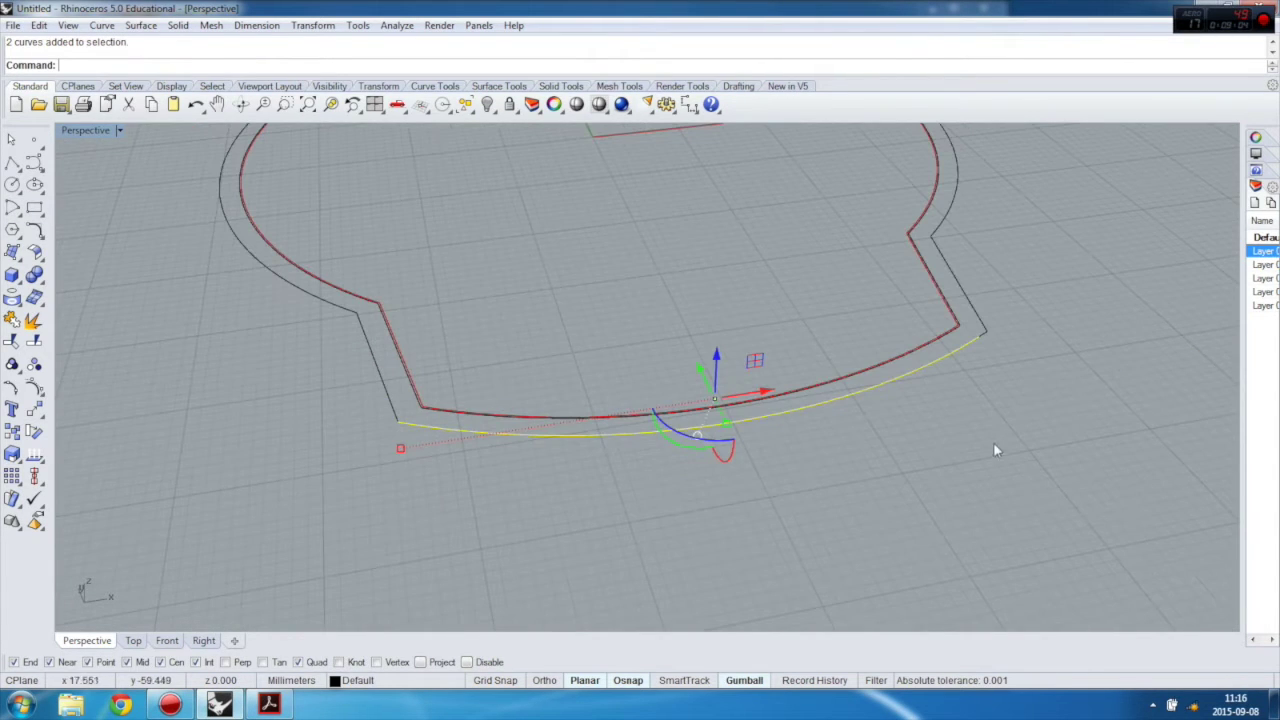
pyautogui.click(983, 336)
pyautogui.press('Delete')
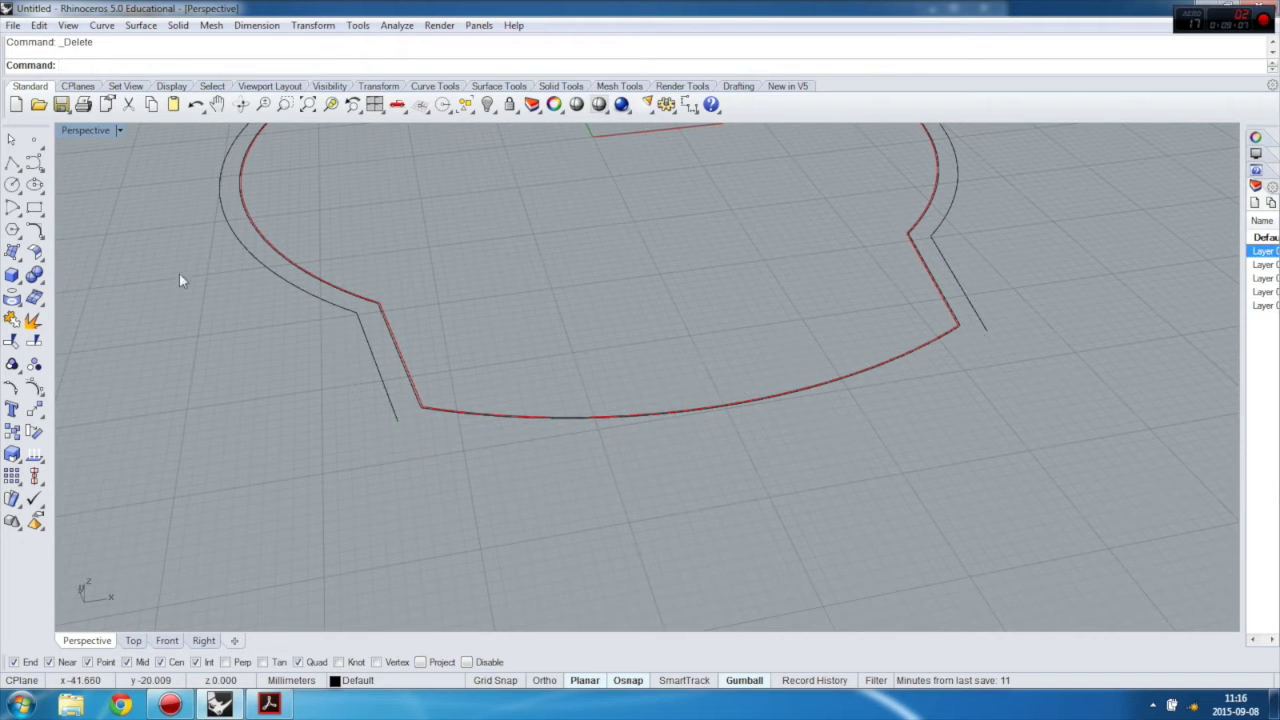
# Step: Draw a circle centred on the origin that passes through the front end of the outer outline's left side line
pyautogui.click(12, 184)
pyautogui.scroll(-2, 670, 340)
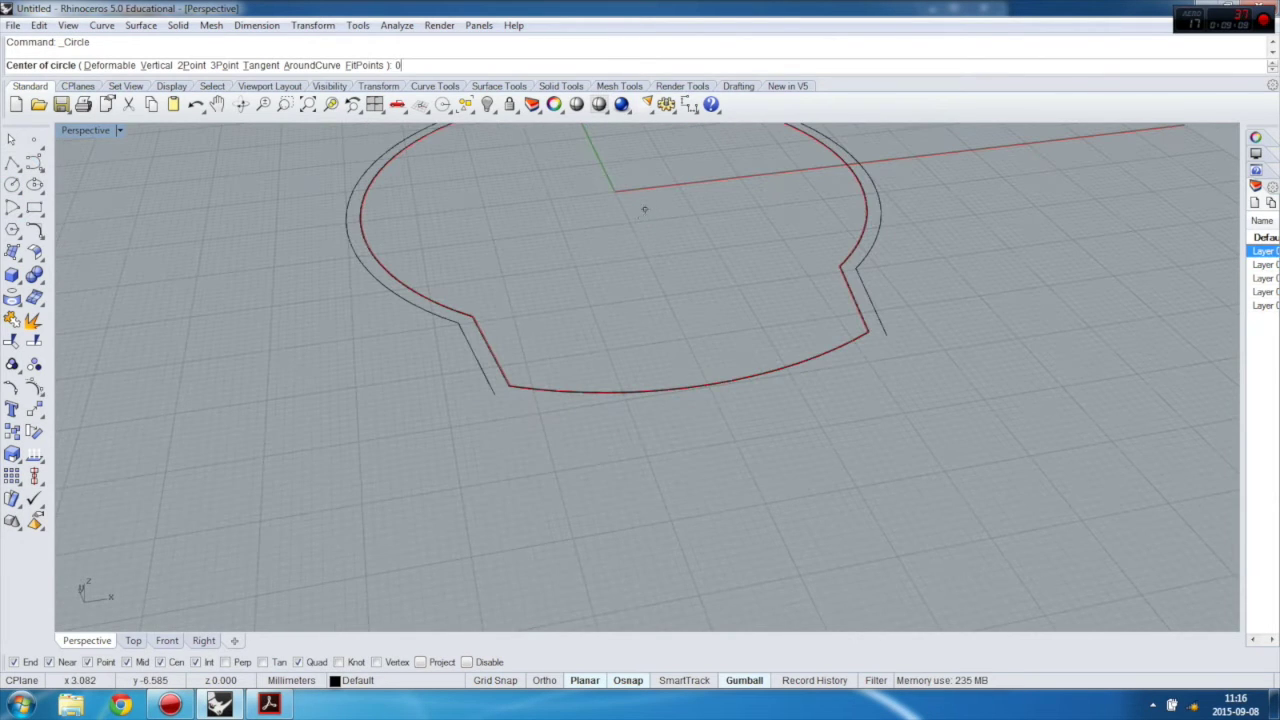
pyautogui.click(615, 190)
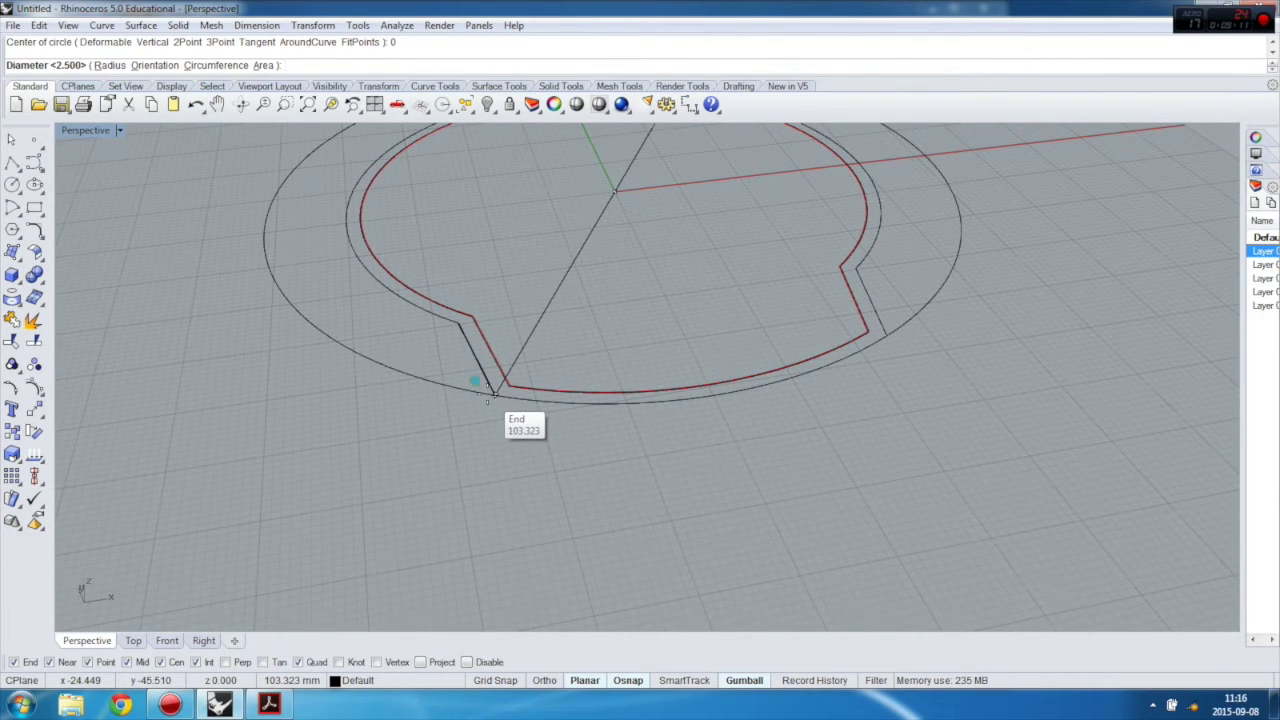
pyautogui.click(488, 393)
# Step: Trim the circle with the outer outline's two side lines so only the front arc between them is kept
pyautogui.click(487, 387)
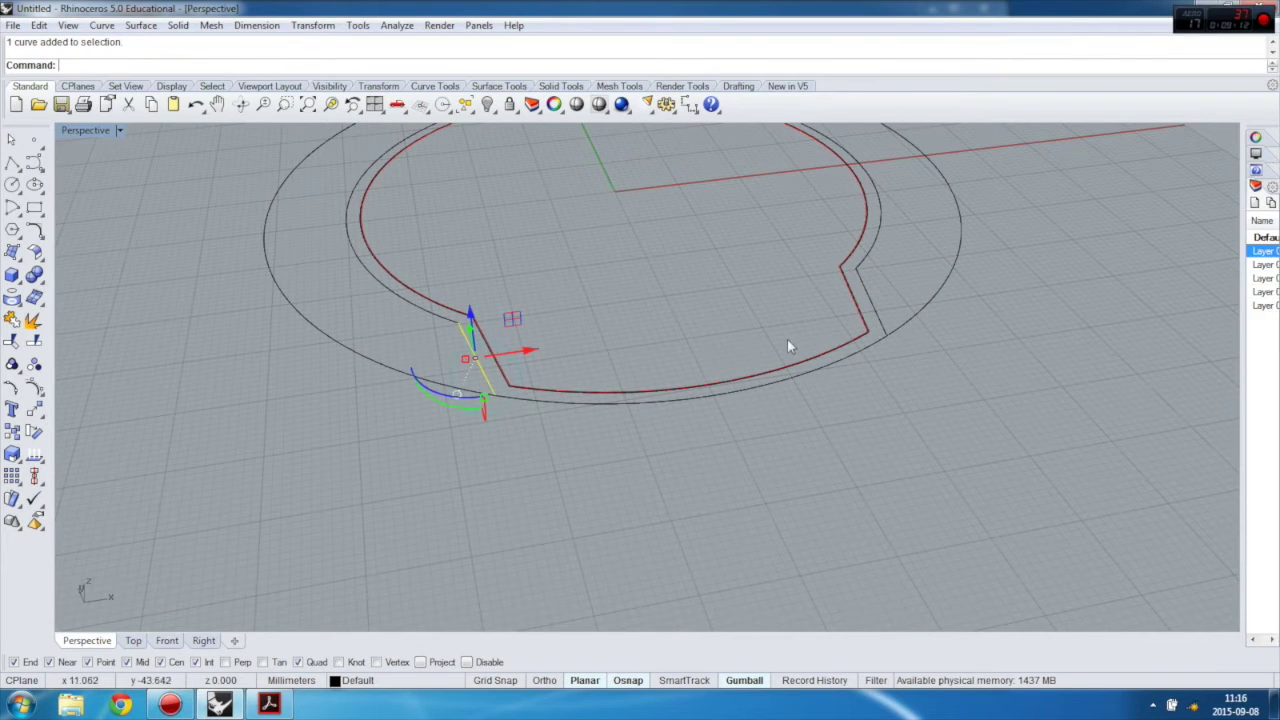
pyautogui.keyDown('shift'); pyautogui.click(875, 310); pyautogui.keyUp('shift')
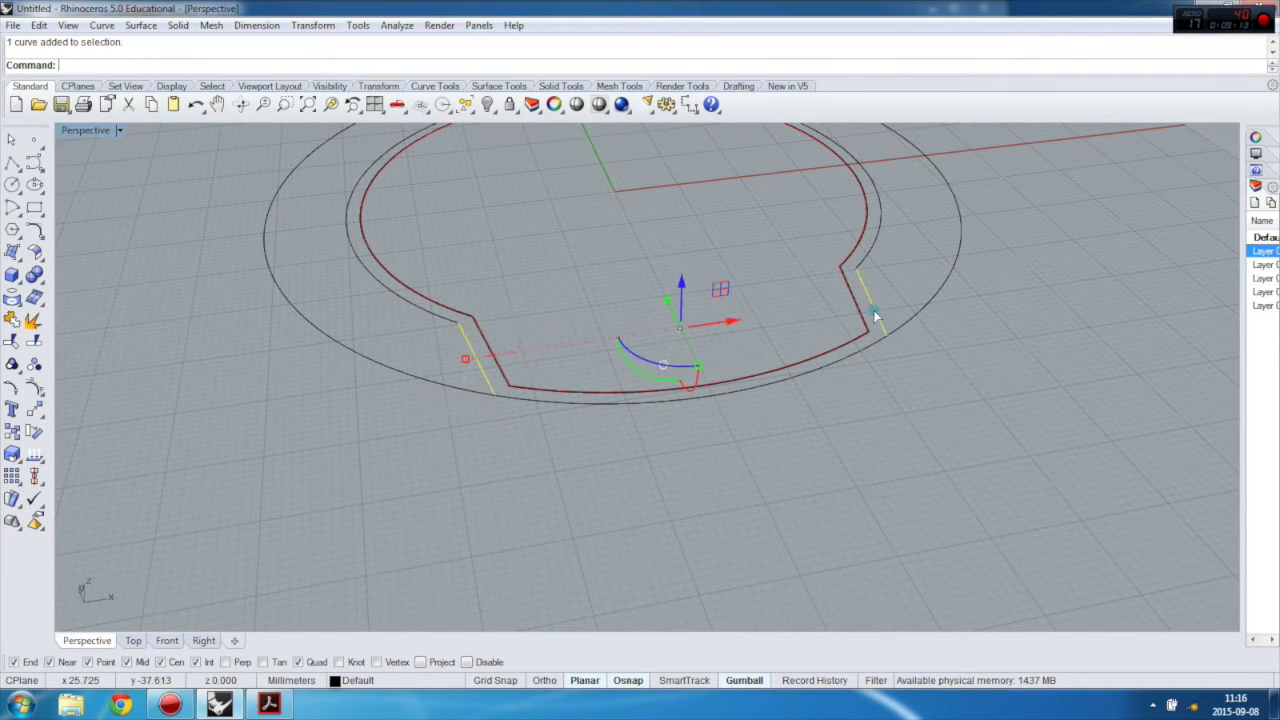
pyautogui.click(12, 342)
pyautogui.click(404, 373)
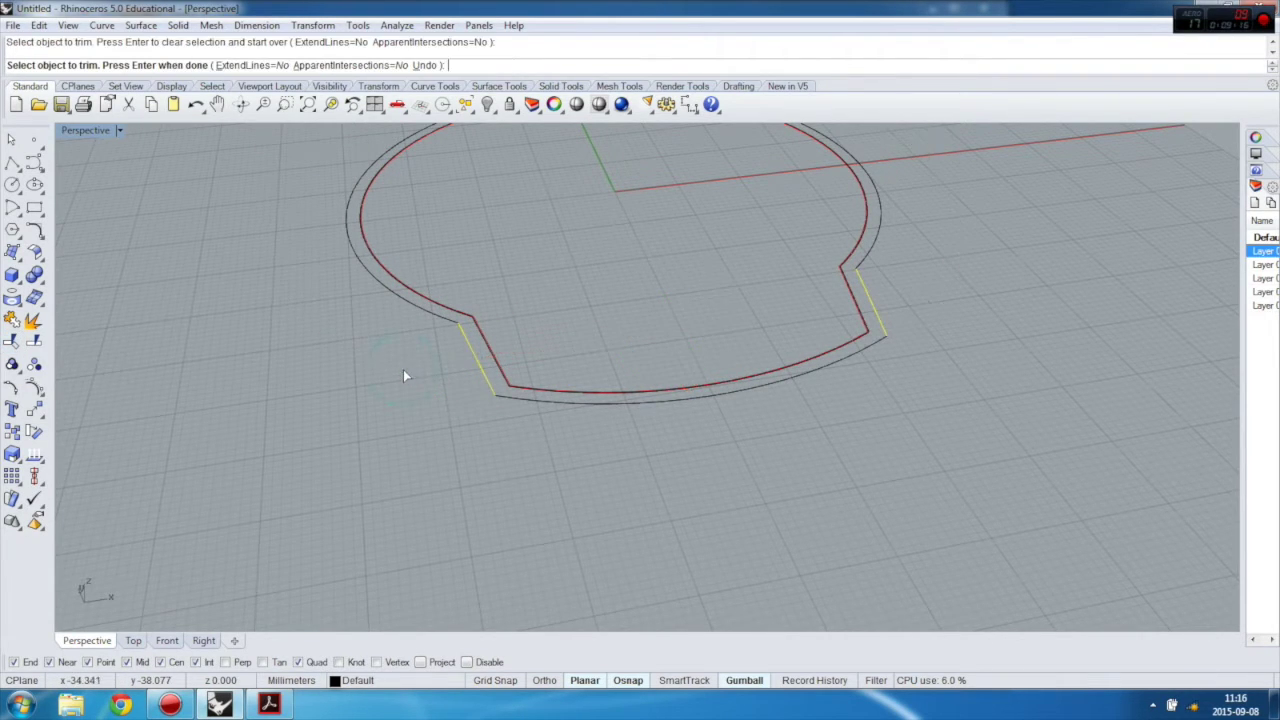
pyautogui.rightClick(163, 215)
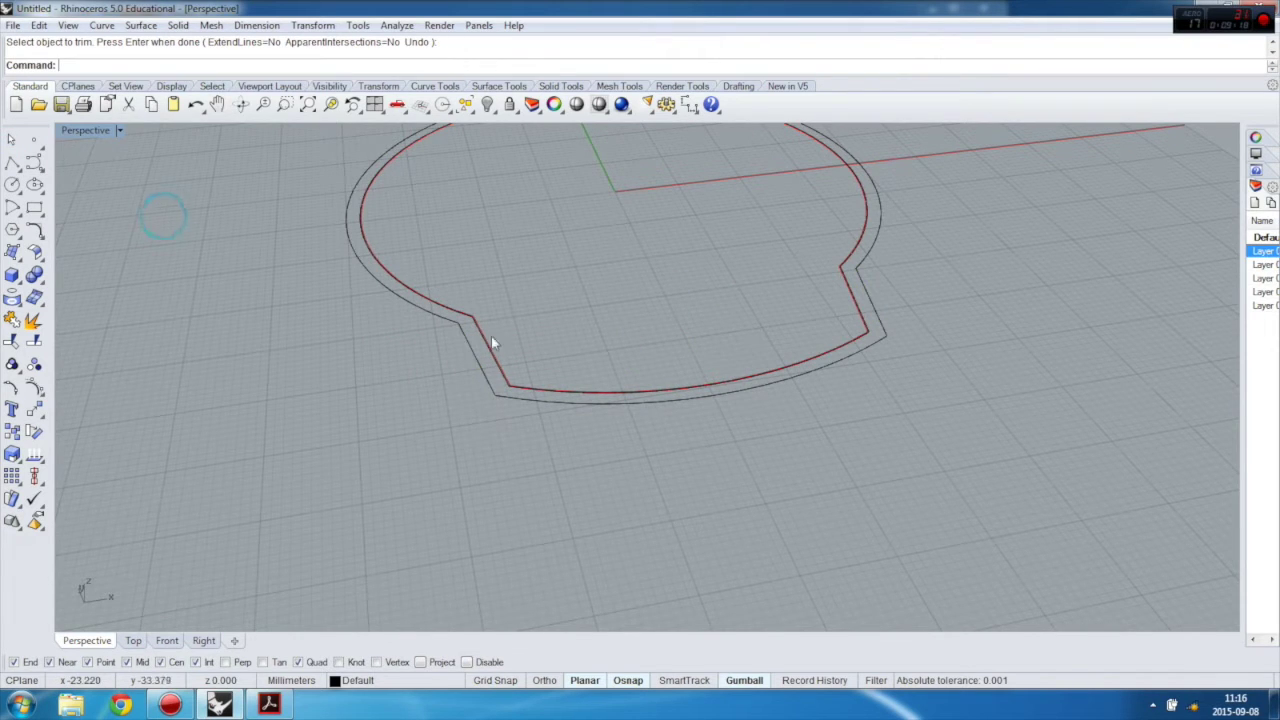
# Step: Join the two outer side lines and the new front arc into one open curve
pyautogui.click(491, 378)
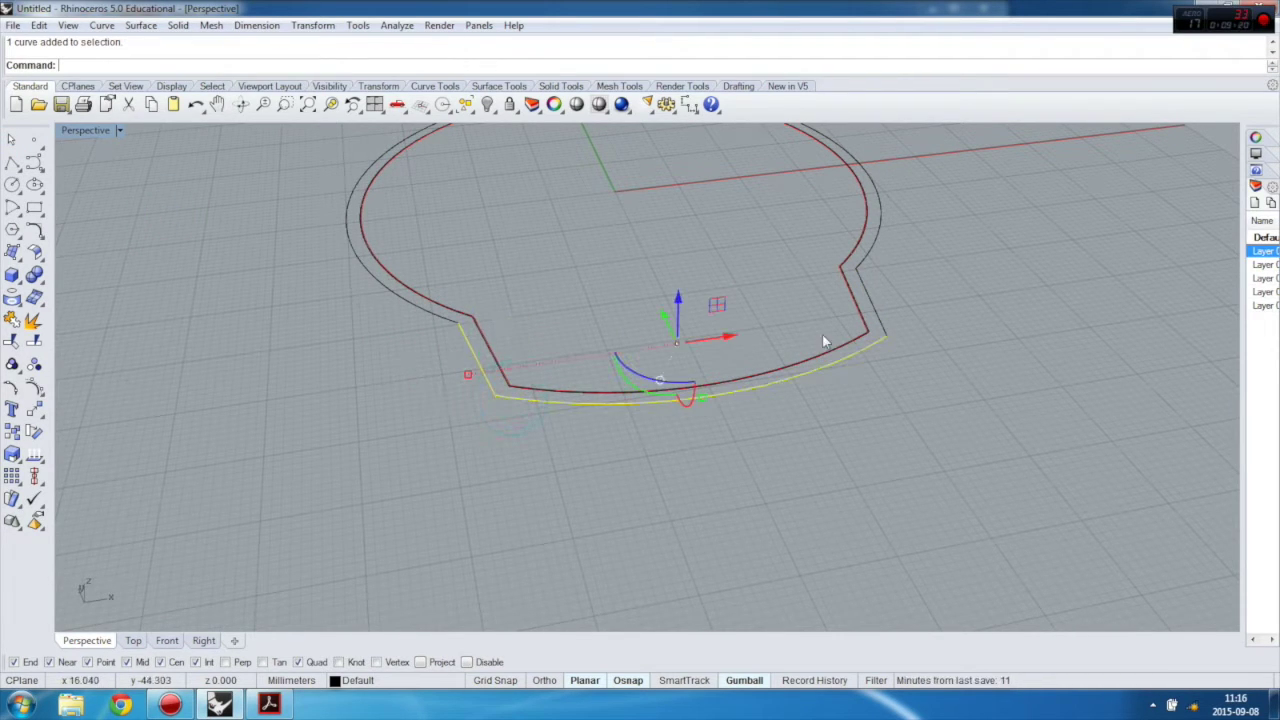
pyautogui.keyDown('shift'); pyautogui.click(873, 309); pyautogui.keyUp('shift')
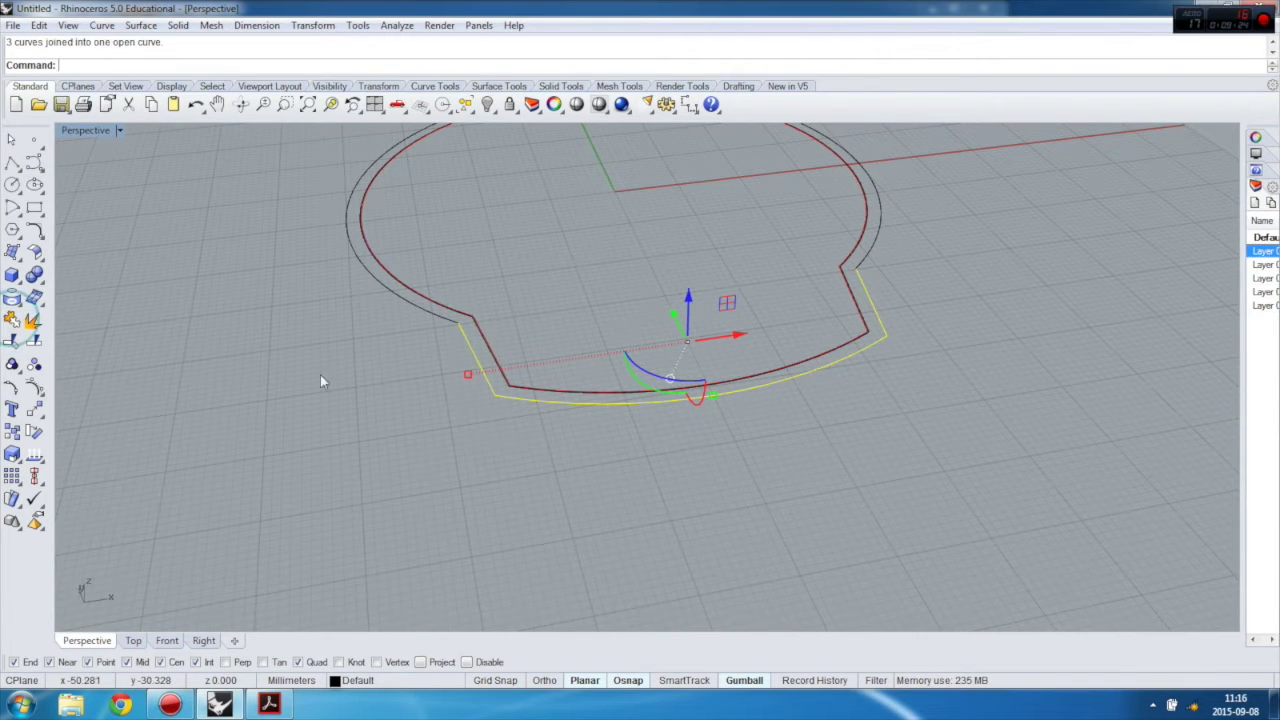
pyautogui.click(410, 412)
pyautogui.click(492, 396)
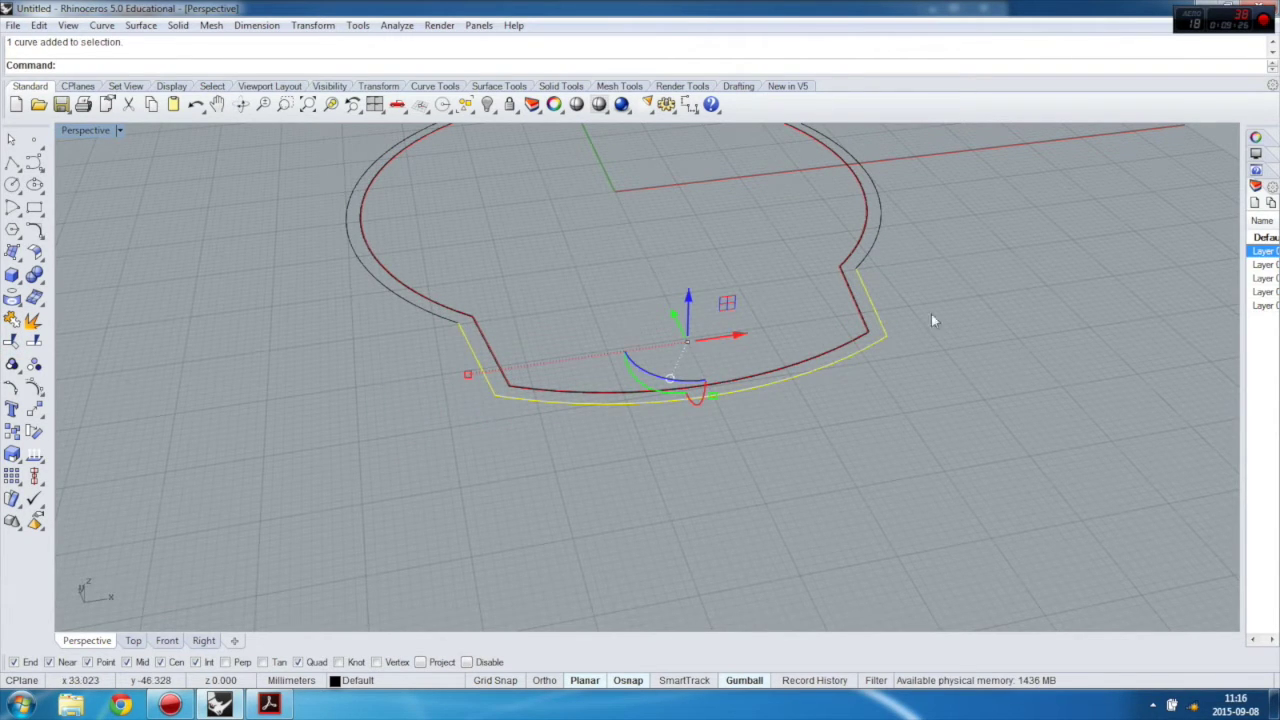
# Step: Inspect the rounded rear curve and the joined front curve of the outer outline by selecting each, and clear the selection
pyautogui.click(421, 308)
pyautogui.scroll(-6, 779, 463)
pyautogui.moveTo(625, 382); pyautogui.dragTo(653, 395, button='right')
pyautogui.scroll(3, 640, 396)
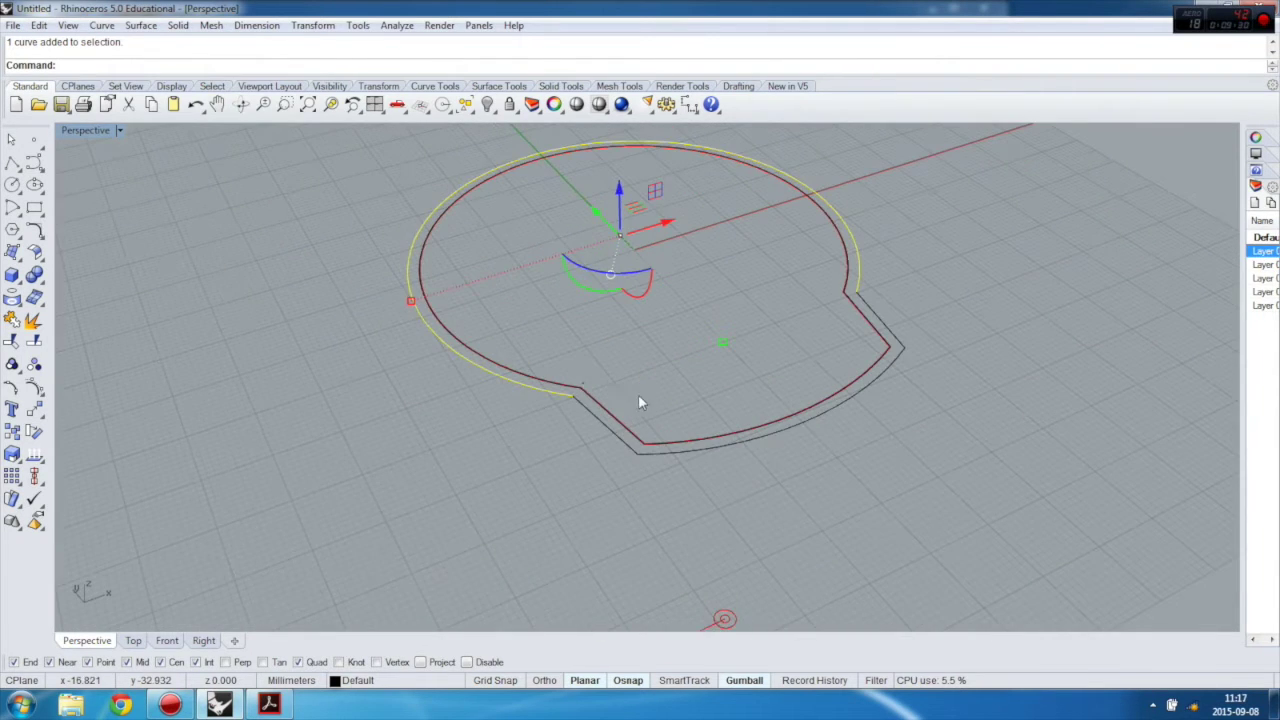
pyautogui.click(587, 411)
pyautogui.click(553, 441)
pyautogui.scroll(-5, 520, 400)
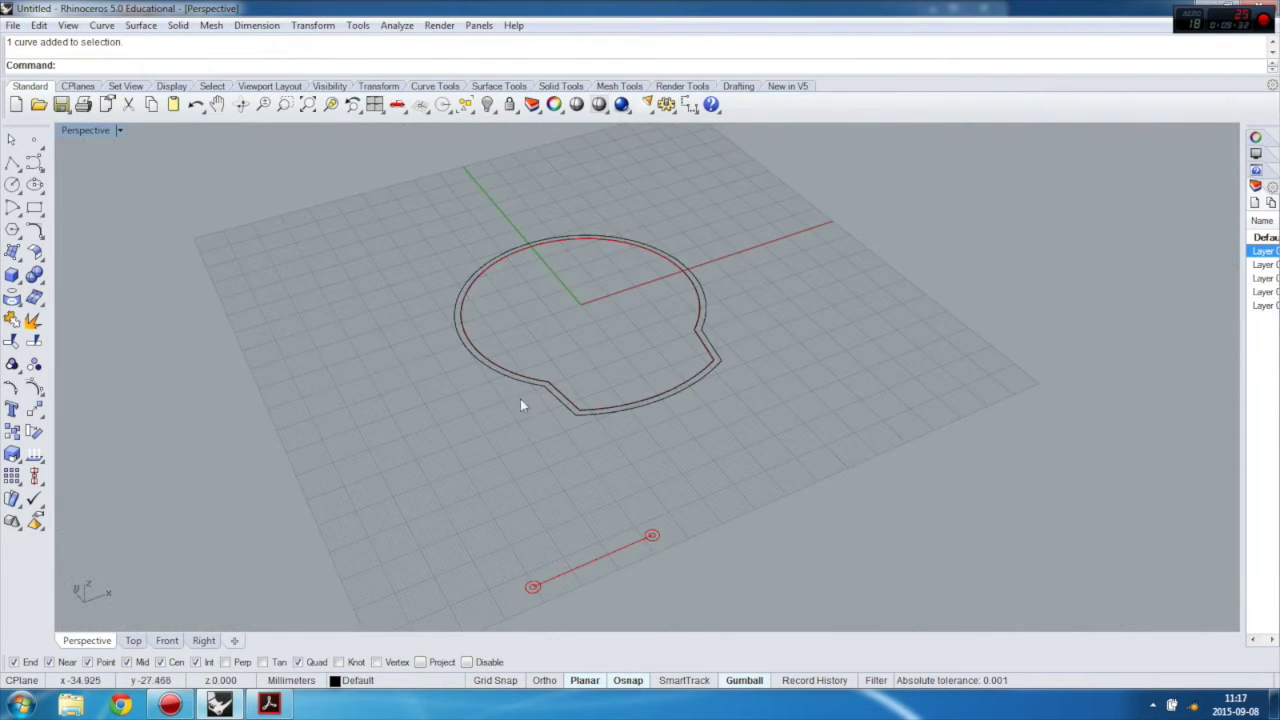
# Step: Start a degree 3 control-point curve at the outer outline's left neck corner and switch to the four-viewport layout with Planar on
pyautogui.click(12, 164)
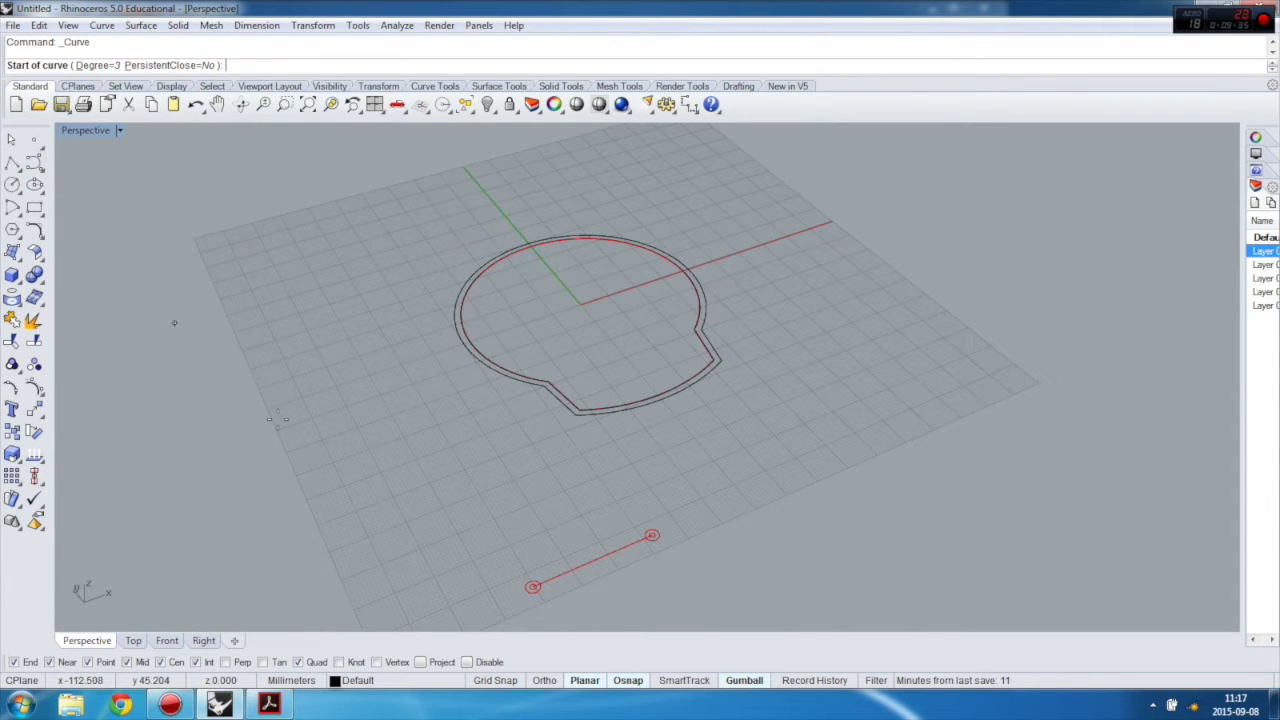
pyautogui.click(546, 388)
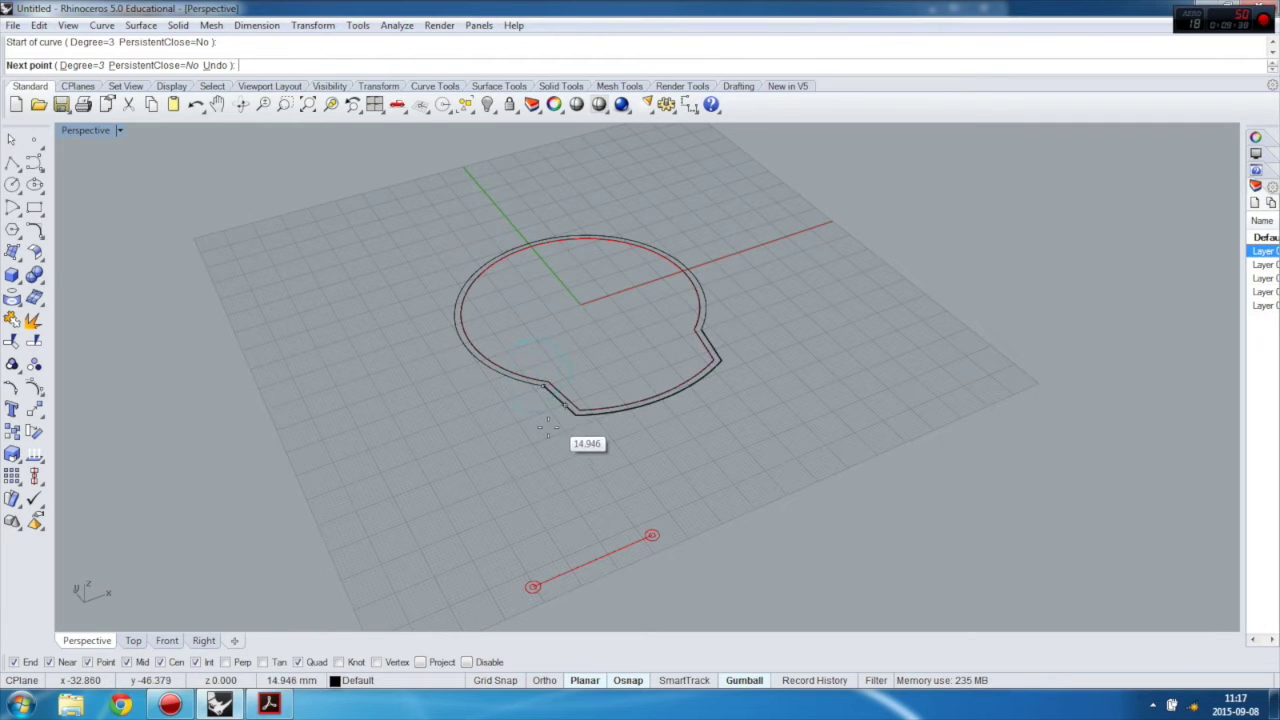
pyautogui.doubleClick(86, 129)
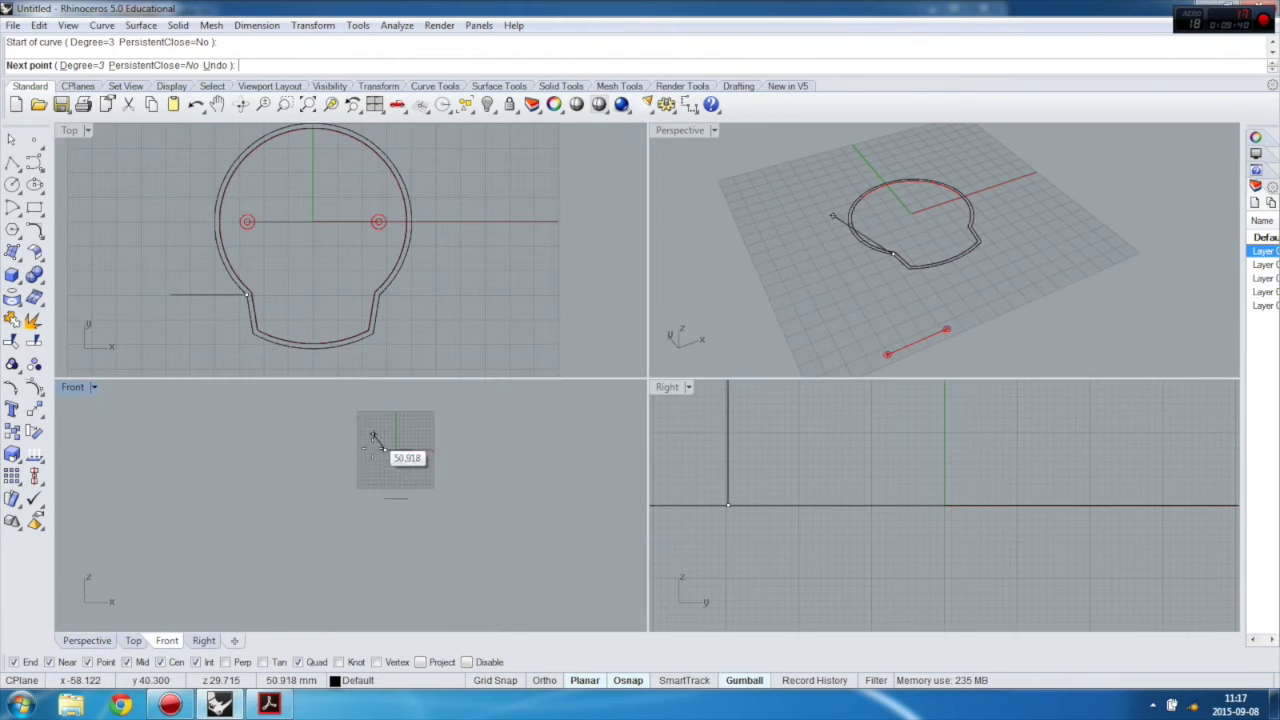
pyautogui.scroll(4, 376, 479)
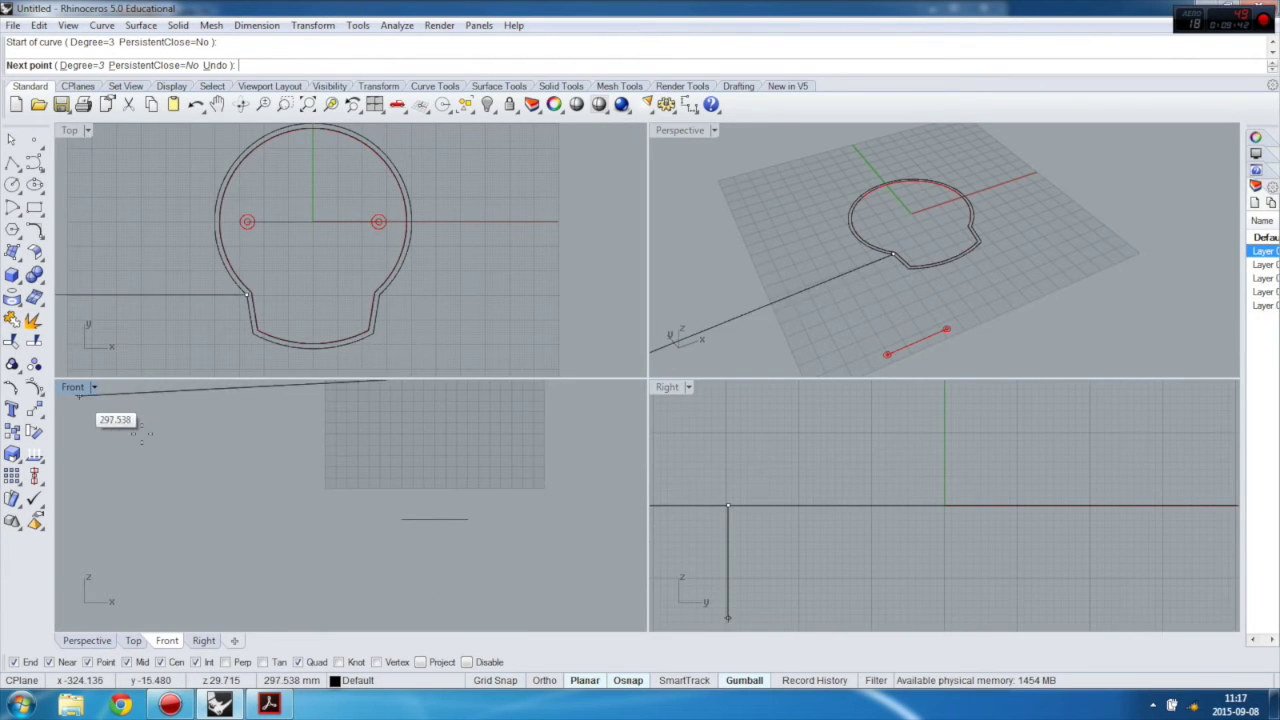
pyautogui.scroll(-6, 274, 516)
pyautogui.scroll(2, 343, 445)
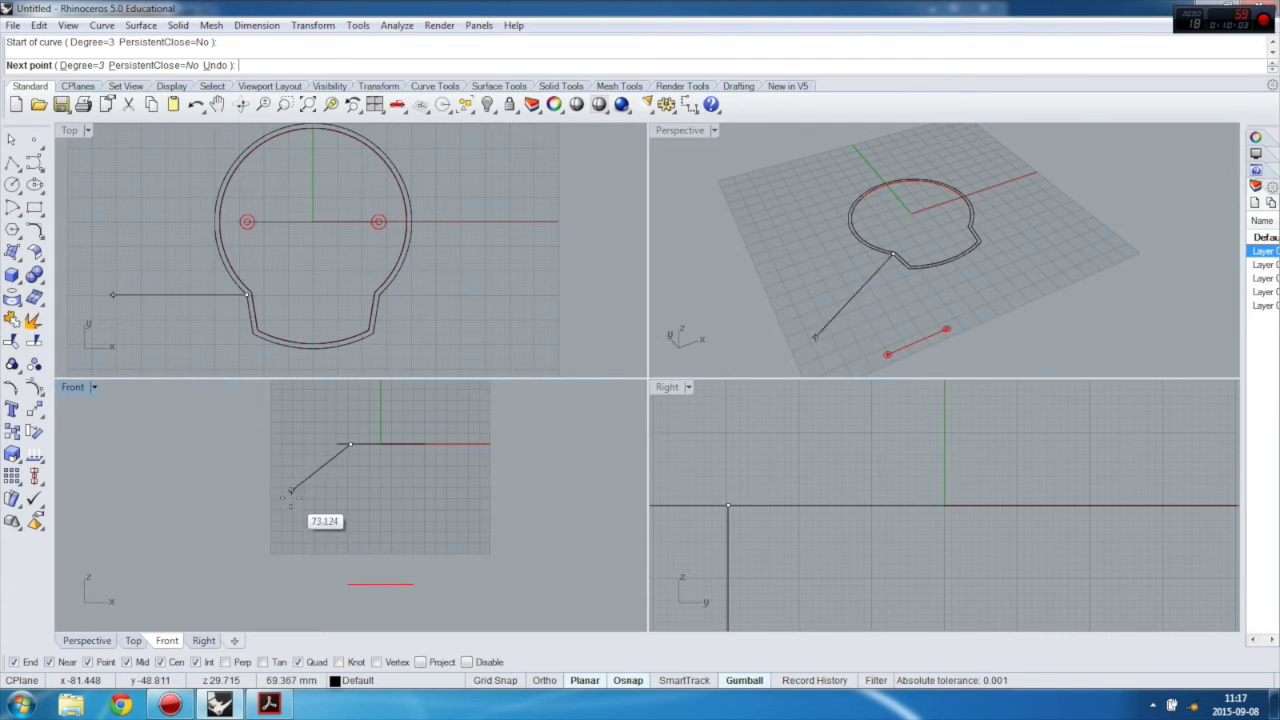
pyautogui.scroll(2, 320, 470)
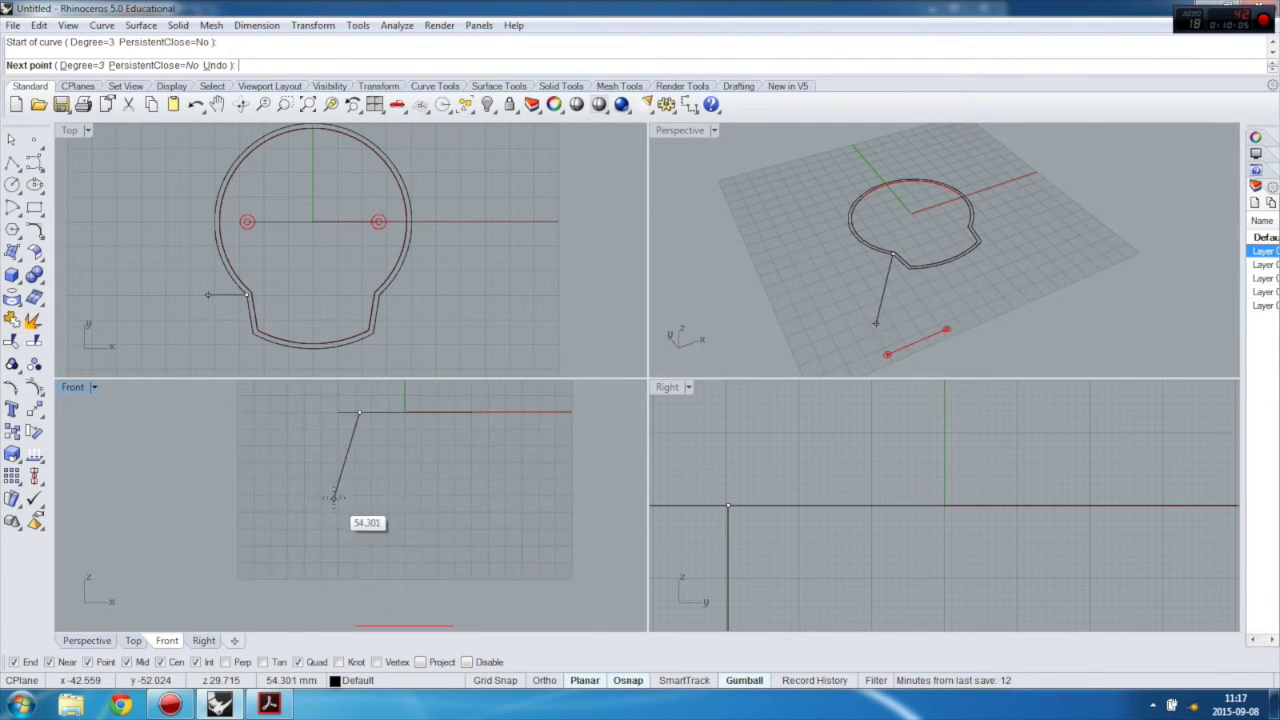
pyautogui.scroll(-2, 323, 432)
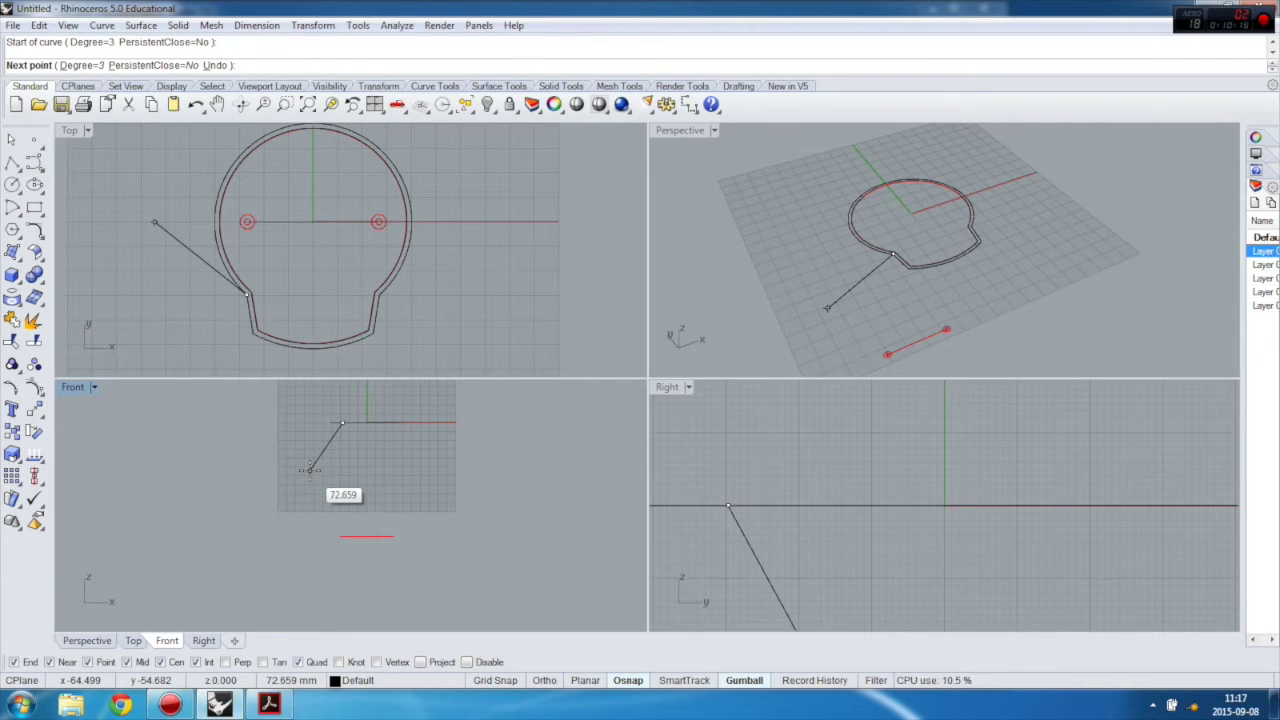
pyautogui.click(585, 680)
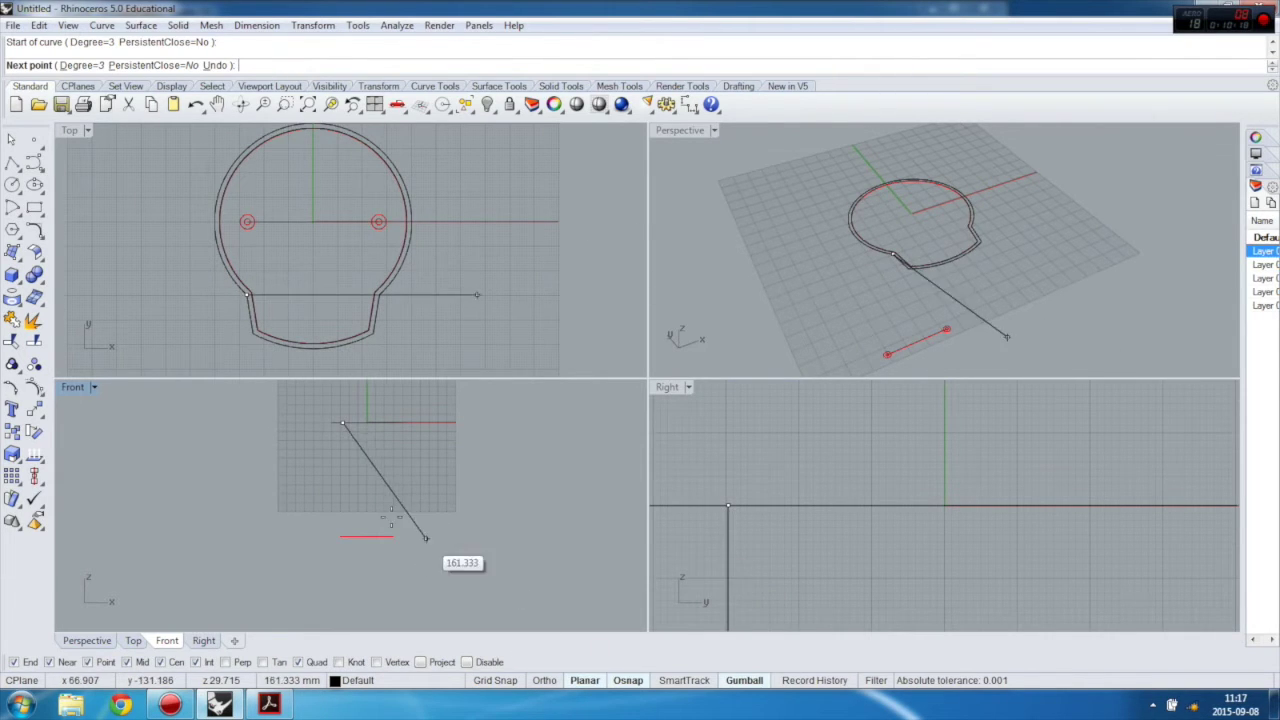
pyautogui.scroll(2, 326, 458)
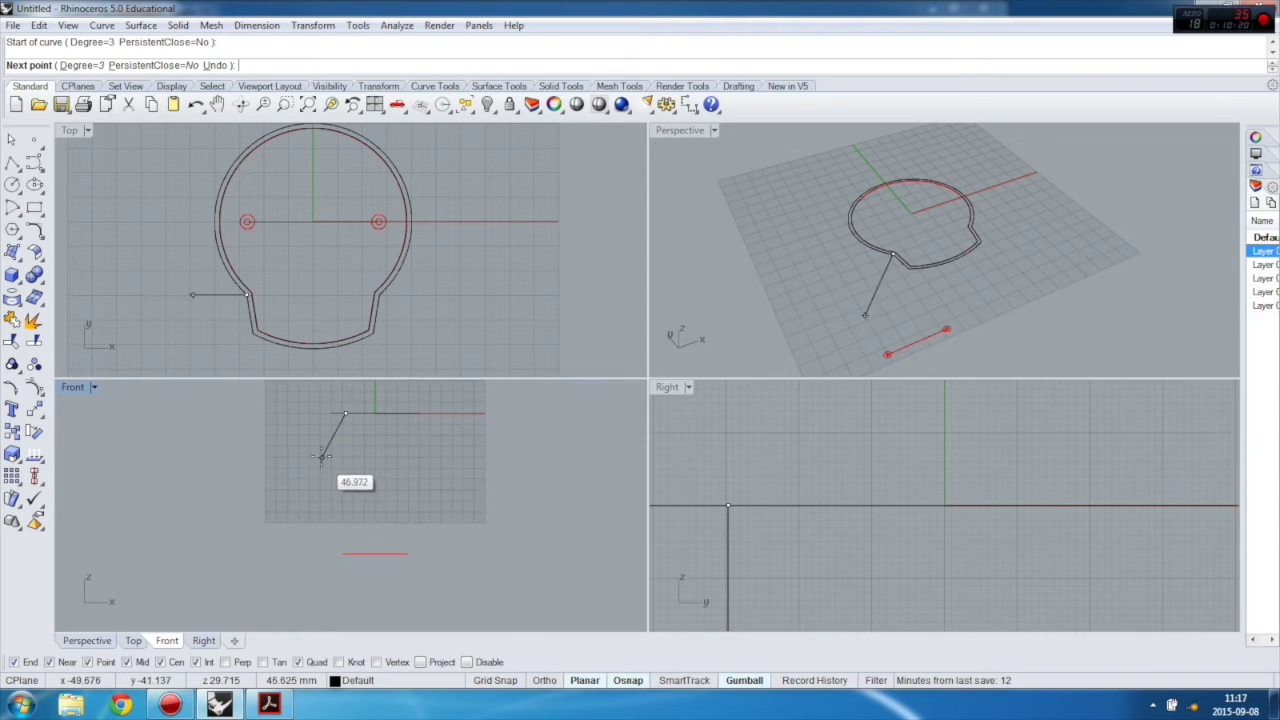
# Step: In the Front view, place five more control points for an S-shaped profile ending about 142 mm below the outline, and finish the curve
pyautogui.click(321, 457)
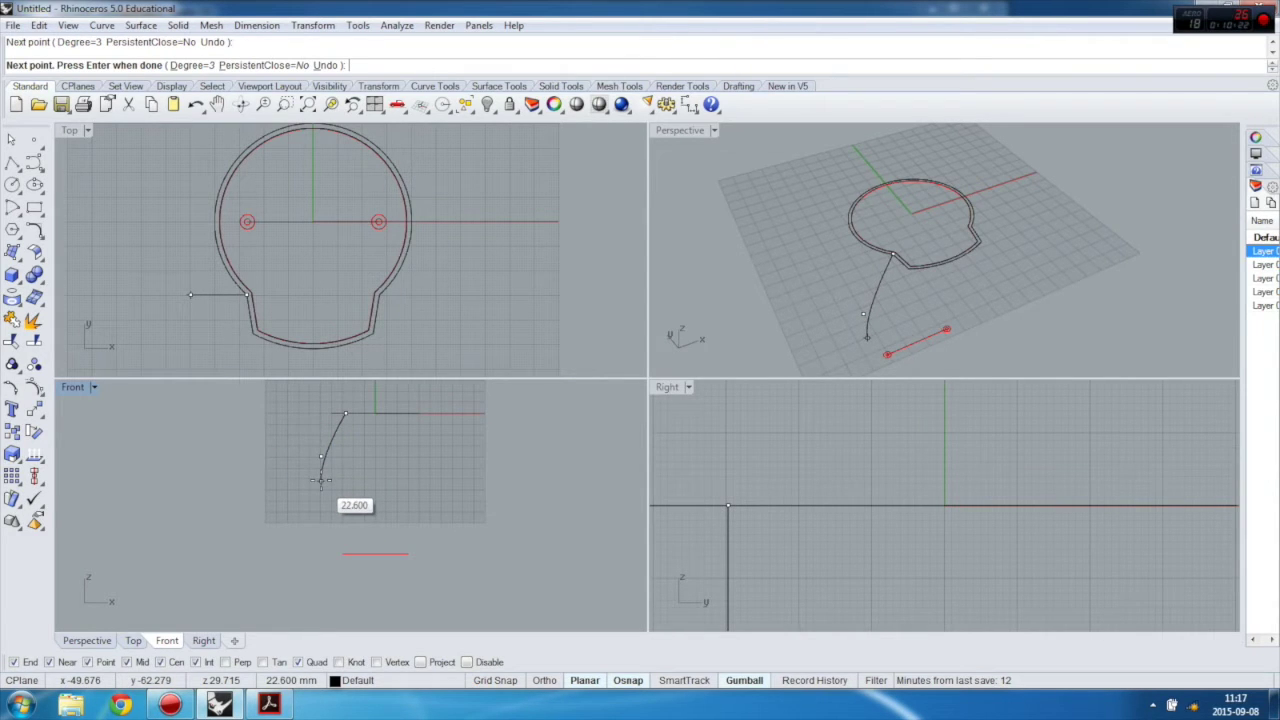
pyautogui.click(321, 481)
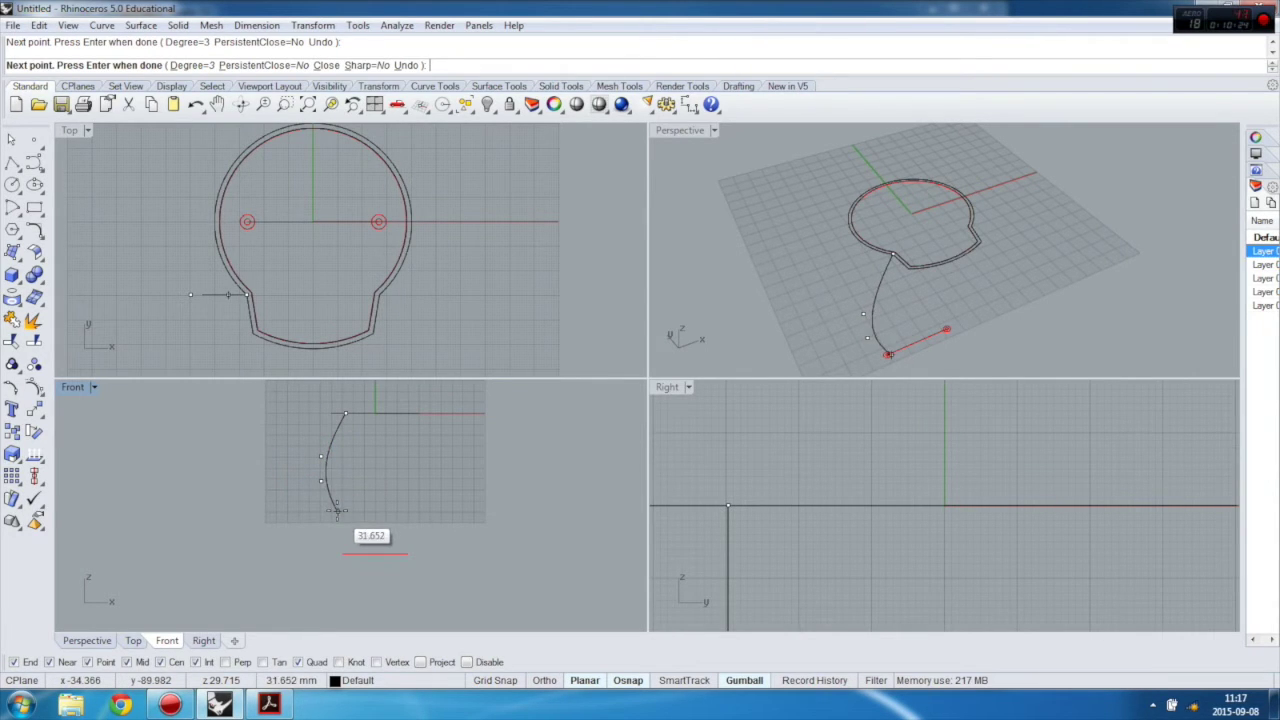
pyautogui.click(338, 510)
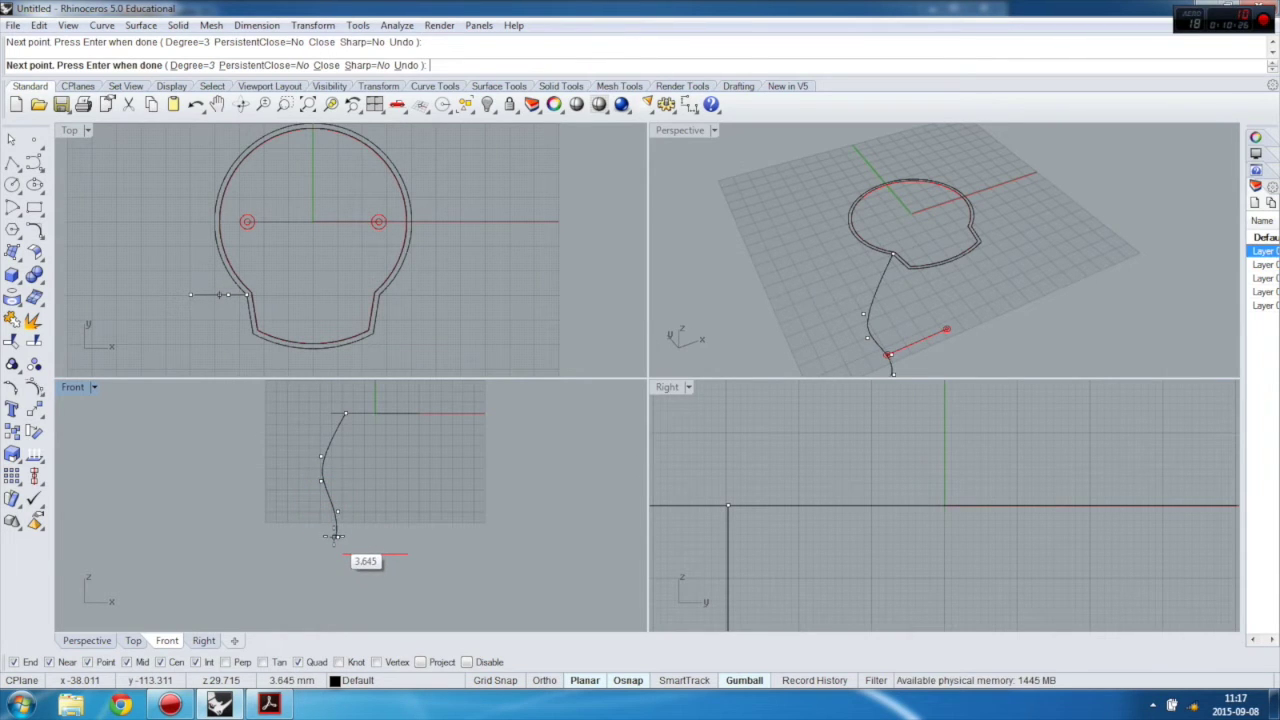
pyautogui.click(338, 537)
pyautogui.scroll(2, 331, 547)
pyautogui.scroll(2, 331, 550)
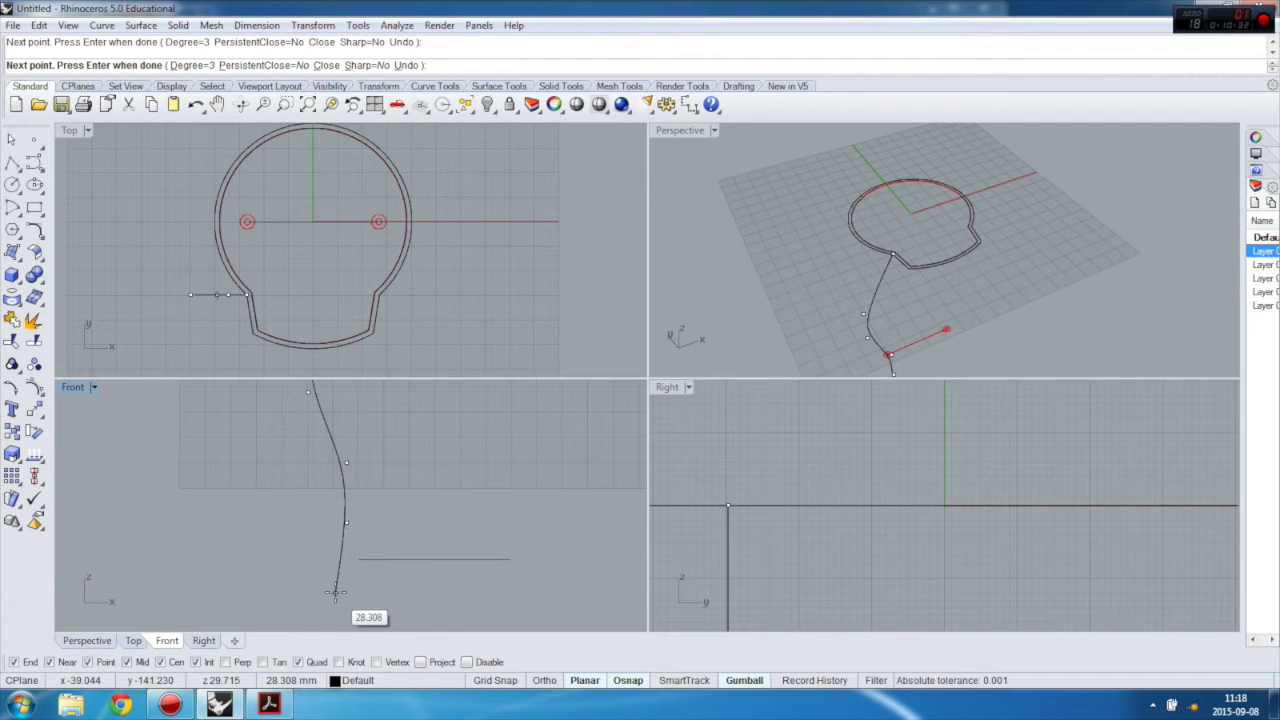
pyautogui.click(328, 594)
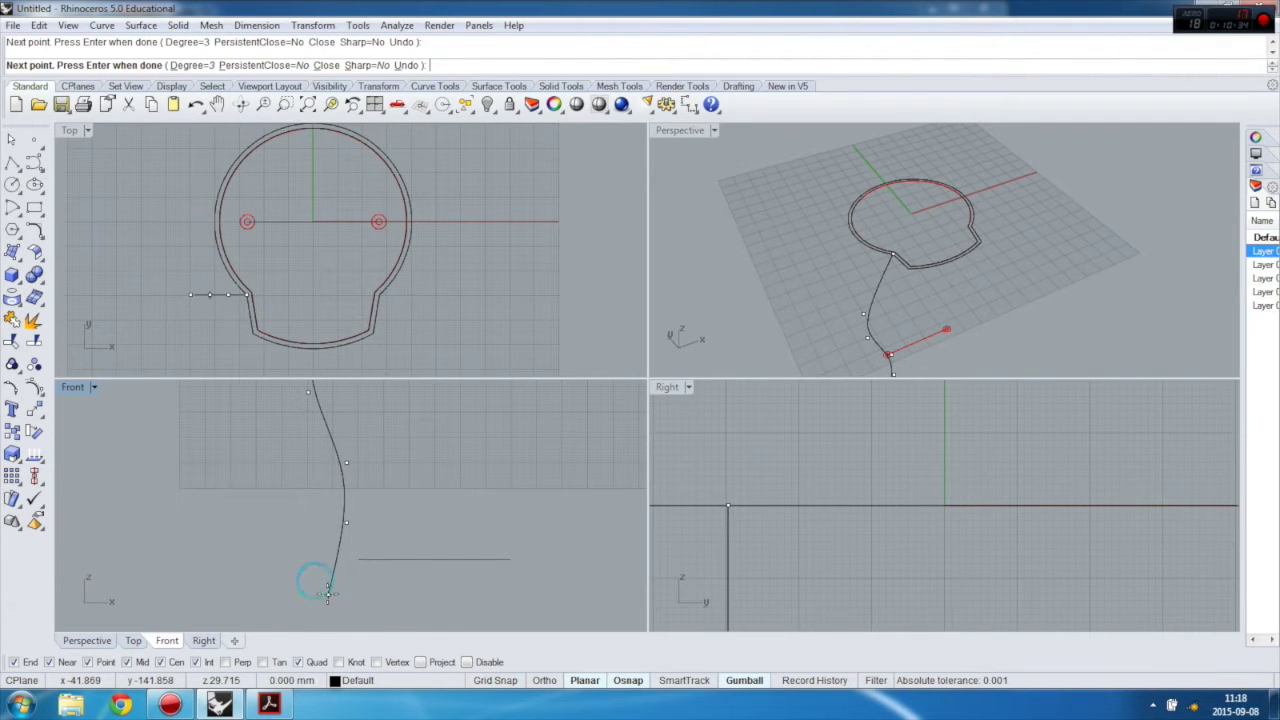
pyautogui.rightClick(339, 586)
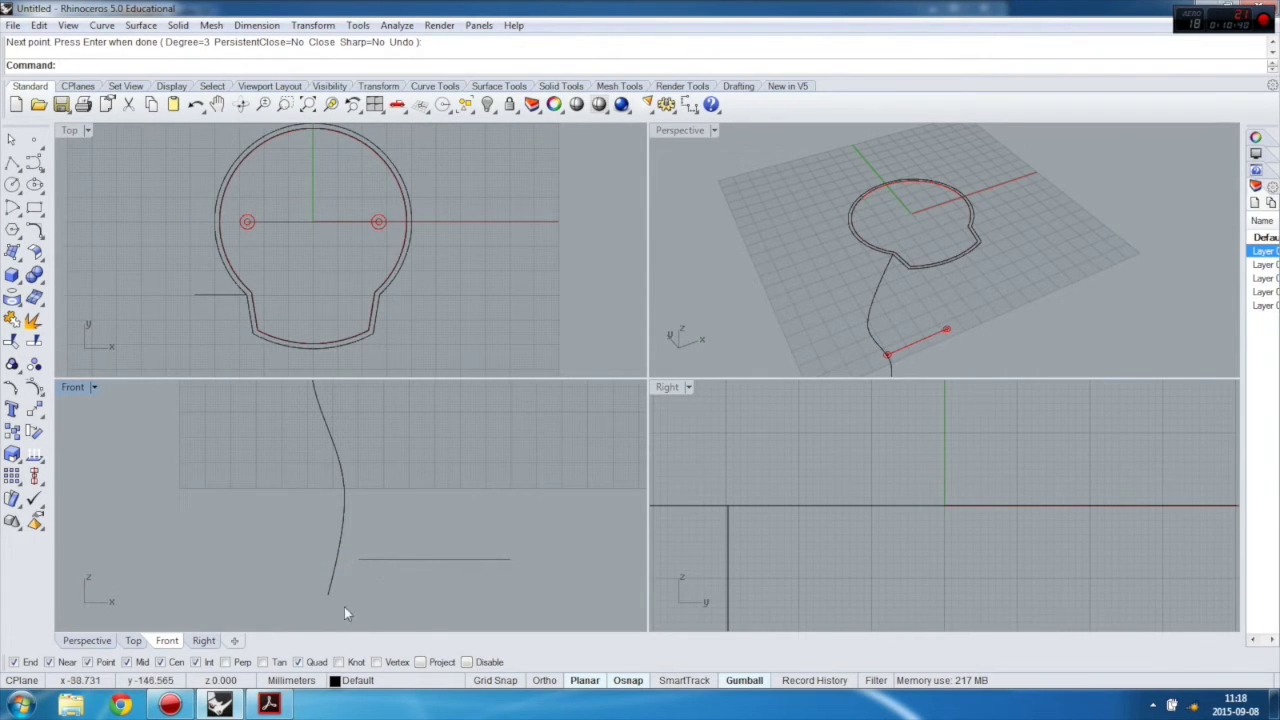
# Step: Maximize the Front viewport and examine the shape of the S-shaped profile curve against the lower reference line
pyautogui.scroll(-3, 352, 533)
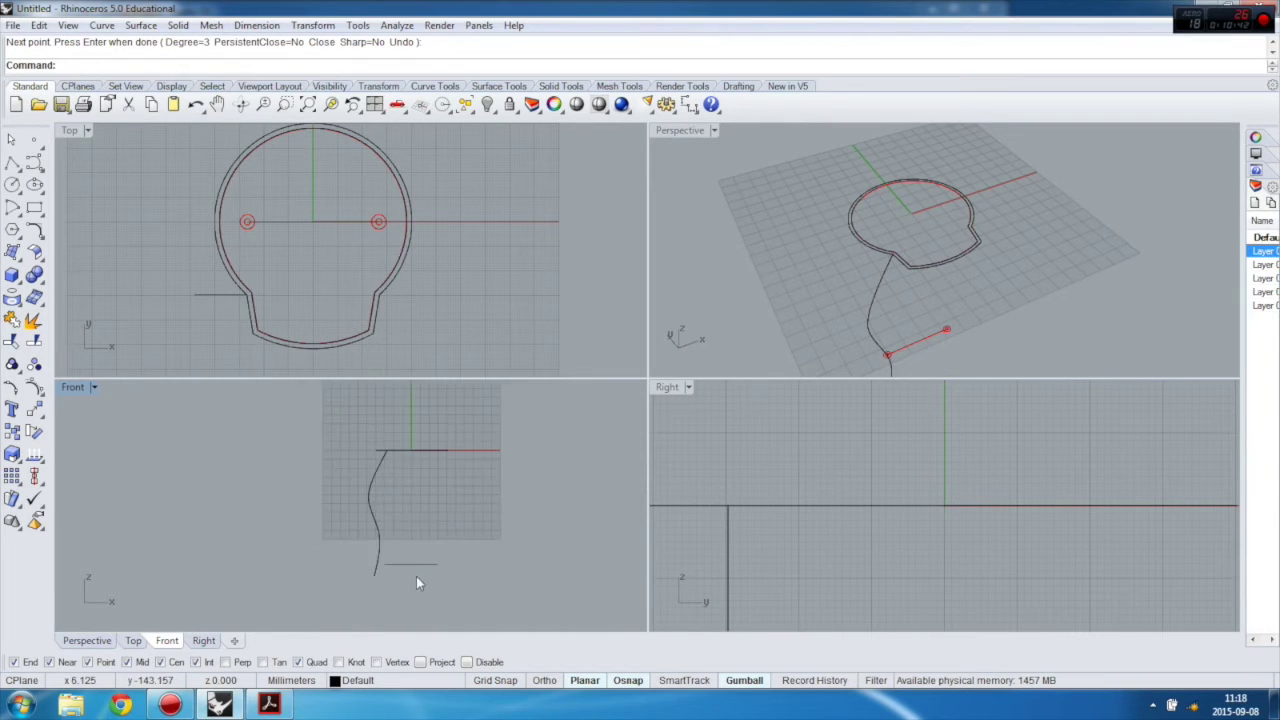
pyautogui.scroll(1, 394, 540)
pyautogui.scroll(1, 394, 540)
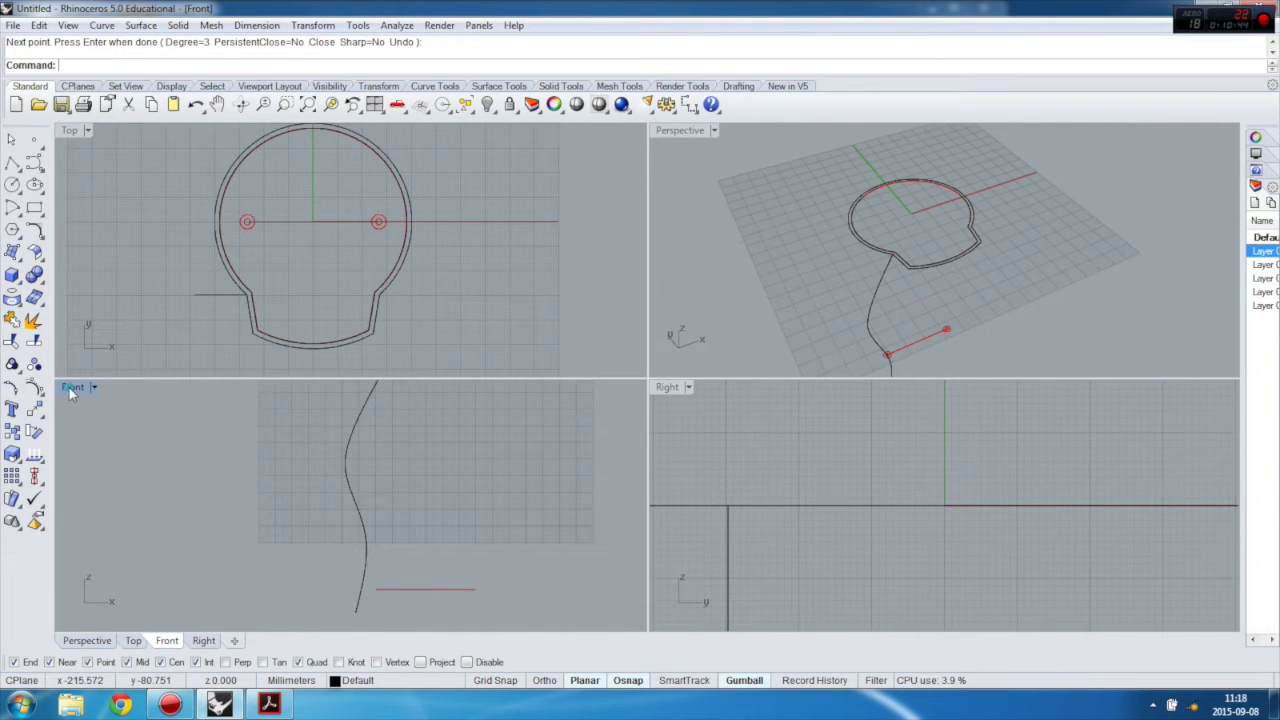
pyautogui.doubleClick(72, 388)
pyautogui.scroll(-3, 556, 352)
pyautogui.scroll(2, 552, 362)
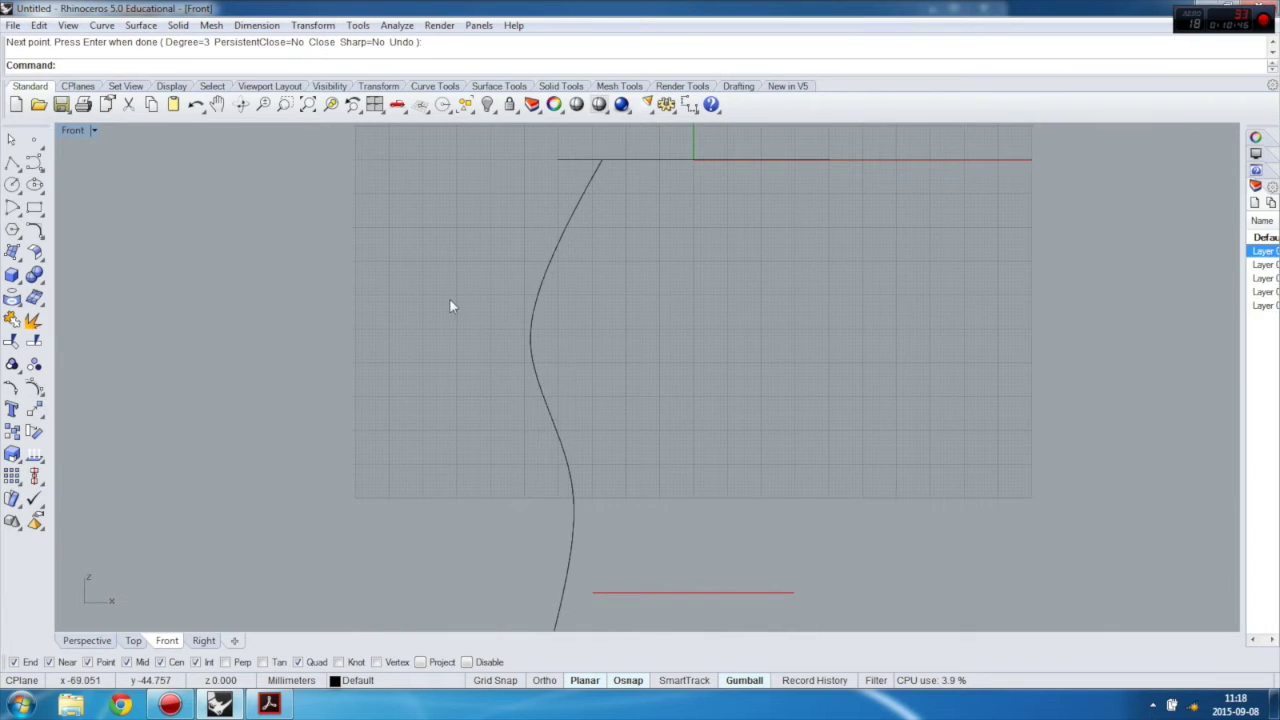
# Step: Show the control points of the S-shaped profile curve in the Front view
pyautogui.press('Return')
pyautogui.scroll(-3, 450, 306)
pyautogui.click(511, 378)
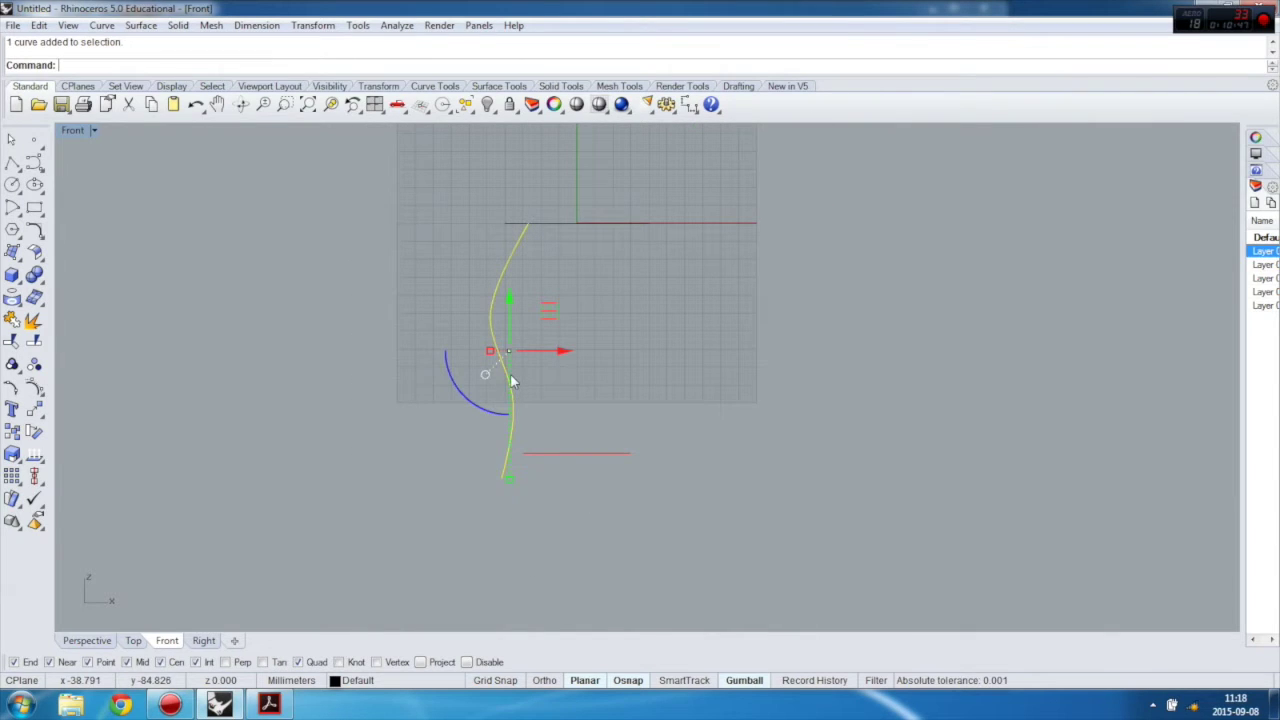
pyautogui.click(31, 392)
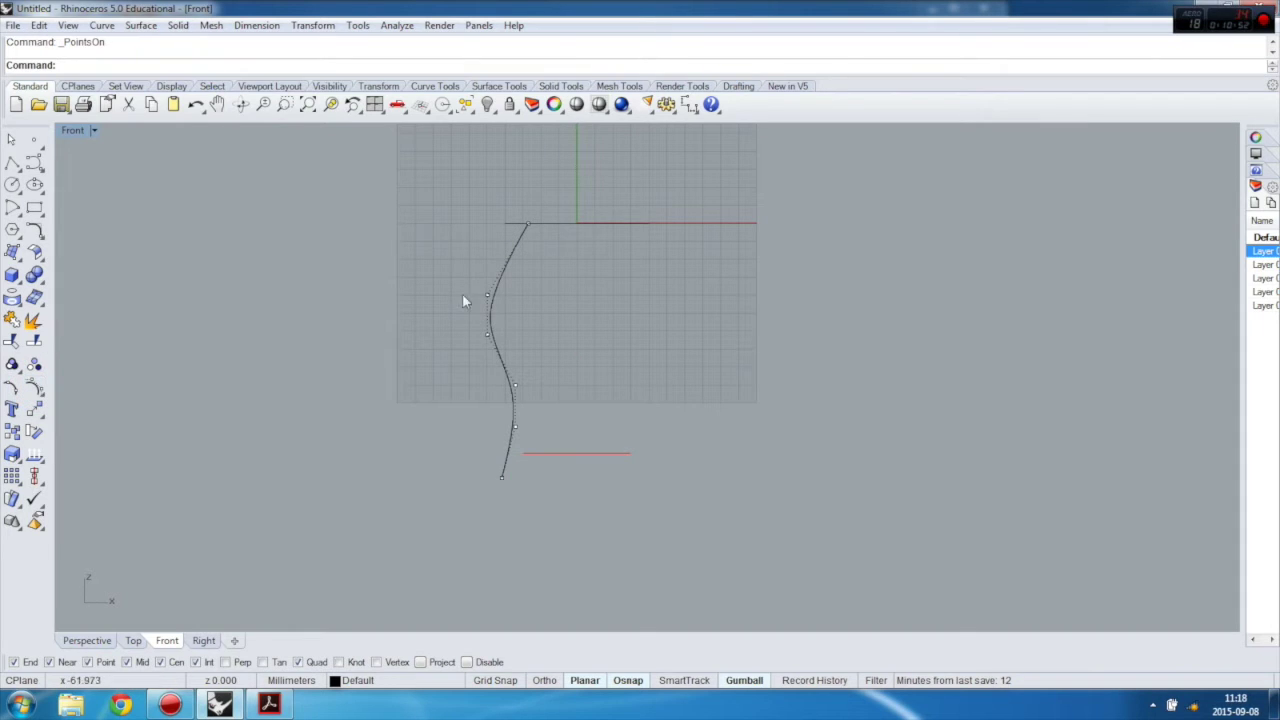
# Step: Spread the two upper-bulge control points of the profile curve vertically, and move the pair inward and slightly up
pyautogui.moveTo(459, 273); pyautogui.dragTo(493, 363)
pyautogui.scroll(3, 493, 318)
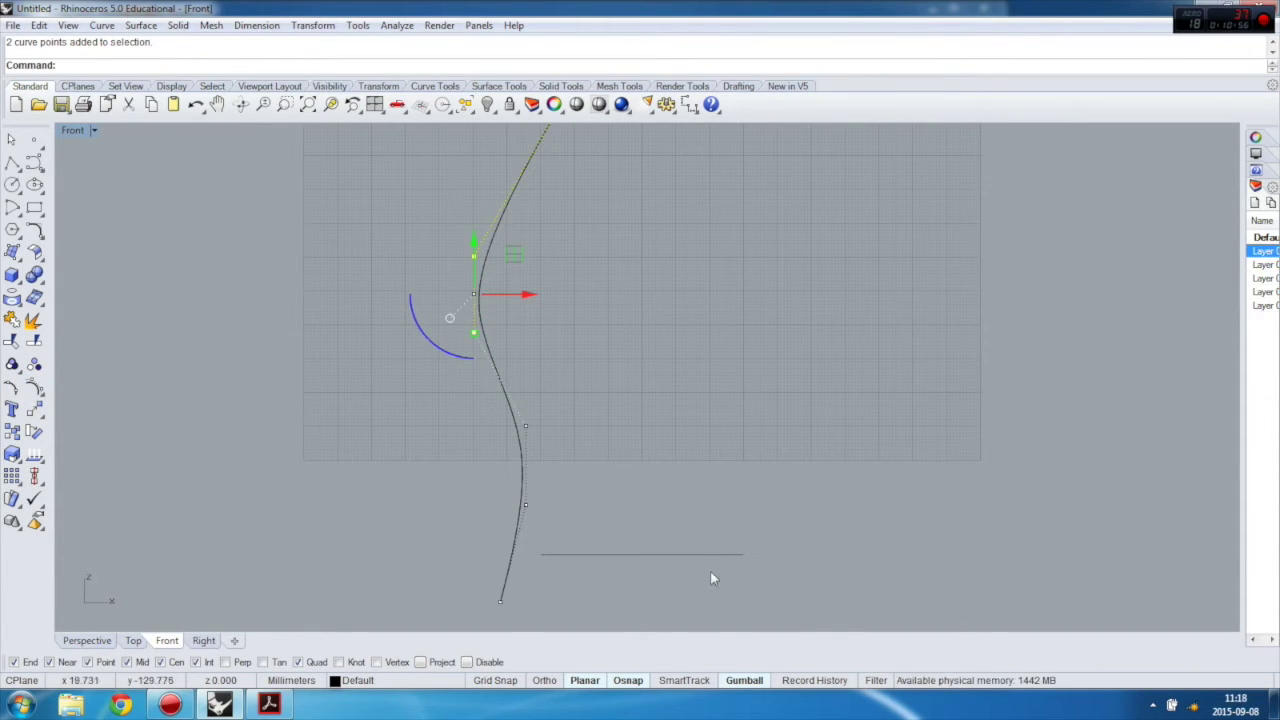
pyautogui.click(744, 680)
pyautogui.click(744, 680)
pyautogui.moveTo(476, 337); pyautogui.dragTo(472, 381)
pyautogui.moveTo(530, 300); pyautogui.dragTo(555, 296)
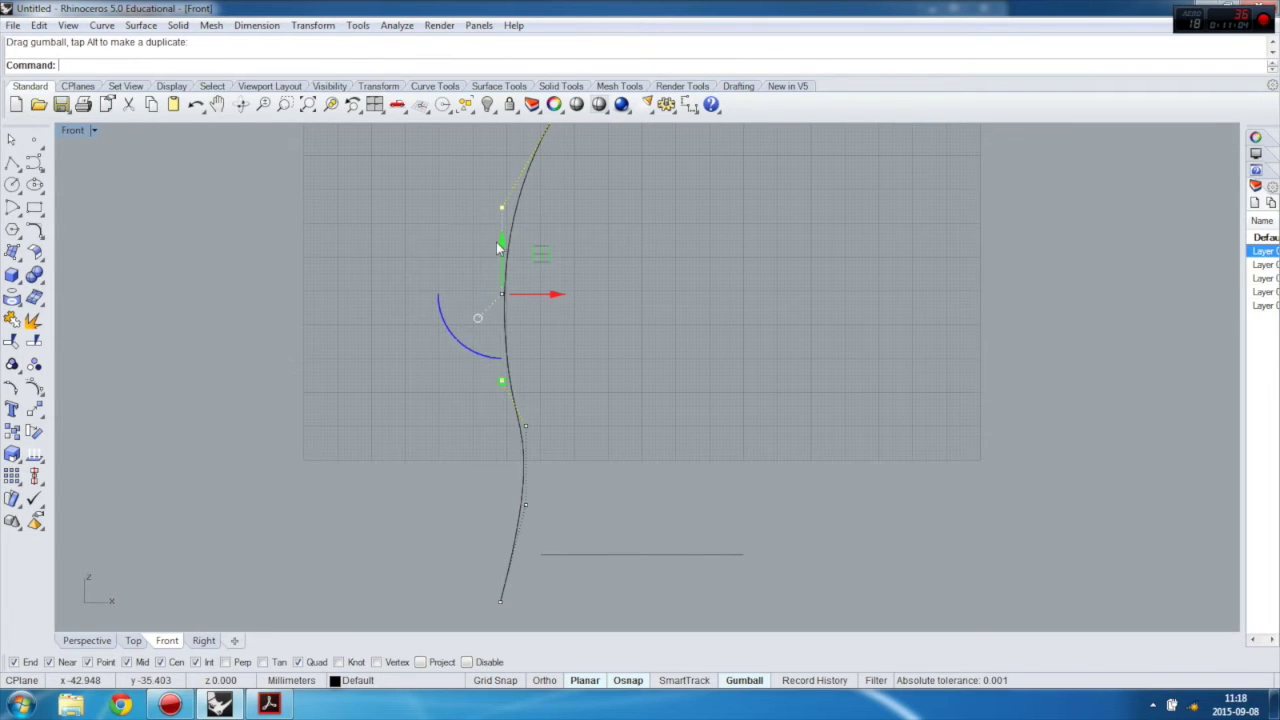
pyautogui.moveTo(498, 249); pyautogui.dragTo(498, 228)
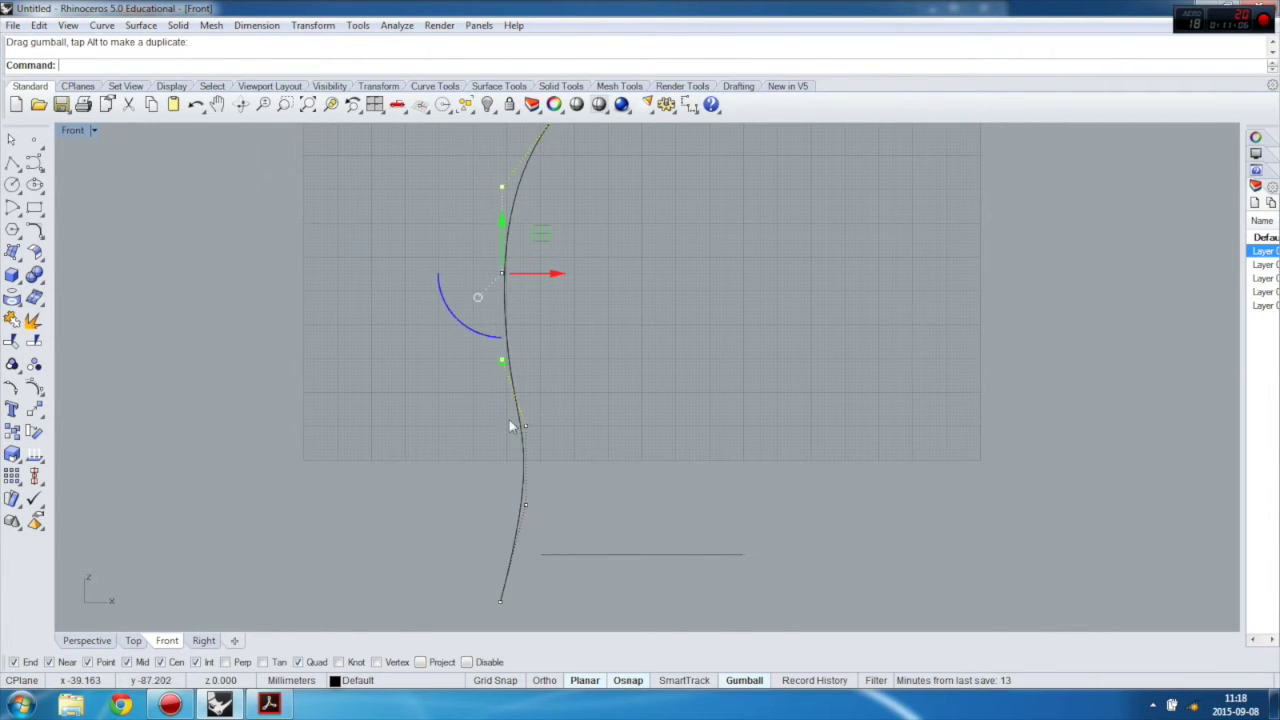
# Step: Shift the two lower-bulge control points of the profile curve slightly inward
pyautogui.moveTo(503, 410); pyautogui.dragTo(547, 517)
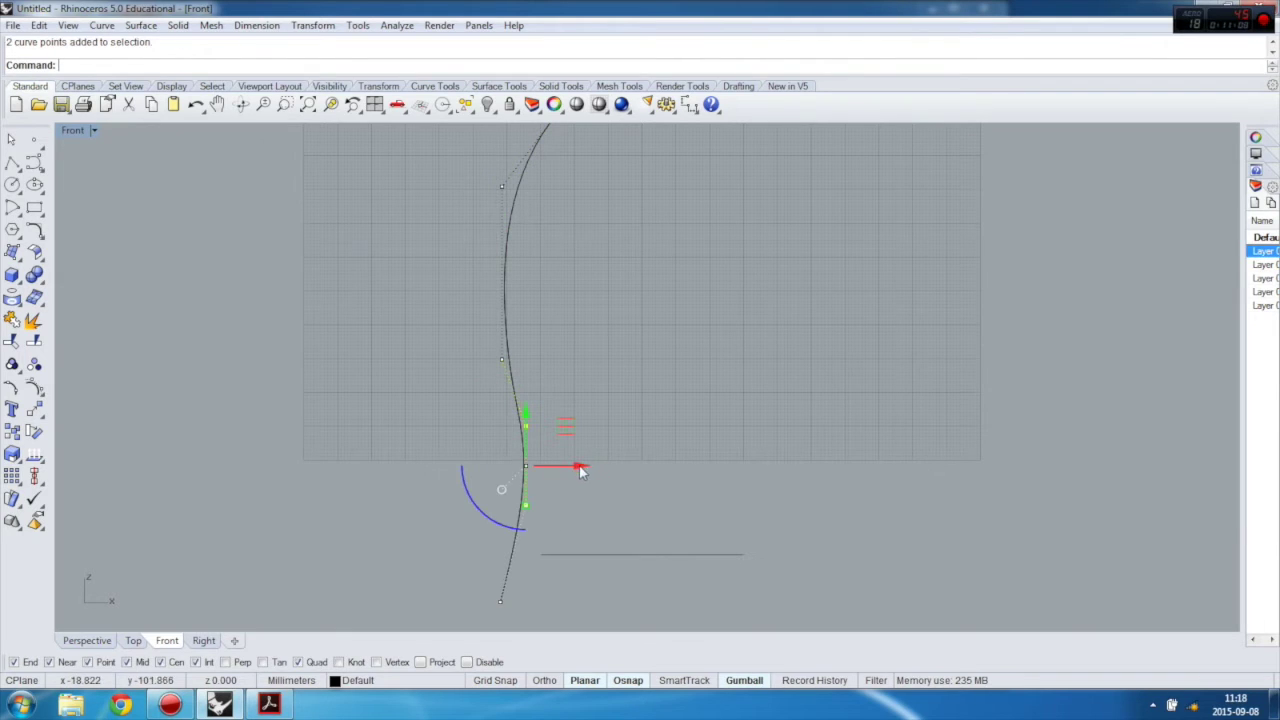
pyautogui.moveTo(579, 464); pyautogui.dragTo(586, 465)
pyautogui.scroll(-6, 562, 450)
pyautogui.scroll(2, 560, 428)
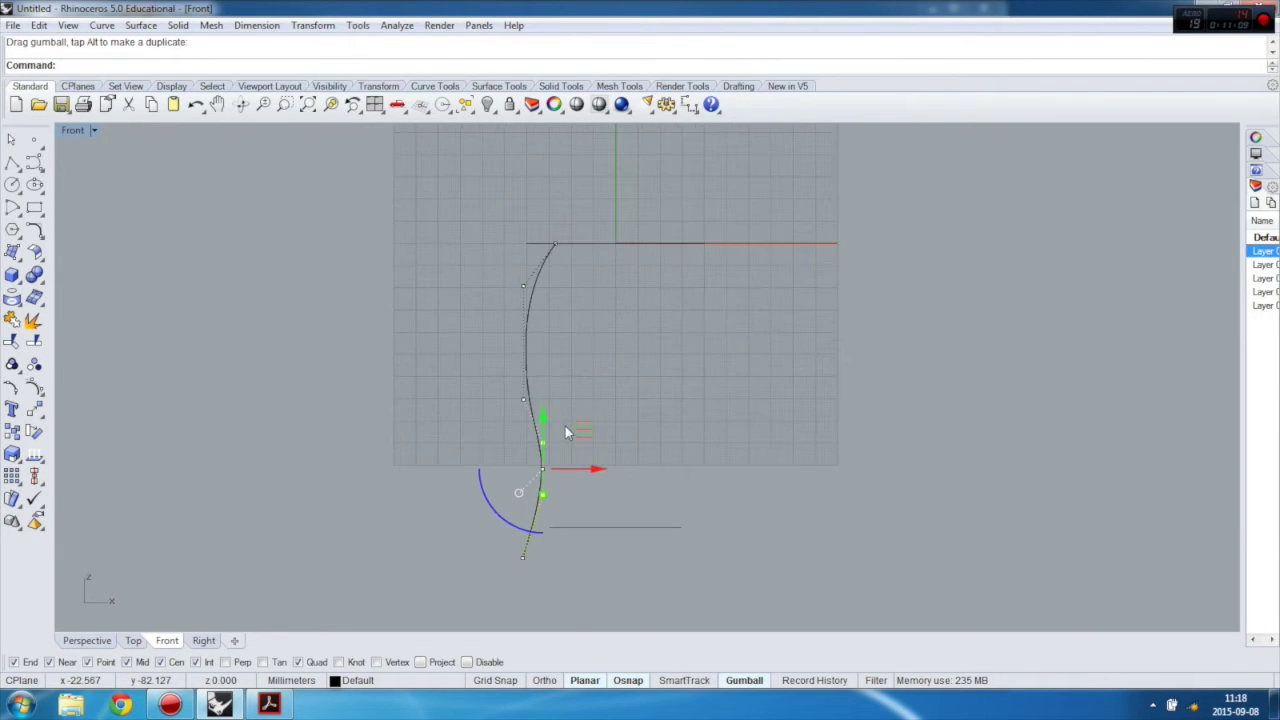
# Step: Bring the two upper-bulge control points closer together vertically and move them inward to flatten the bulge
pyautogui.moveTo(483, 272); pyautogui.dragTo(522, 316)
pyautogui.click(558, 357)
pyautogui.moveTo(505, 267); pyautogui.dragTo(535, 390)
pyautogui.click(519, 274)
pyautogui.moveTo(577, 343); pyautogui.dragTo(586, 343)
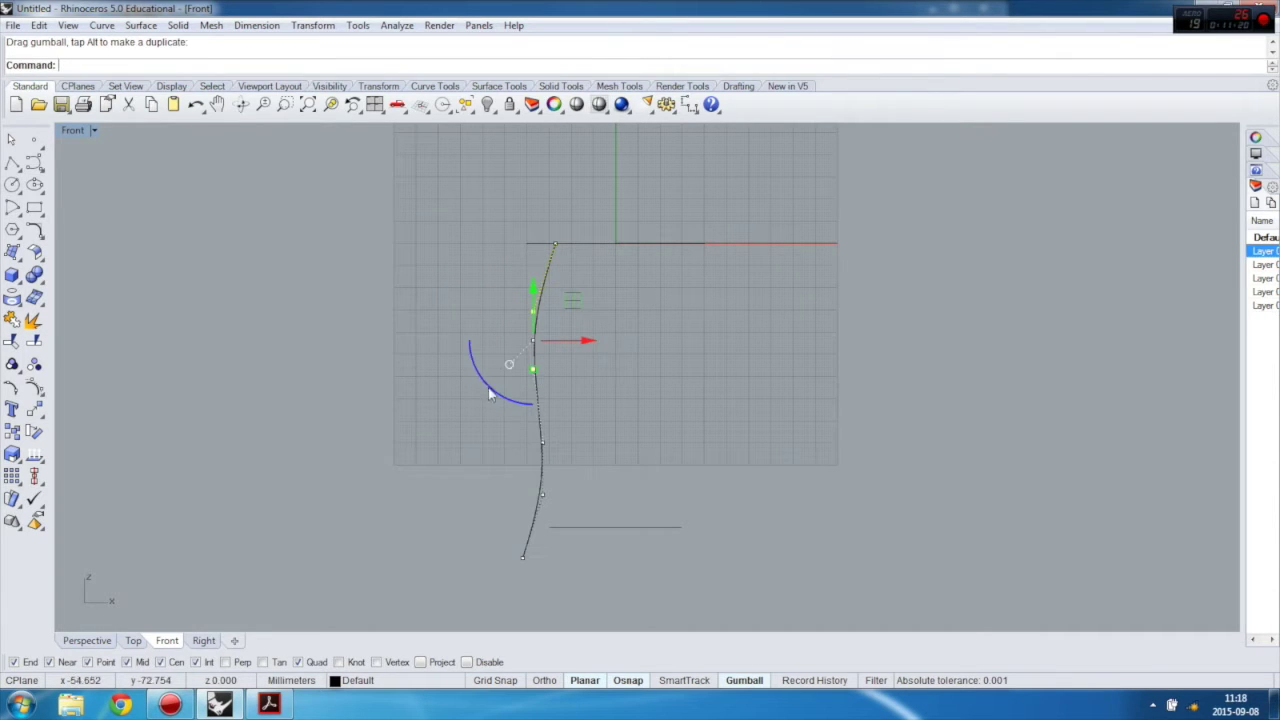
# Step: Nudge the five control points below the curve's top end slightly inward, and move the bottom end point further inward
pyautogui.moveTo(481, 284); pyautogui.dragTo(556, 500)
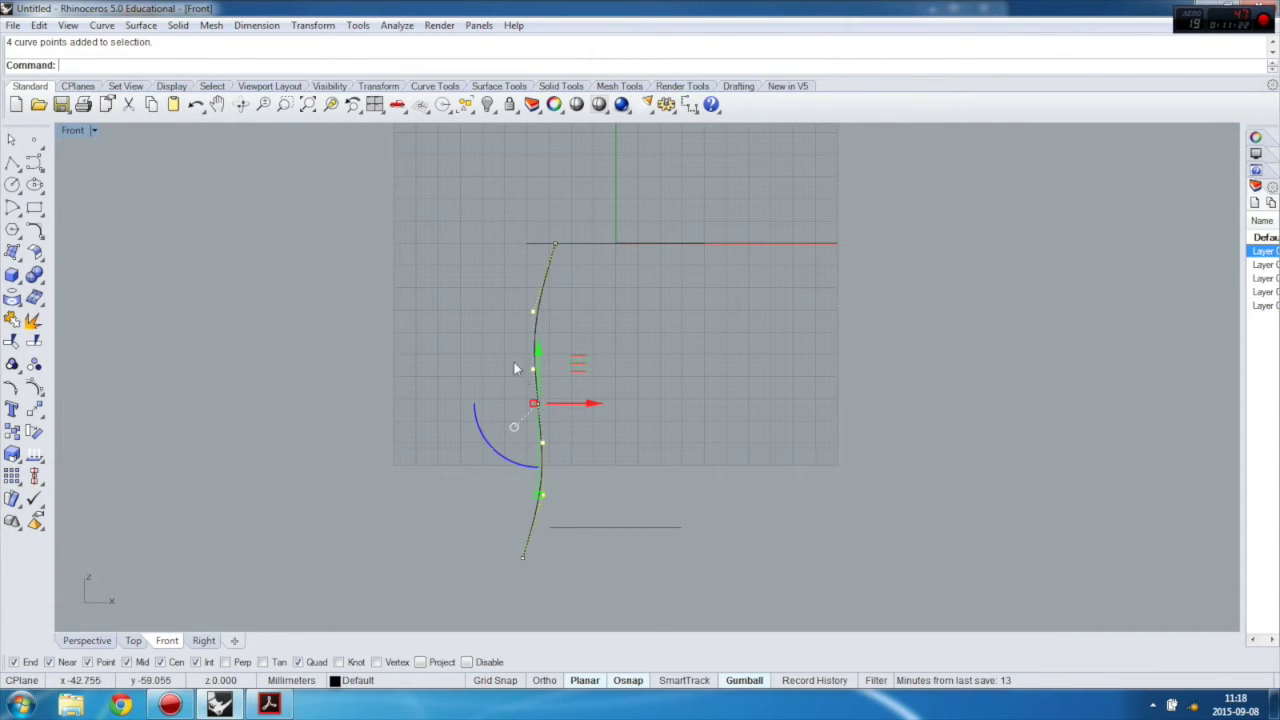
pyautogui.moveTo(465, 281); pyautogui.dragTo(548, 564)
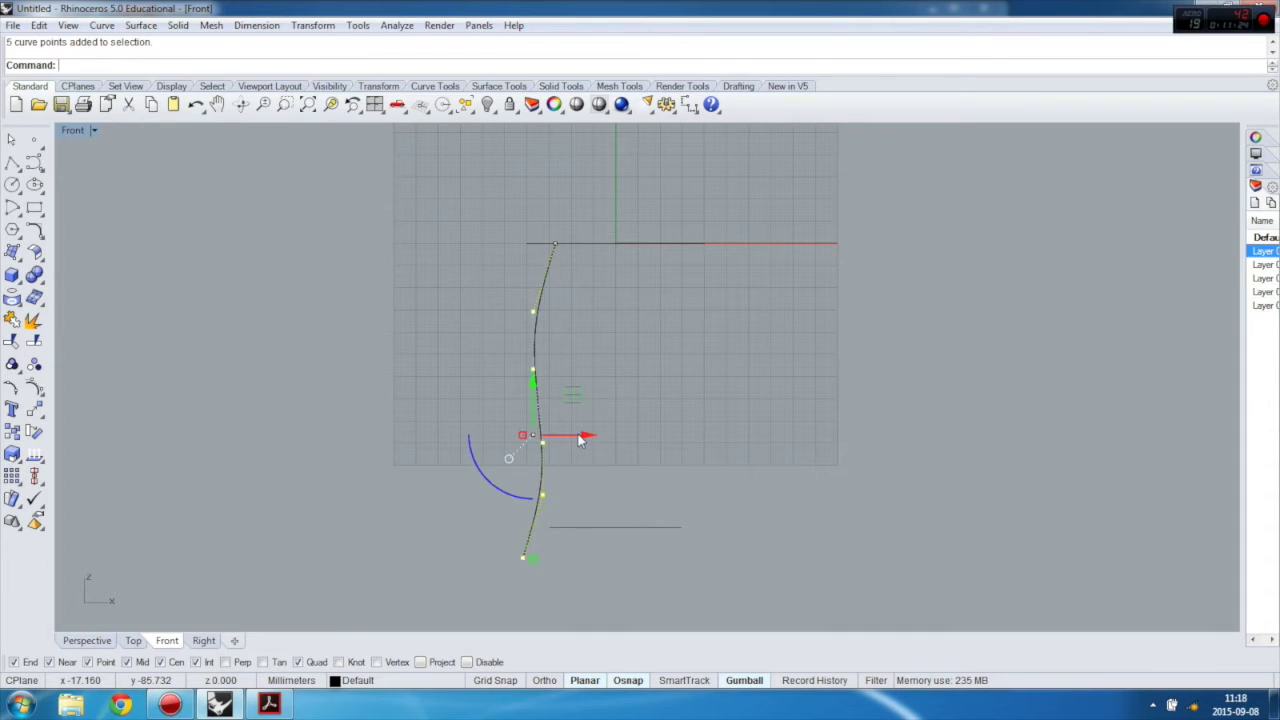
pyautogui.moveTo(580, 440)
pyautogui.mouseDown()
pyautogui.moveTo(591, 437)
pyautogui.moveTo(579, 434)
pyautogui.mouseUp()
pyautogui.click(556, 575)
pyautogui.click(525, 558)
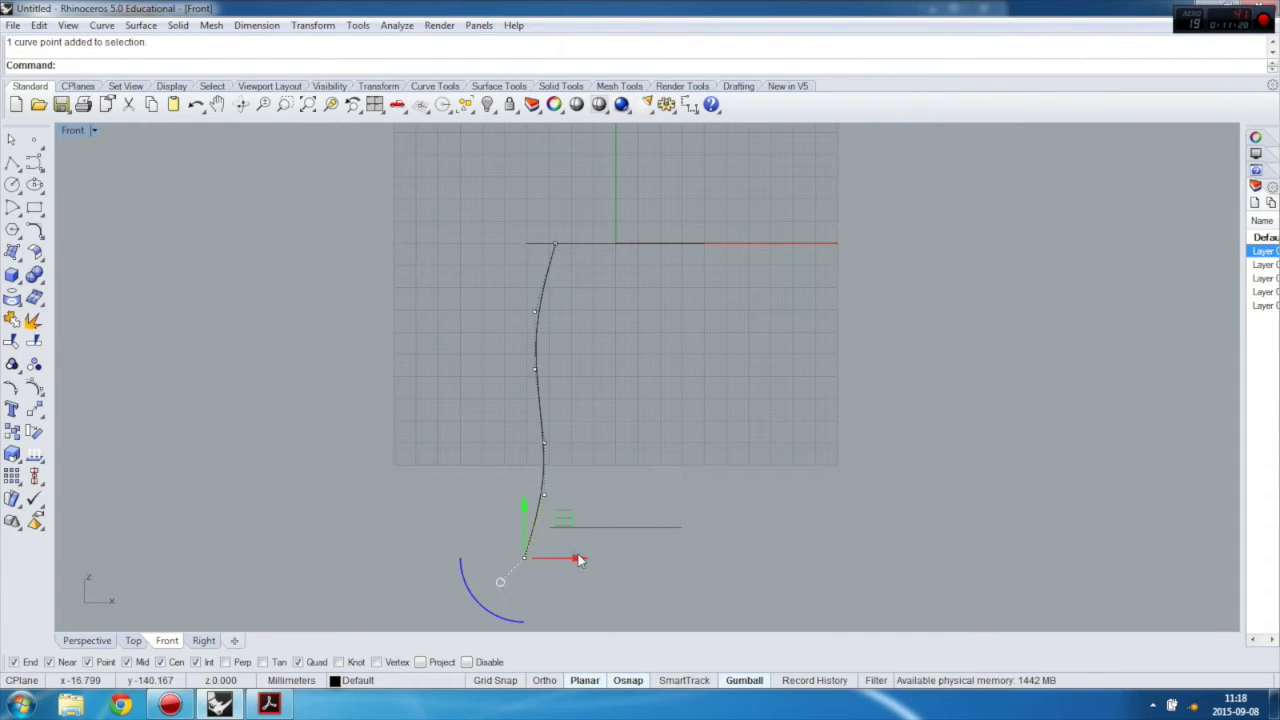
pyautogui.moveTo(579, 559); pyautogui.dragTo(594, 559)
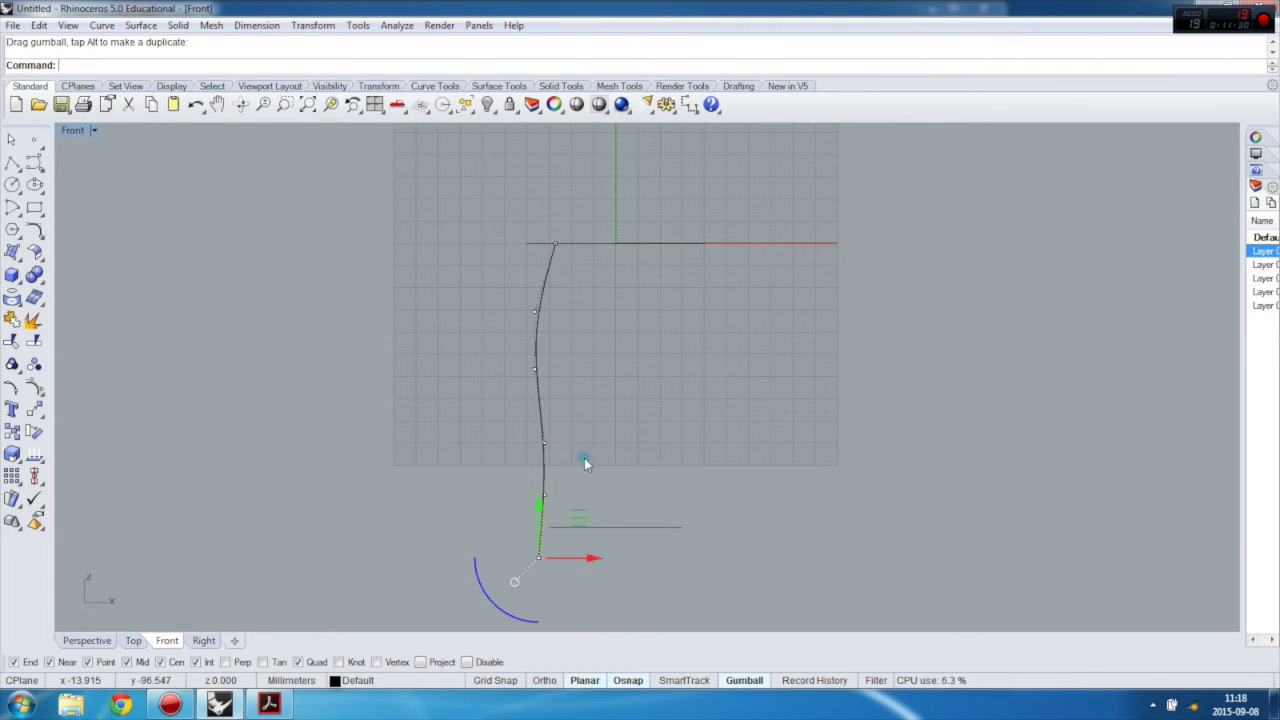
pyautogui.press('Escape')
# Step: Move the third control point from the top slightly outward, and shift the second one slightly up and outward
pyautogui.click(535, 370)
pyautogui.moveTo(589, 372); pyautogui.dragTo(582, 371)
pyautogui.press('Escape')
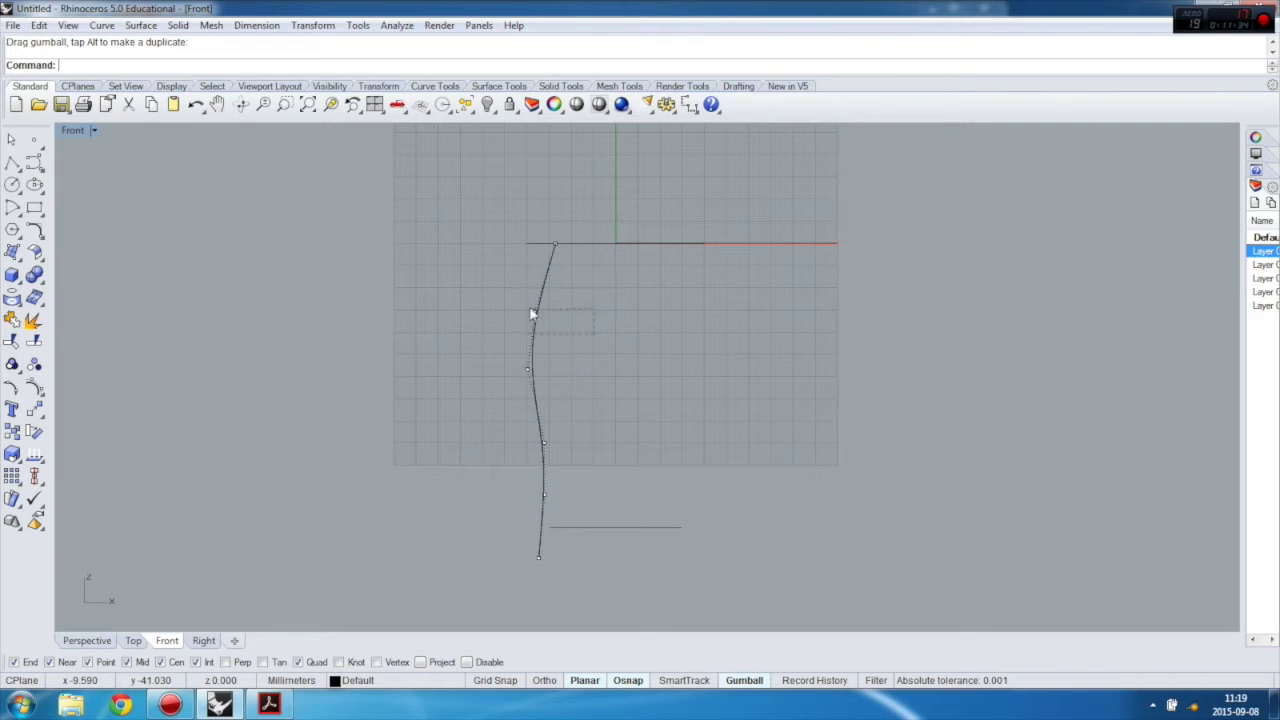
pyautogui.click(535, 313)
pyautogui.moveTo(535, 265); pyautogui.dragTo(535, 256)
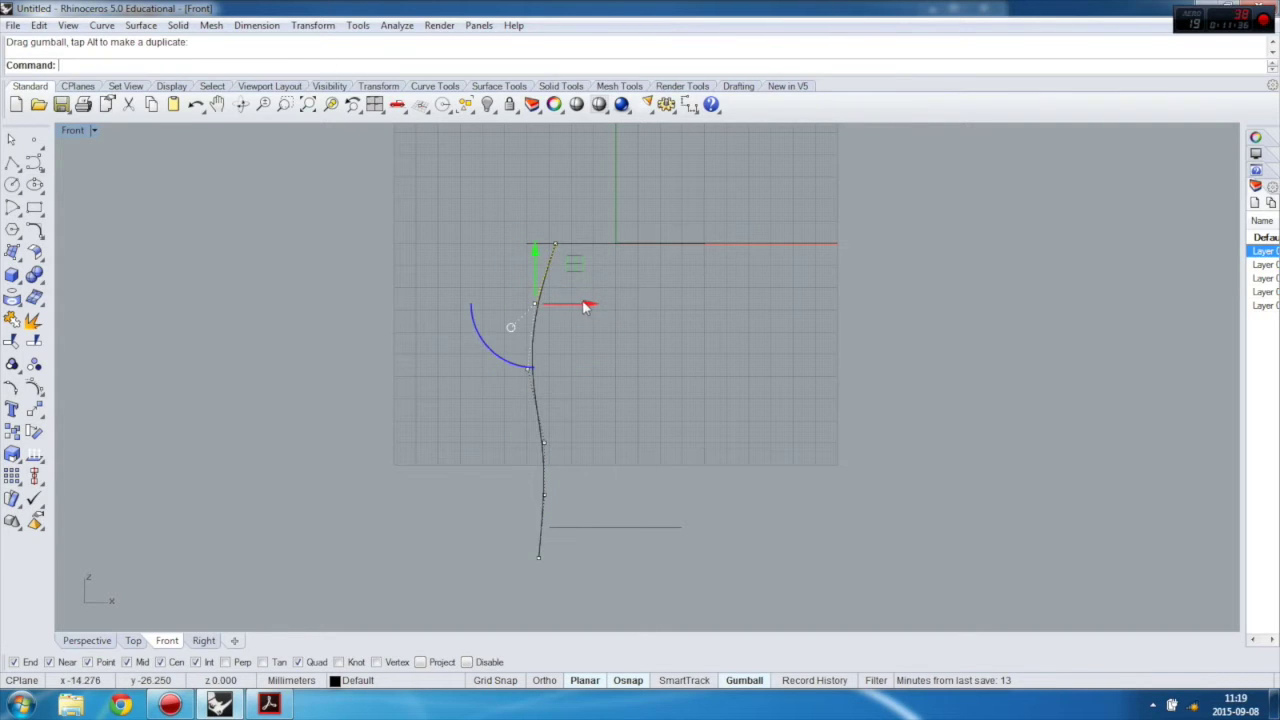
pyautogui.moveTo(586, 306); pyautogui.dragTo(578, 306)
pyautogui.press('Escape')
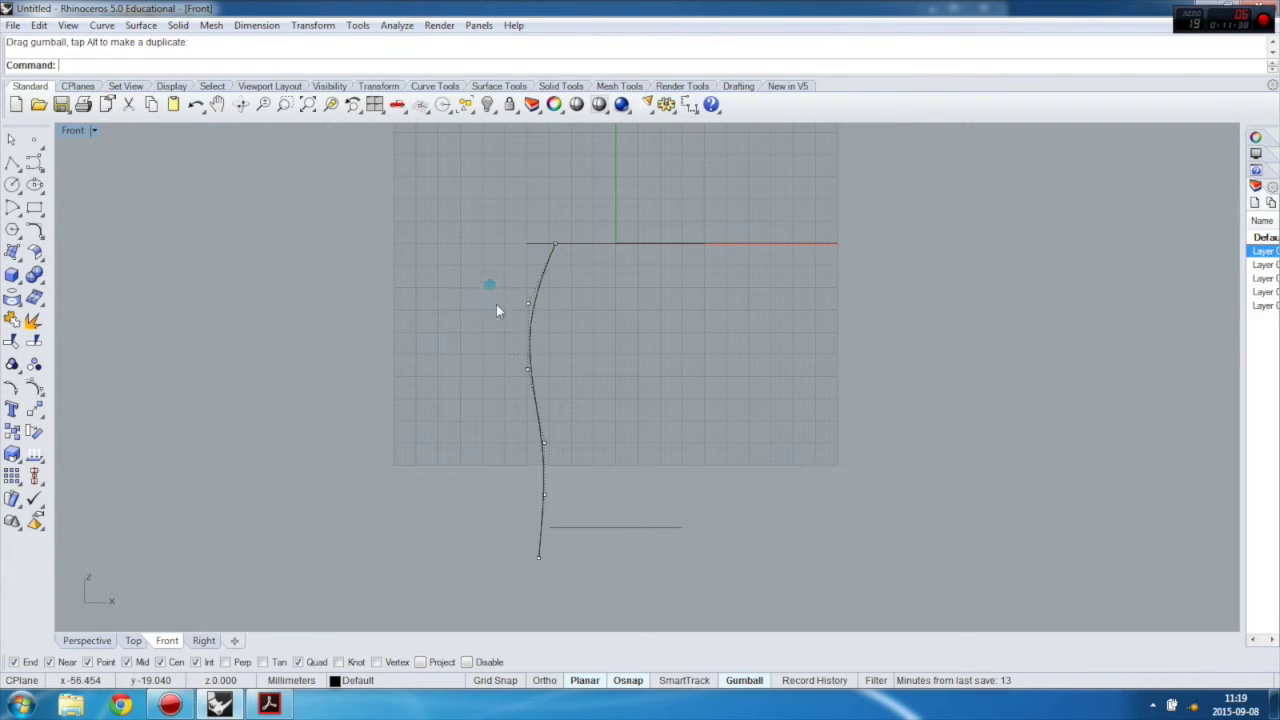
# Step: Move the second and third control points together slightly inward and down
pyautogui.moveTo(491, 279); pyautogui.dragTo(545, 402)
pyautogui.moveTo(584, 343); pyautogui.dragTo(590, 343)
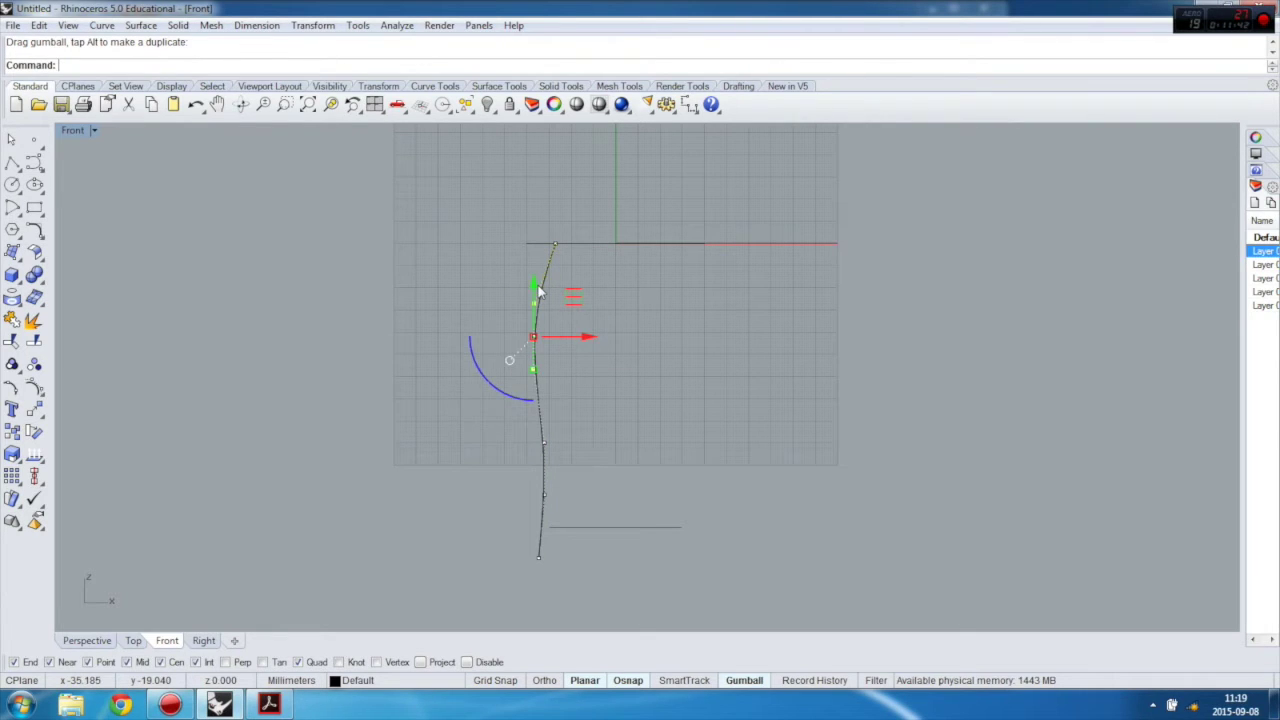
pyautogui.moveTo(536, 288); pyautogui.dragTo(534, 305)
pyautogui.click(509, 308)
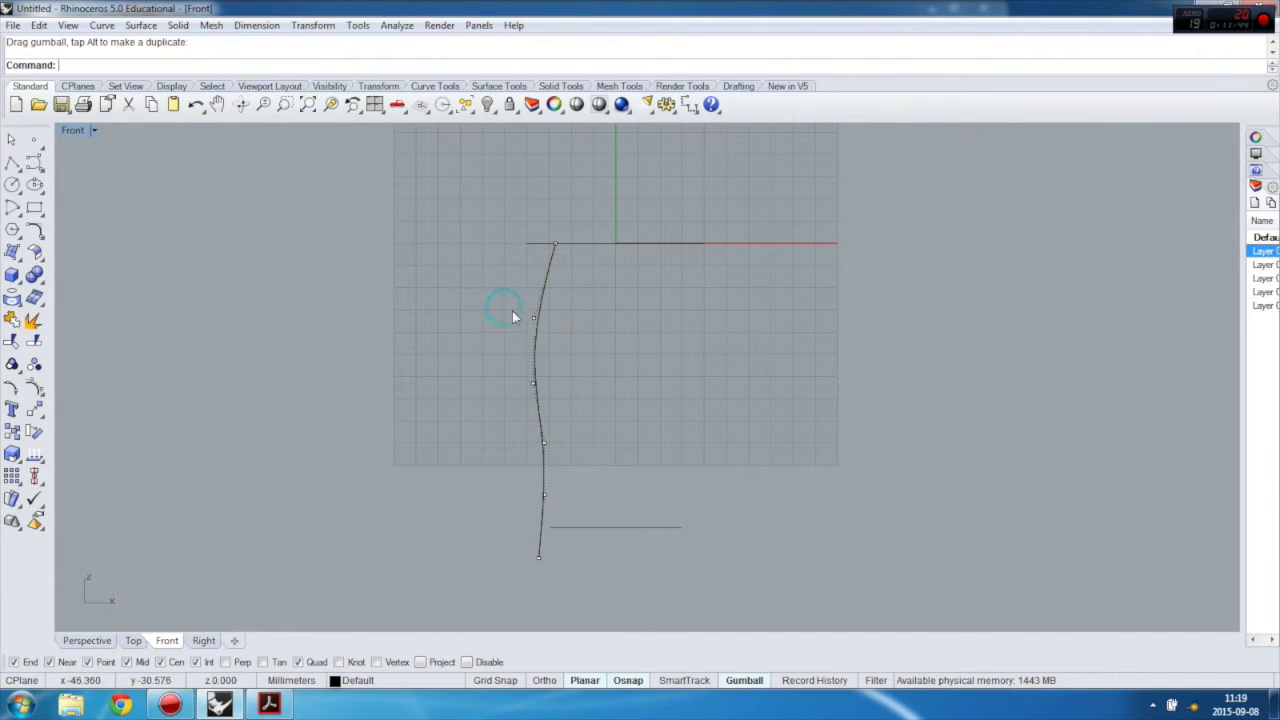
pyautogui.scroll(2, 556, 347)
pyautogui.scroll(1, 547, 365)
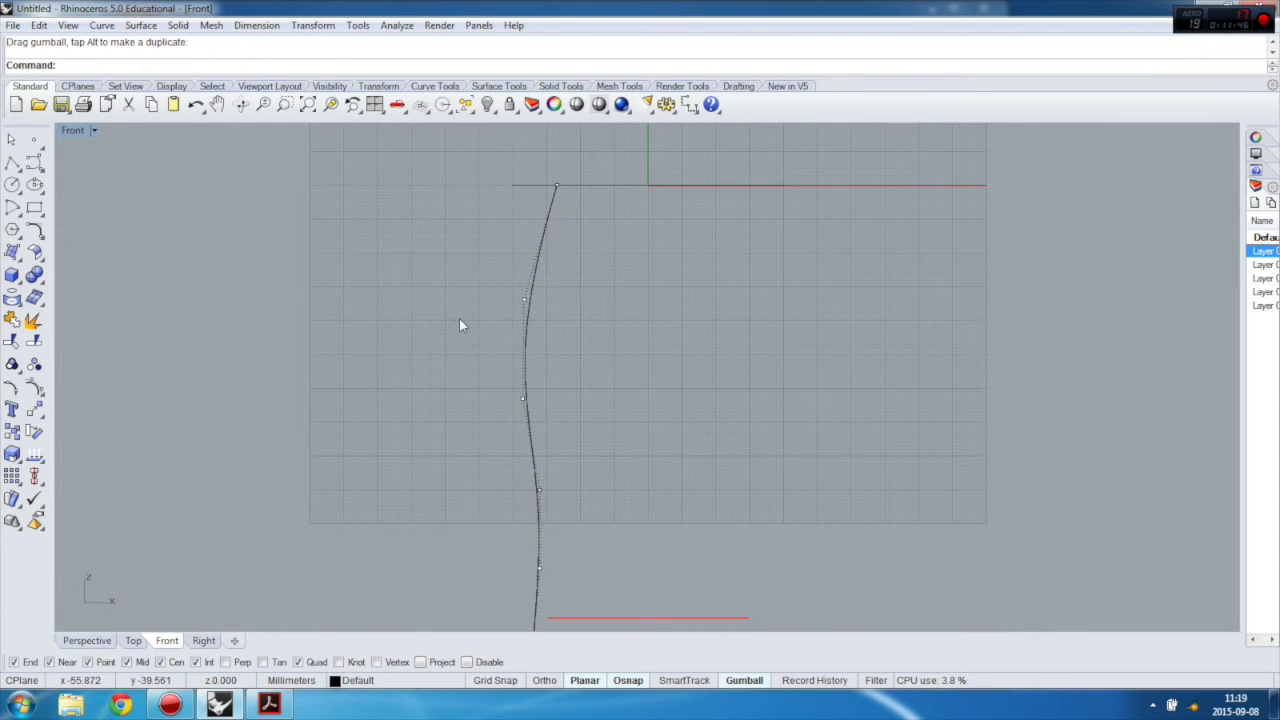
# Step: Nudge the two upper-bulge control points slightly inward, and move the two lower-bulge control points inward to deepen the S shape
pyautogui.moveTo(432, 270); pyautogui.dragTo(541, 435)
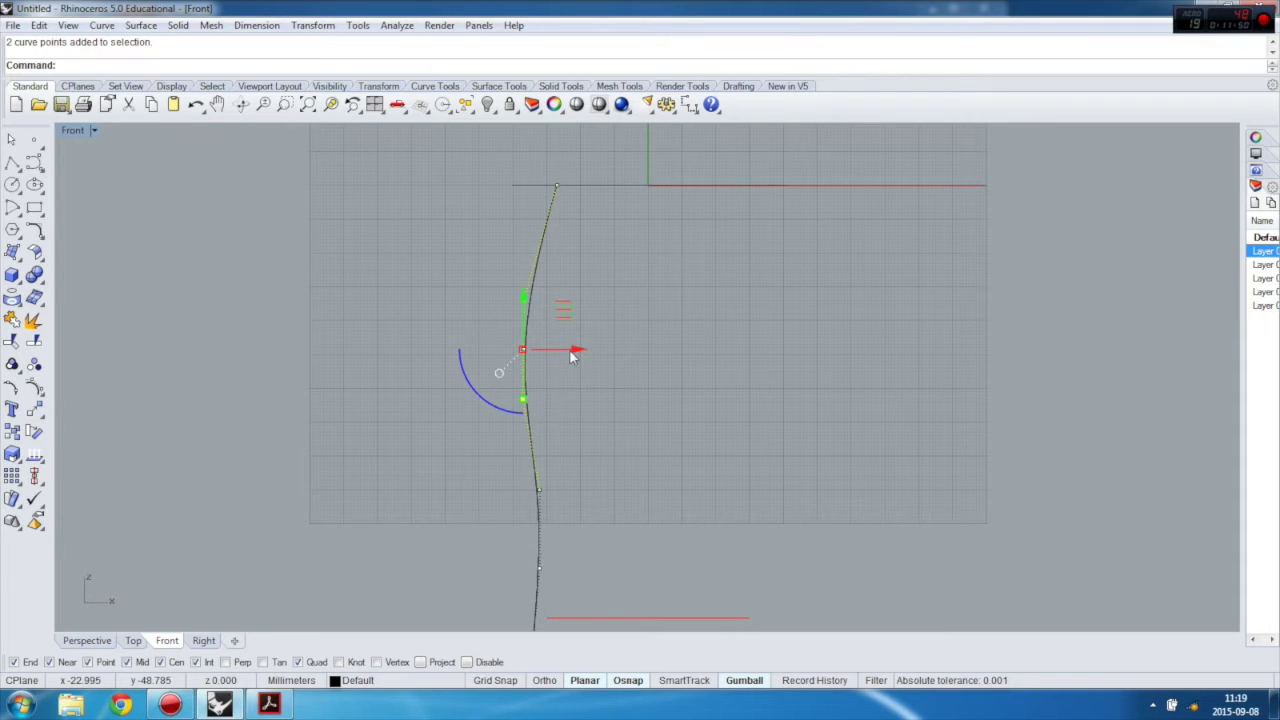
pyautogui.moveTo(572, 357); pyautogui.dragTo(579, 357)
pyautogui.press('Escape')
pyautogui.scroll(-1, 448, 293)
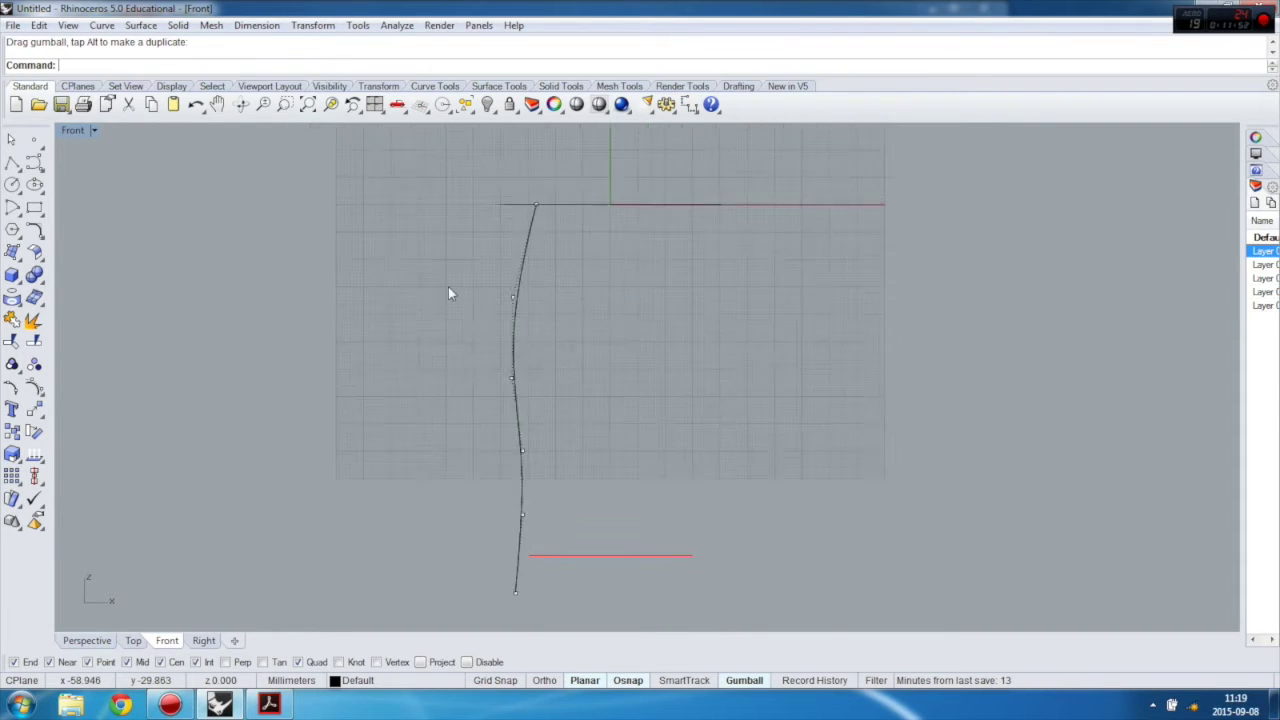
pyautogui.scroll(-1, 448, 293)
pyautogui.click(482, 409)
pyautogui.moveTo(516, 487); pyautogui.dragTo(516, 487)
pyautogui.moveTo(556, 447); pyautogui.dragTo(566, 449)
pyautogui.click(441, 381)
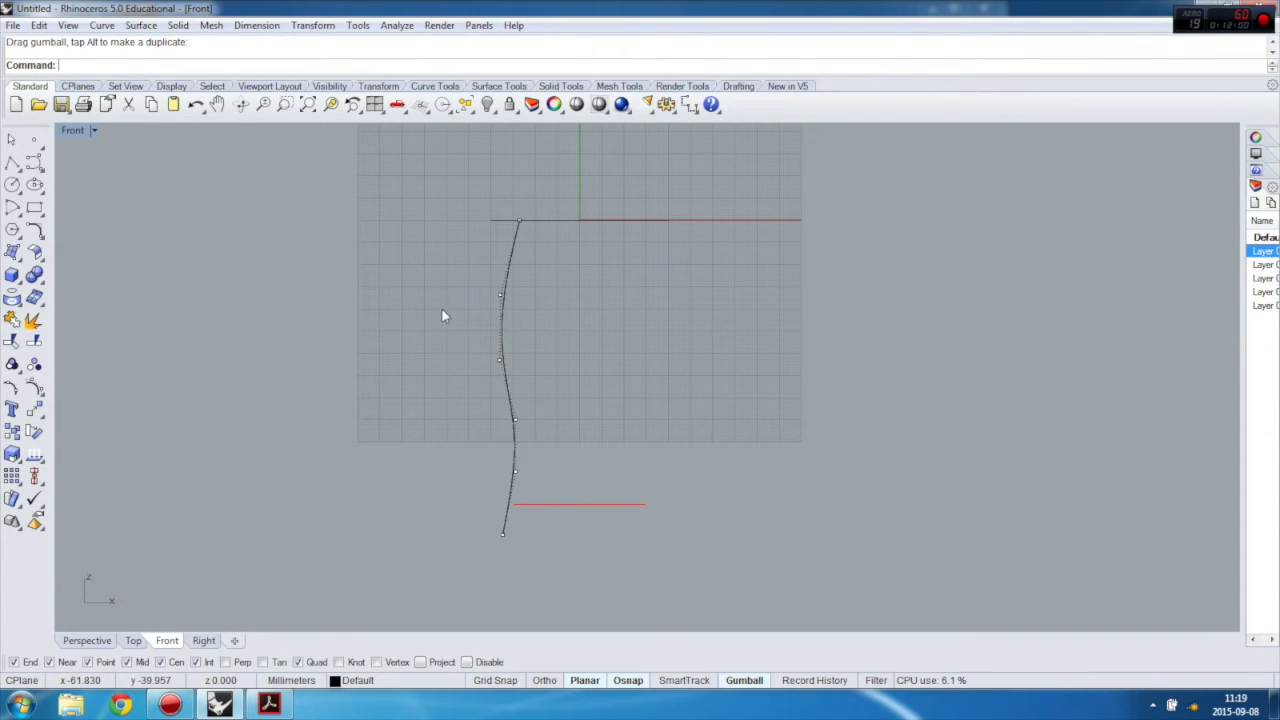
# Step: Fine-tune the vertical position of the third control point from the top of the profile curve
pyautogui.scroll(2, 472, 375)
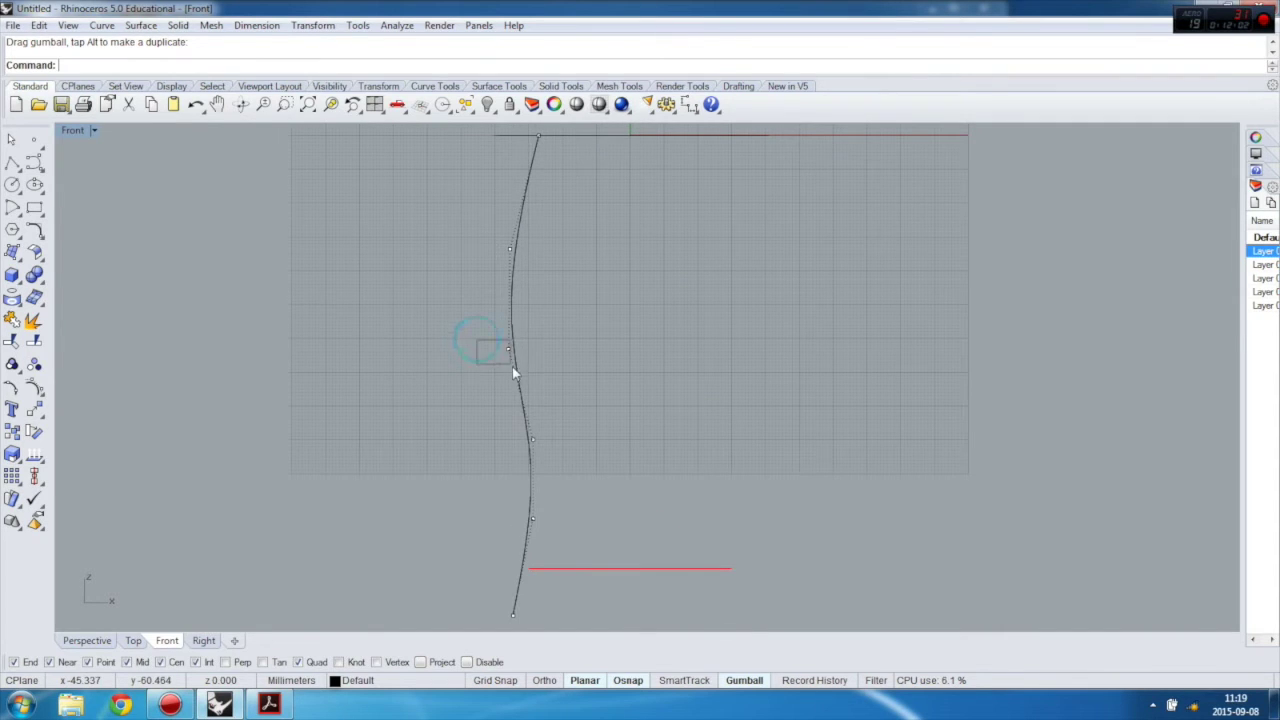
pyautogui.moveTo(512, 372); pyautogui.dragTo(514, 372)
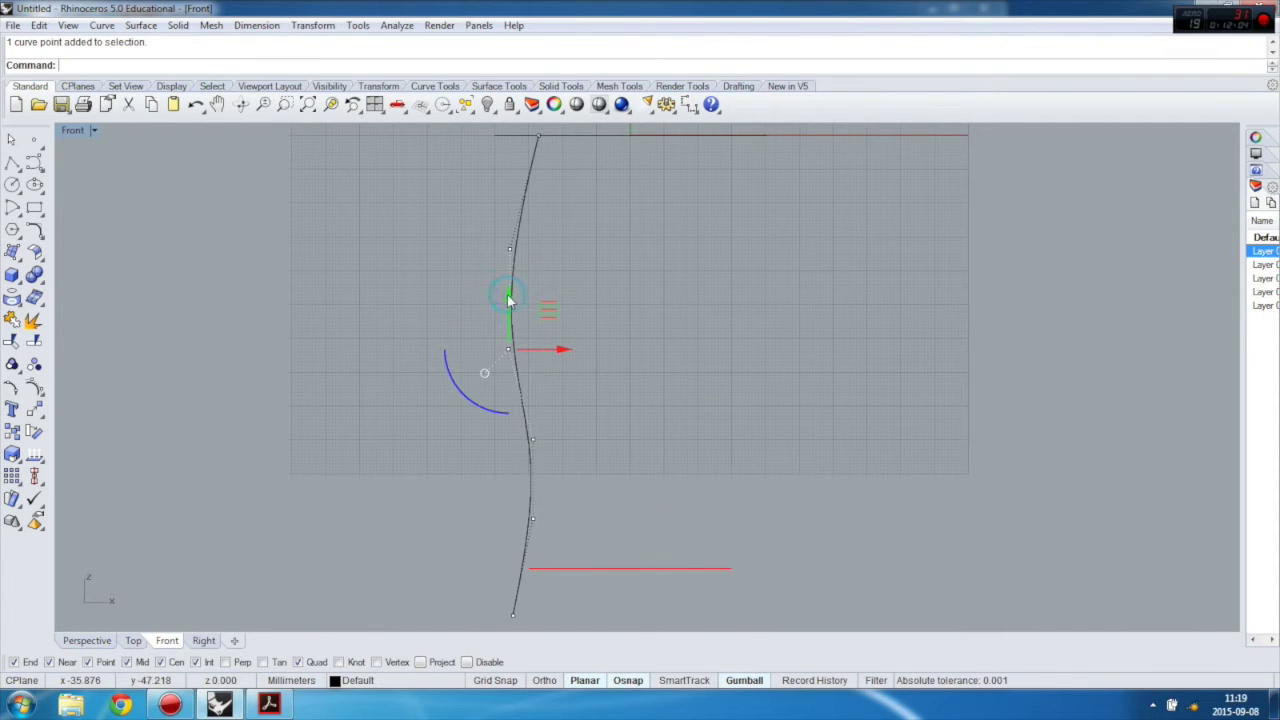
pyautogui.moveTo(507, 296); pyautogui.dragTo(508, 298)
pyautogui.click(454, 252)
pyautogui.scroll(-2, 523, 328)
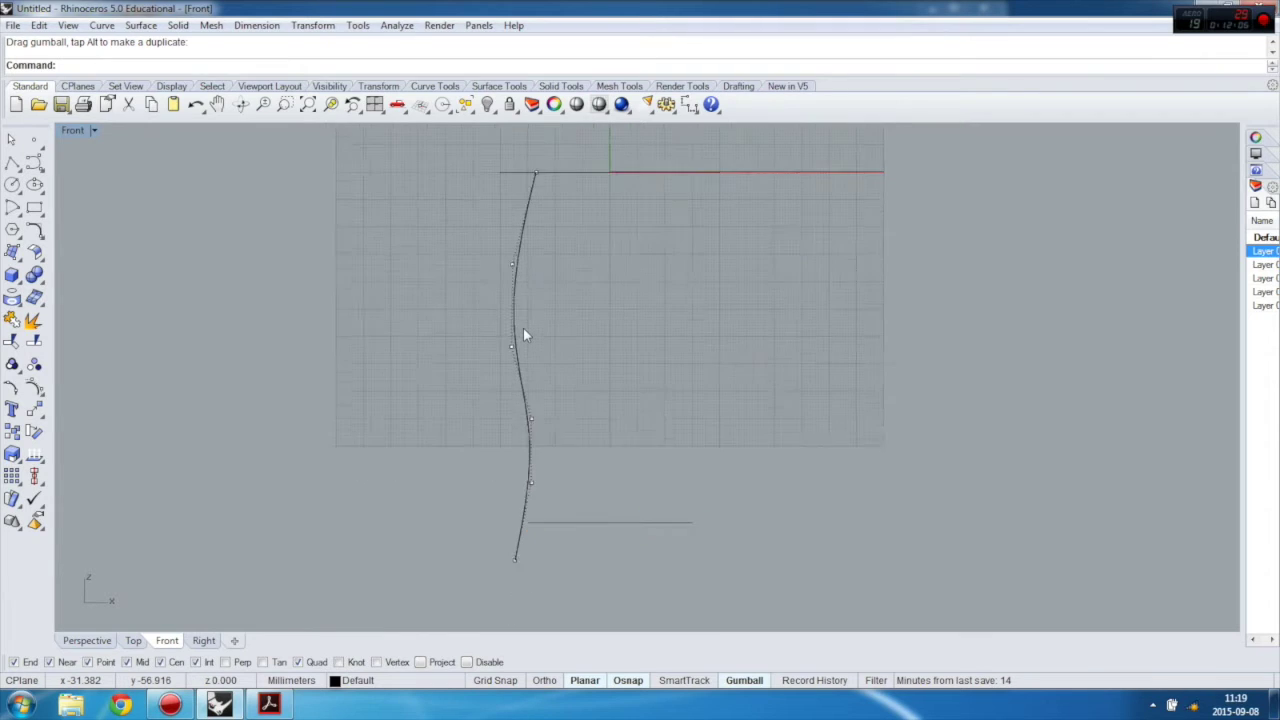
pyautogui.scroll(-1, 523, 335)
# Step: Maximize the Perspective viewport and hide the profile curve's control points
pyautogui.doubleClick(74, 130)
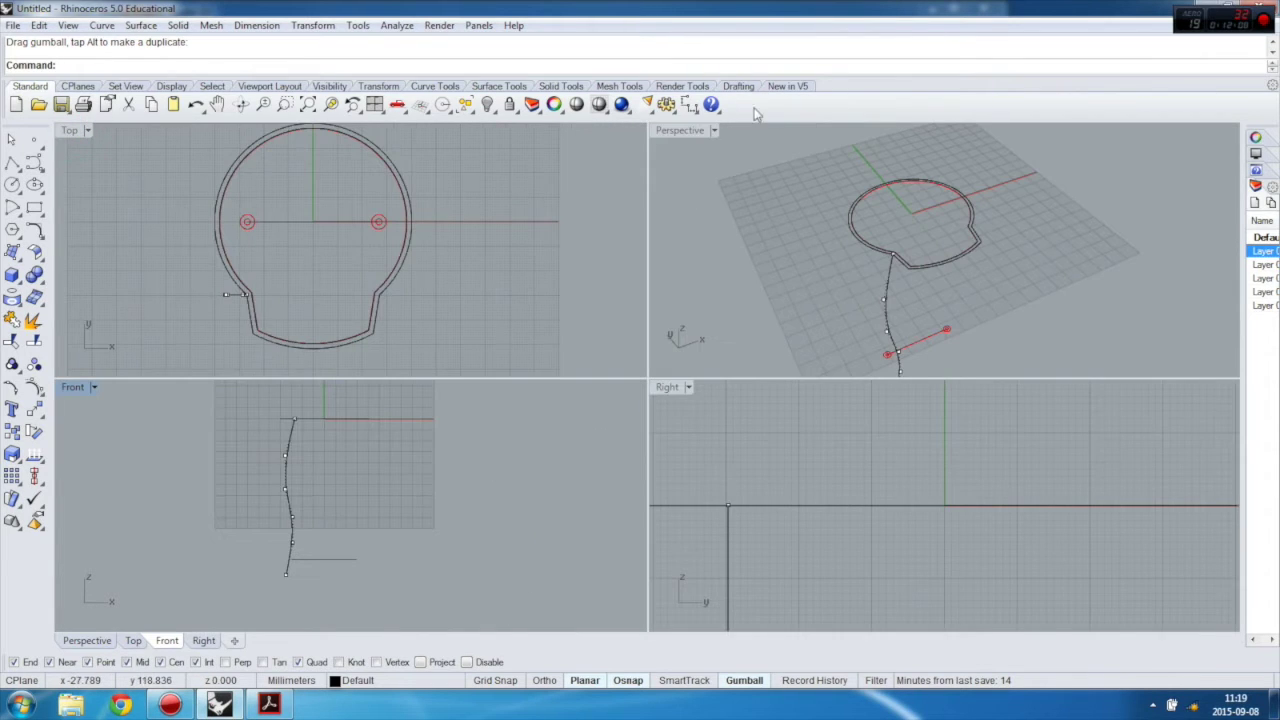
pyautogui.doubleClick(680, 132)
pyautogui.scroll(-1, 582, 210)
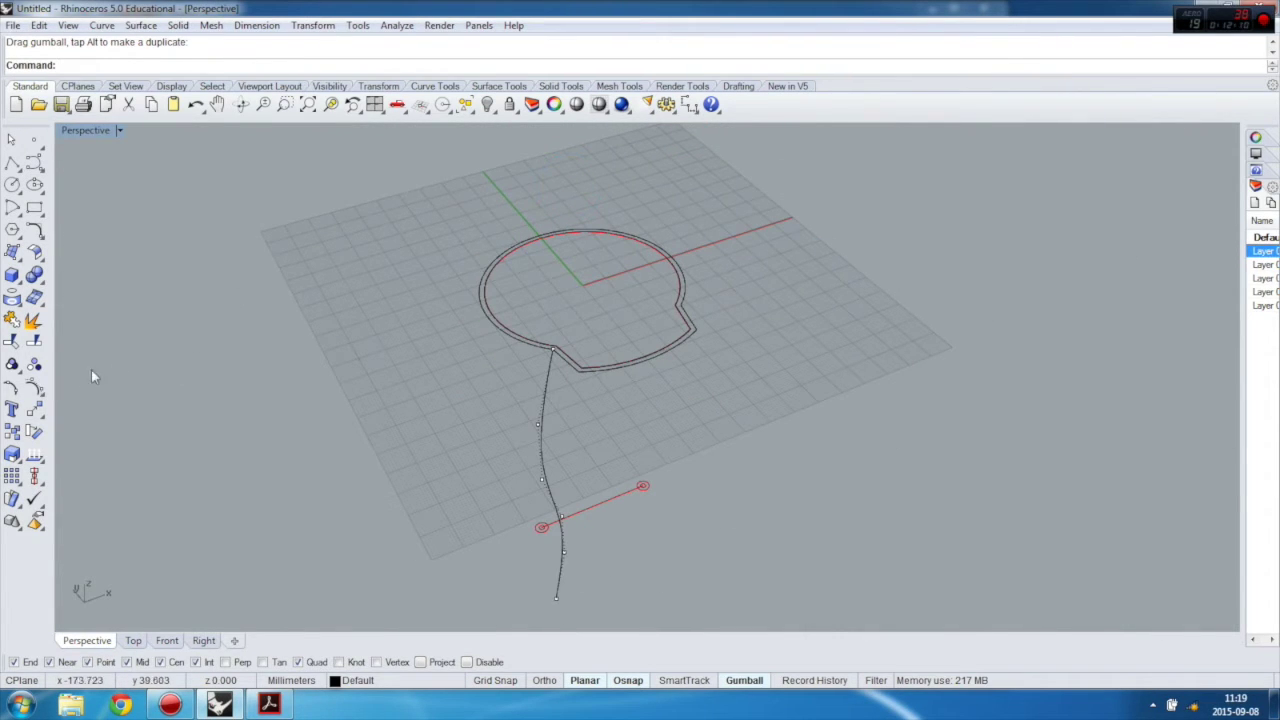
pyautogui.rightClick(31, 388)
pyautogui.moveTo(233, 432); pyautogui.dragTo(366, 466, button='right')
pyautogui.scroll(-4, 515, 300)
pyautogui.scroll(3, 557, 434)
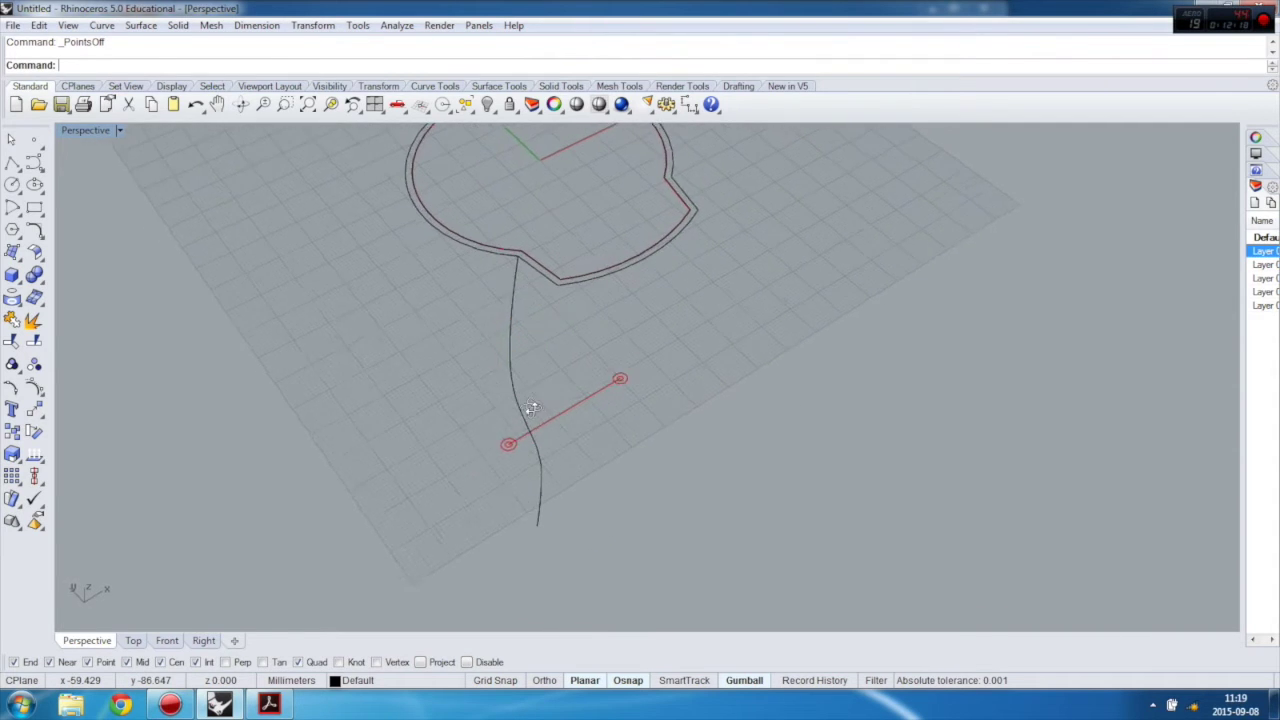
# Step: In the Top view, rotate the profile curve about the outer outline's left neck corner to align it with the slanted neck edge
pyautogui.click(511, 345)
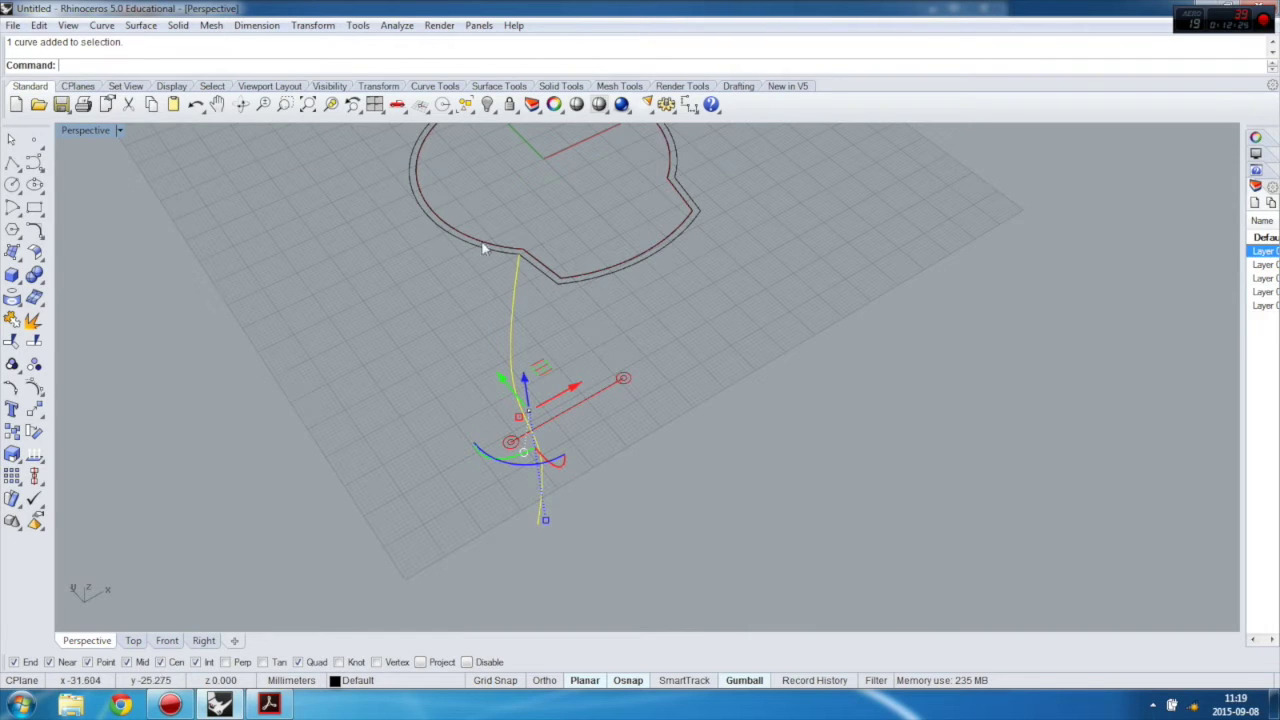
pyautogui.doubleClick(105, 130)
pyautogui.scroll(4, 240, 300)
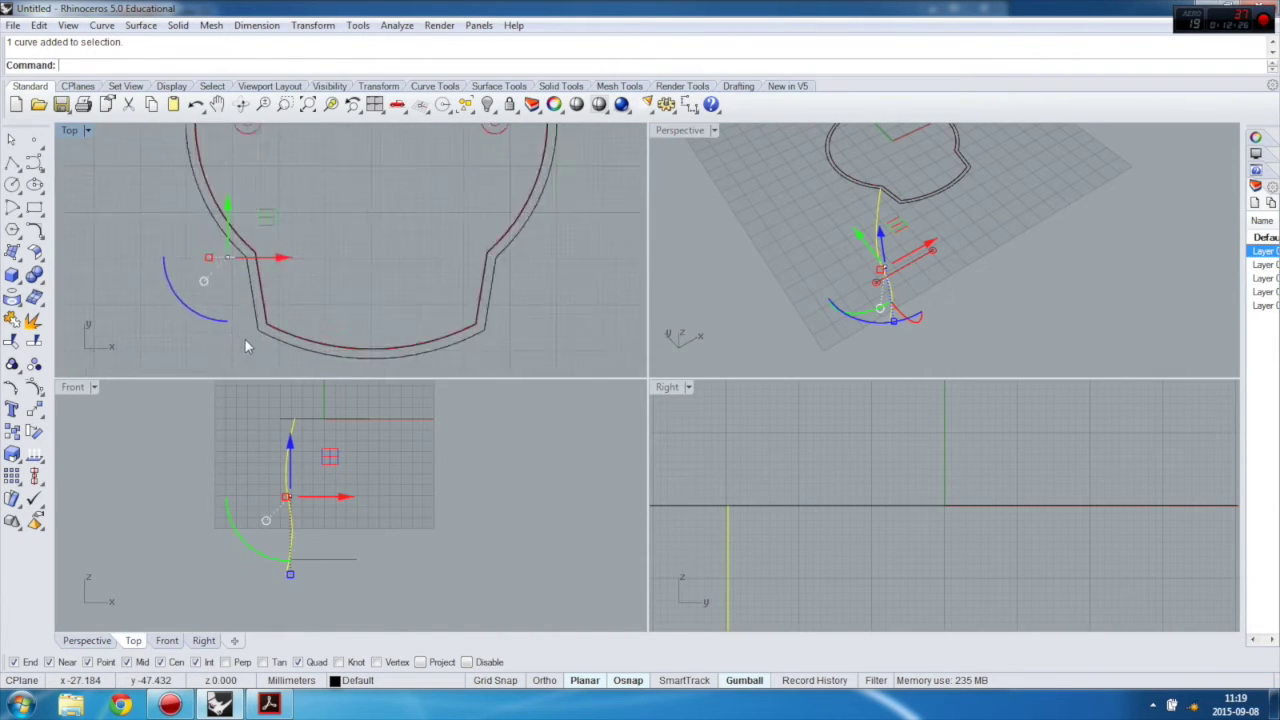
pyautogui.doubleClick(70, 131)
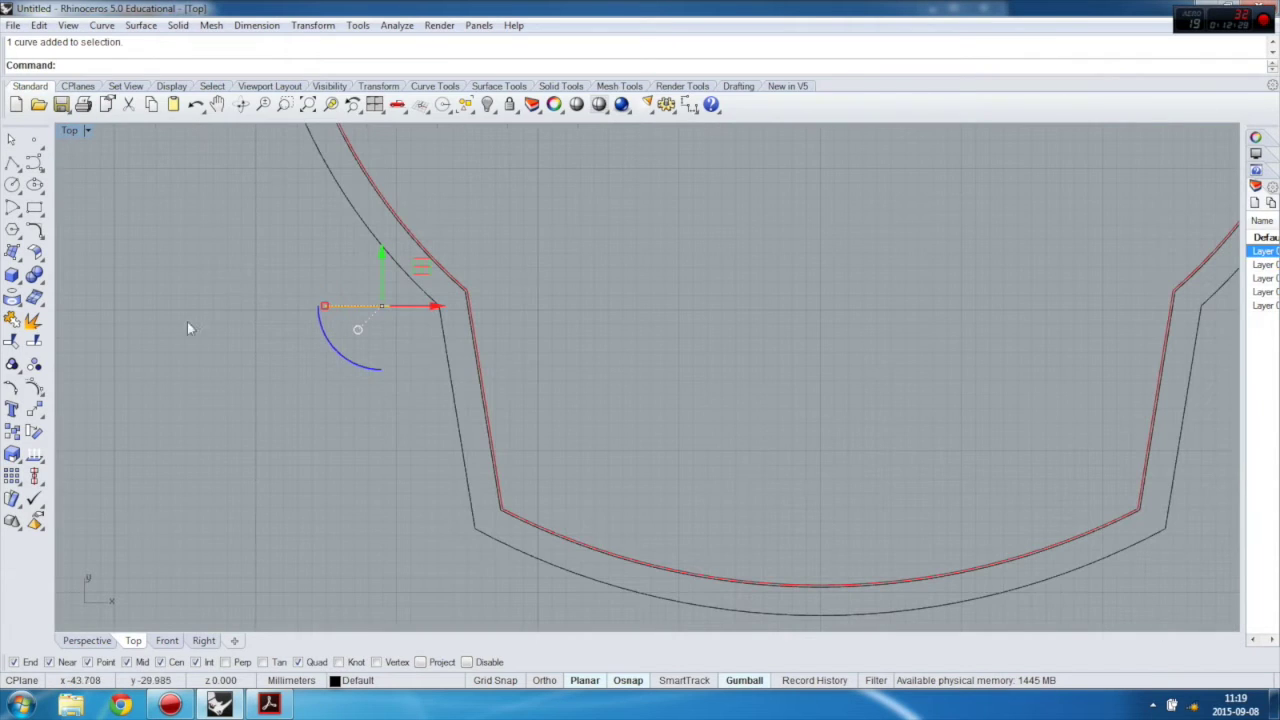
pyautogui.click(34, 431)
pyautogui.click(440, 306)
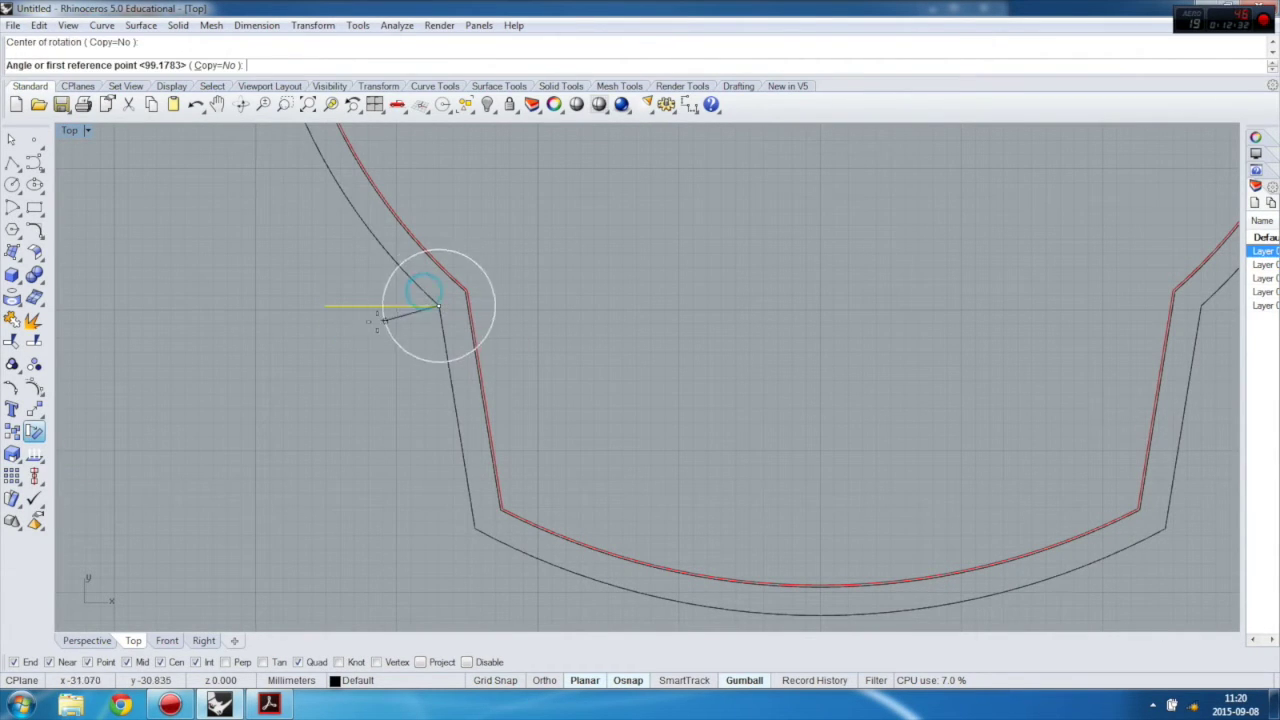
pyautogui.click(329, 306)
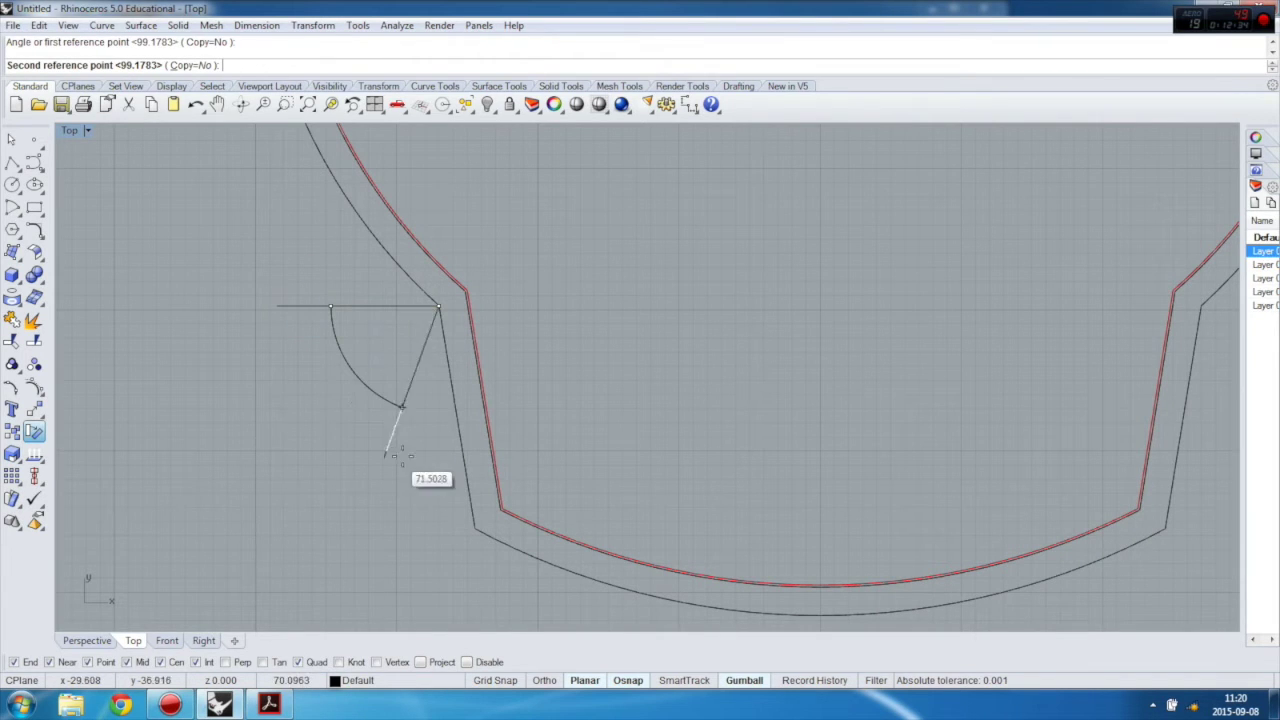
pyautogui.click(461, 466)
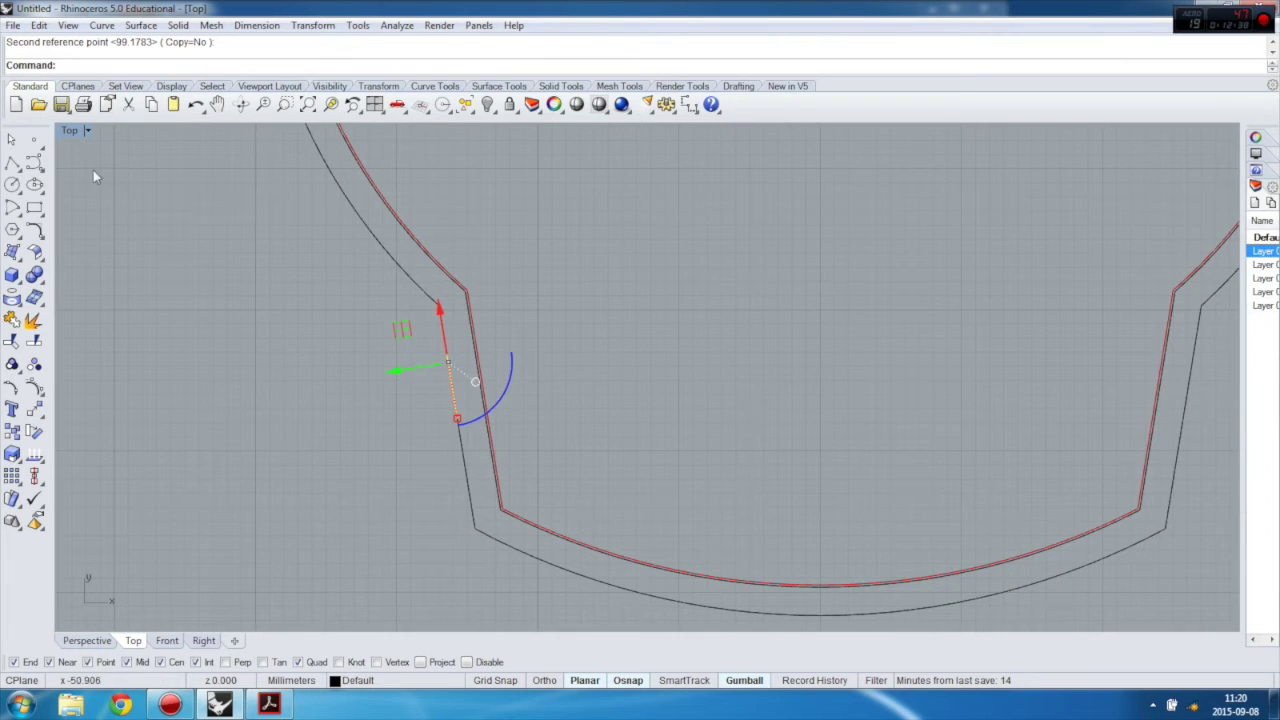
# Step: Return to the four-viewport layout and examine the rotated profile curve in the Perspective view
pyautogui.doubleClick(72, 131)
pyautogui.moveTo(759, 311); pyautogui.dragTo(804, 260, button='right')
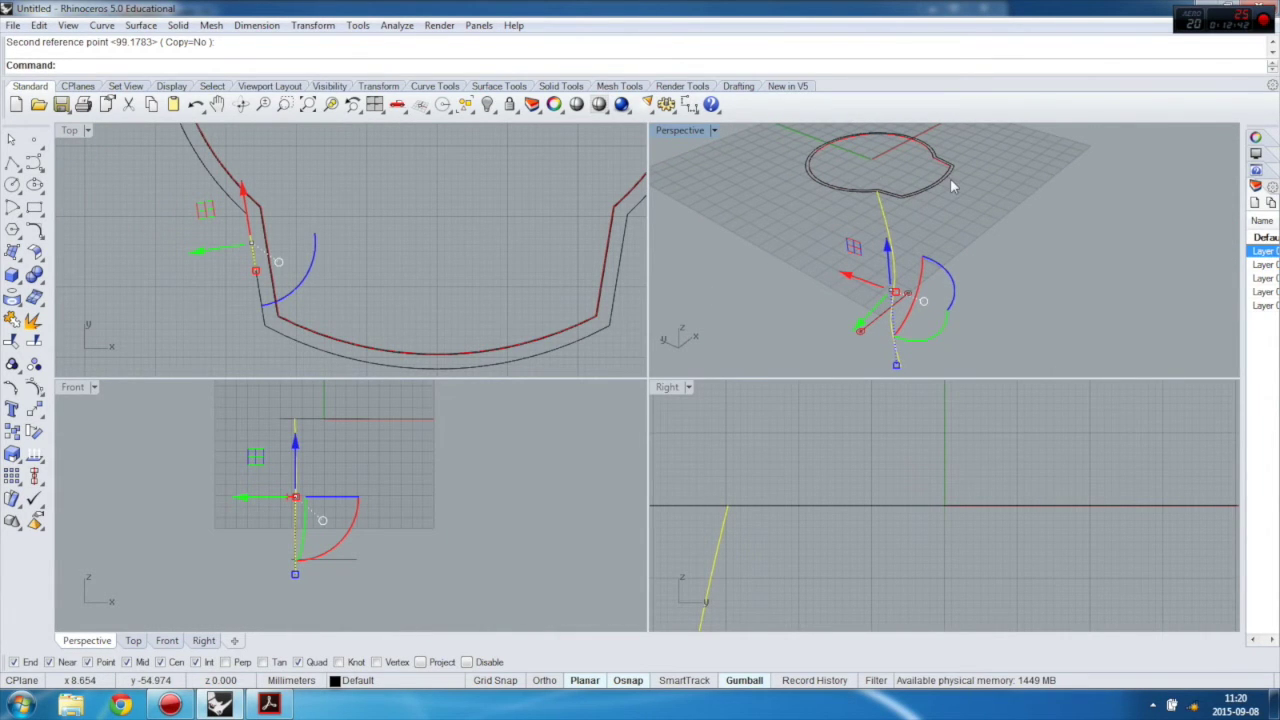
pyautogui.moveTo(981, 200); pyautogui.dragTo(708, 317, button='right')
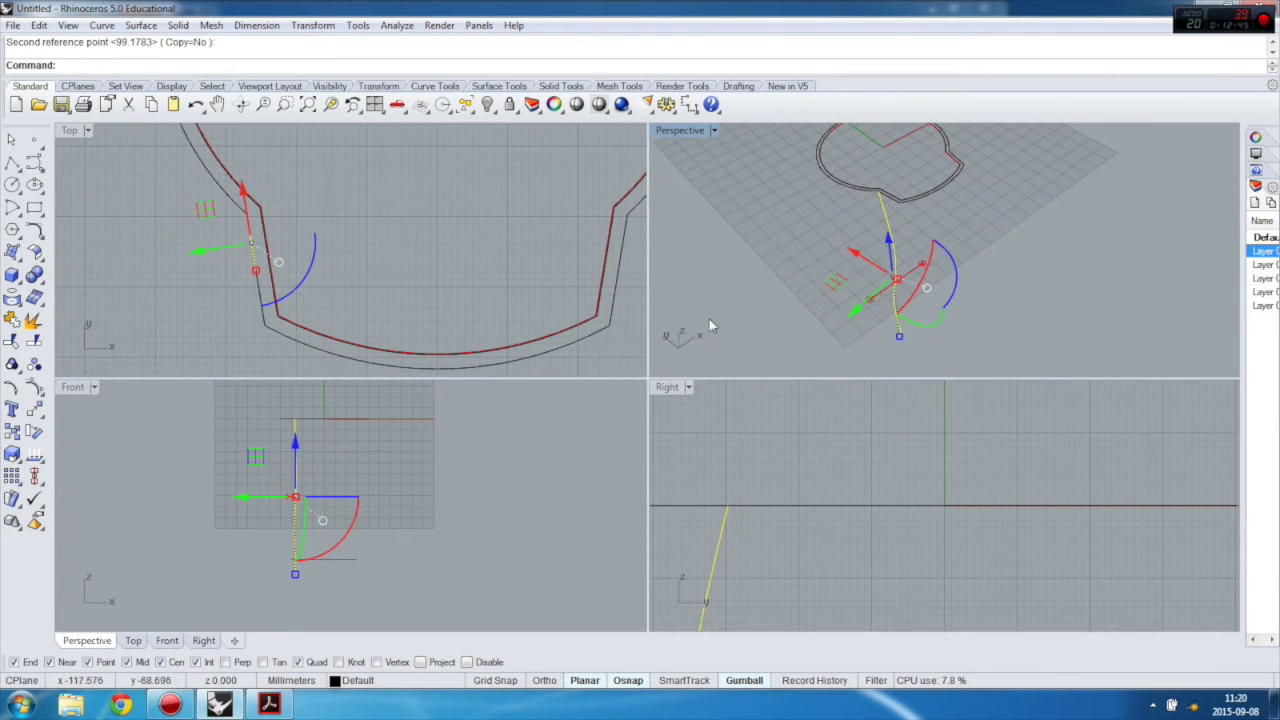
# Step: Mirror a copy of the side profile curve across the Y axis, starting the mirror plane at 0 with Ortho on
pyautogui.click(35, 412)
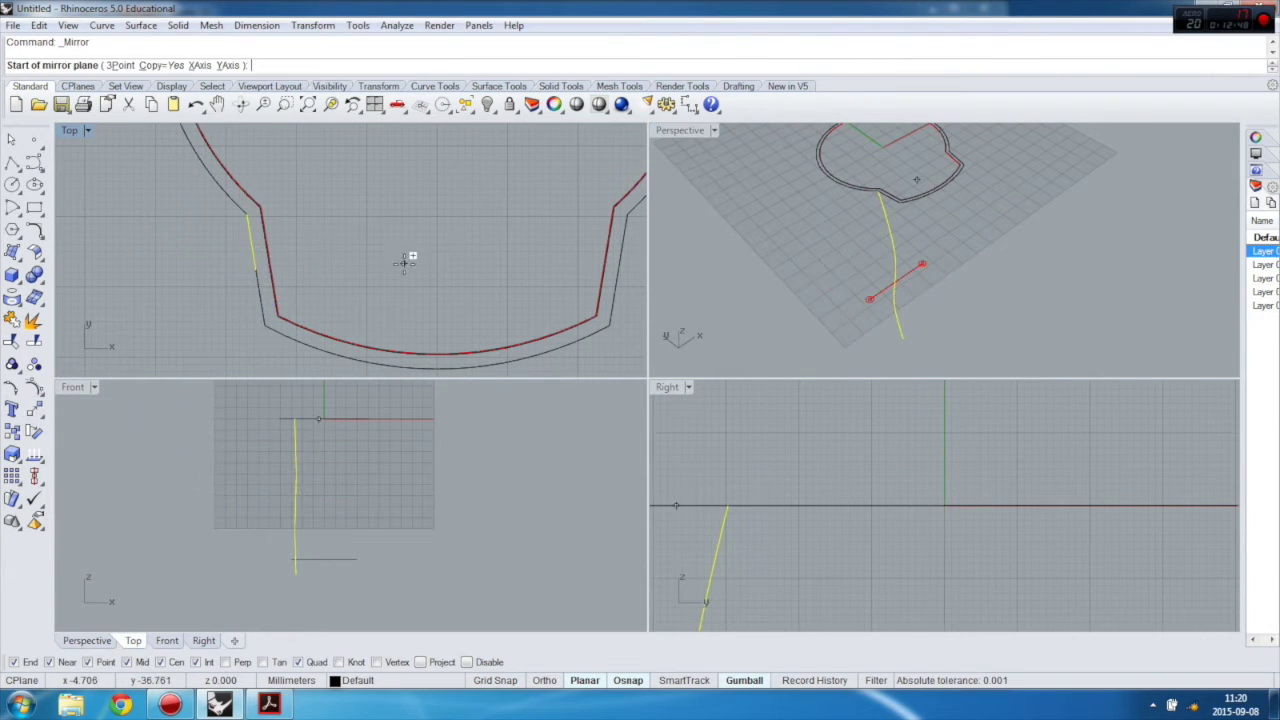
pyautogui.scroll(-5, 406, 262)
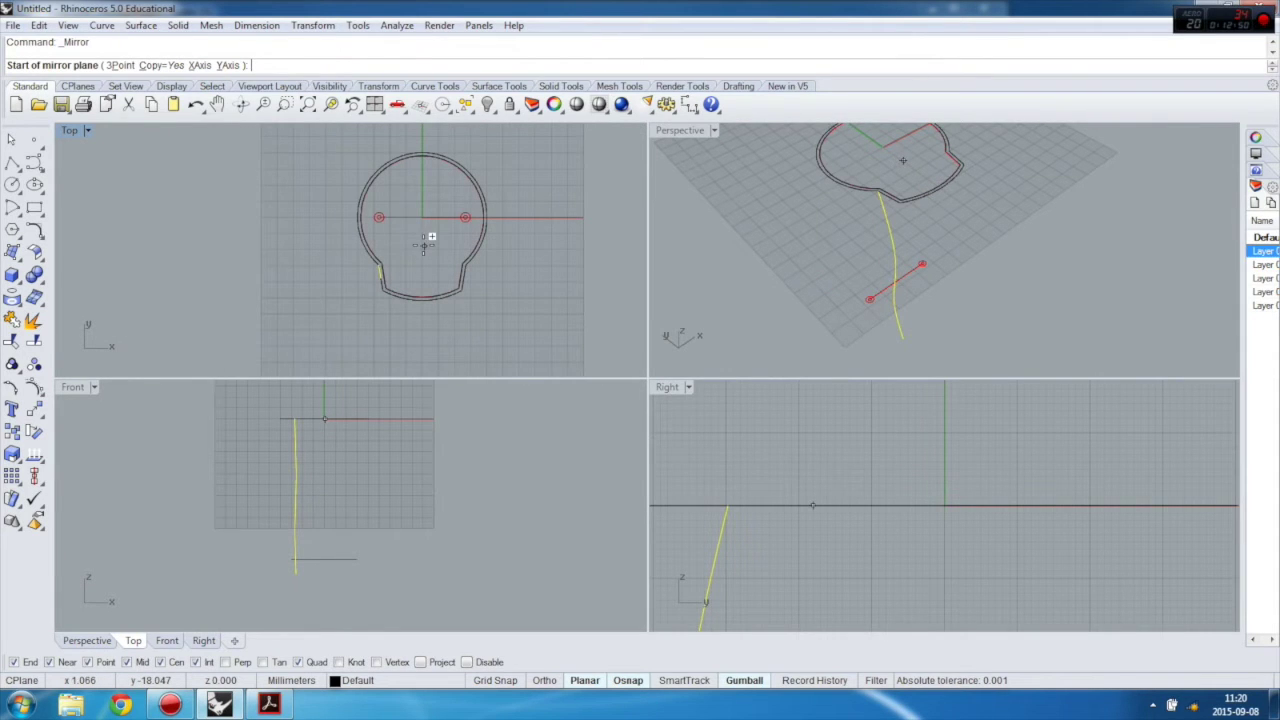
pyautogui.write('0')
pyautogui.press('Return')
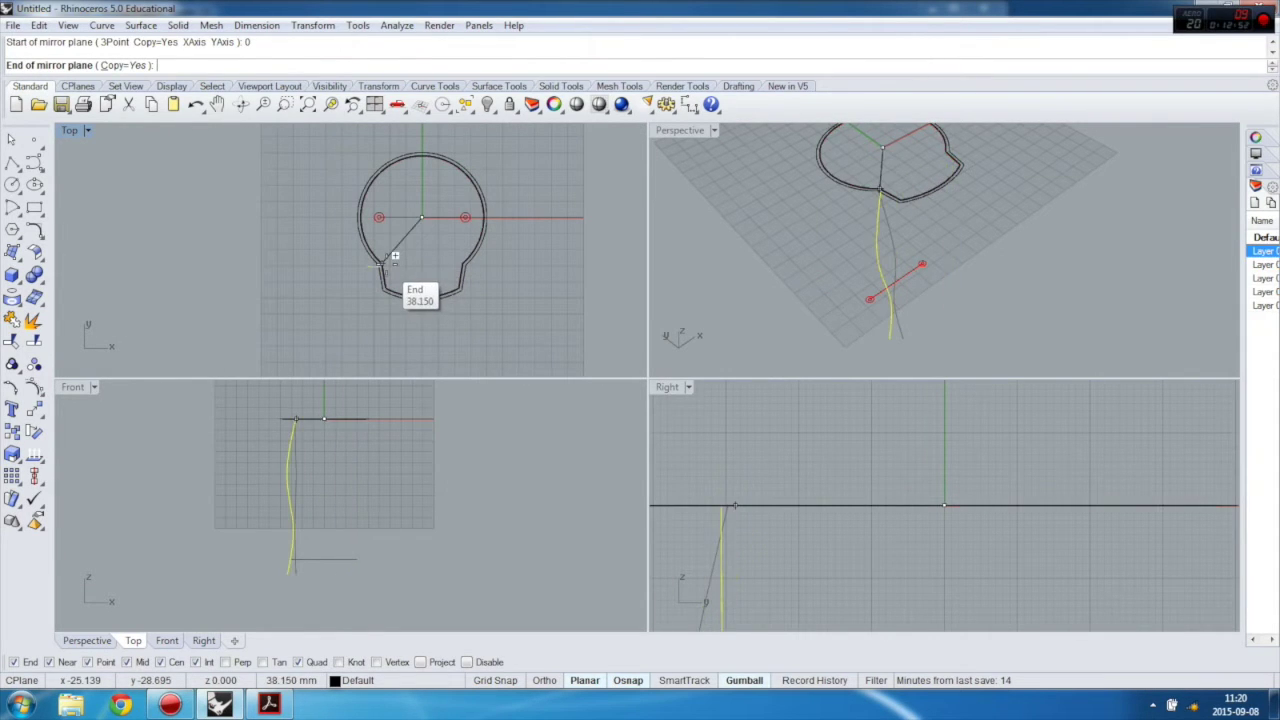
pyautogui.press('F8')
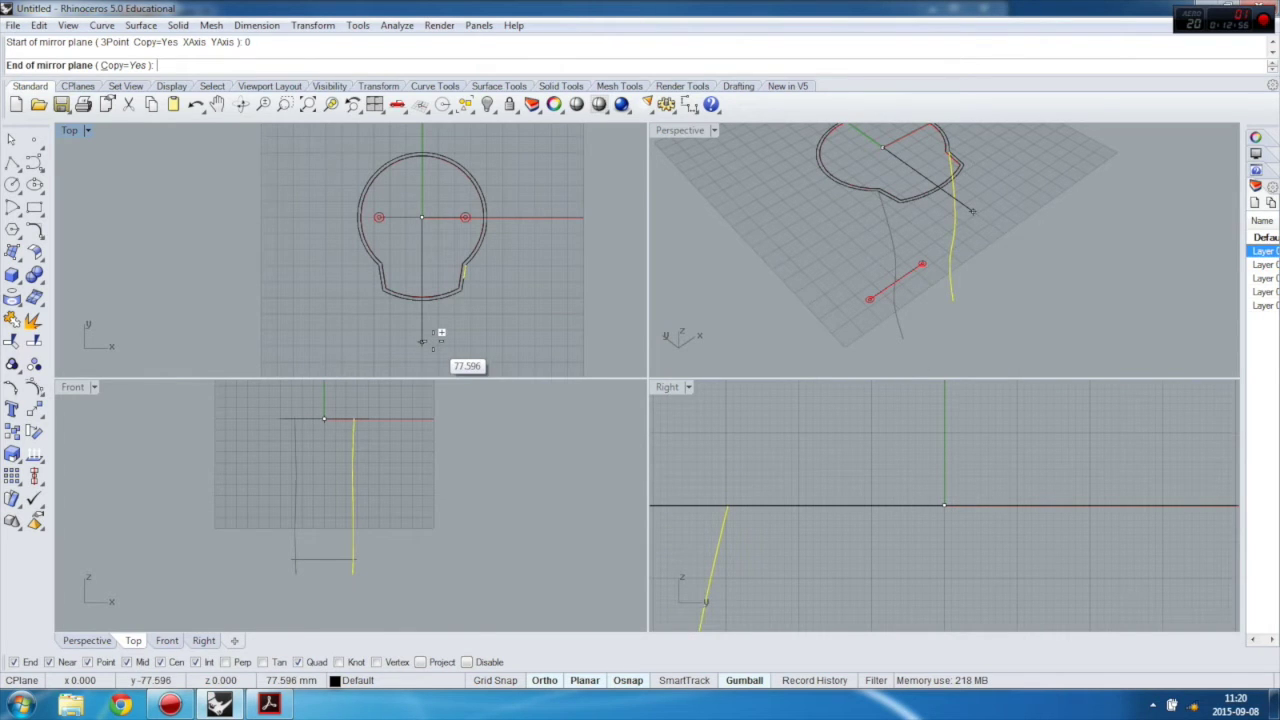
pyautogui.keyDown('shift'); pyautogui.click(436, 340); pyautogui.keyUp('shift')
pyautogui.click(1023, 213)
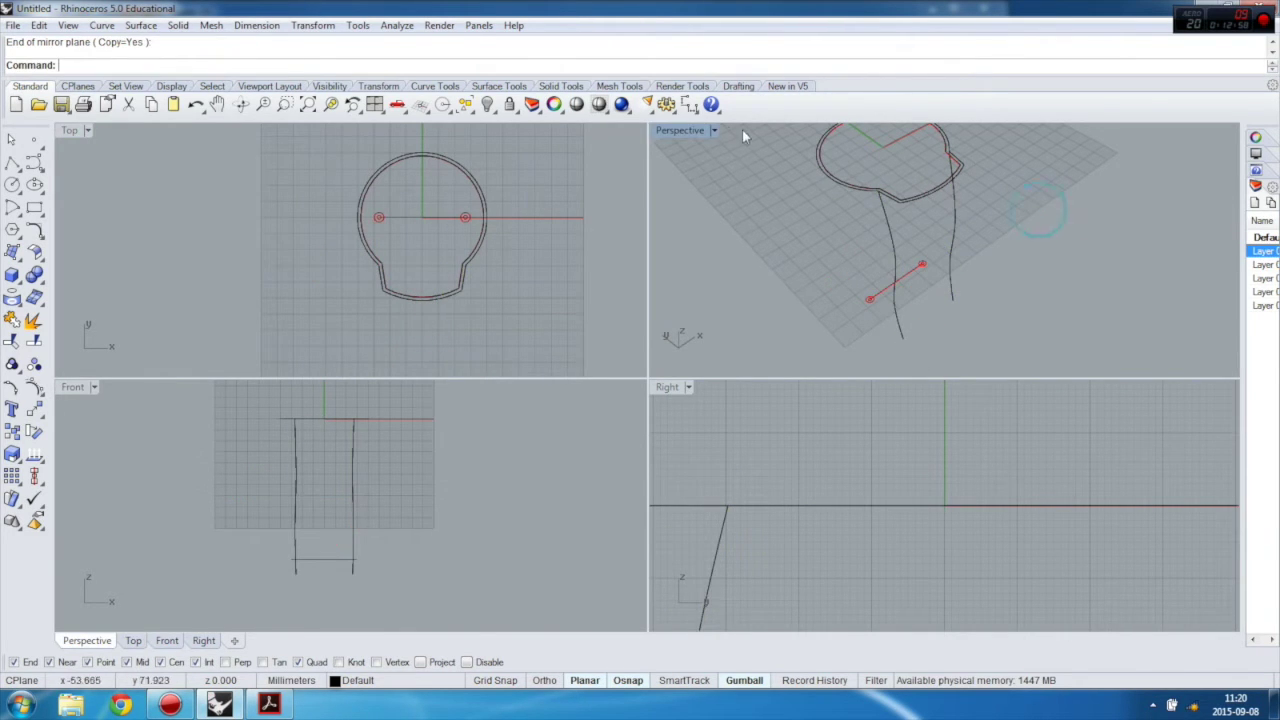
# Step: Maximize the Perspective viewport and examine both profile curves and how the outer outline is divided into segments
pyautogui.doubleClick(681, 131)
pyautogui.moveTo(655, 325); pyautogui.dragTo(680, 323, button='right')
pyautogui.scroll(1, 690, 300)
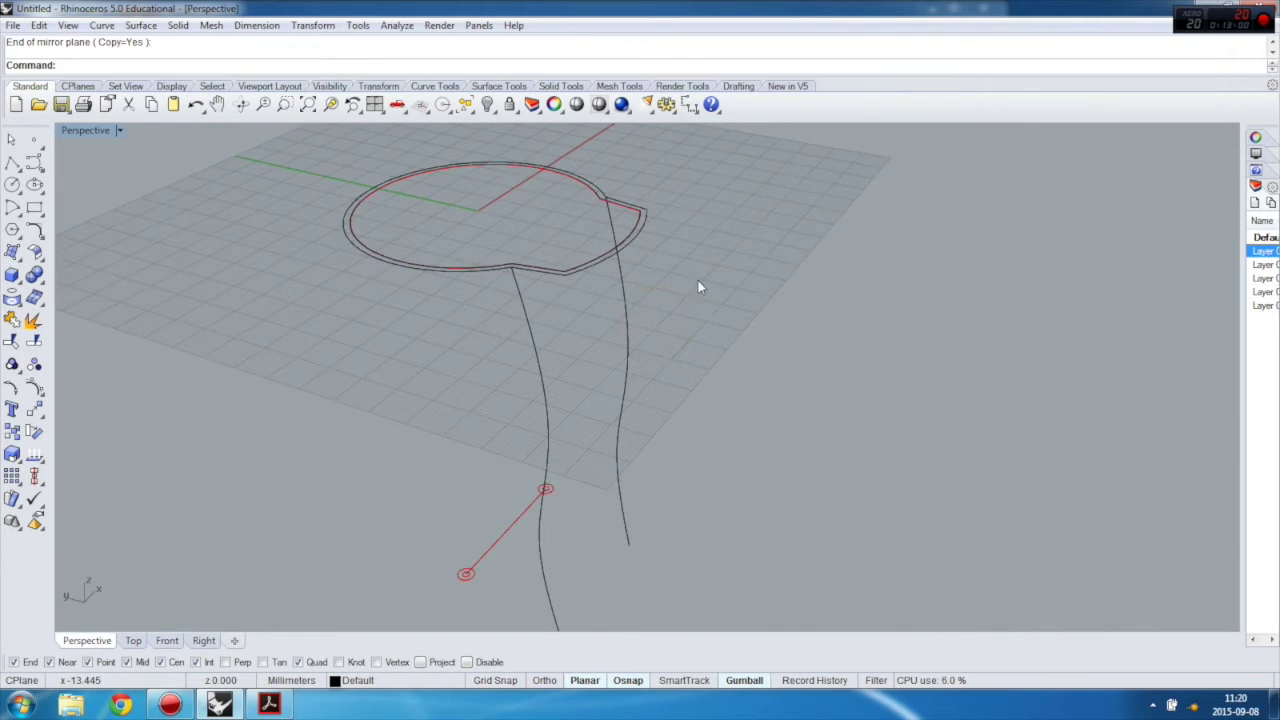
pyautogui.scroll(3, 533, 231)
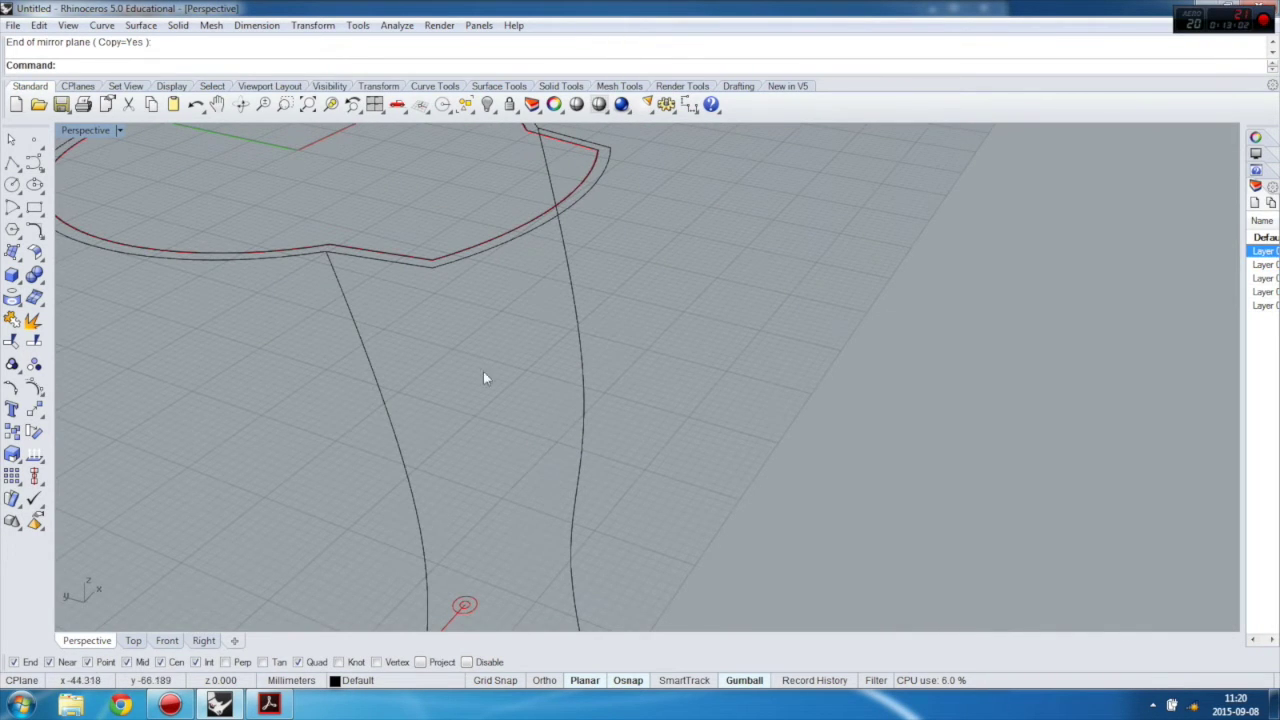
pyautogui.scroll(-5, 483, 378)
pyautogui.scroll(1, 530, 314)
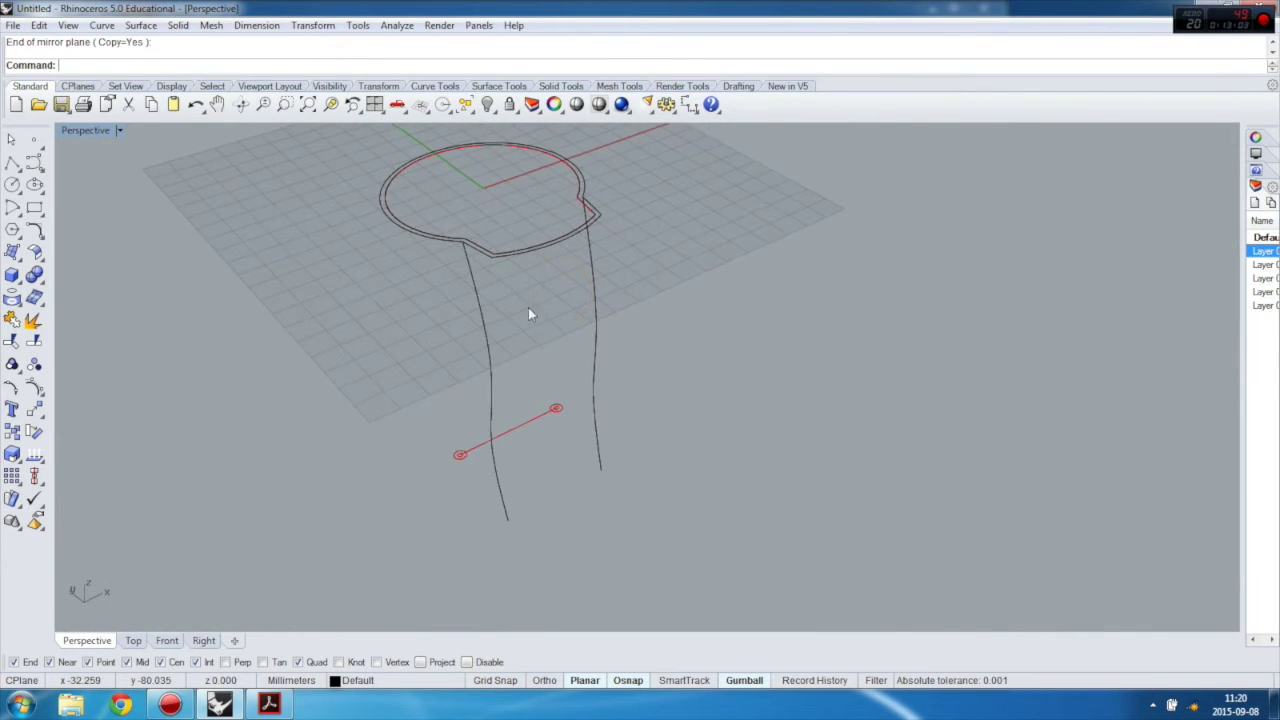
pyautogui.click(499, 258)
pyautogui.click(706, 306)
pyautogui.click(424, 242)
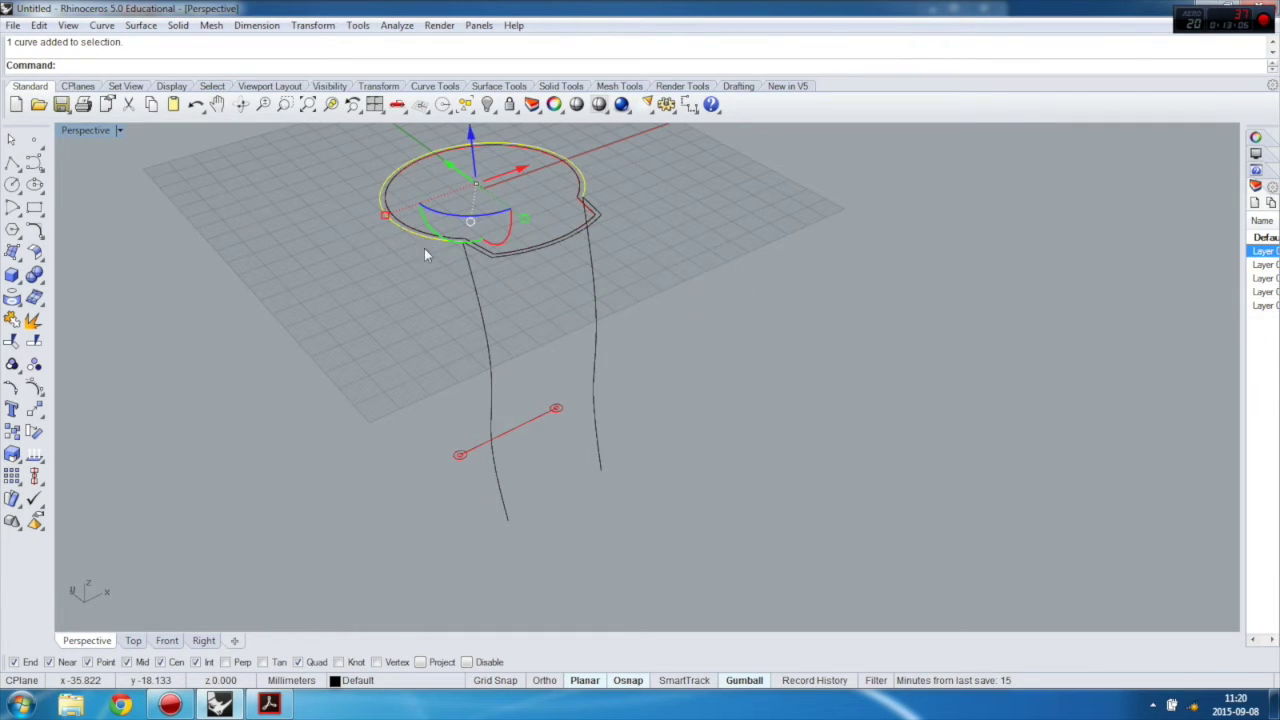
pyautogui.click(433, 285)
pyautogui.click(445, 240)
pyautogui.click(420, 338)
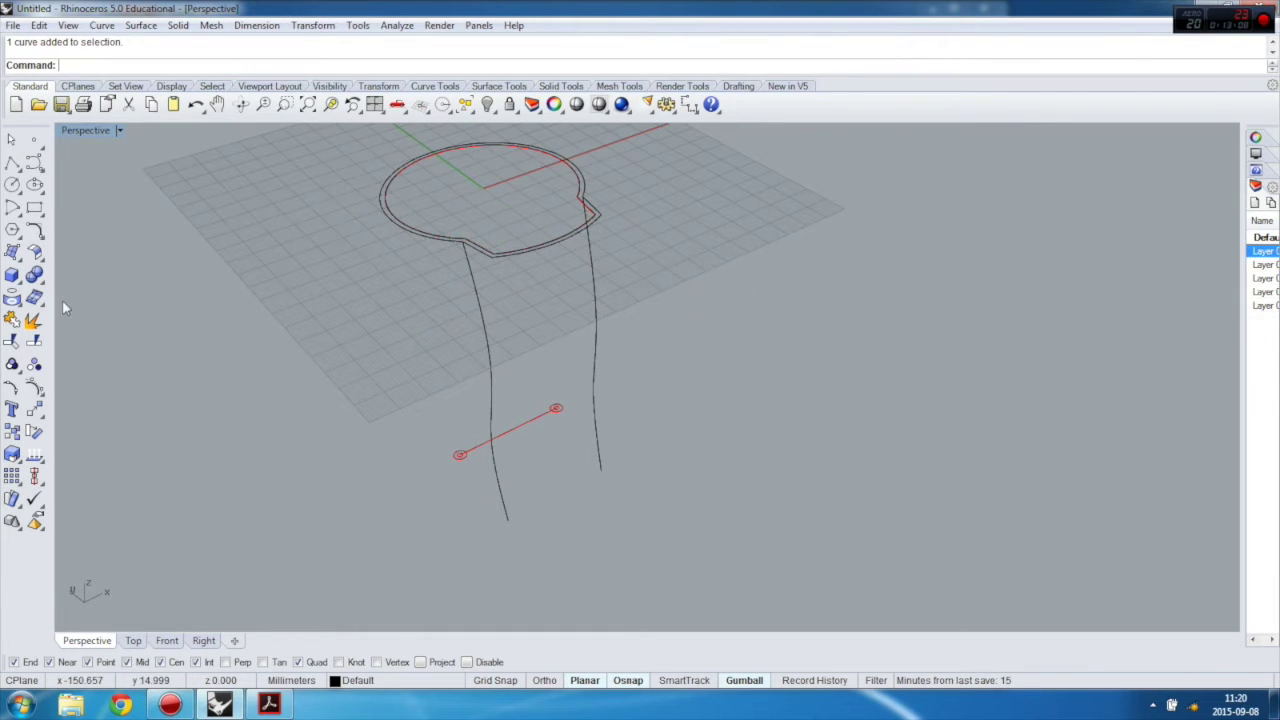
# Step: Sweep both profile curves along the outer outline's round segment with a Freeform Sweep 1 Rail and no simplification
pyautogui.click(14, 253)
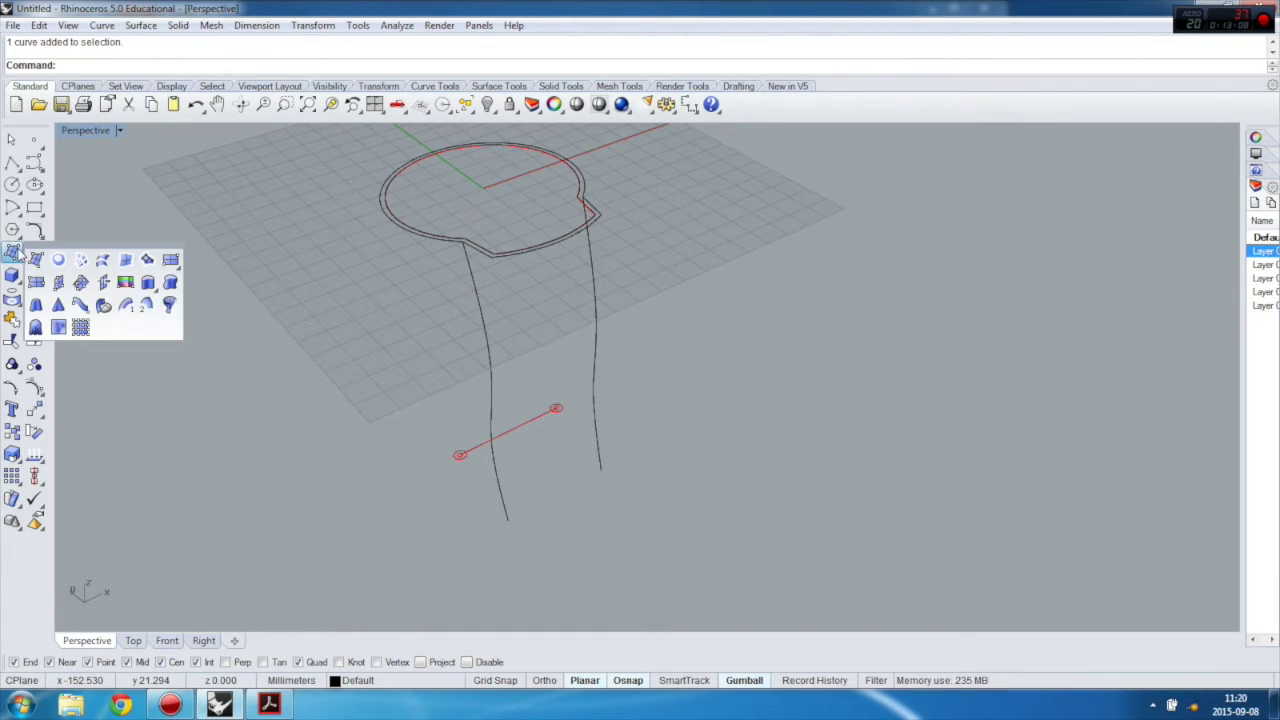
pyautogui.click(125, 306)
pyautogui.click(427, 243)
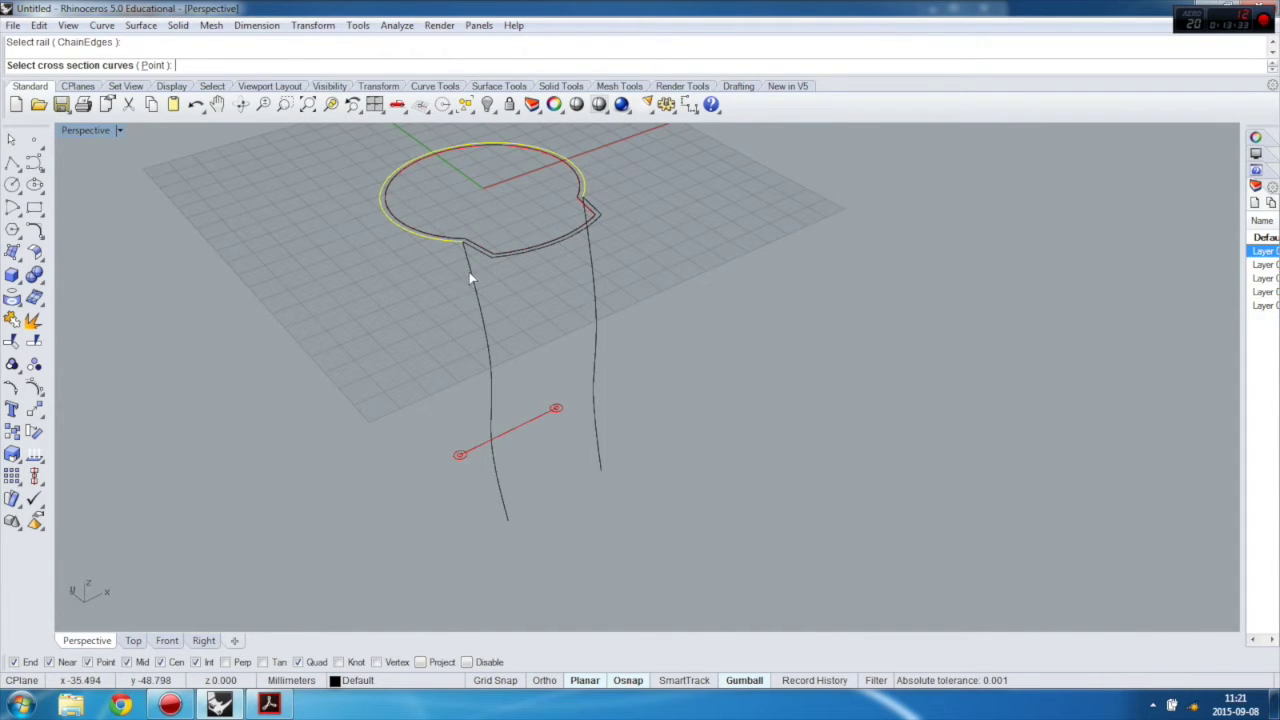
pyautogui.click(471, 276)
pyautogui.click(592, 268)
pyautogui.press('Return')
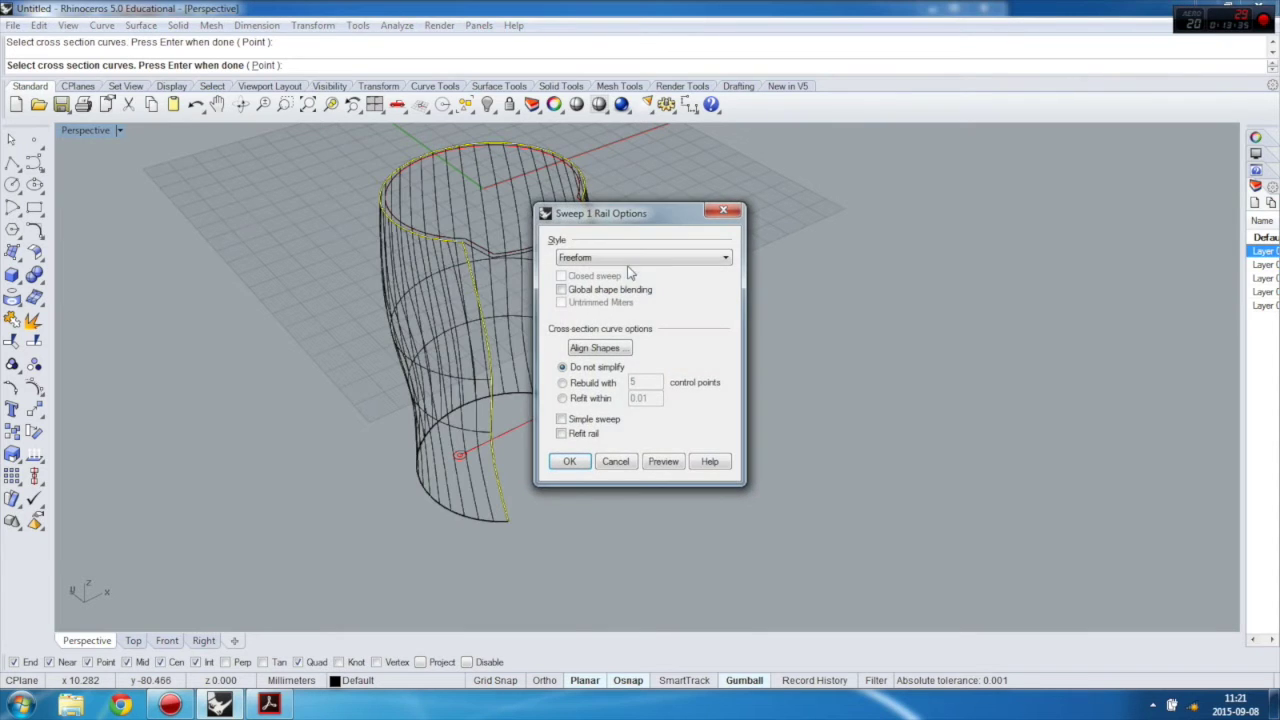
pyautogui.click(570, 461)
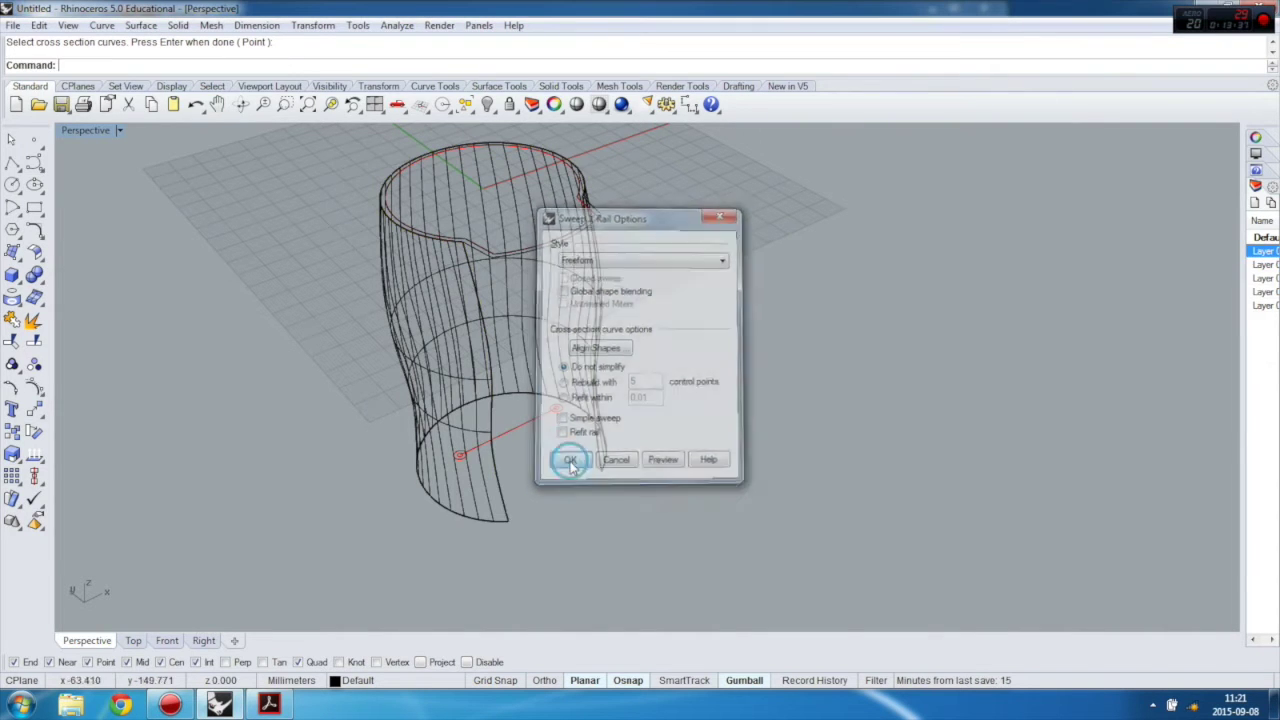
# Step: Switch the Perspective viewport to shaded display and inspect the swept surface around its neck opening
pyautogui.click(82, 131)
pyautogui.click(105, 193)
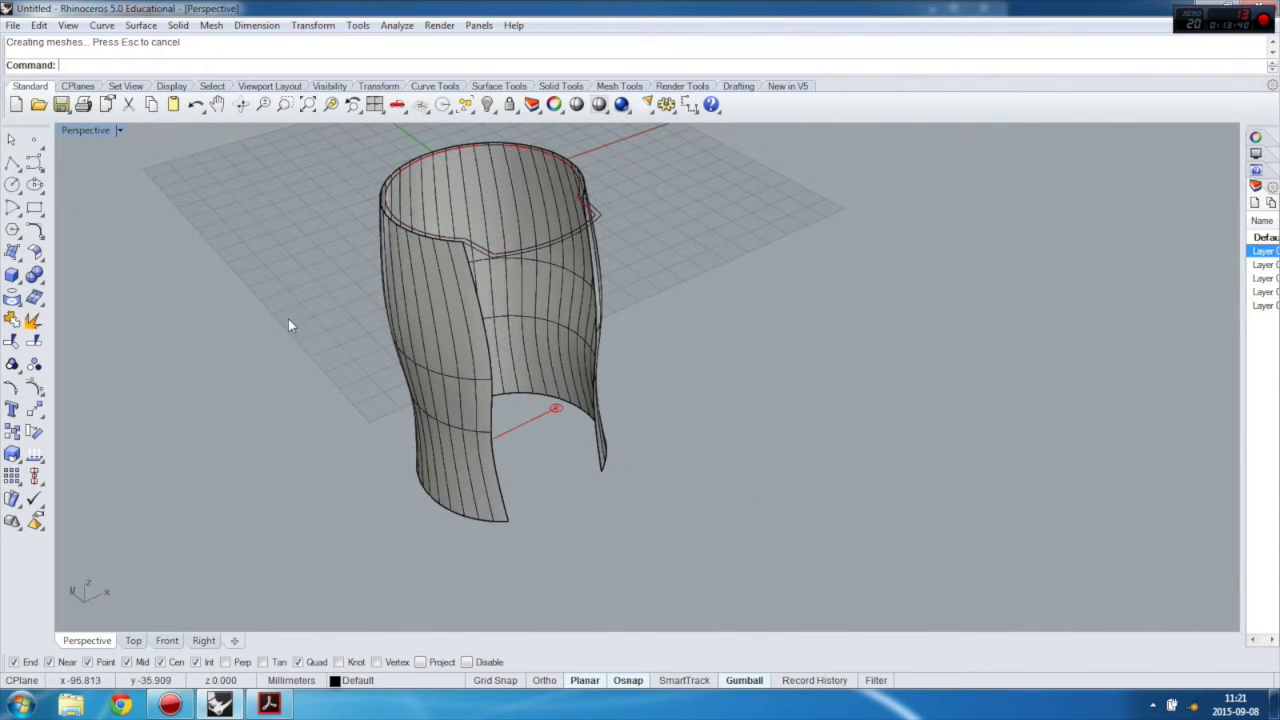
pyautogui.moveTo(289, 323)
pyautogui.mouseDown(button='right')
pyautogui.moveTo(229, 306)
pyautogui.moveTo(323, 238)
pyautogui.moveTo(371, 289)
pyautogui.moveTo(400, 262)
pyautogui.moveTo(360, 250)
pyautogui.moveTo(328, 259)
pyautogui.moveTo(366, 302)
pyautogui.mouseUp(button='right')
pyautogui.scroll(5, 367, 265)
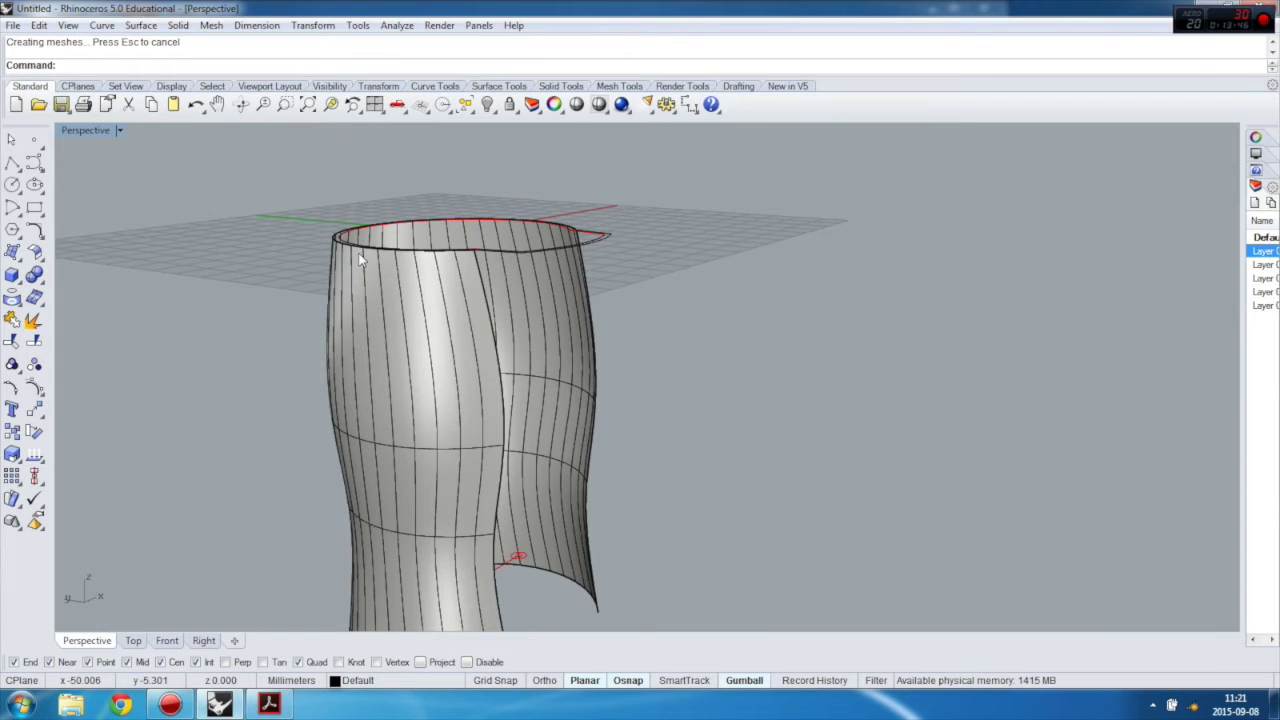
pyautogui.moveTo(352, 260); pyautogui.dragTo(457, 274, button='right')
pyautogui.scroll(3, 475, 274)
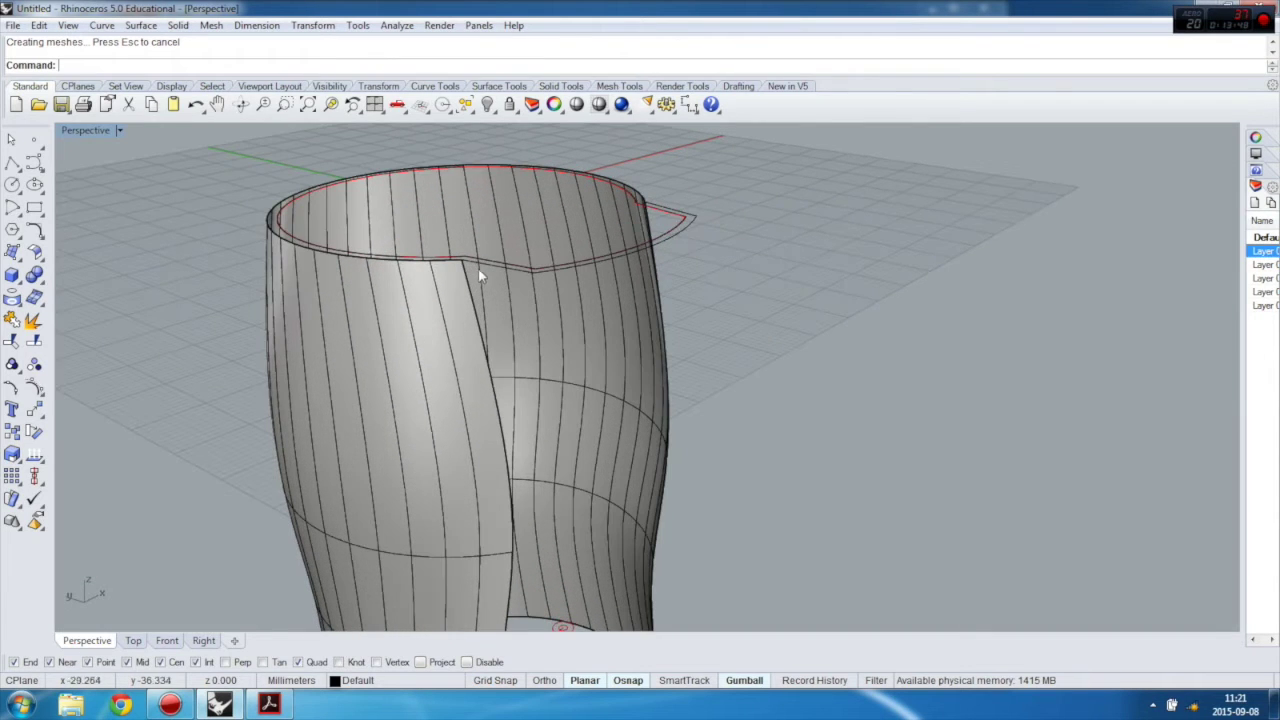
# Step: Extrude the outer outline's neck segment straight down as an open surface to the lower end of the profile curve
pyautogui.click(485, 264)
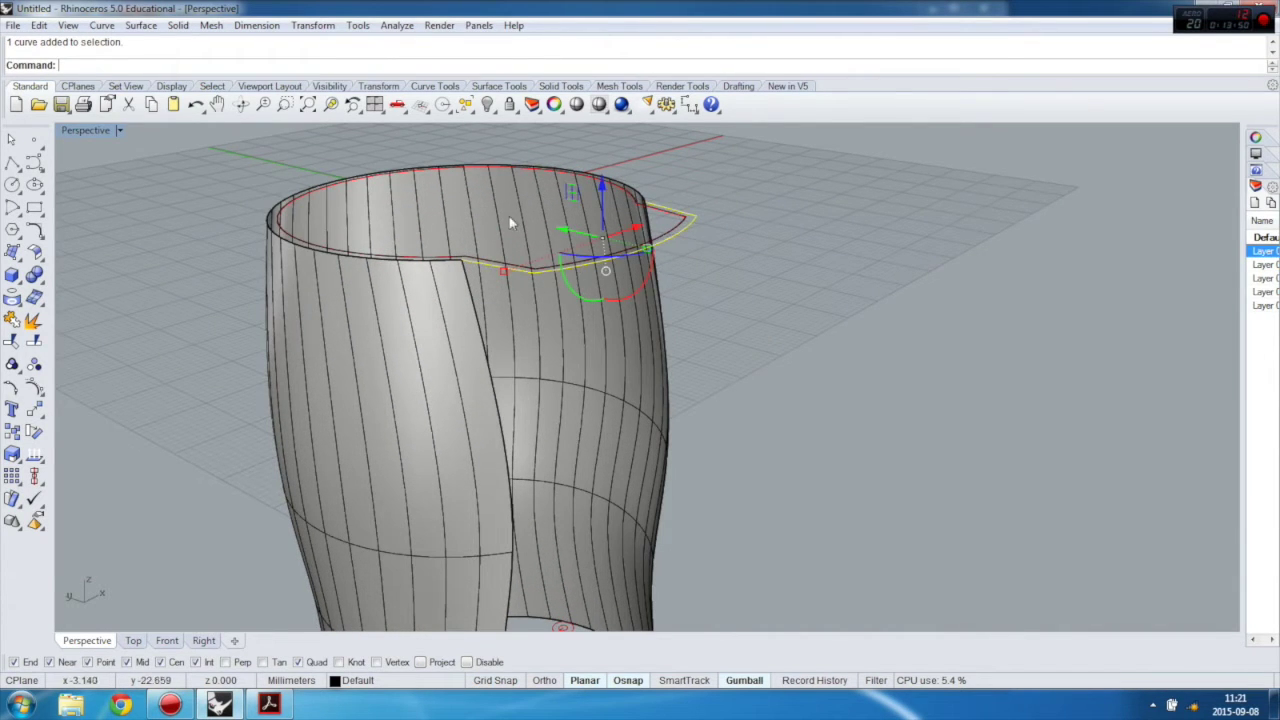
pyautogui.scroll(-3, 503, 228)
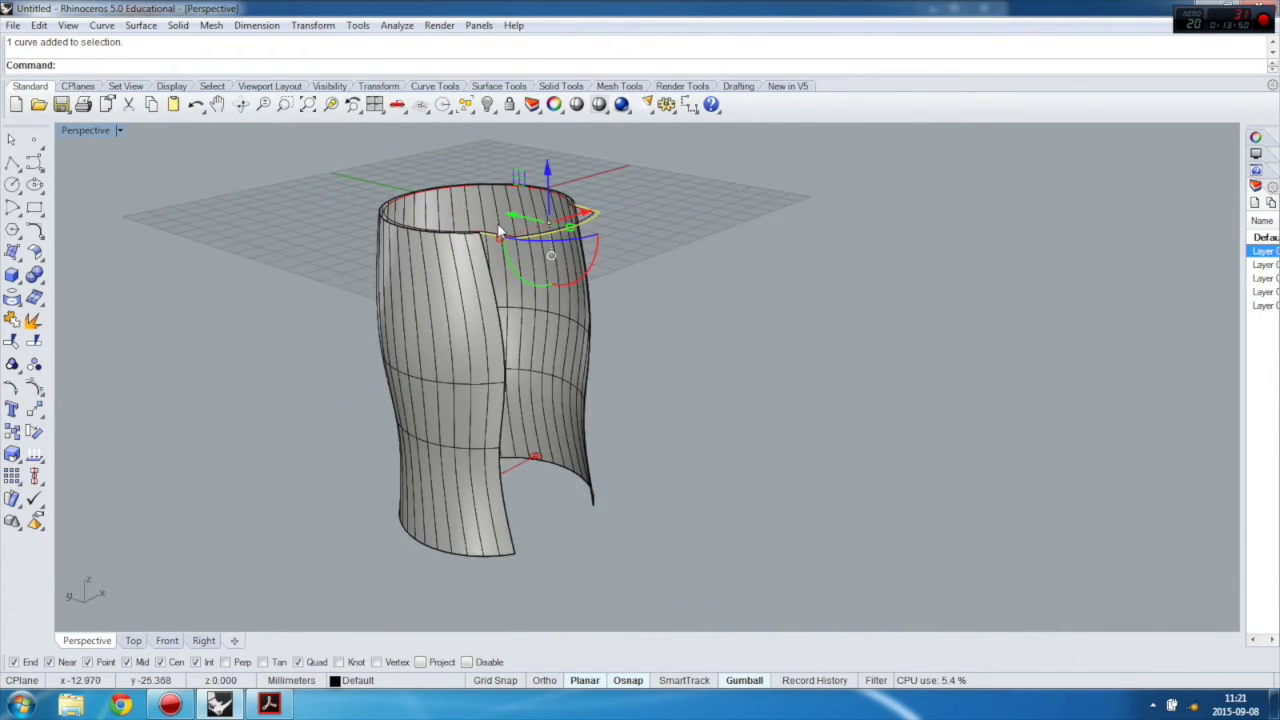
pyautogui.click(16, 255)
pyautogui.click(140, 285)
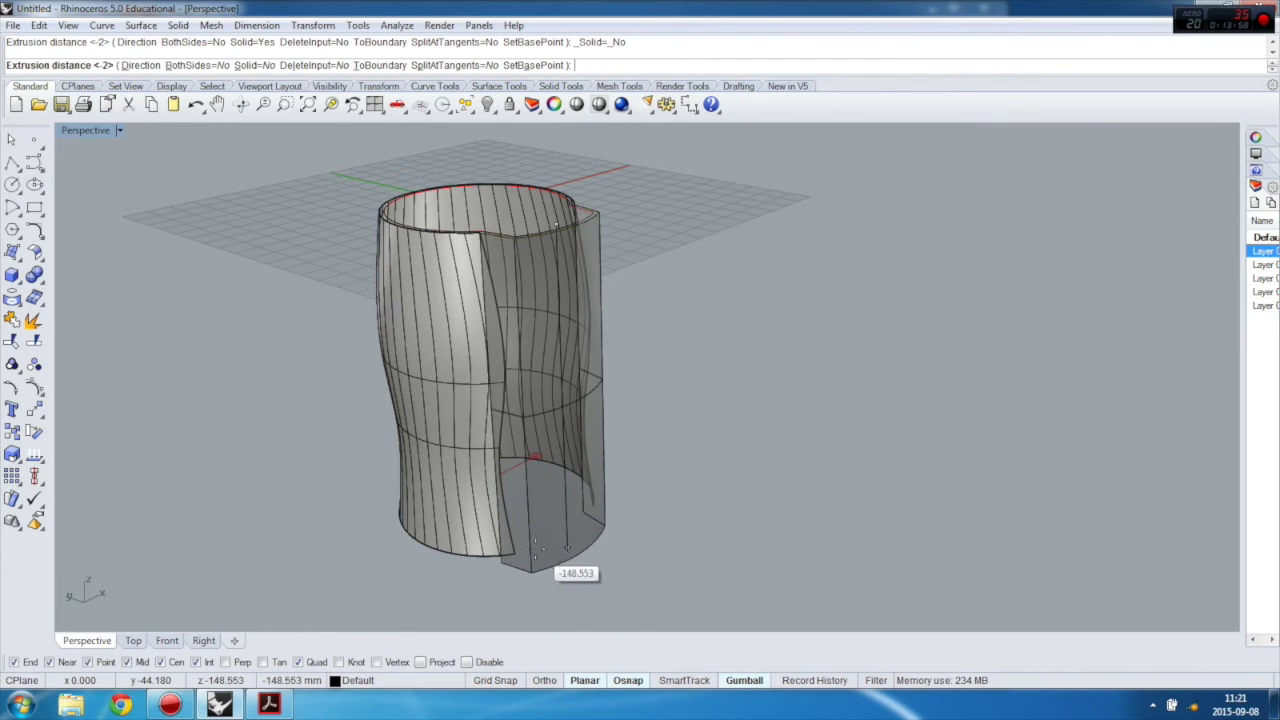
pyautogui.click(521, 556)
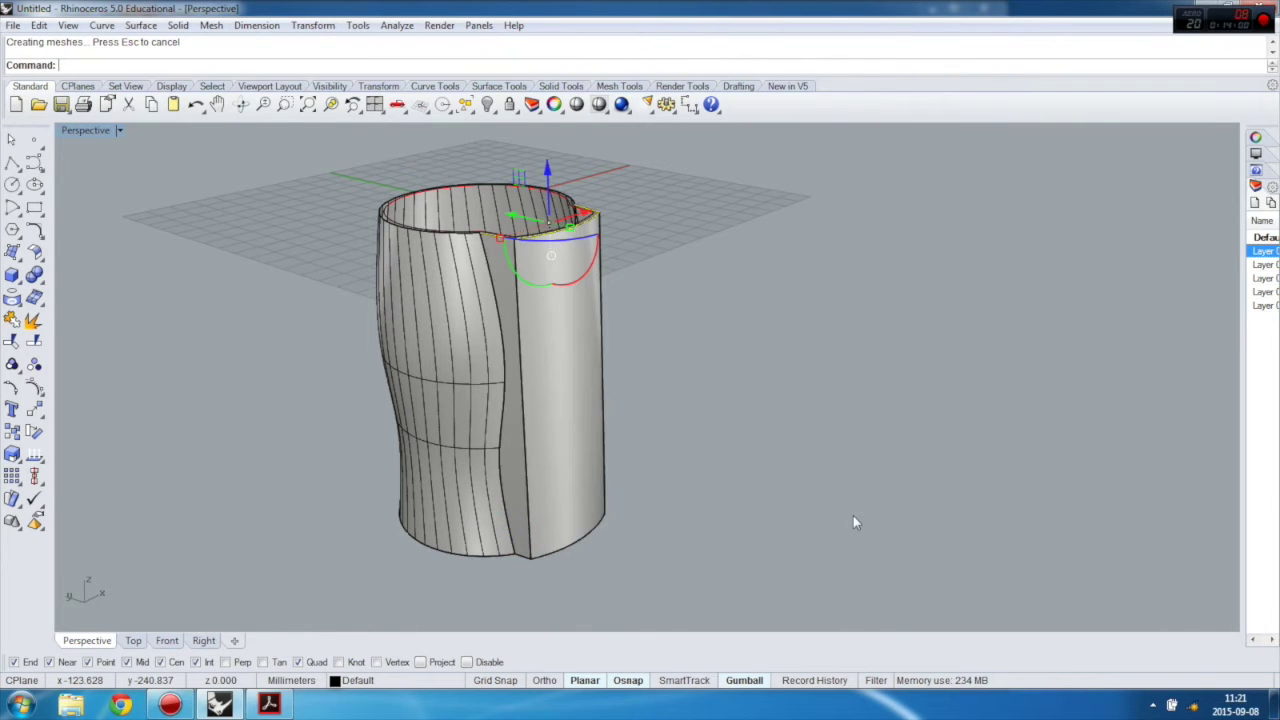
# Step: Examine the extruded neck surface from below and above, checking where its side walls meet the swept body
pyautogui.moveTo(552, 478); pyautogui.dragTo(560, 370, button='right')
pyautogui.scroll(12, 492, 527)
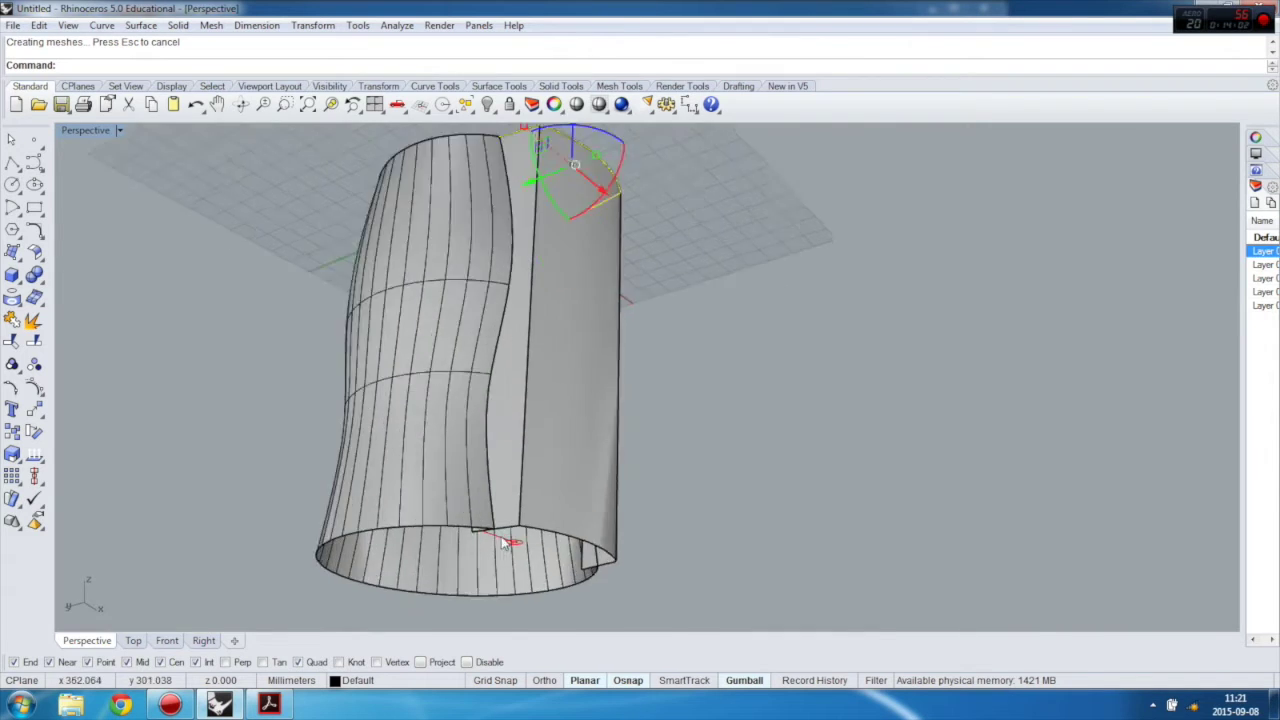
pyautogui.scroll(-10, 474, 517)
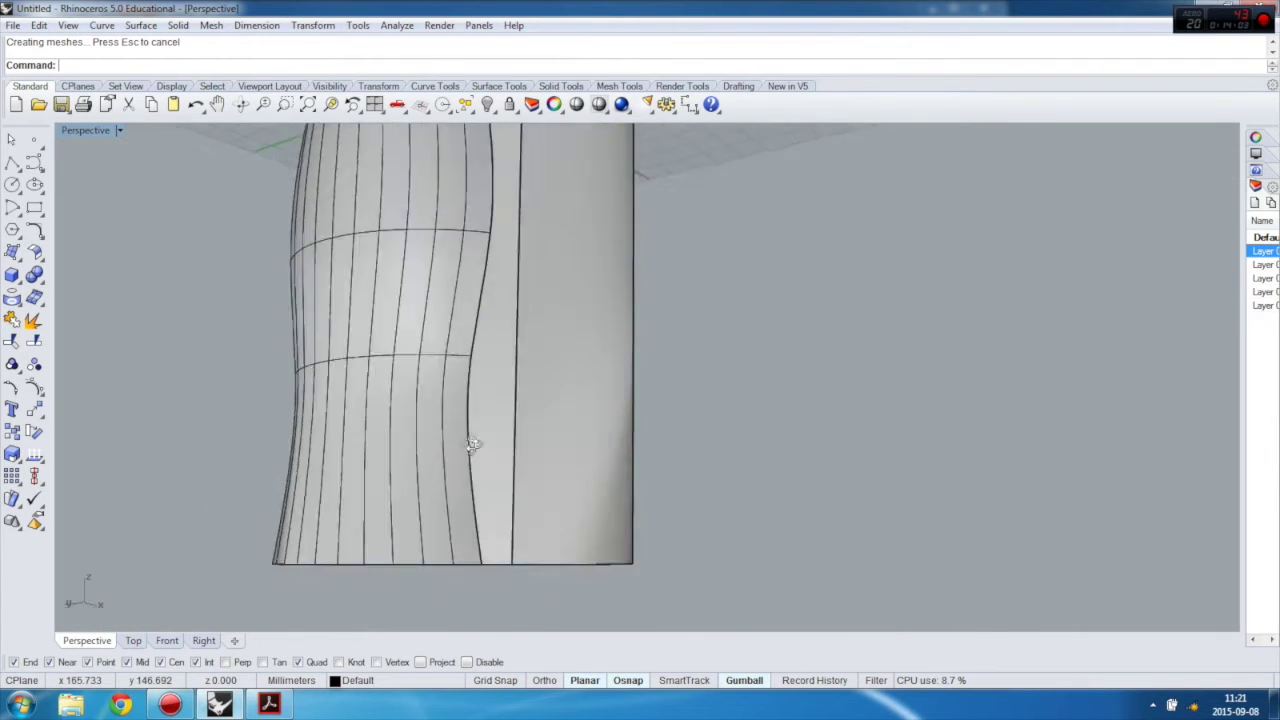
pyautogui.moveTo(520, 445); pyautogui.dragTo(536, 365, button='right')
pyautogui.scroll(5, 536, 363)
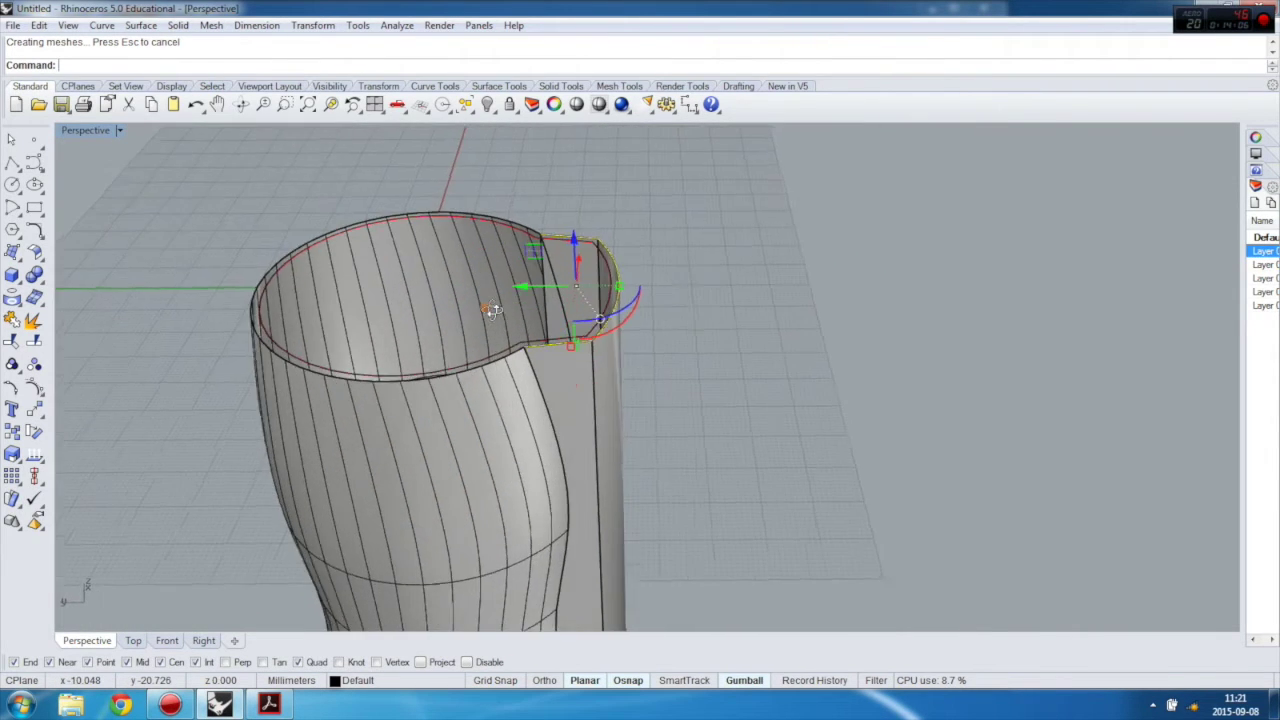
pyautogui.moveTo(488, 307); pyautogui.dragTo(569, 322, button='right')
pyautogui.scroll(-7, 502, 342)
pyautogui.moveTo(496, 346); pyautogui.dragTo(629, 438, button='right')
pyautogui.scroll(6, 574, 430)
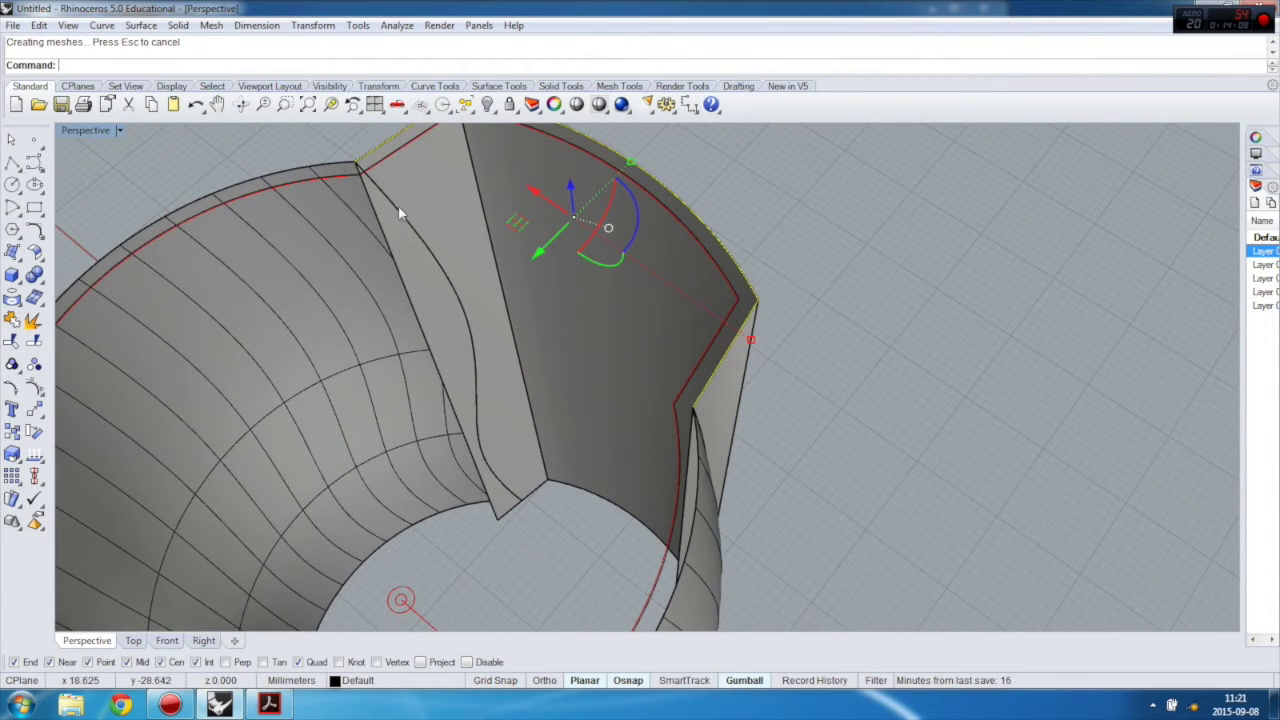
pyautogui.click(543, 560)
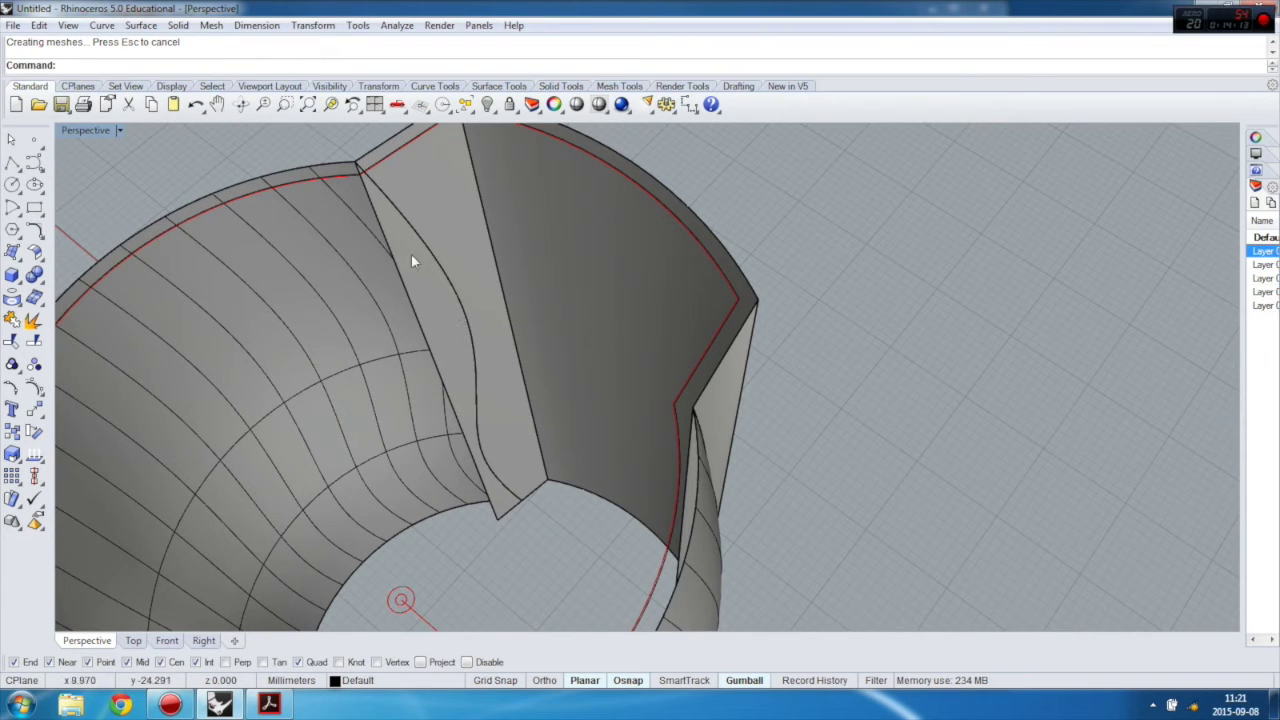
# Step: Trim away the excess neck side wall inside the body, using the swept surface as the cutting object
pyautogui.click(12, 320)
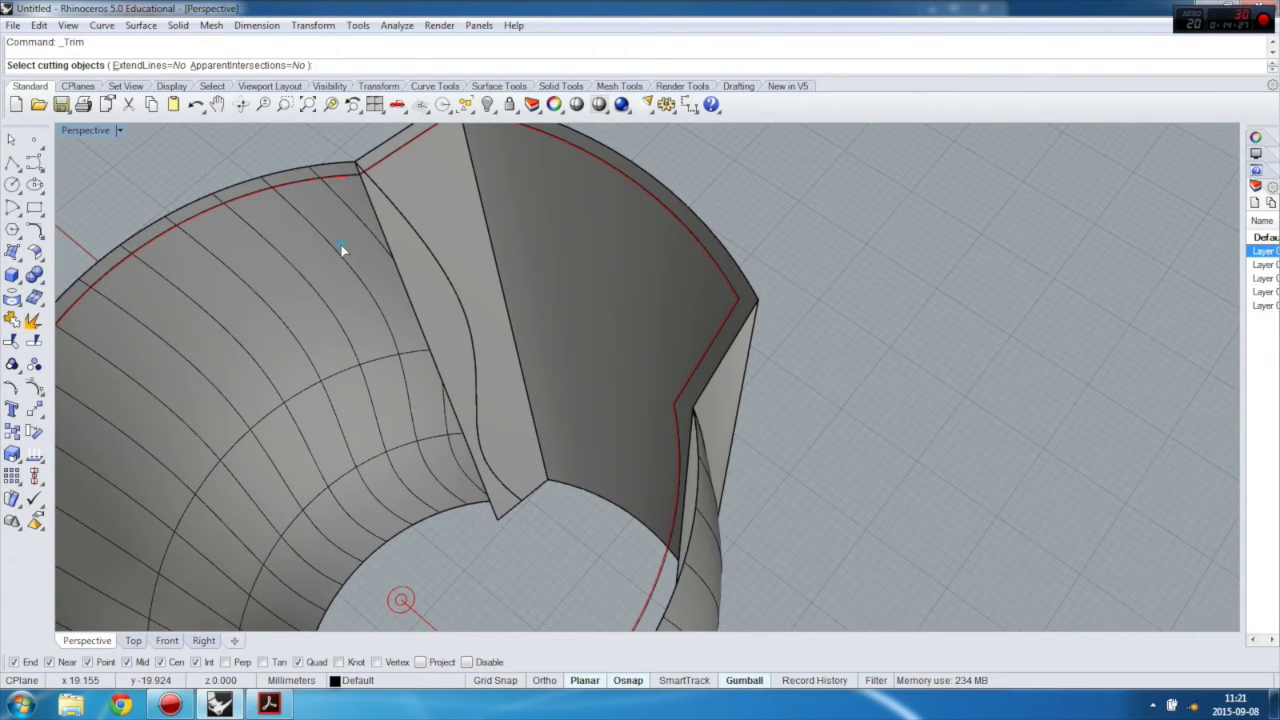
pyautogui.click(349, 303)
pyautogui.press('Return')
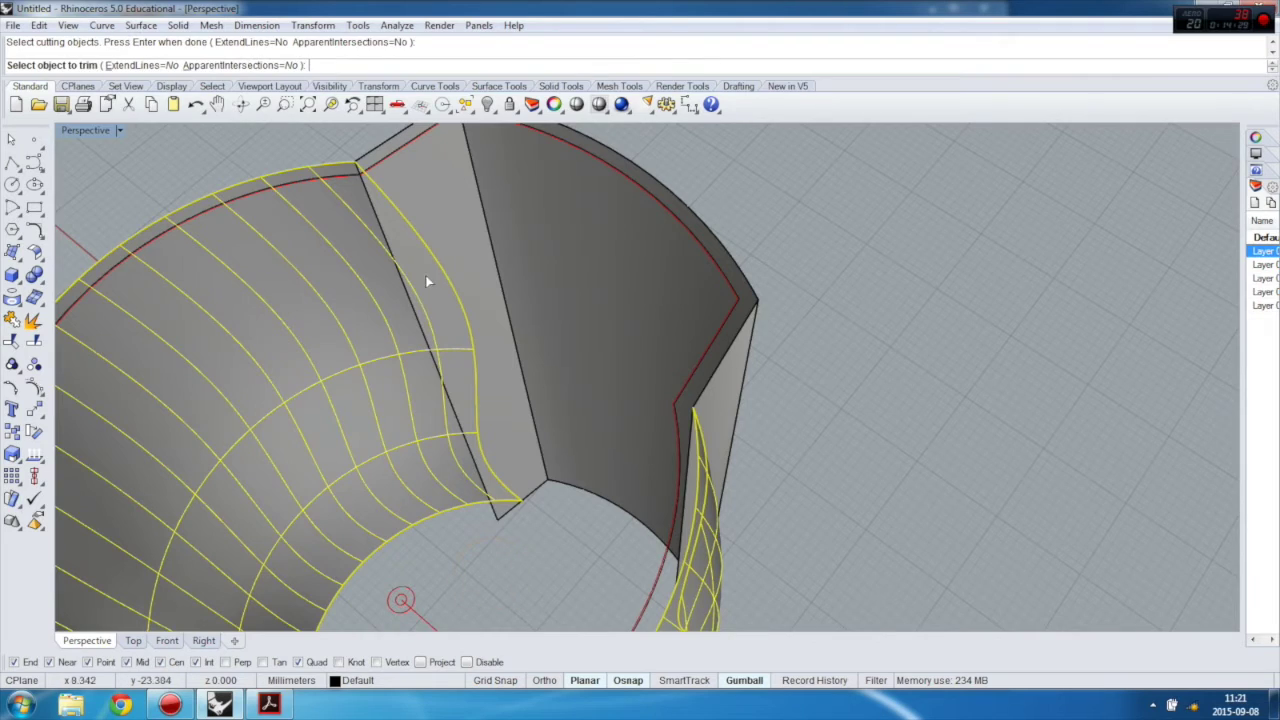
pyautogui.click(416, 292)
pyautogui.moveTo(462, 350); pyautogui.dragTo(655, 385, button='right')
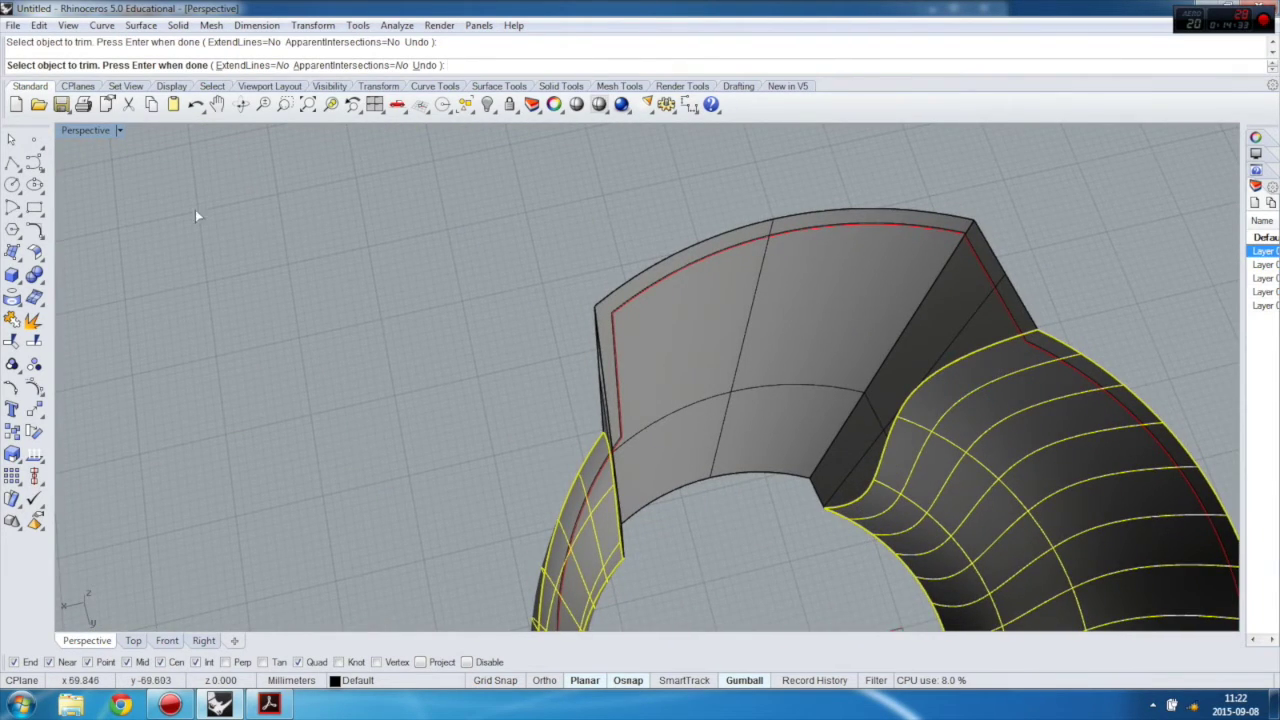
pyautogui.press('Return')
# Step: Join the swept body surface and the trimmed neck extrusion into one polysurface
pyautogui.moveTo(248, 203); pyautogui.dragTo(371, 212, button='right')
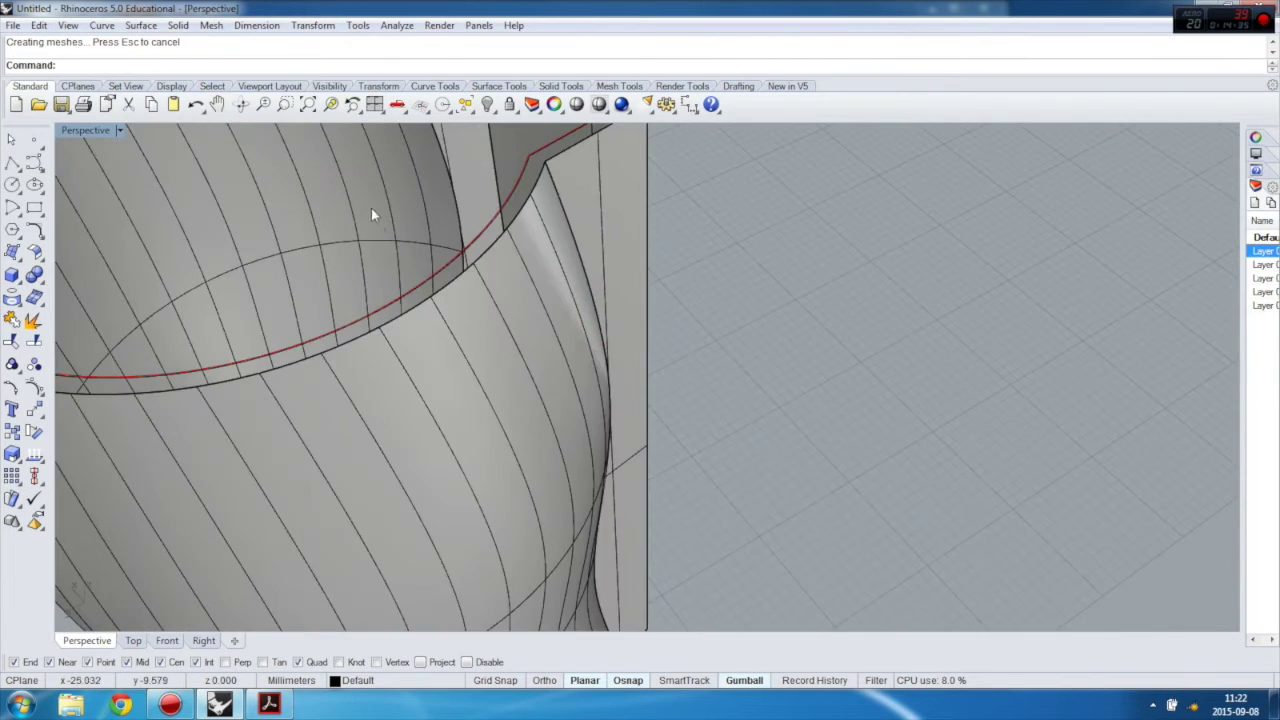
pyautogui.click(371, 212)
pyautogui.scroll(-10, 493, 290)
pyautogui.keyDown('shift'); pyautogui.click(477, 229); pyautogui.keyUp('shift')
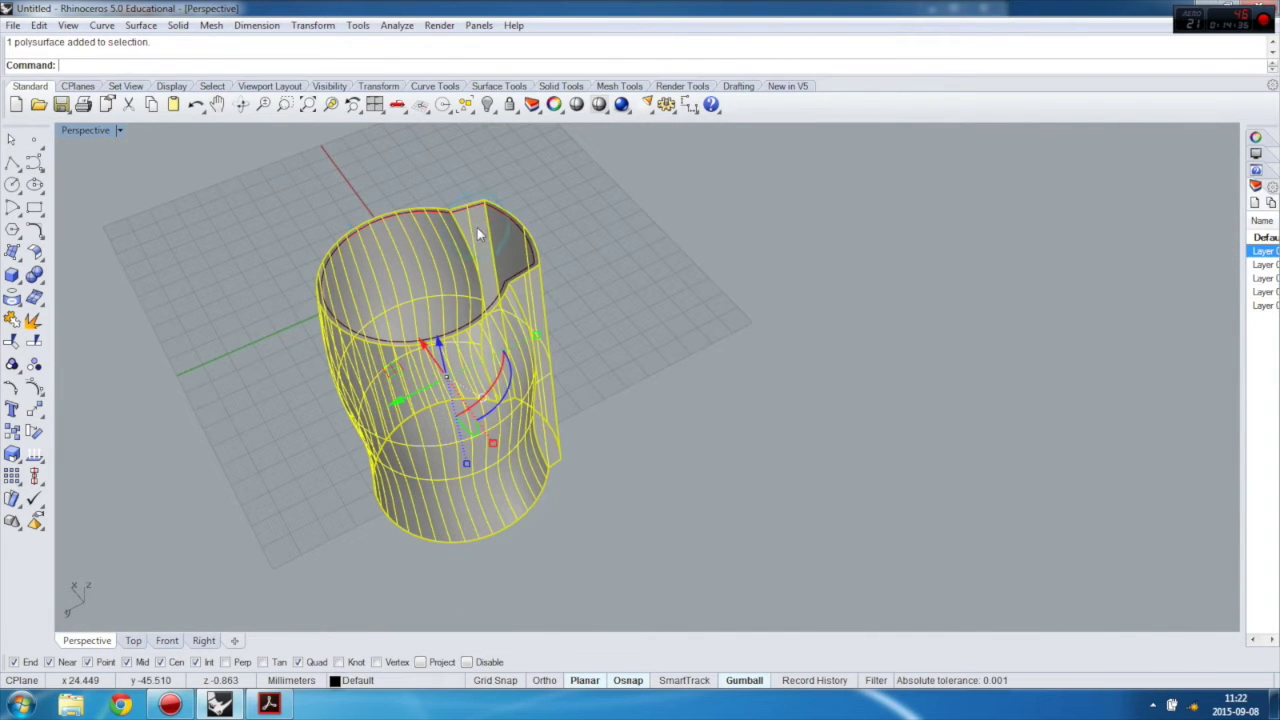
pyautogui.click(12, 320)
pyautogui.click(410, 261)
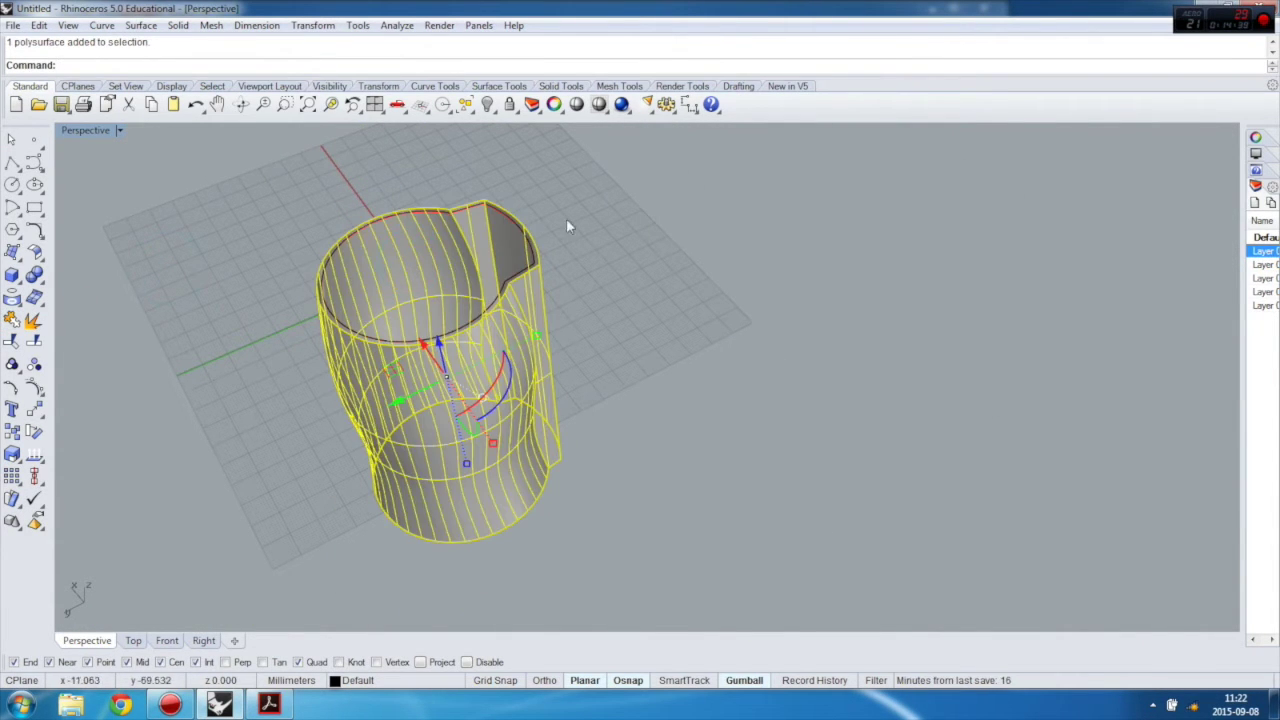
# Step: Inspect the joined body from several sides and select it to check that it is a single object
pyautogui.moveTo(568, 222); pyautogui.dragTo(666, 395, button='right')
pyautogui.scroll(-6, 595, 379)
pyautogui.scroll(7, 594, 371)
pyautogui.click(708, 396)
pyautogui.click(600, 352)
pyautogui.click(706, 440)
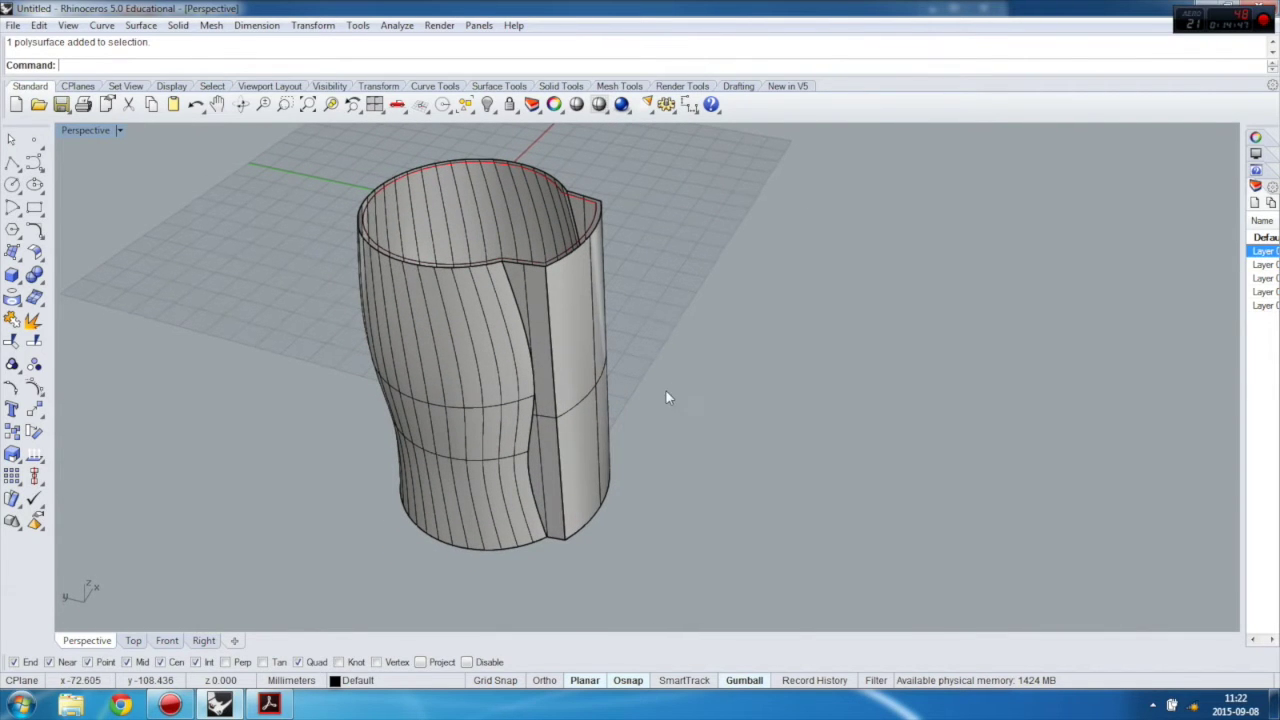
pyautogui.scroll(2, 473, 317)
pyautogui.click(473, 317)
pyautogui.click(12, 253)
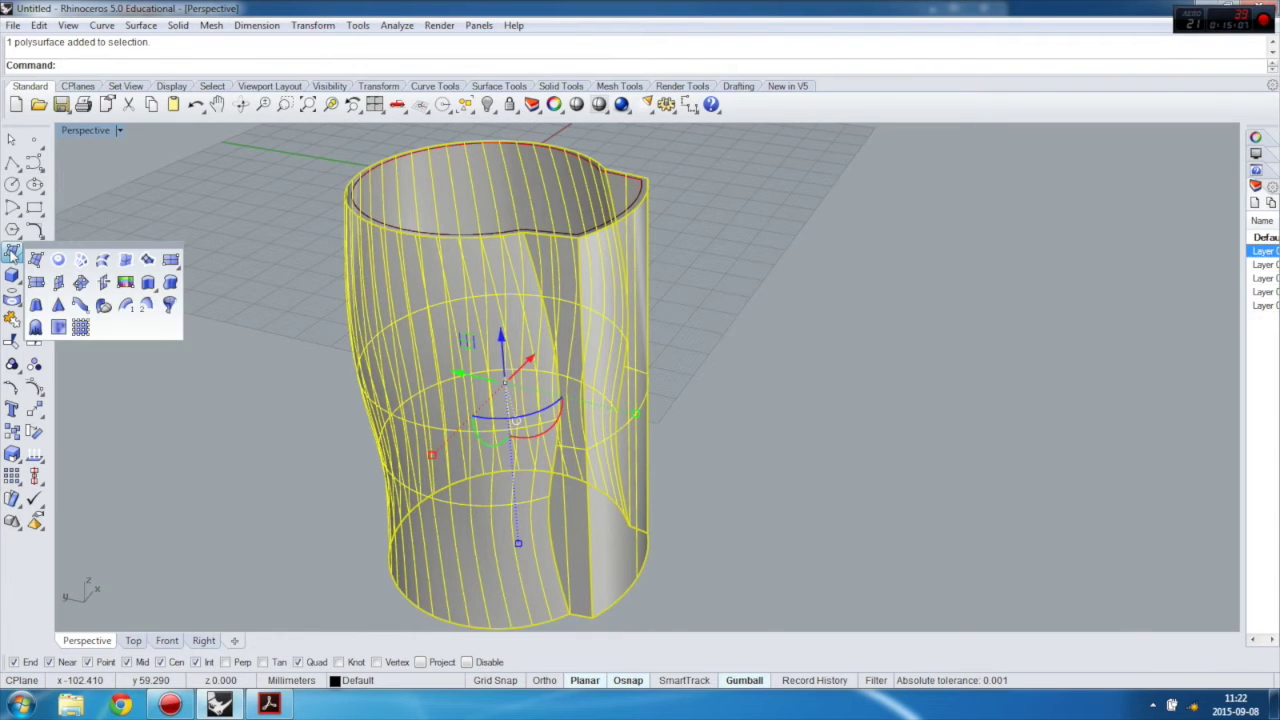
pyautogui.click(60, 260)
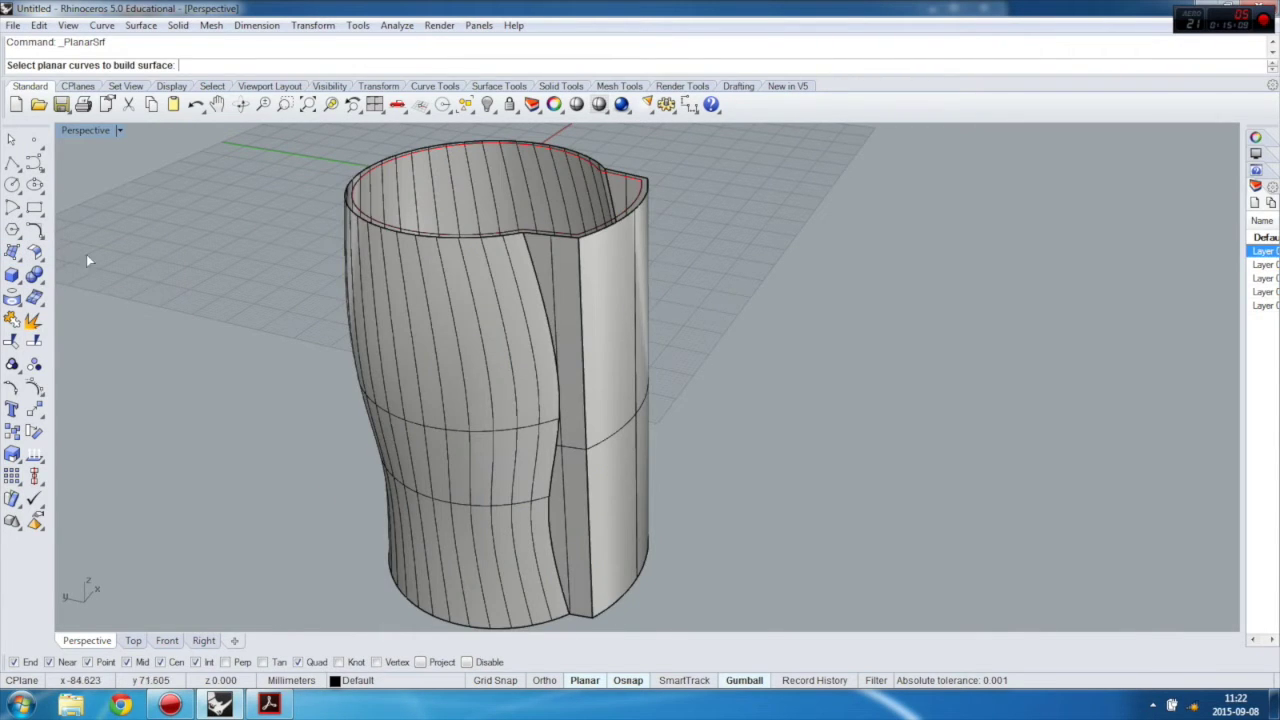
pyautogui.click(464, 334)
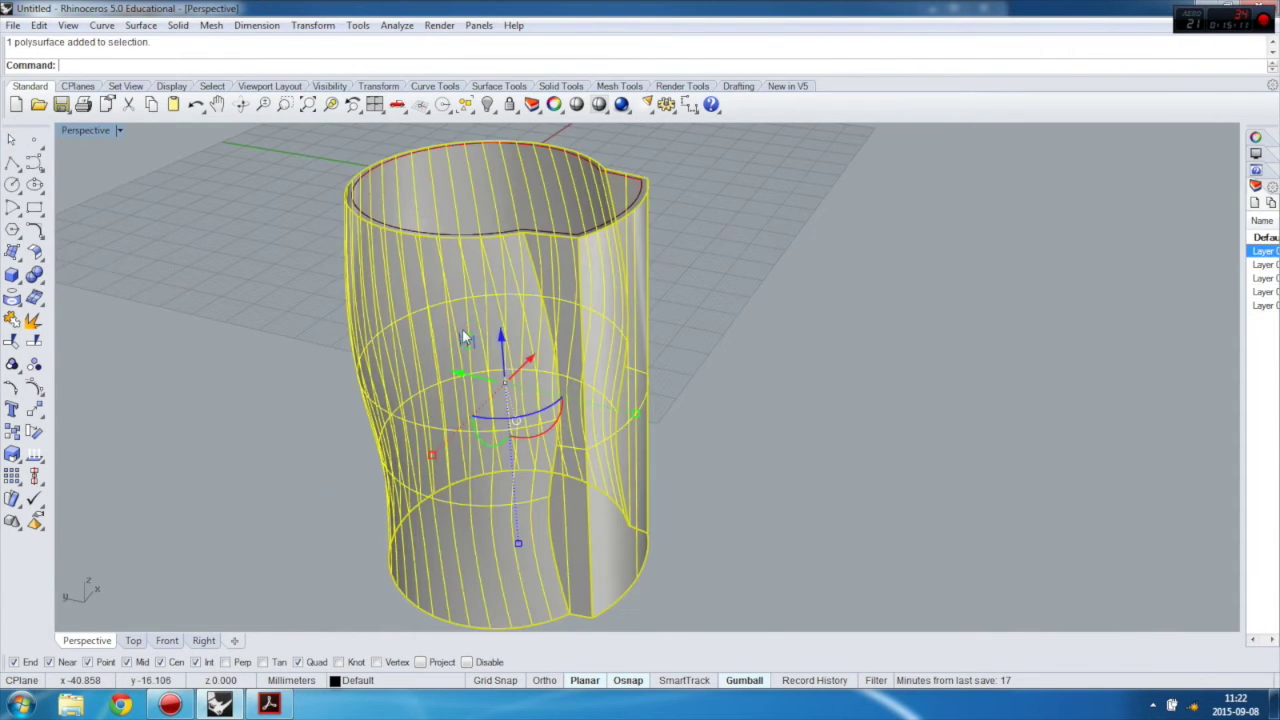
pyautogui.click(35, 256)
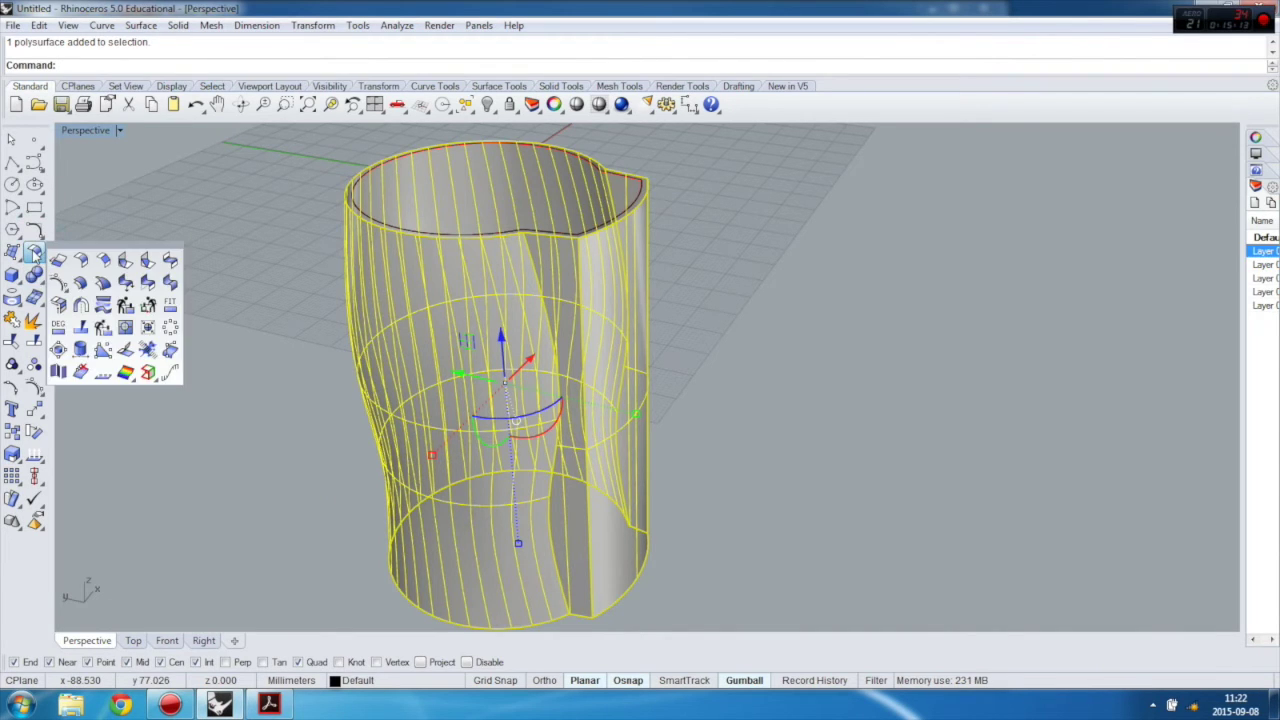
pyautogui.click(120, 185)
pyautogui.click(12, 276)
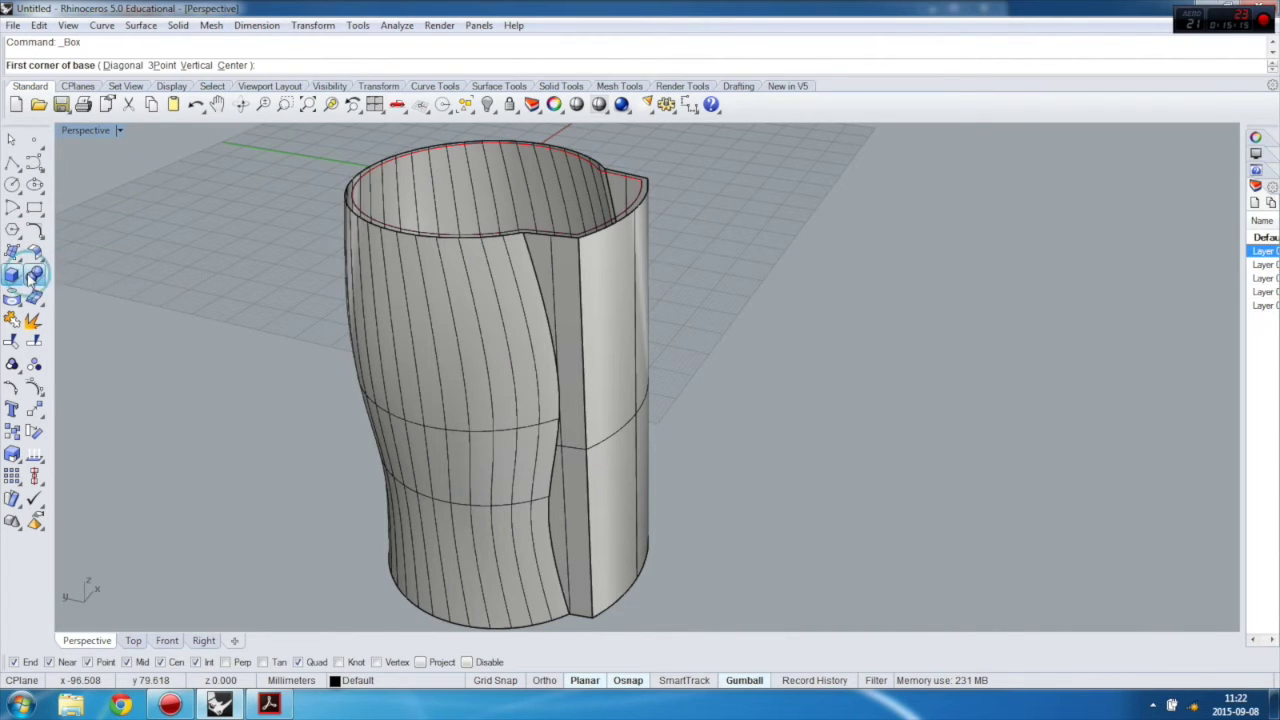
# Step: Cap the planar openings of the joined body to turn it into a closed solid
pyautogui.click(34, 276)
pyautogui.click(60, 308)
pyautogui.click(371, 348)
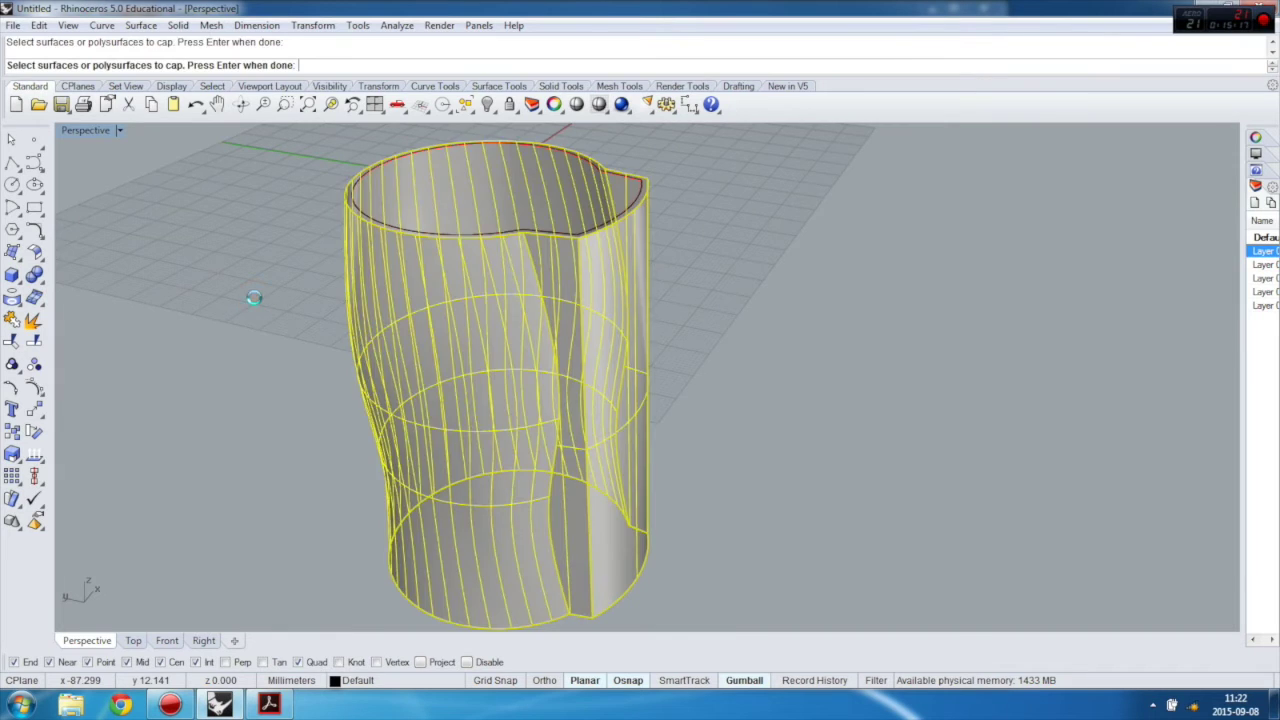
pyautogui.press('Return')
# Step: Shell the capped body with a thickness of 2, removing its top face
pyautogui.moveTo(297, 394); pyautogui.dragTo(72, 266, button='right')
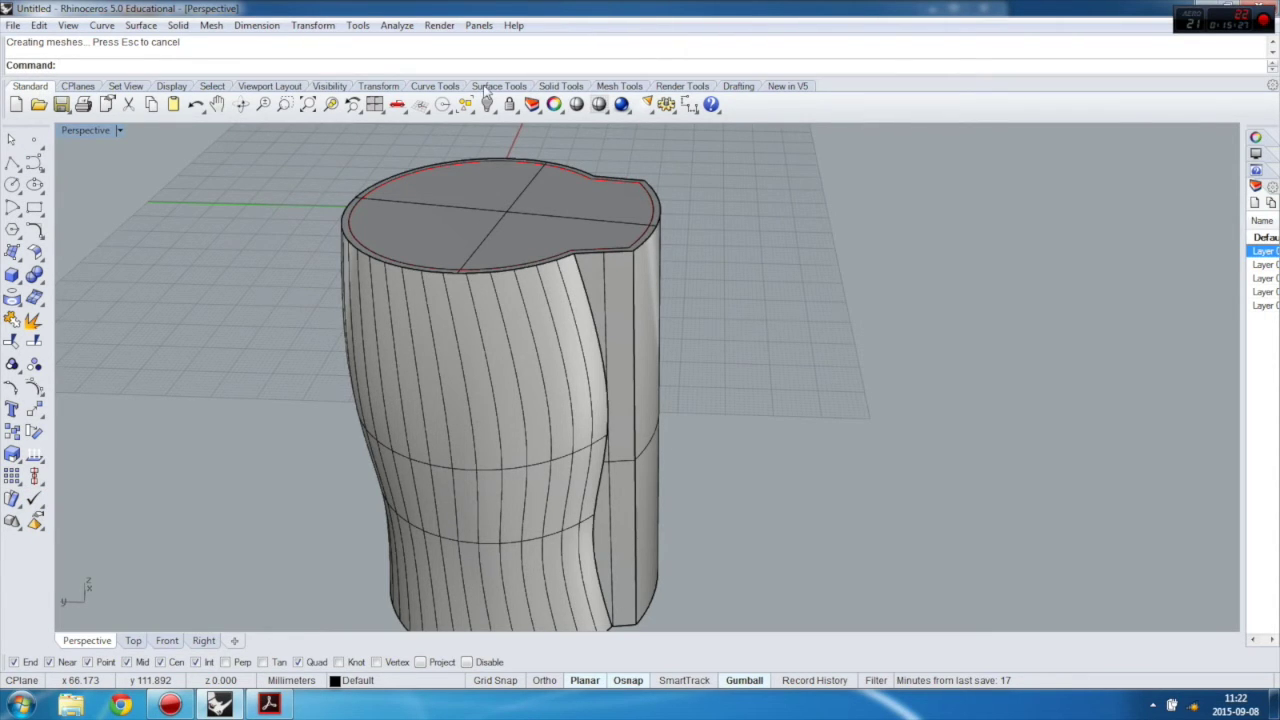
pyautogui.click(561, 86)
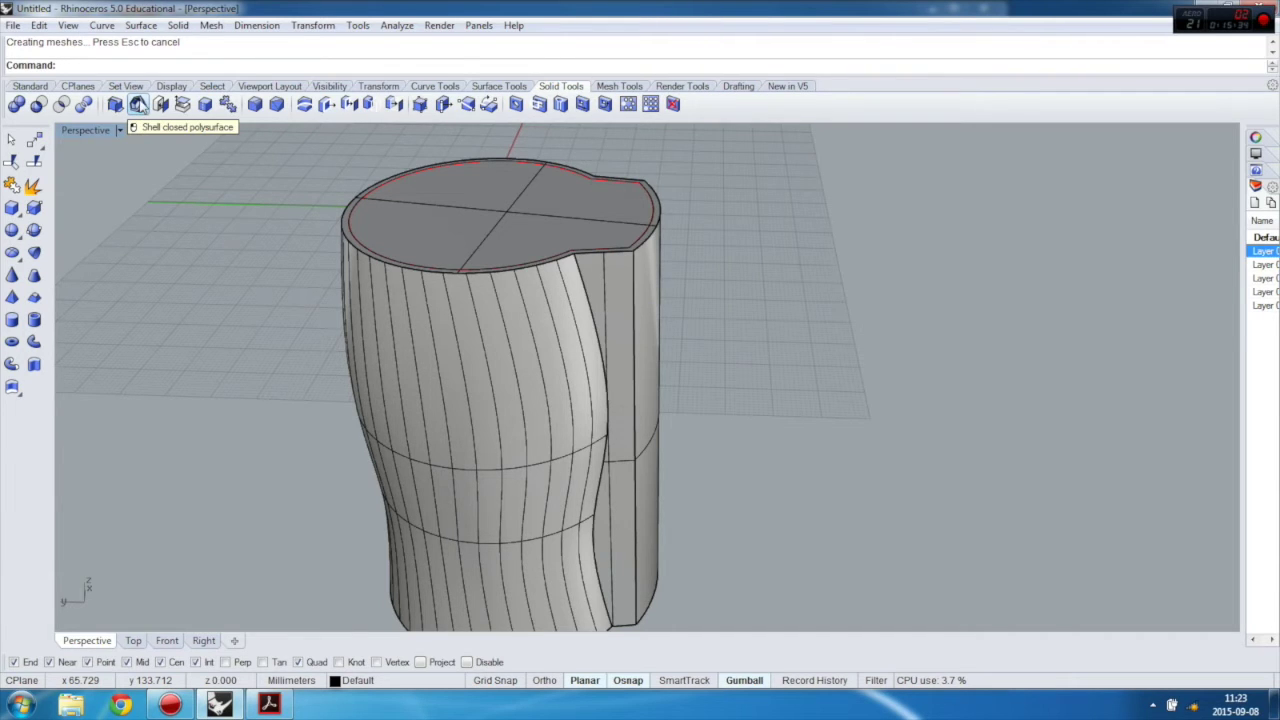
pyautogui.click(138, 104)
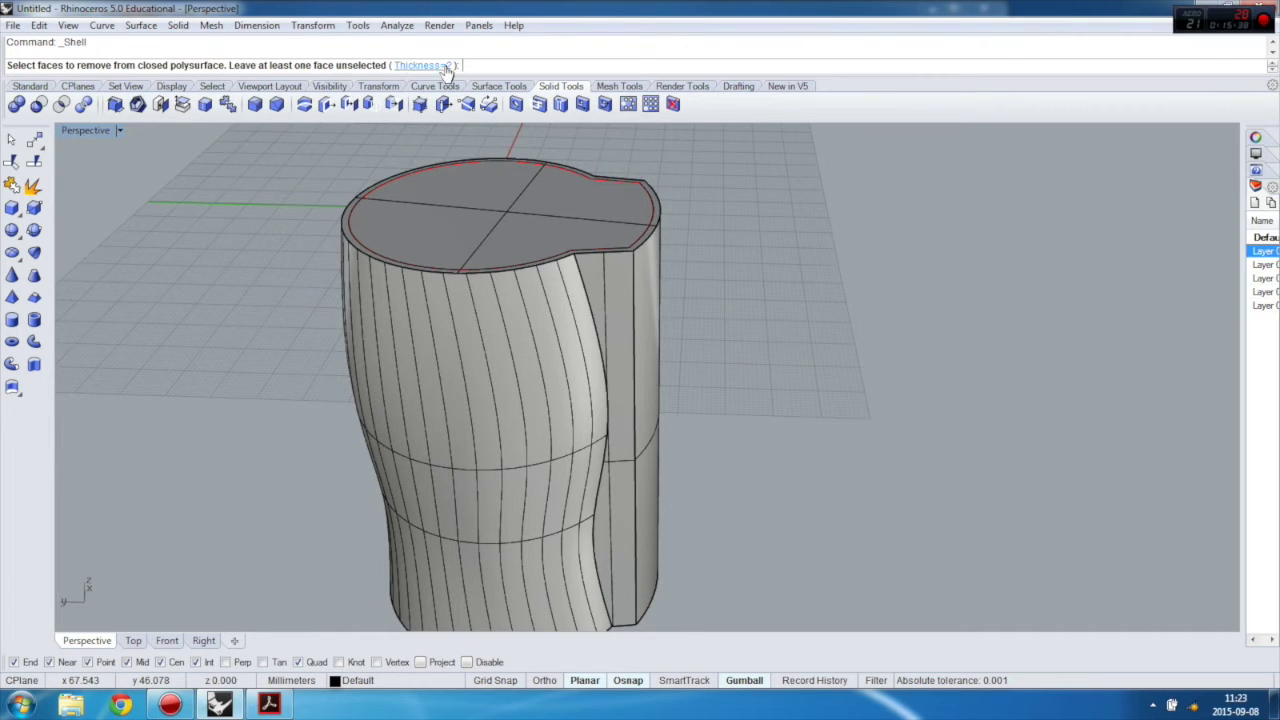
pyautogui.scroll(10, 420, 265)
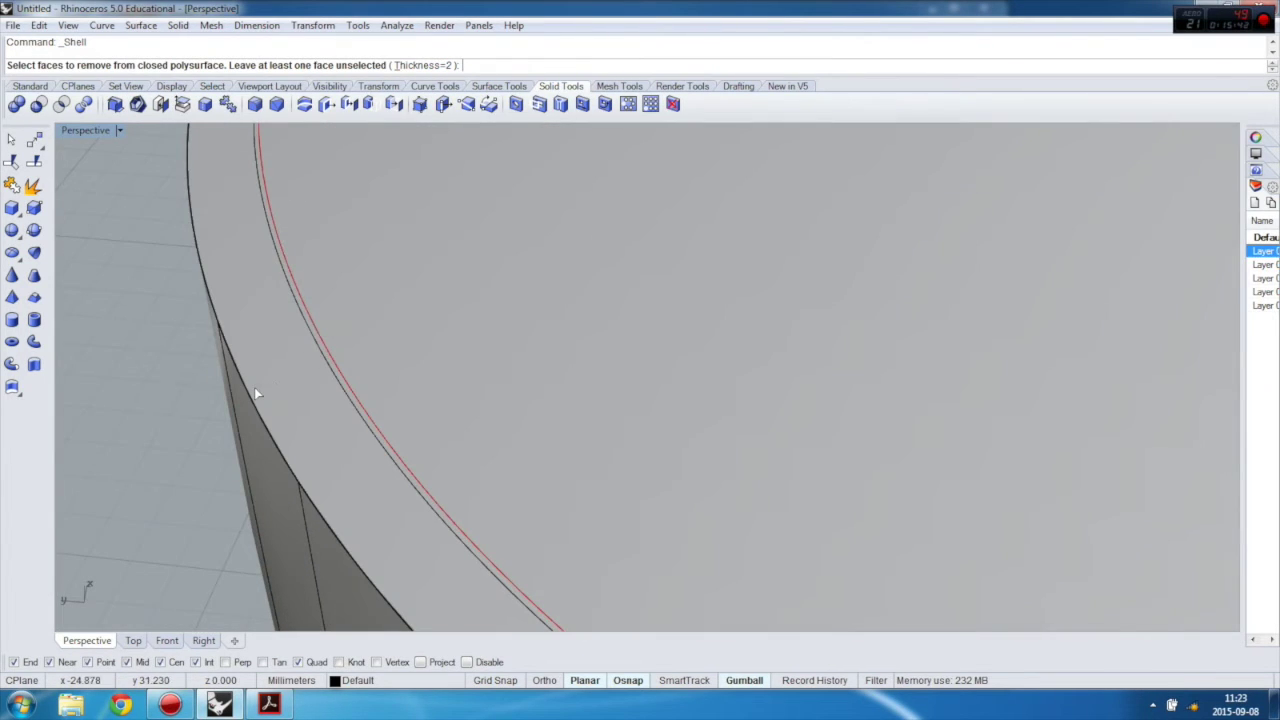
pyautogui.scroll(-10, 290, 370)
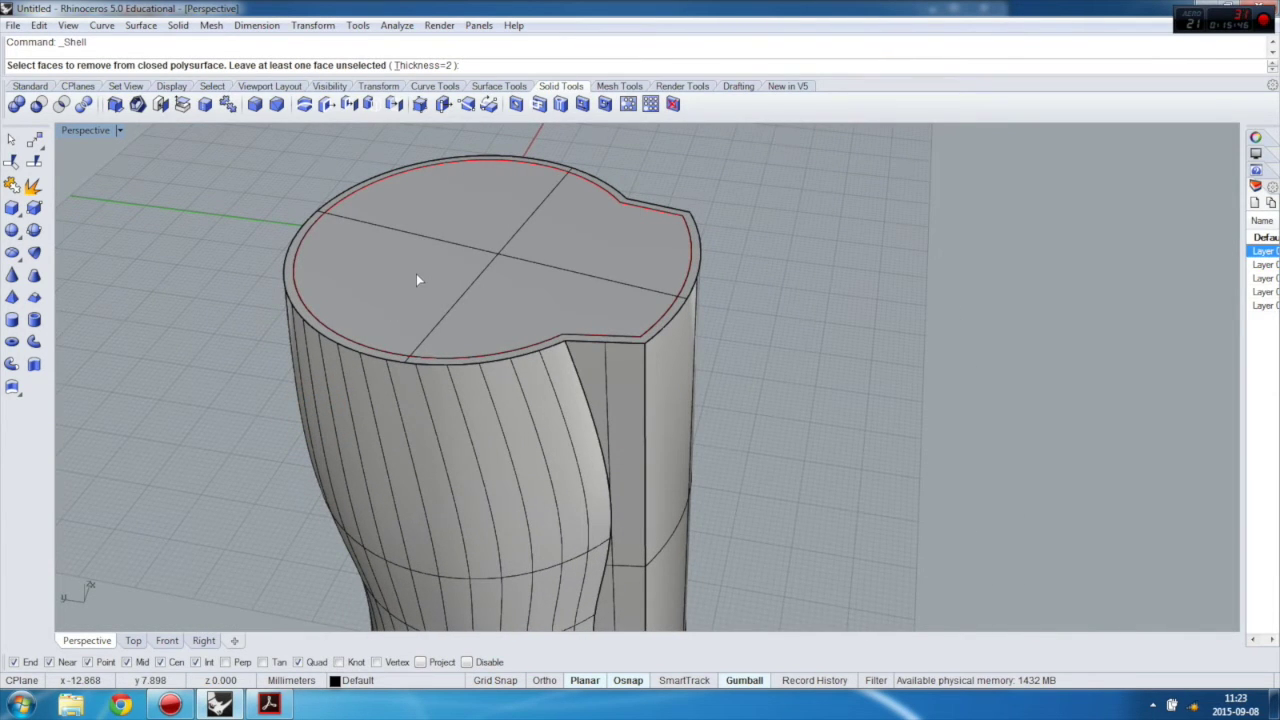
pyautogui.click(418, 280)
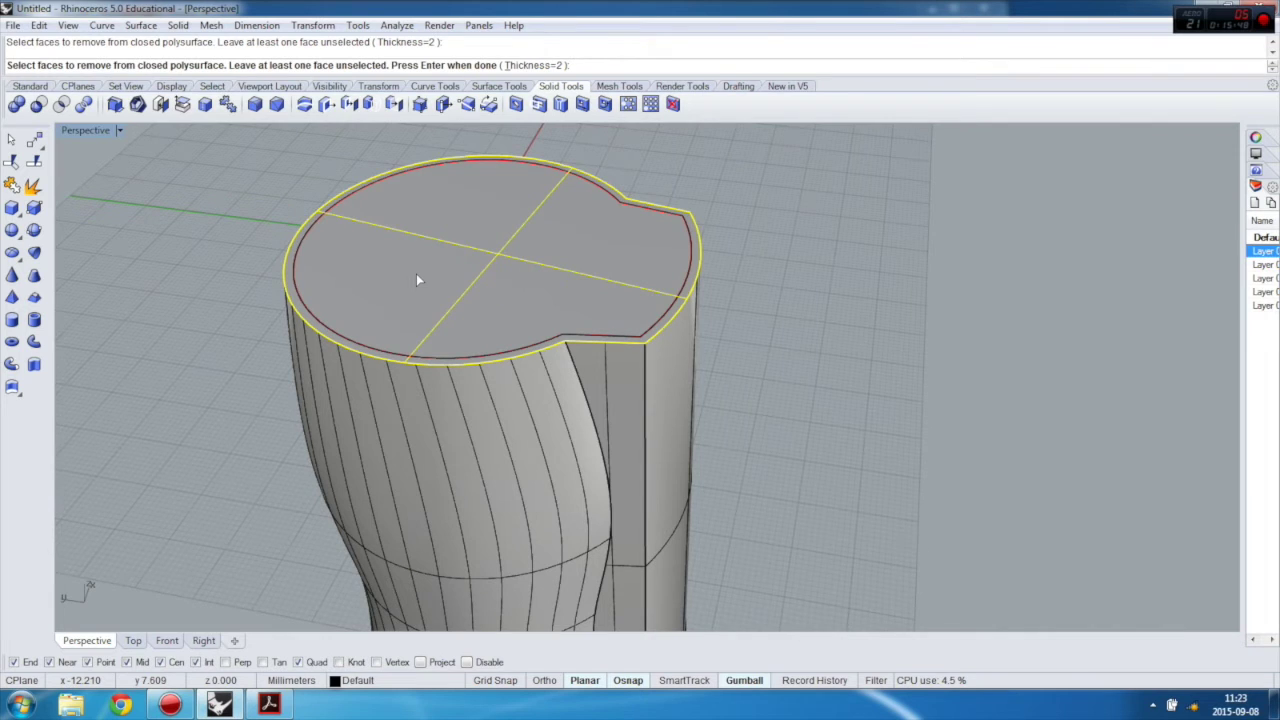
pyautogui.press('Return')
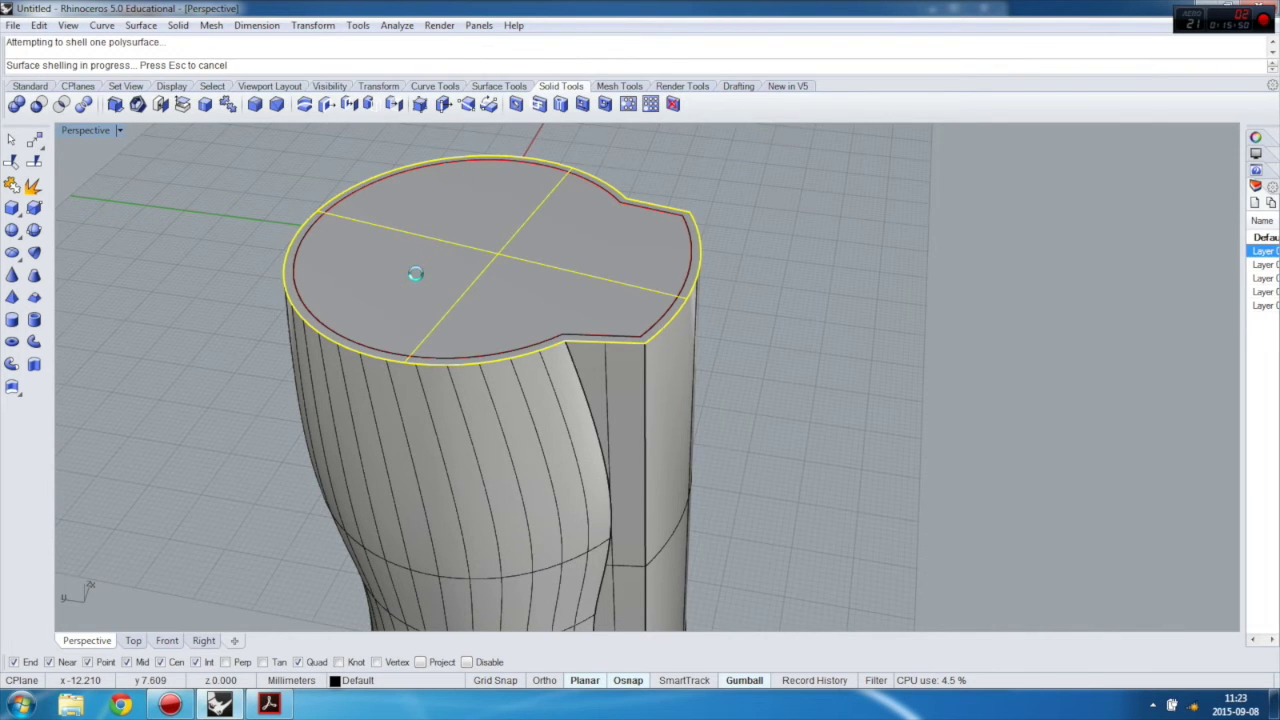
# Step: Examine the shelled body's inner walls, floor, rim and neck junction from above and from the side
pyautogui.moveTo(675, 243); pyautogui.dragTo(516, 281, button='right')
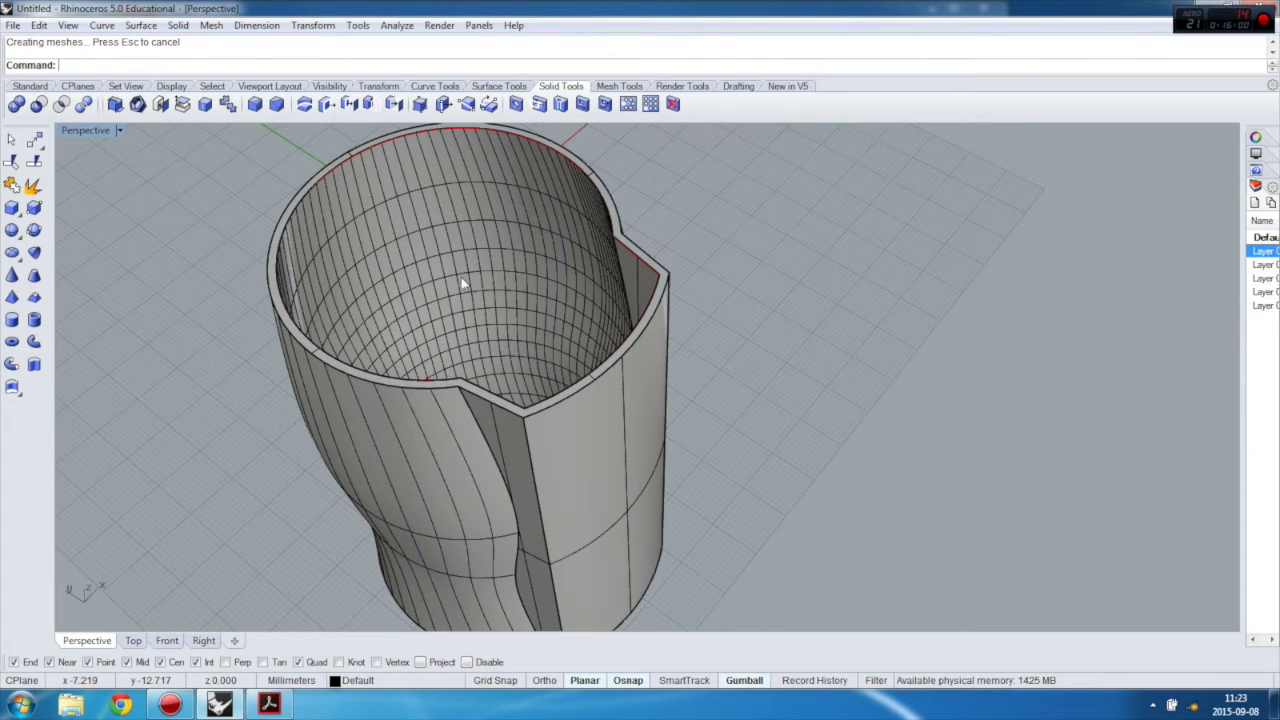
pyautogui.moveTo(435, 322); pyautogui.dragTo(459, 290, button='right')
pyautogui.scroll(-5, 459, 288)
pyautogui.moveTo(467, 336); pyautogui.dragTo(490, 394, button='right')
pyautogui.scroll(6, 490, 394)
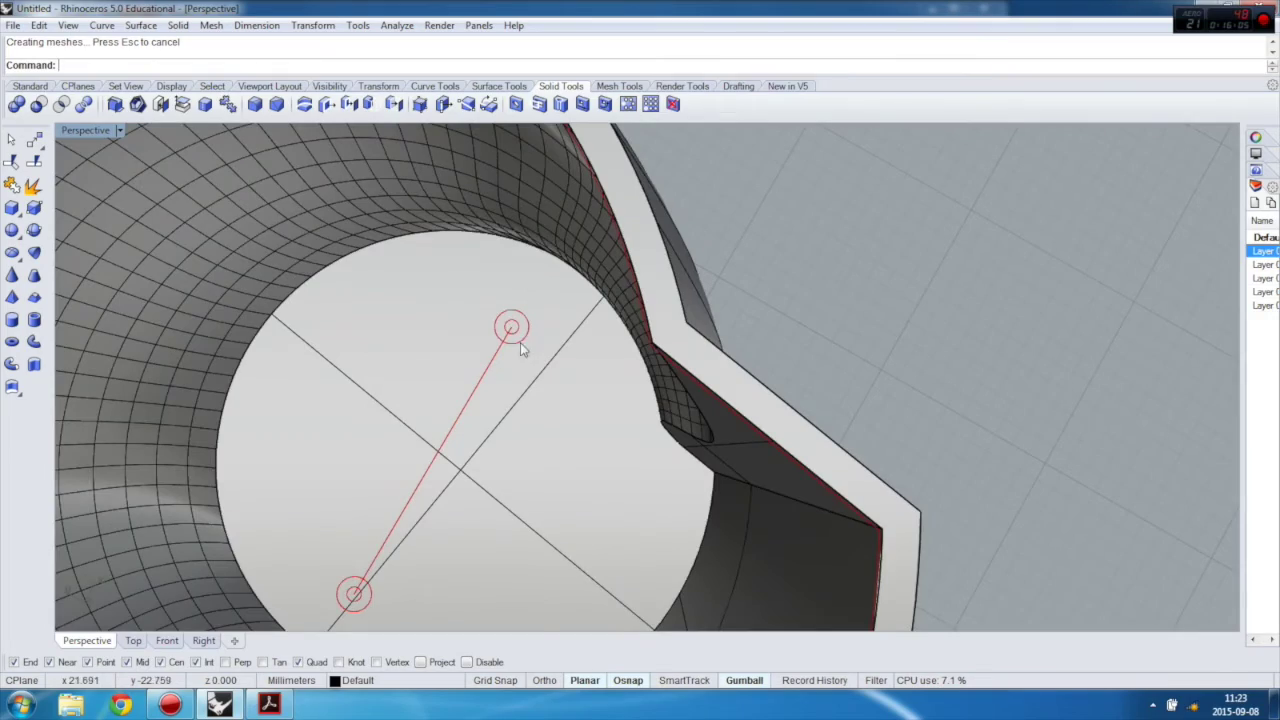
pyautogui.scroll(-4, 501, 277)
pyautogui.moveTo(405, 429); pyautogui.dragTo(477, 315, button='right')
pyautogui.scroll(-6, 474, 300)
pyautogui.scroll(5, 505, 450)
pyautogui.moveTo(534, 429); pyautogui.dragTo(611, 403, button='right')
pyautogui.scroll(-5, 586, 309)
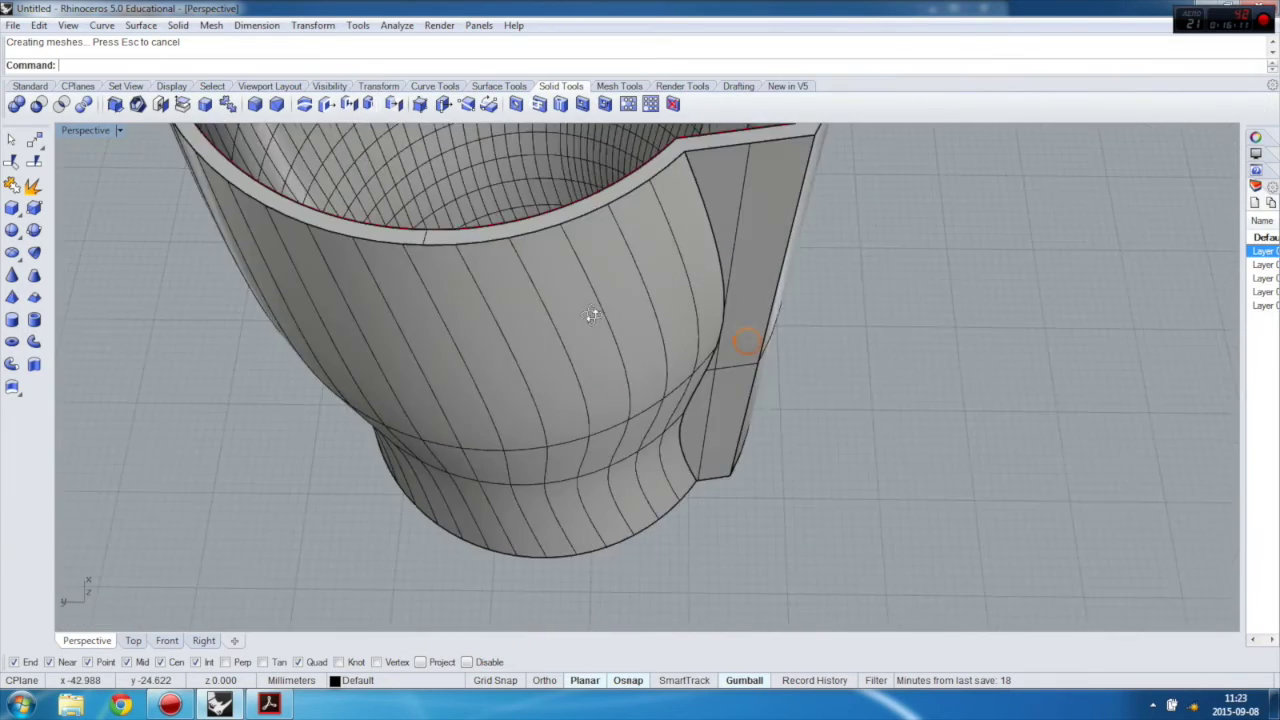
pyautogui.scroll(8, 557, 274)
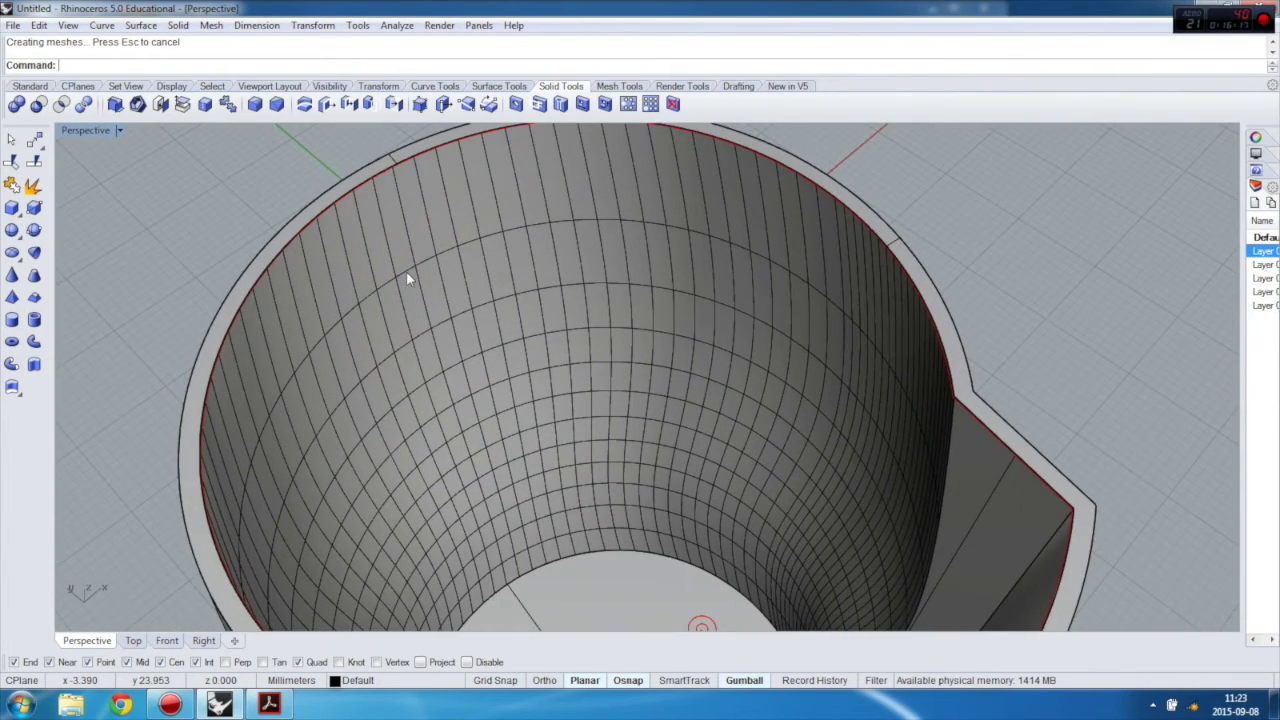
pyautogui.scroll(5, 366, 271)
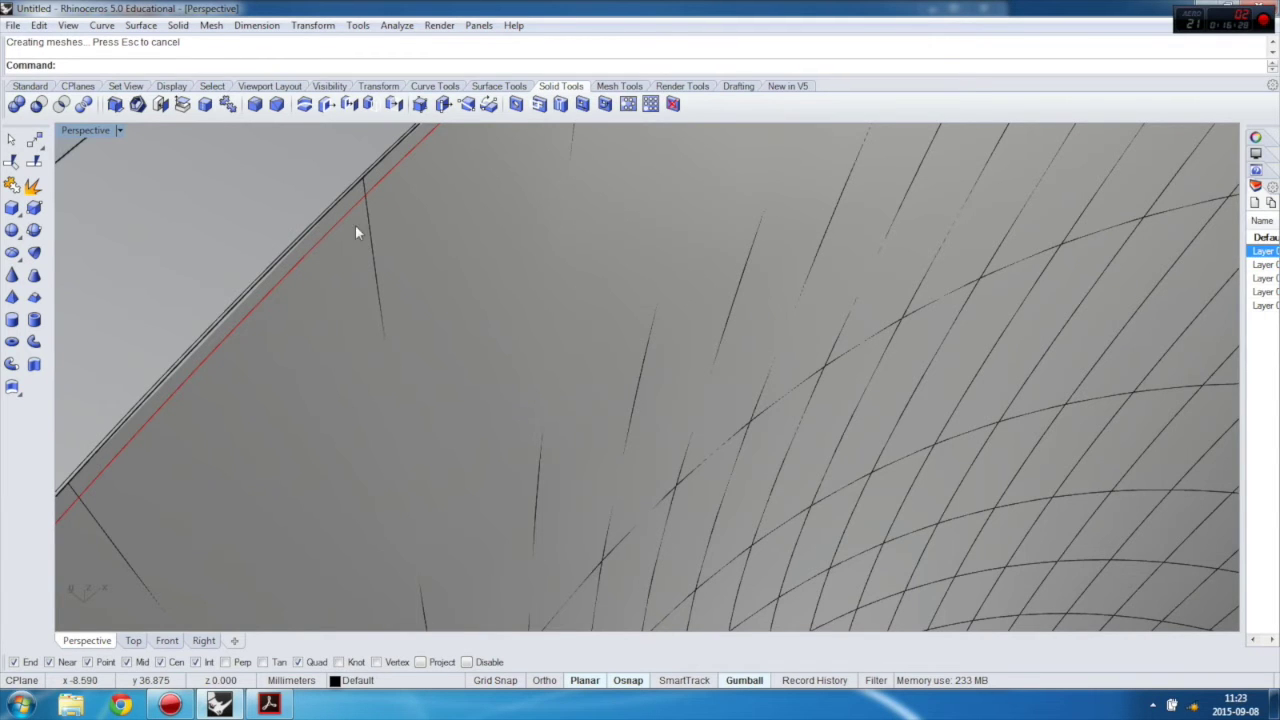
pyautogui.scroll(-5, 356, 224)
pyautogui.scroll(2, 392, 315)
# Step: Select the shelled body and hide it so that only the construction curves are shown
pyautogui.click(432, 257)
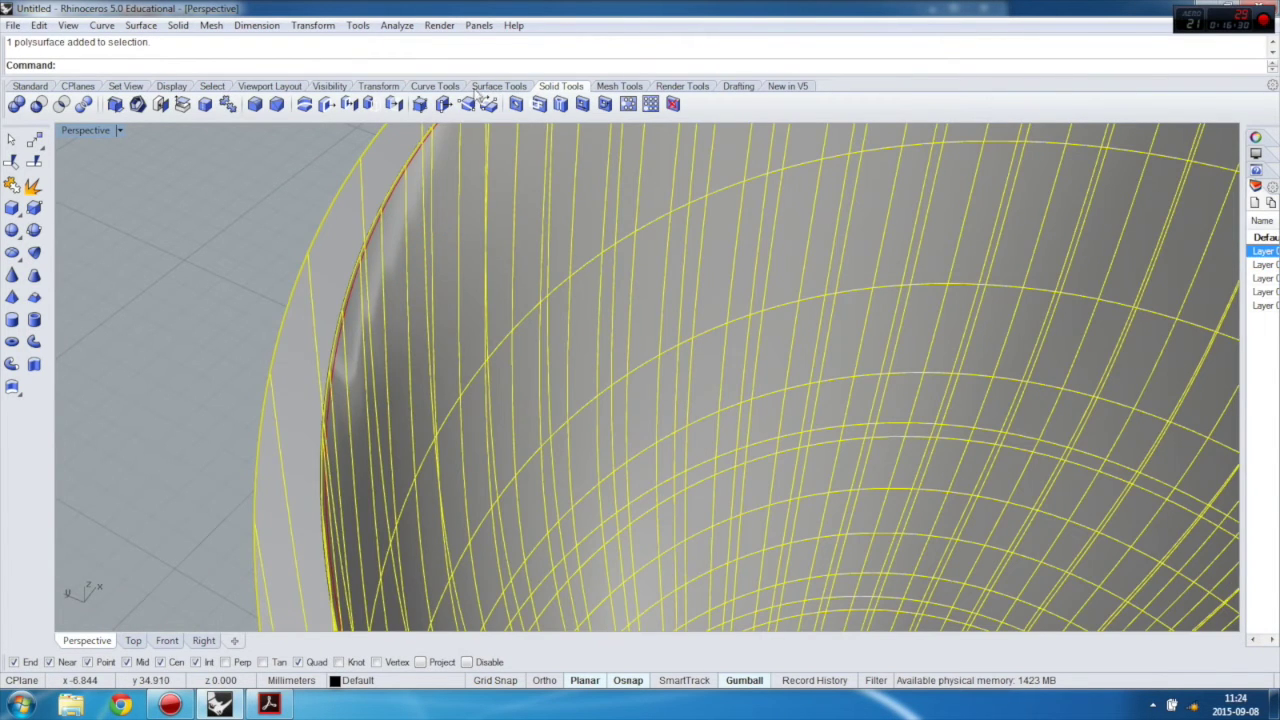
pyautogui.click(30, 86)
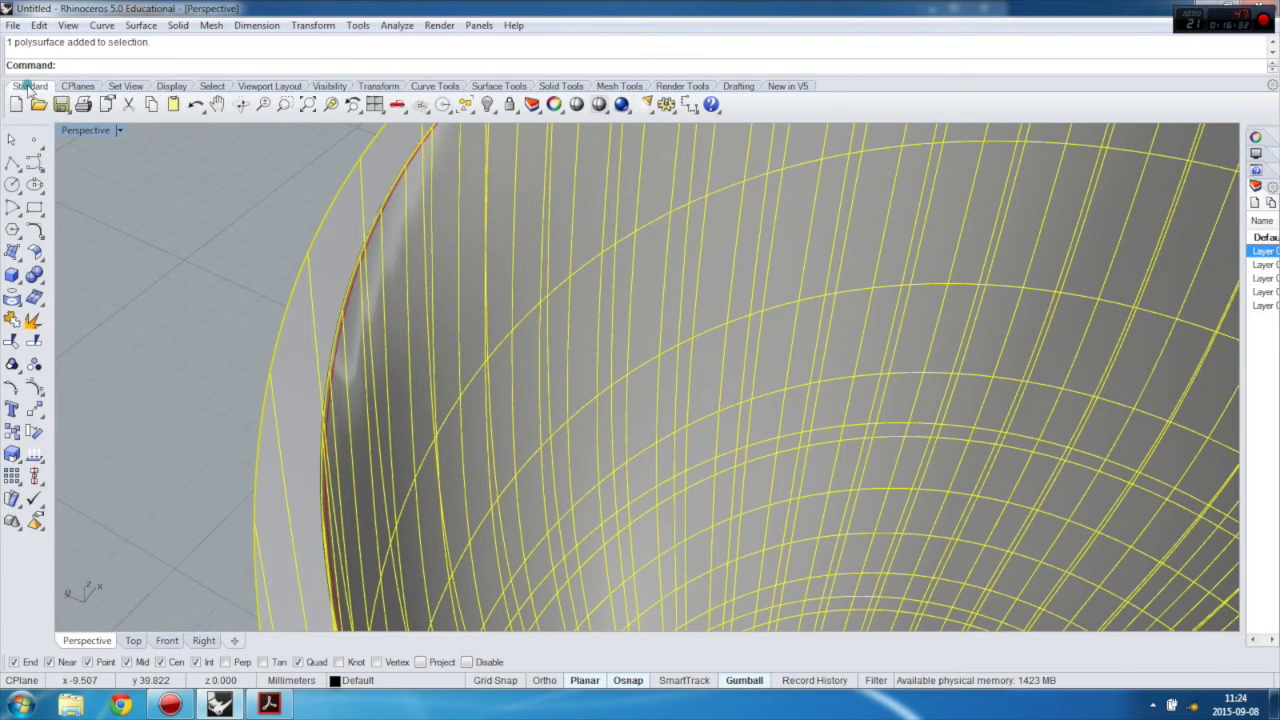
pyautogui.click(488, 105)
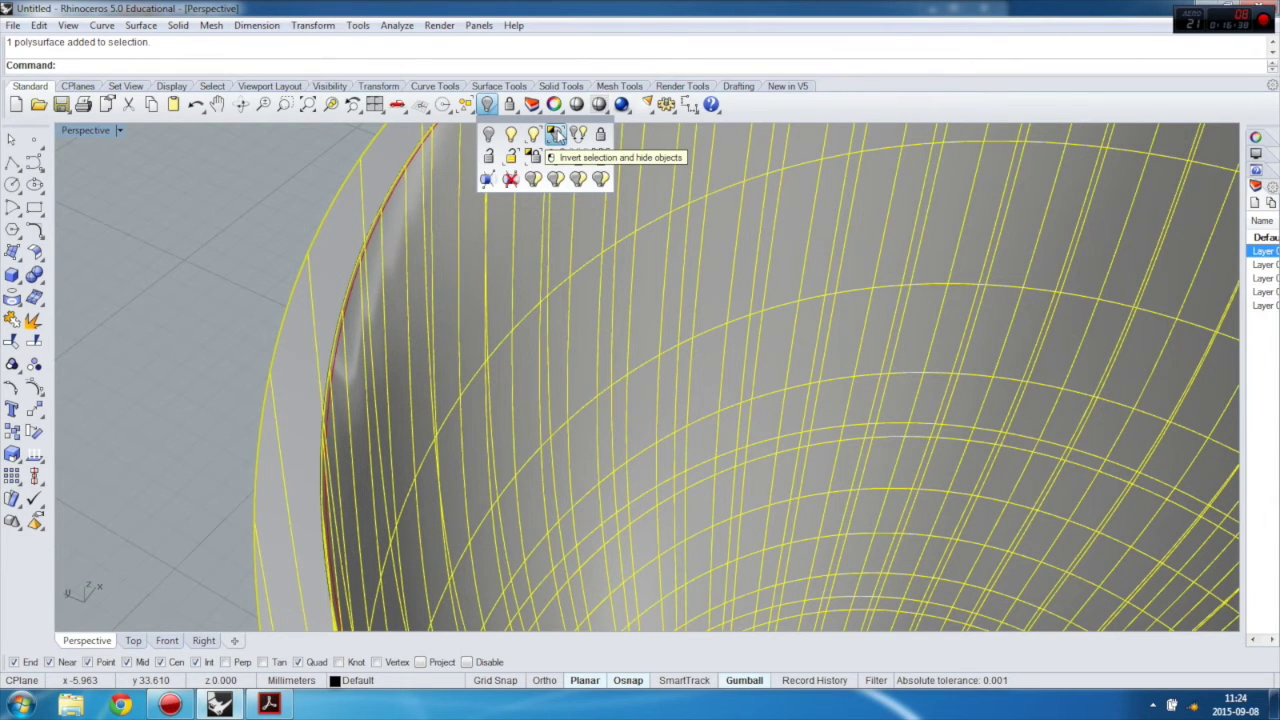
pyautogui.click(488, 134)
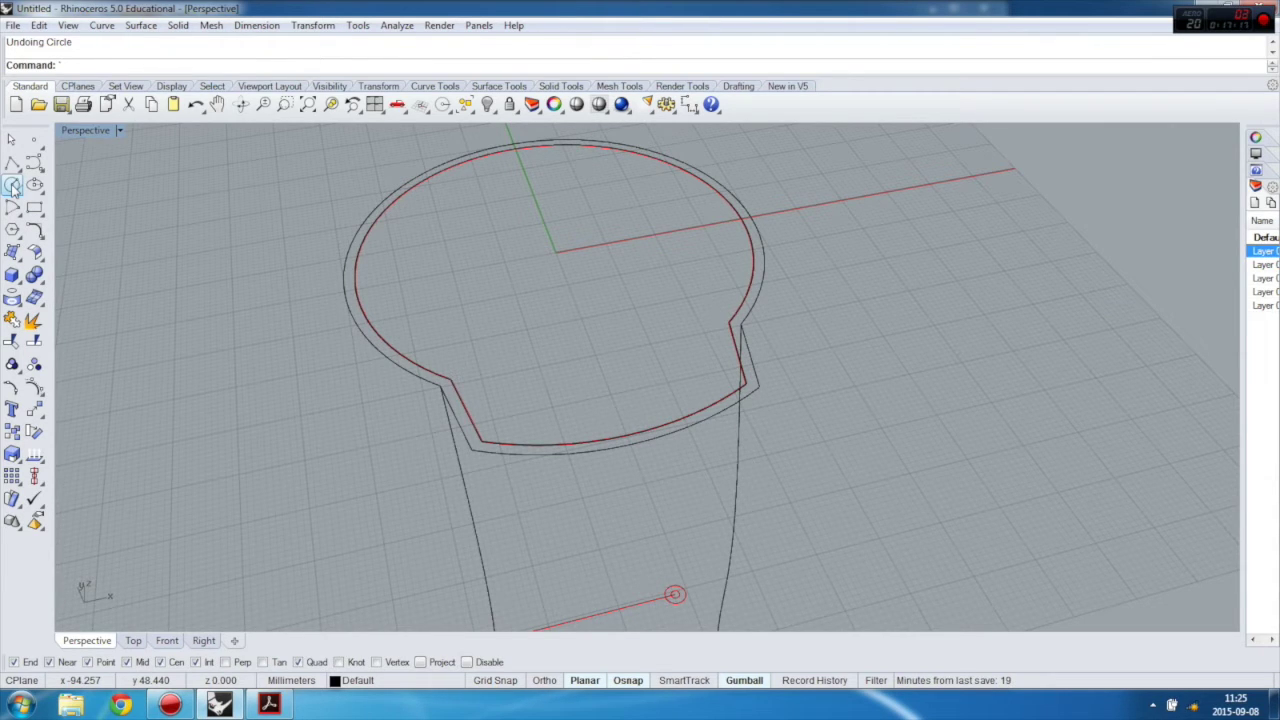
# Step: Draw a circle centred on the origin just inside the inner outline and examine the gap between the two curves
pyautogui.click(12, 185)
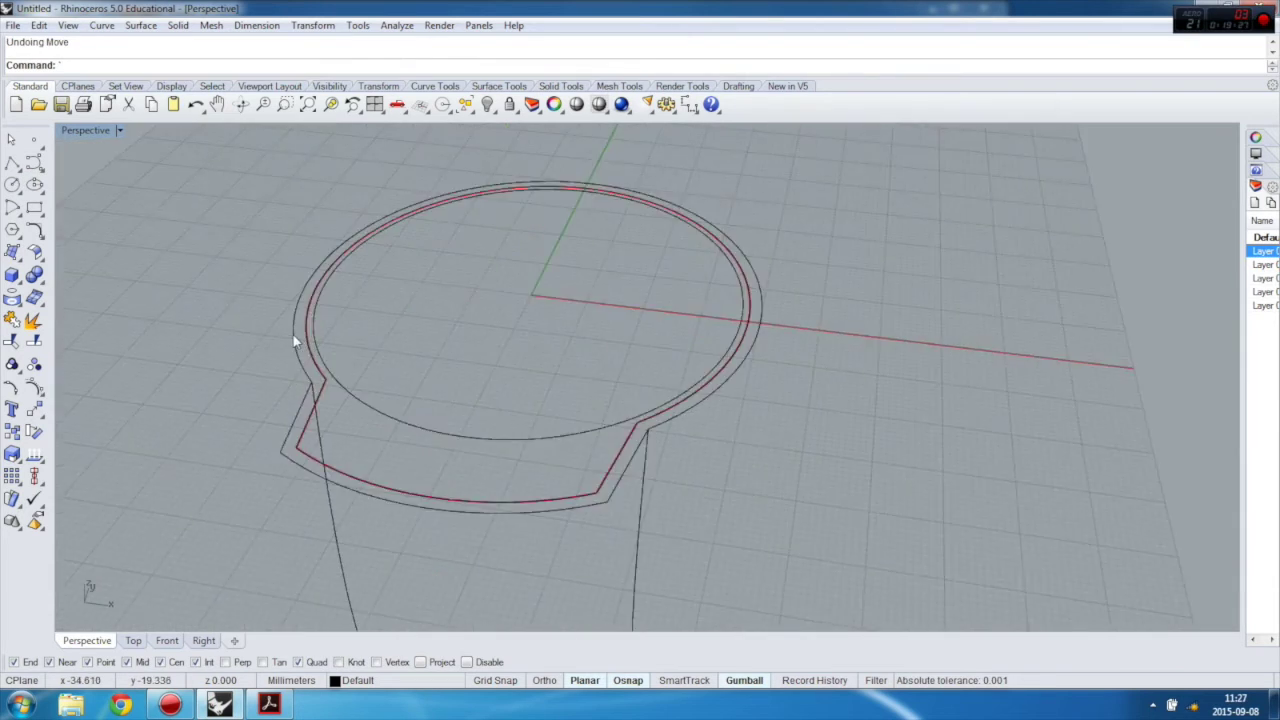
pyautogui.scroll(6, 288, 335)
pyautogui.moveTo(266, 336); pyautogui.dragTo(281, 326, button='right')
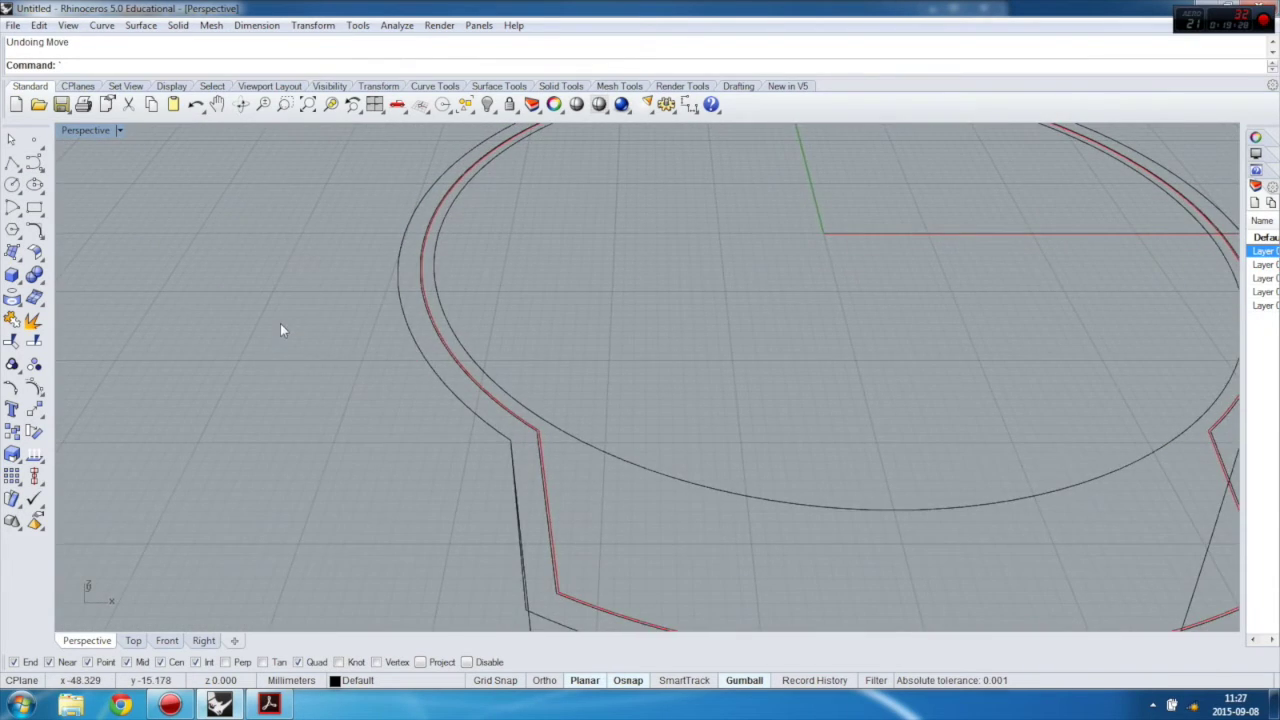
pyautogui.moveTo(451, 312); pyautogui.dragTo(429, 326, button='right')
pyautogui.scroll(-6, 425, 322)
pyautogui.scroll(5, 405, 302)
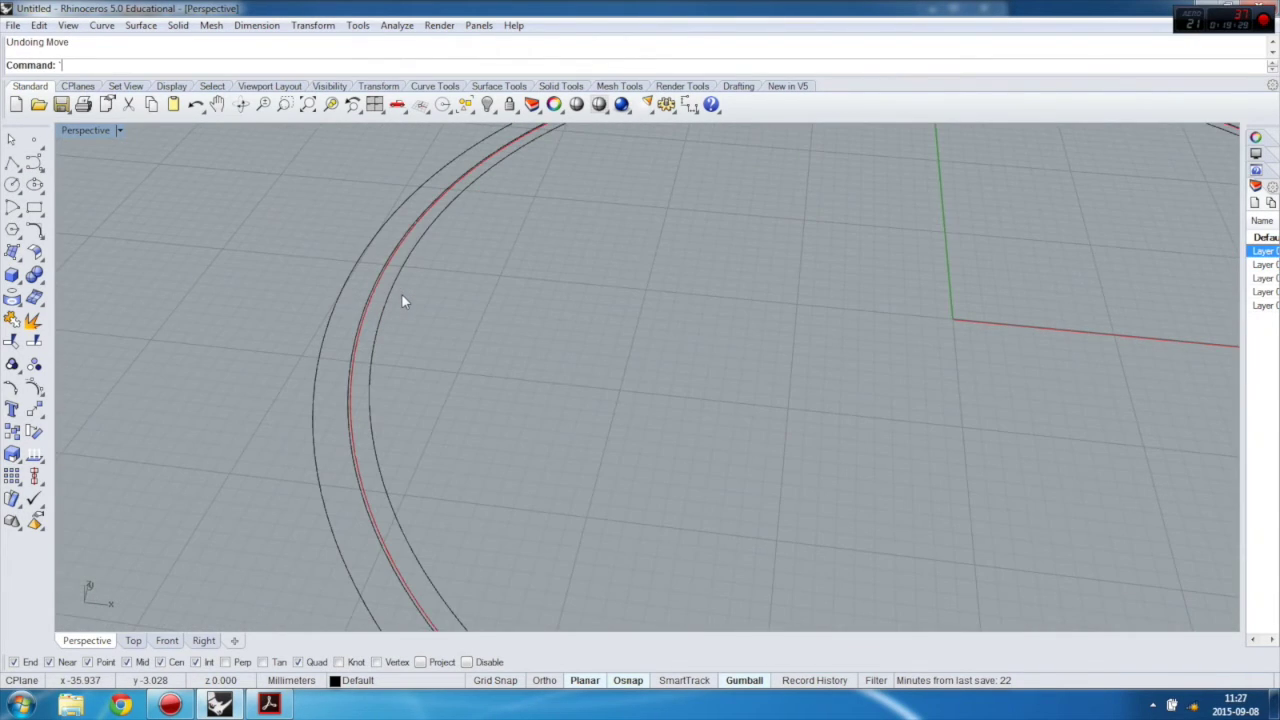
pyautogui.scroll(-1, 437, 316)
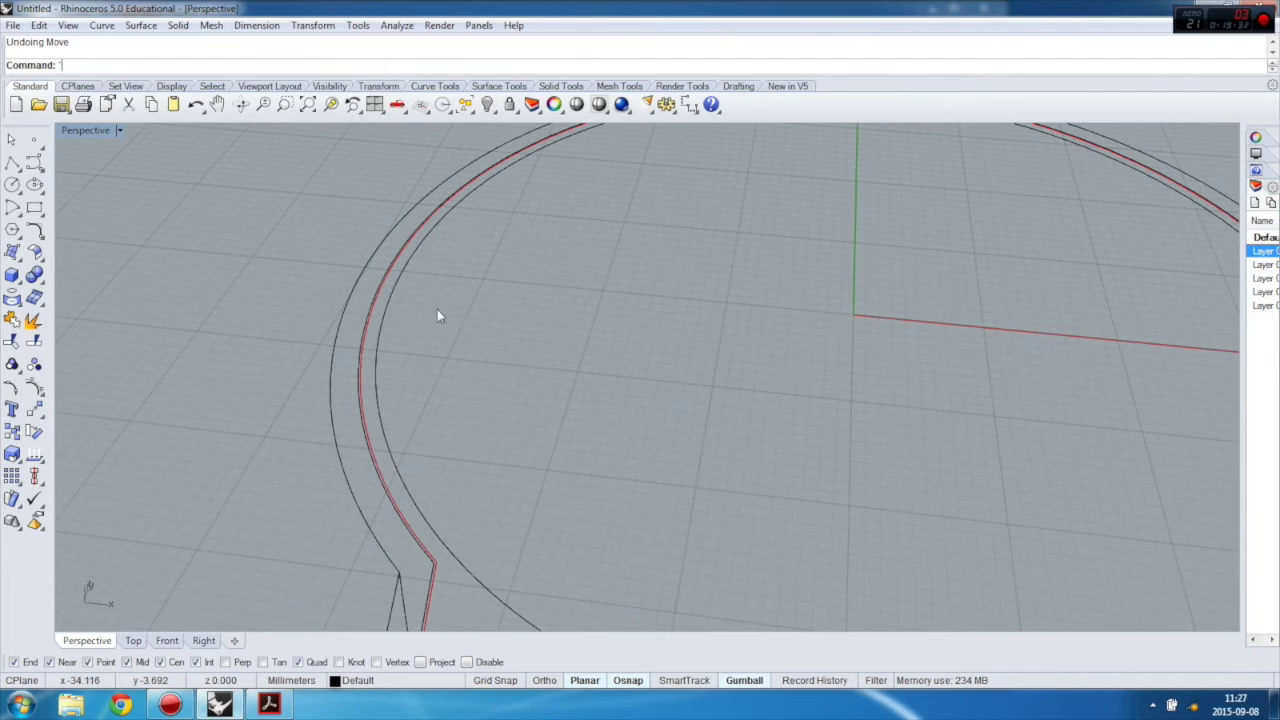
# Step: Try to offset the inner outline inward by 1.2519 mm, picking the distance between the outline and the inner circle
pyautogui.moveTo(410, 348); pyautogui.dragTo(405, 329, button='right')
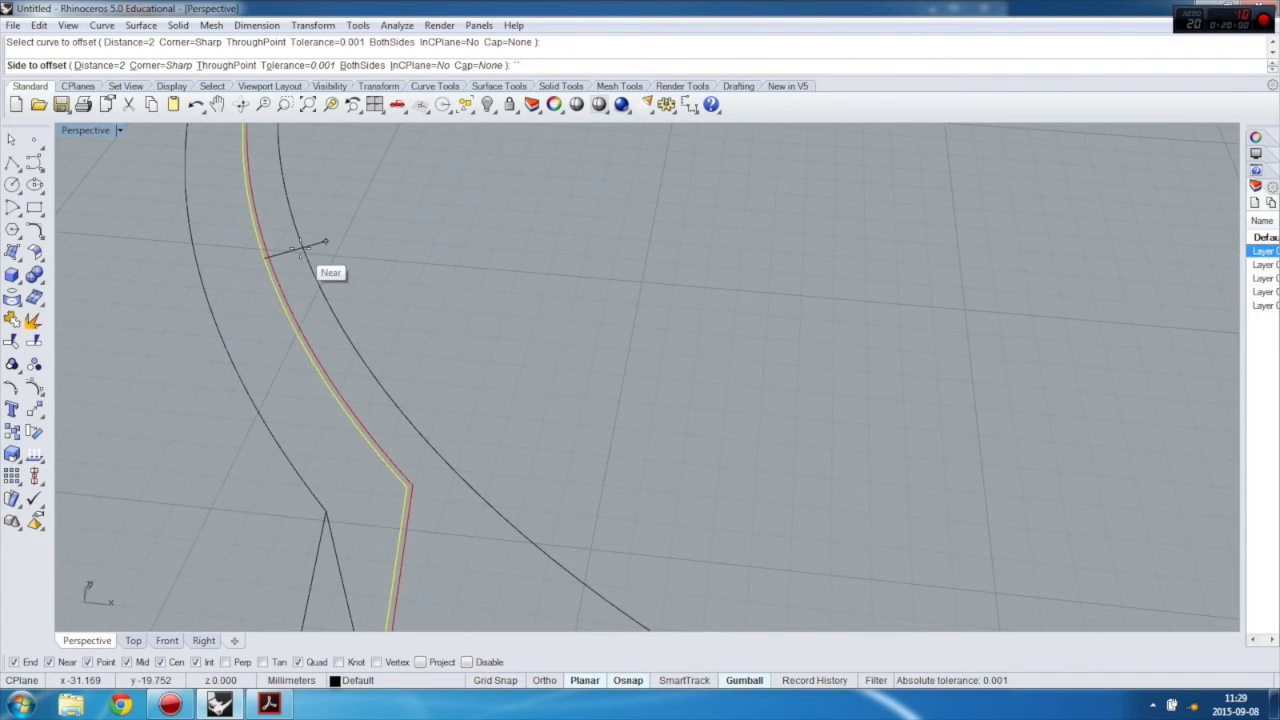
pyautogui.click(99, 67)
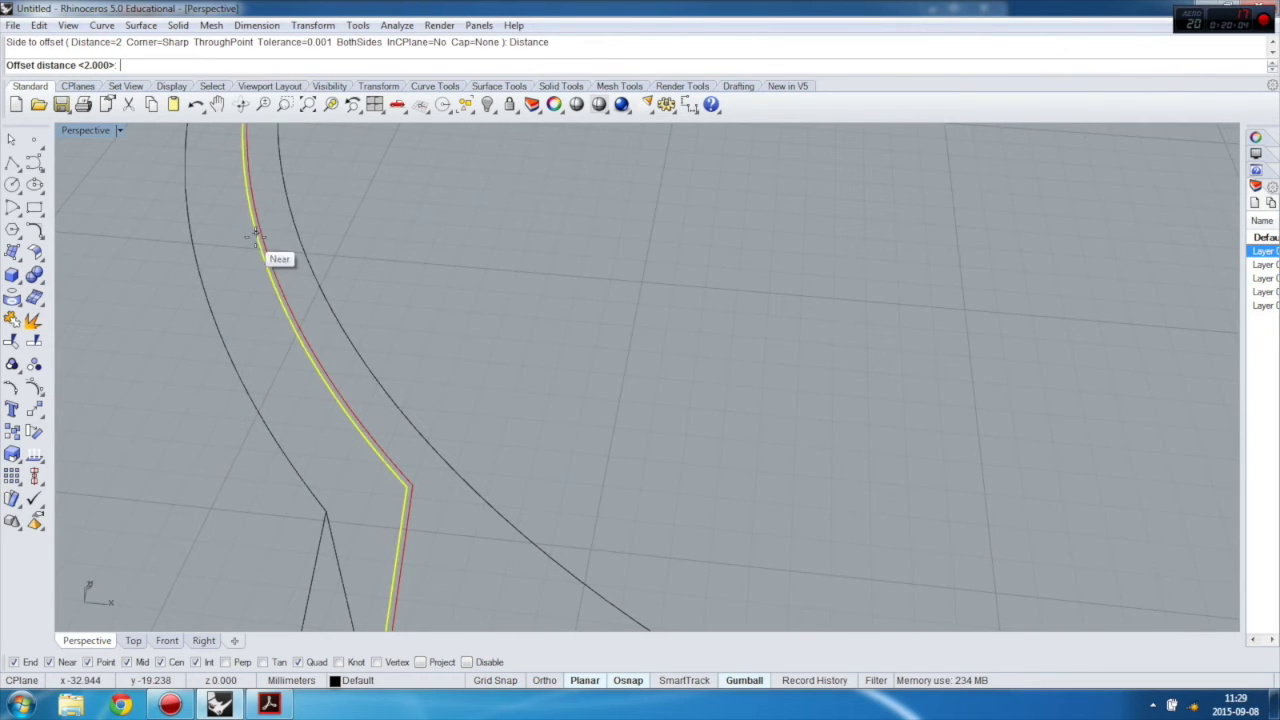
pyautogui.click(280, 302)
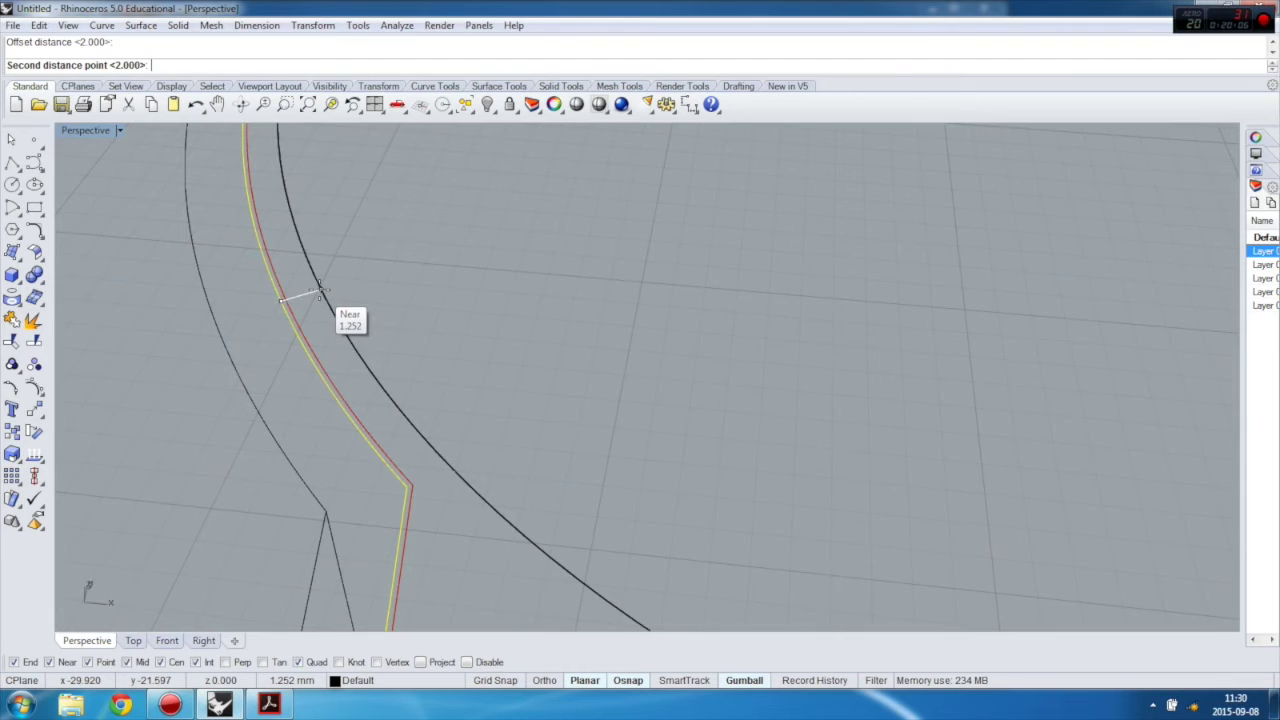
pyautogui.click(321, 293)
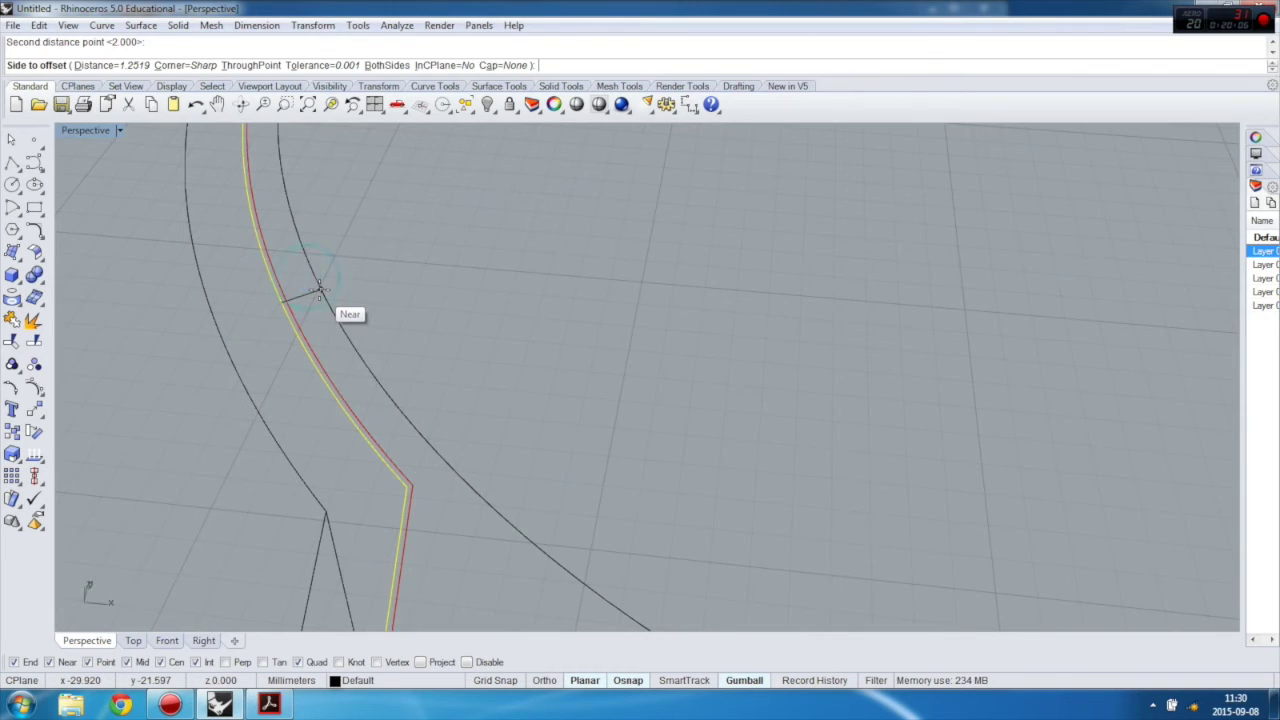
pyautogui.click(390, 271)
# Step: Offset the inner outline inward by about 1.251 mm, picking the distance from the outline to the guide circle
pyautogui.scroll(4, 362, 325)
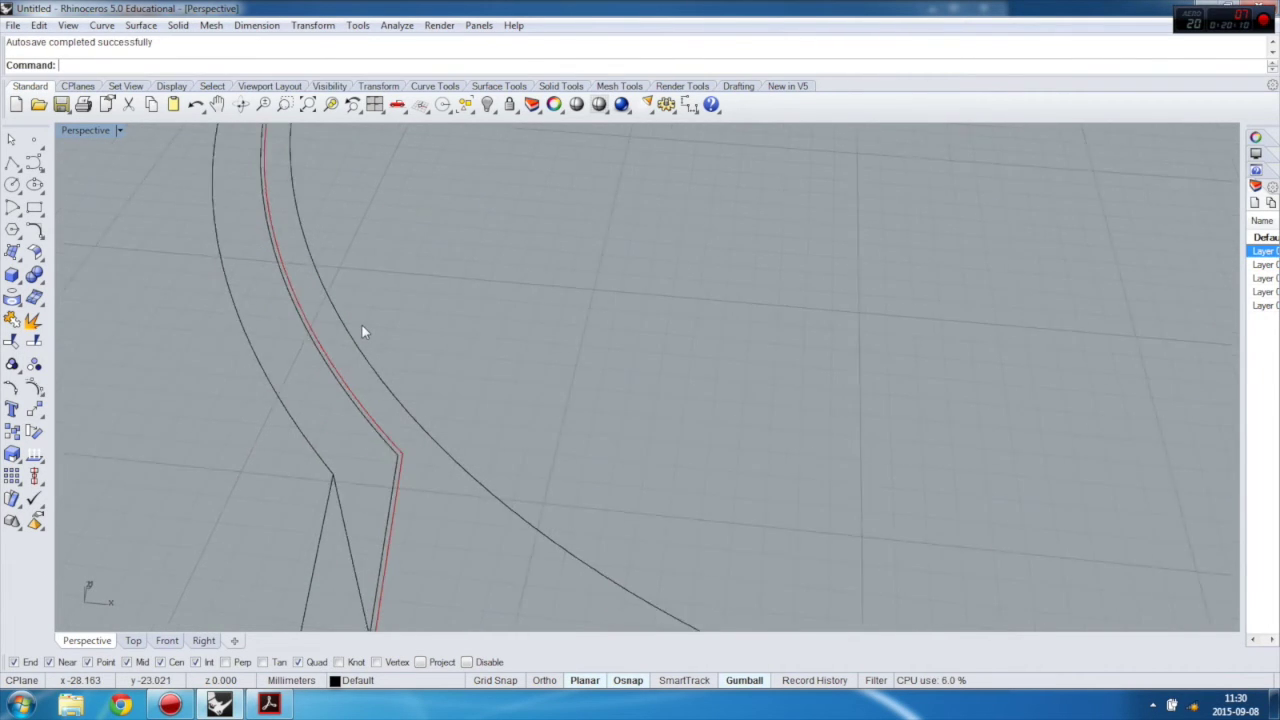
pyautogui.press('Return')
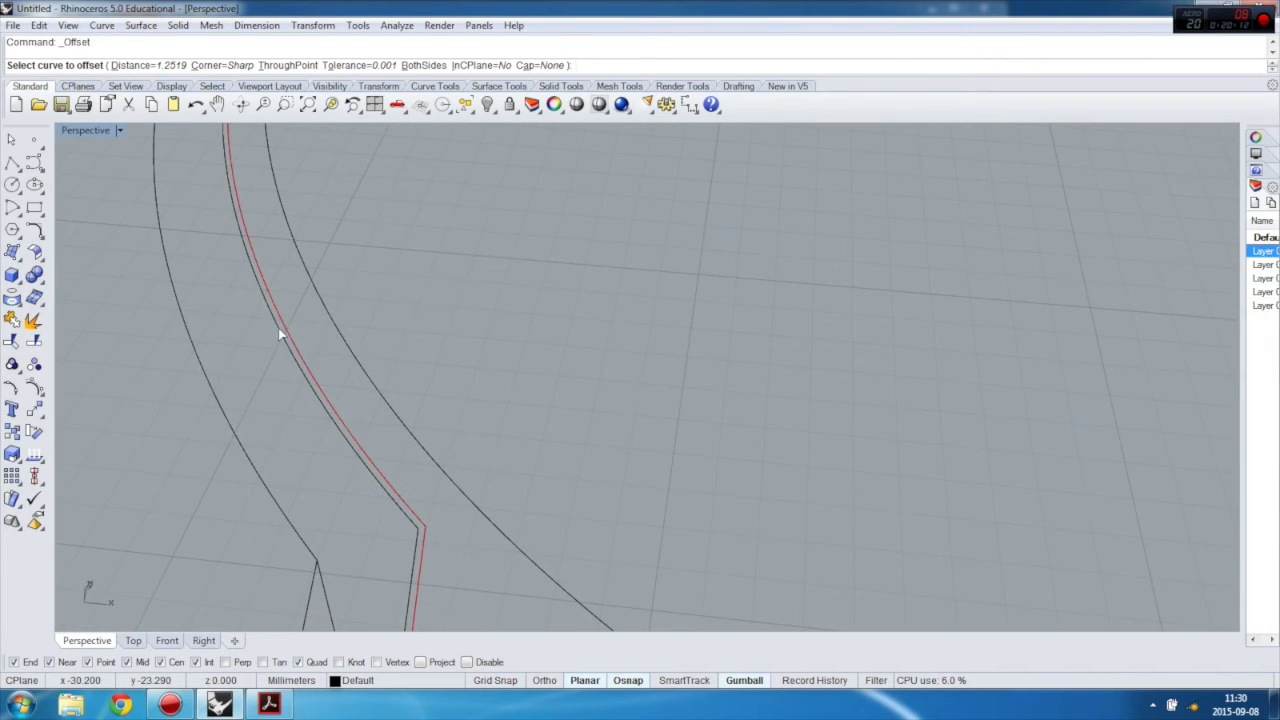
pyautogui.click(280, 330)
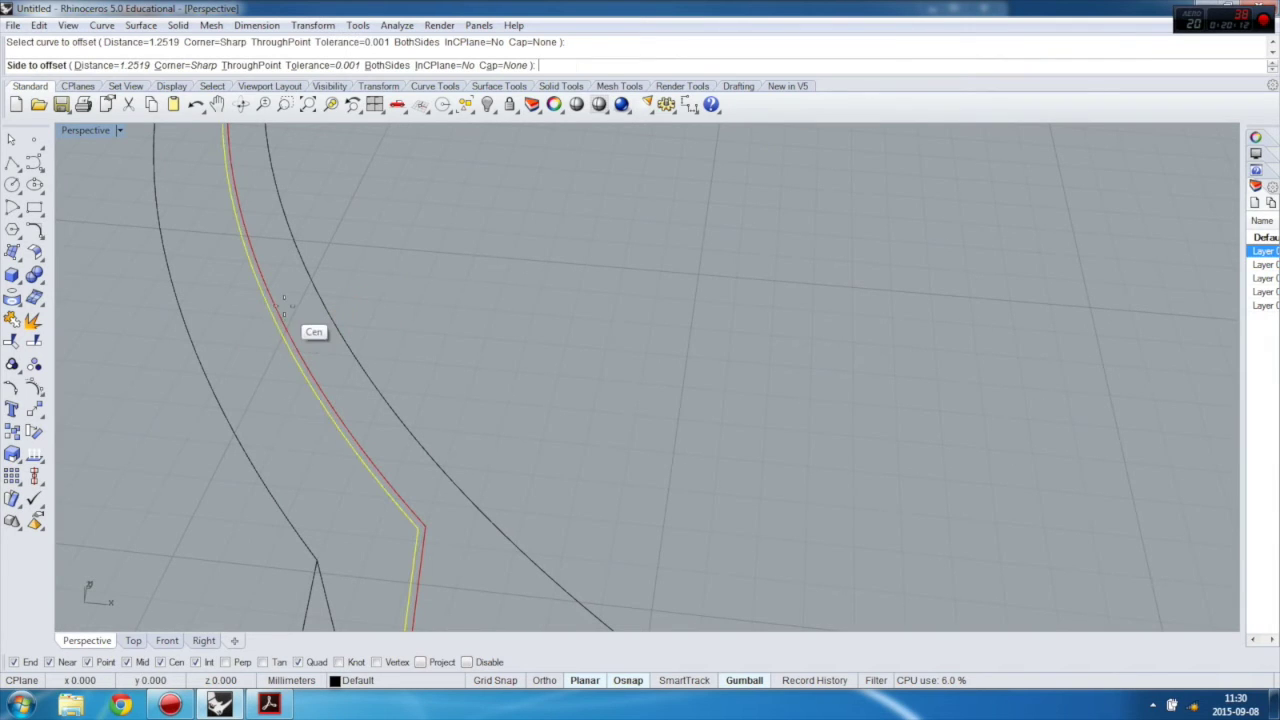
pyautogui.click(97, 65)
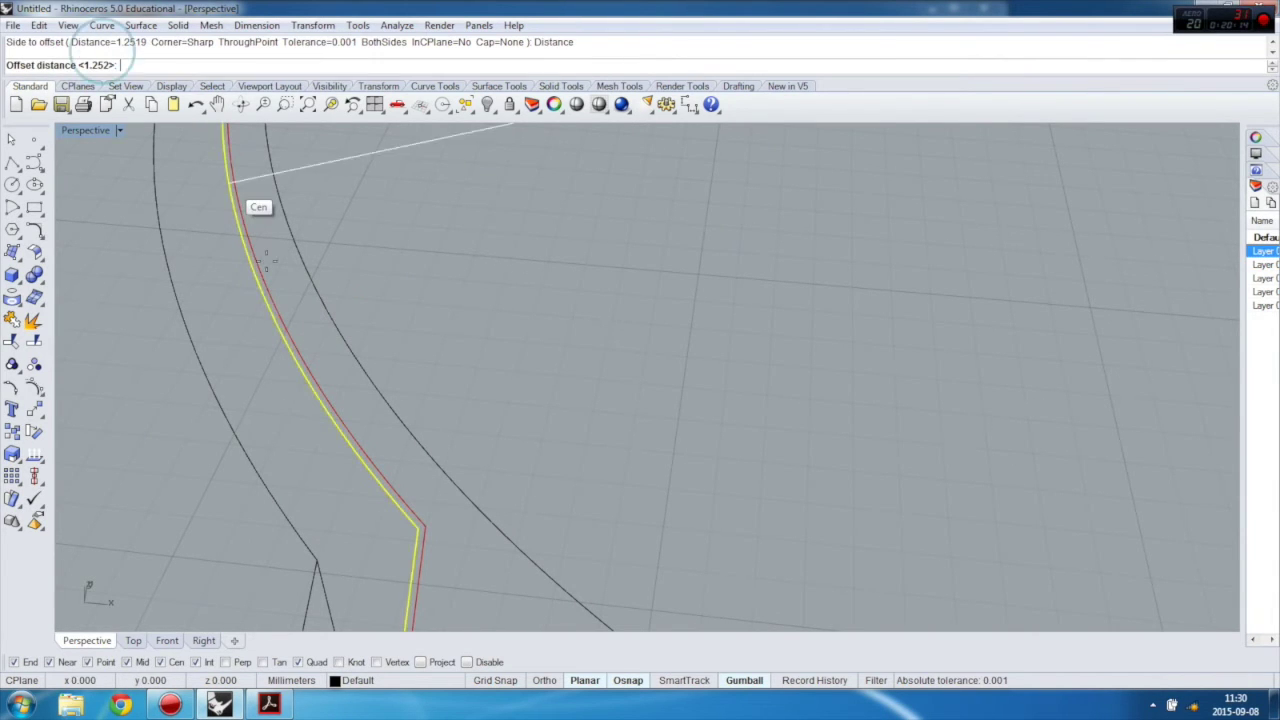
pyautogui.click(290, 353)
pyautogui.click(356, 341)
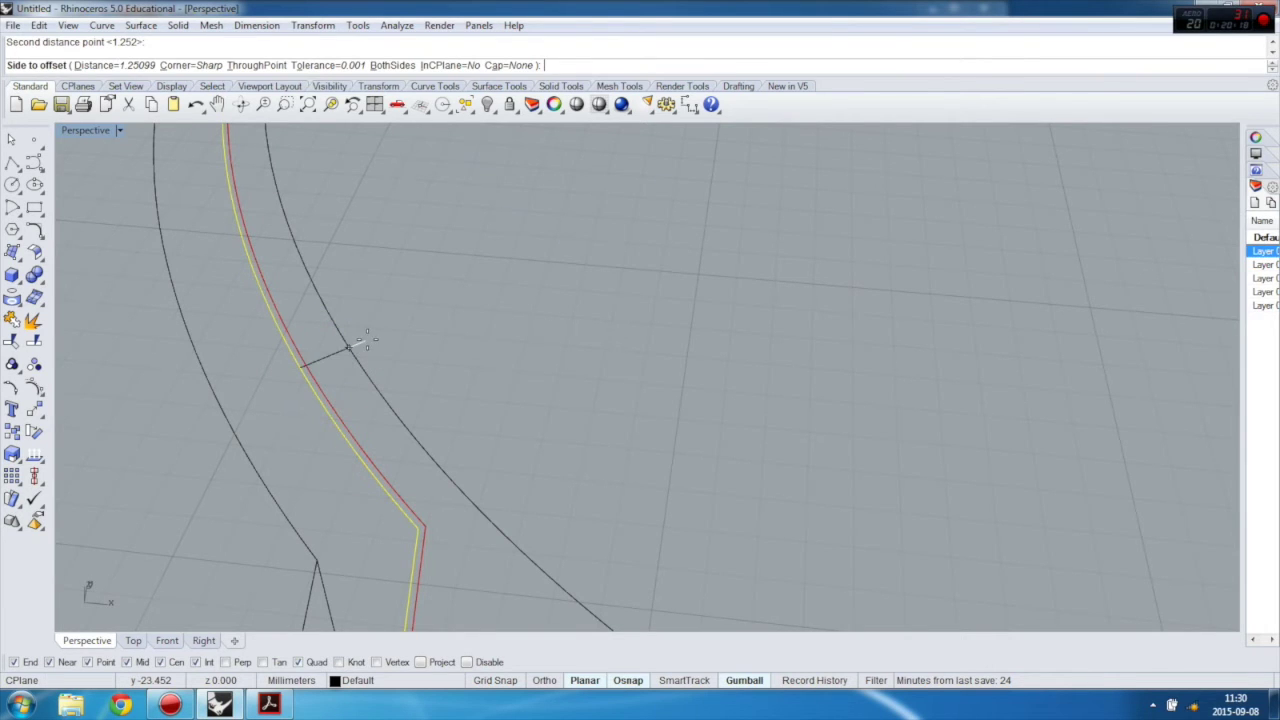
pyautogui.click(377, 340)
# Step: Delete the guide circle inside the newly offset outline
pyautogui.scroll(-2, 400, 360)
pyautogui.click(453, 424)
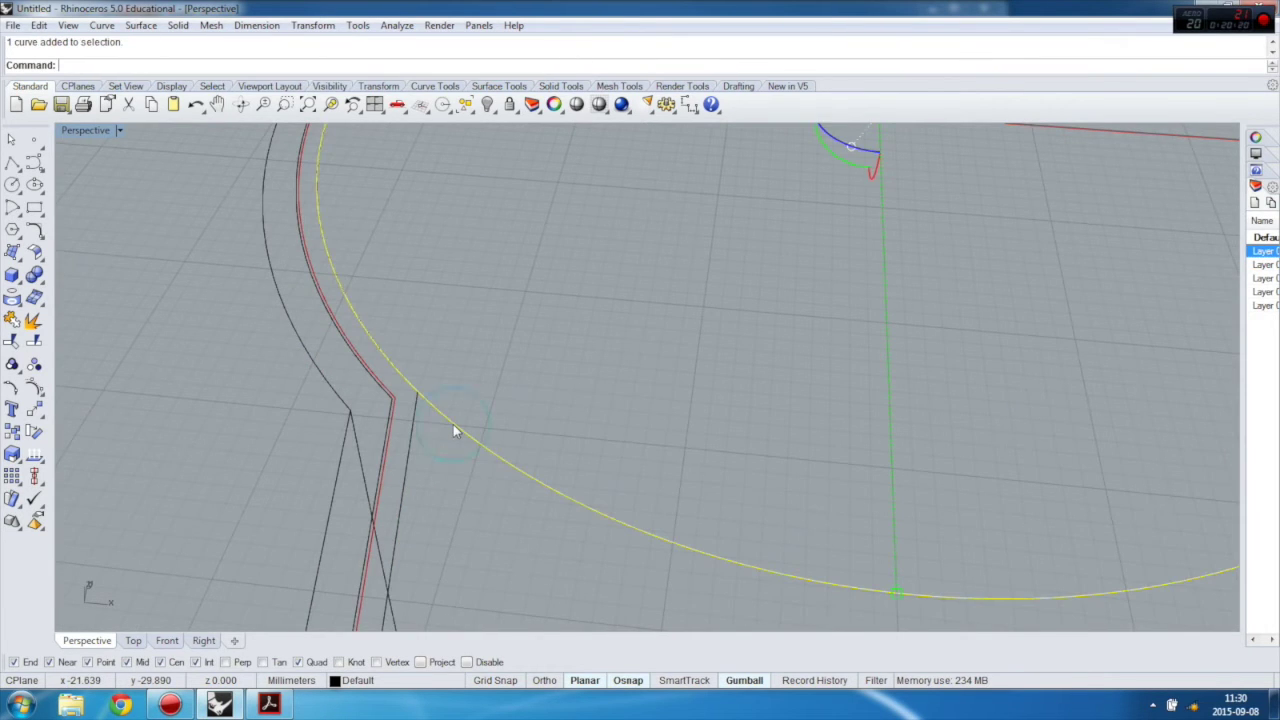
pyautogui.press('Delete')
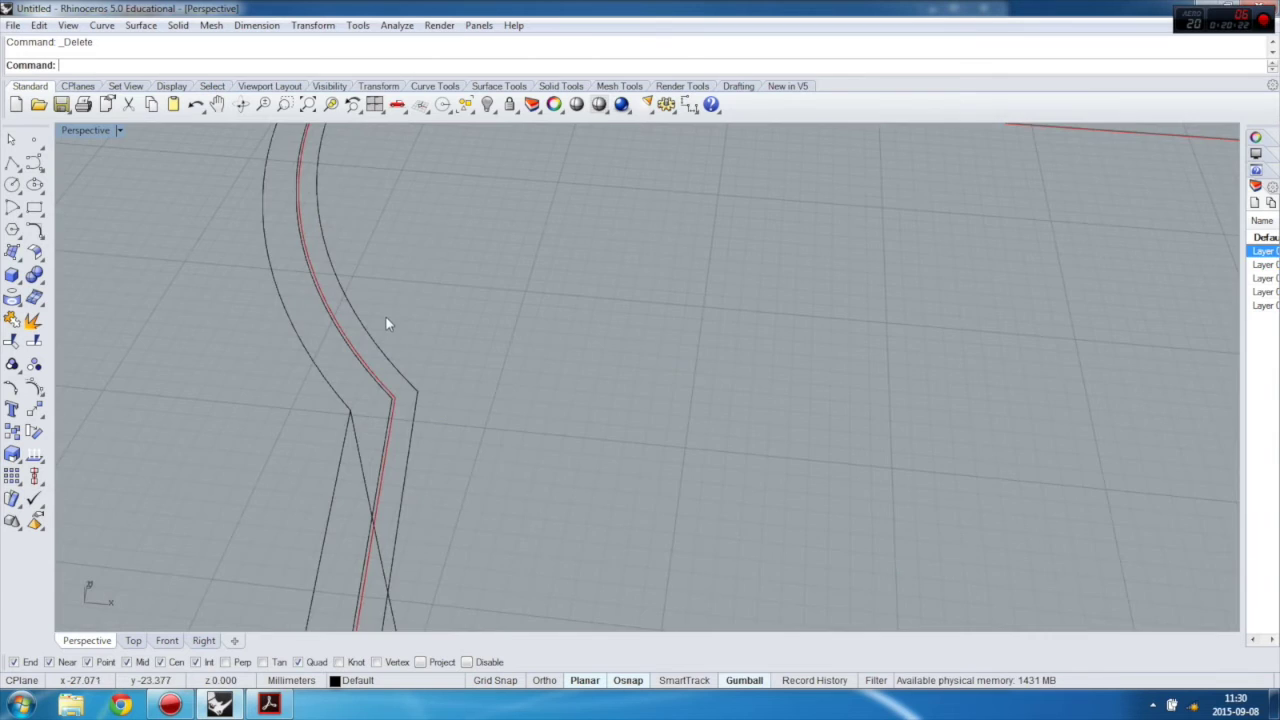
# Step: Move the innermost offset outline straight down by 2.1 mm from the origin
pyautogui.scroll(-3, 386, 317)
pyautogui.moveTo(419, 374)
pyautogui.mouseDown(button='right')
pyautogui.moveTo(443, 392)
pyautogui.moveTo(422, 373)
pyautogui.mouseUp(button='right')
pyautogui.scroll(-1, 440, 385)
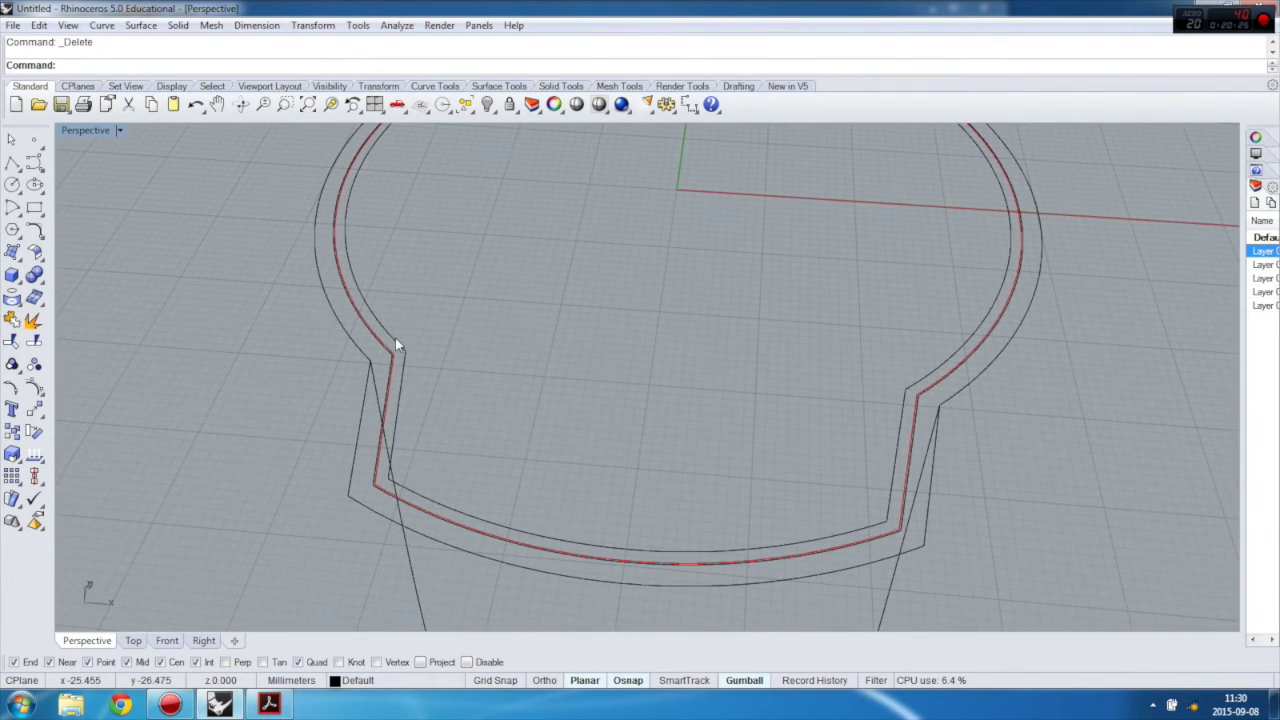
pyautogui.moveTo(366, 291); pyautogui.dragTo(363, 237, button='right')
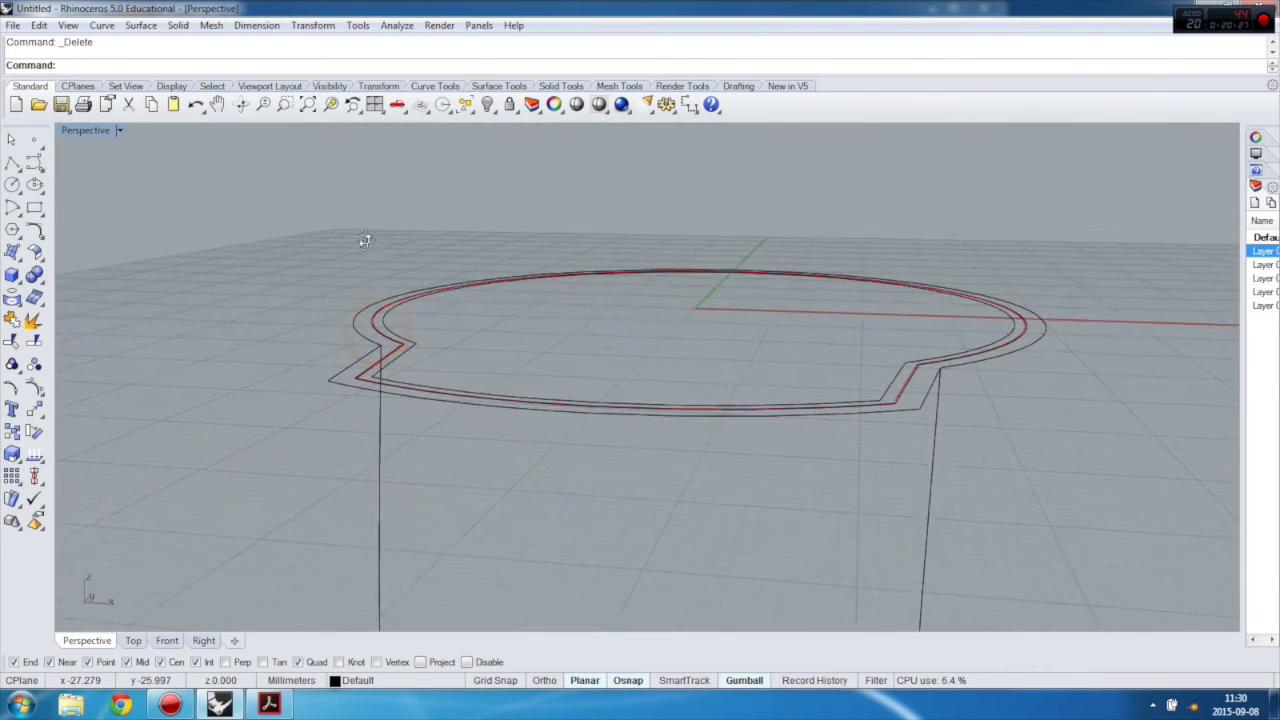
pyautogui.click(409, 342)
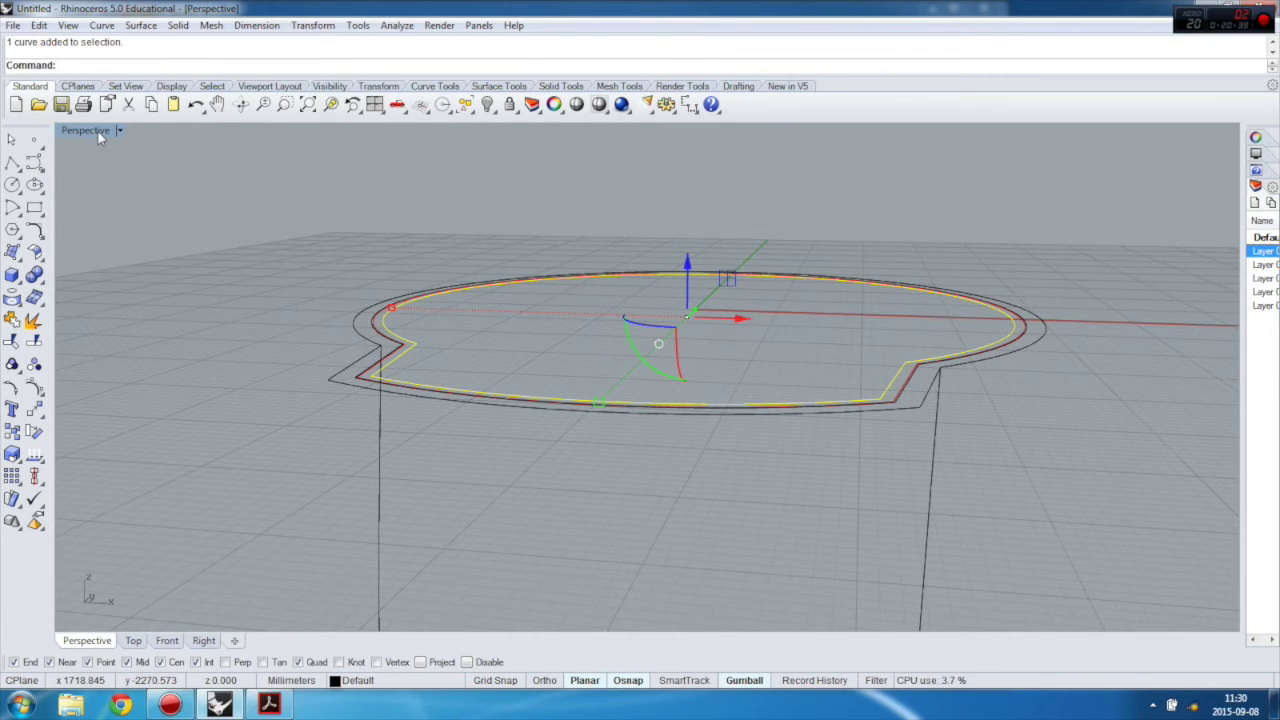
pyautogui.click(36, 411)
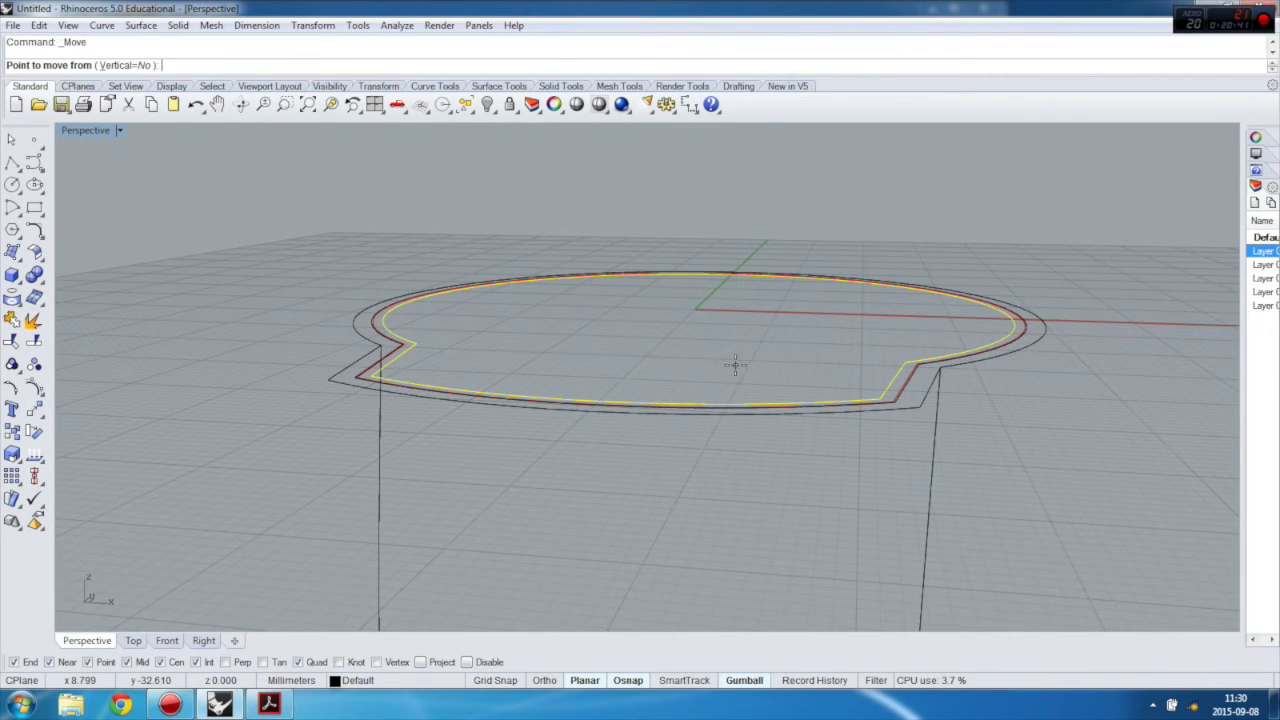
pyautogui.write('0')
pyautogui.press('Return')
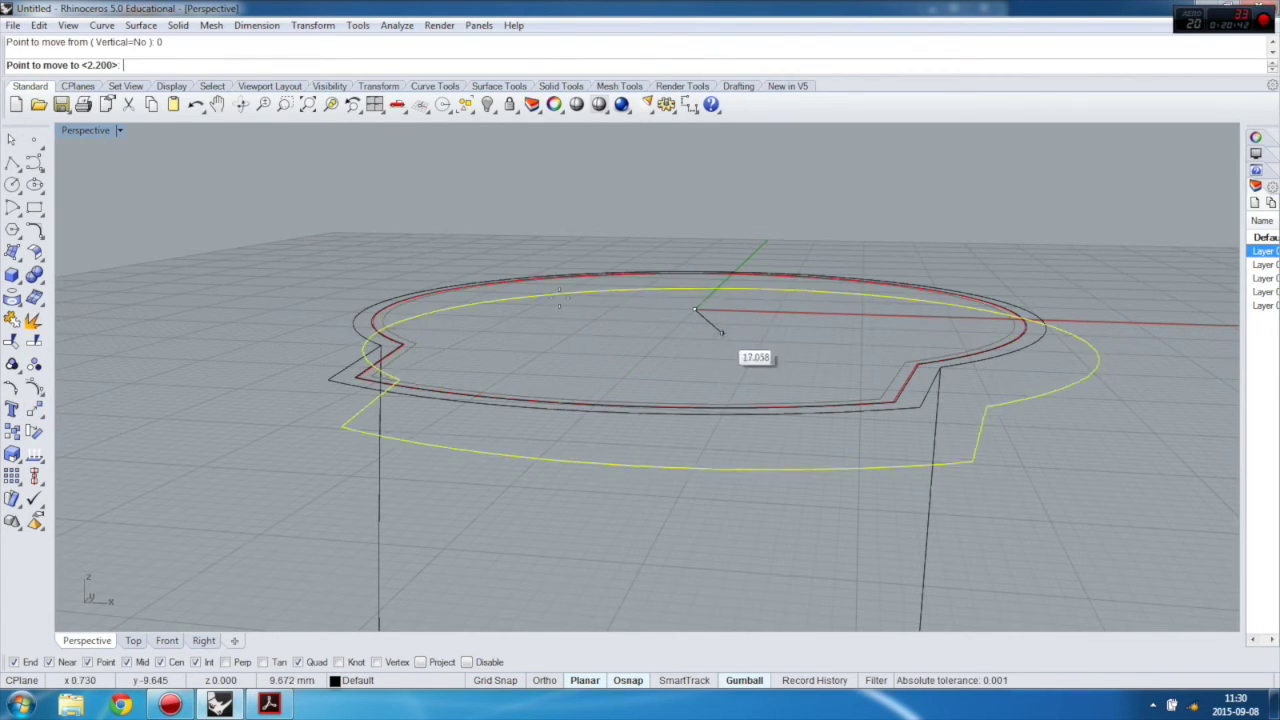
pyautogui.doubleClick(97, 132)
pyautogui.press('shift')
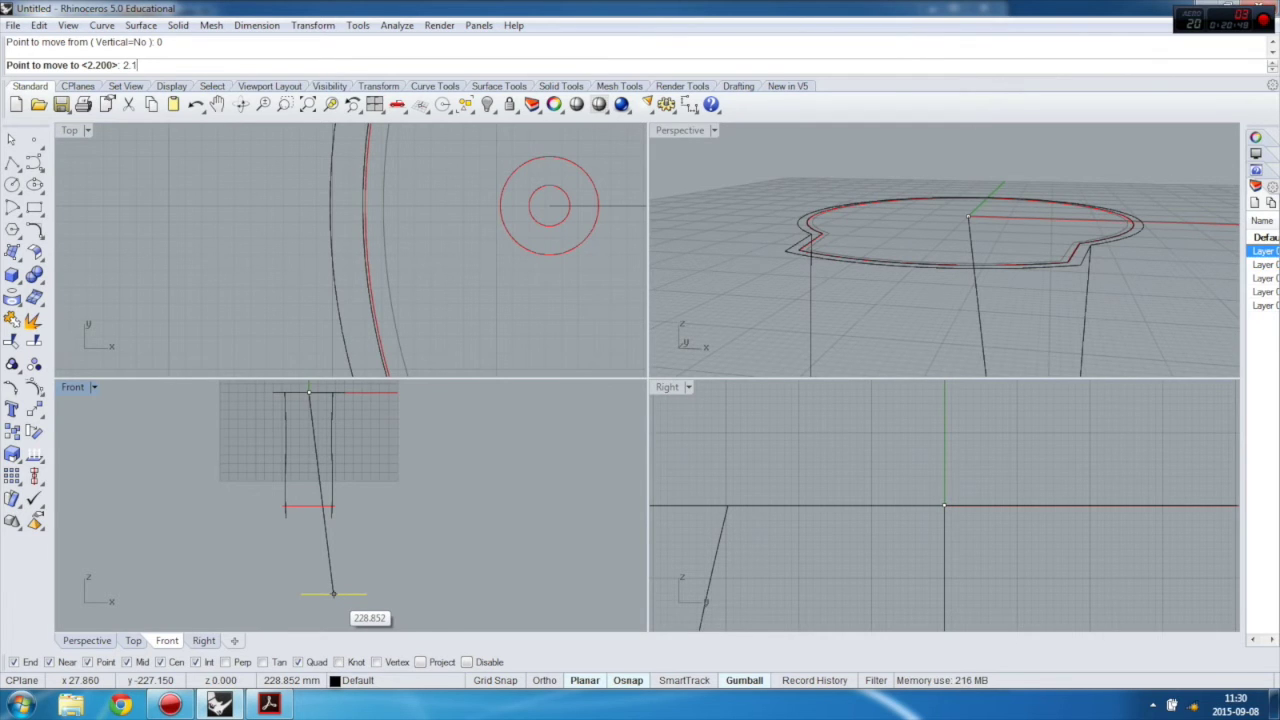
pyautogui.press('Return')
pyautogui.press('shift')
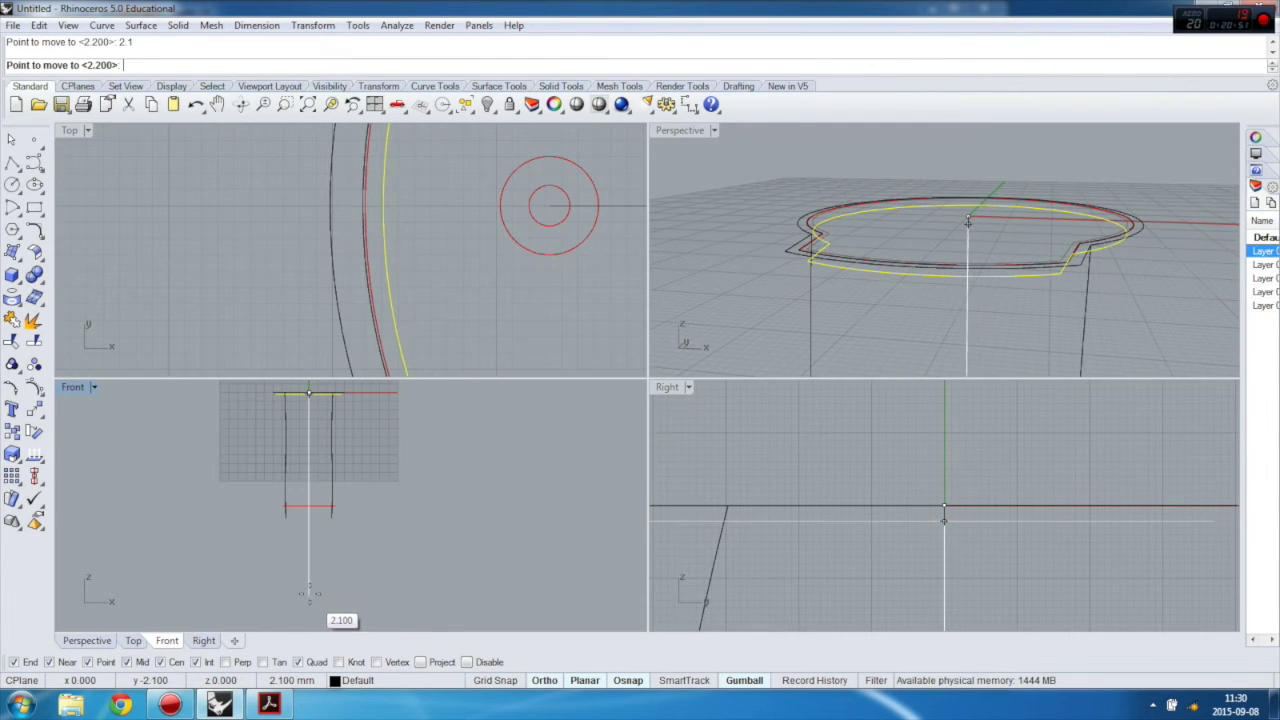
pyautogui.click(317, 589)
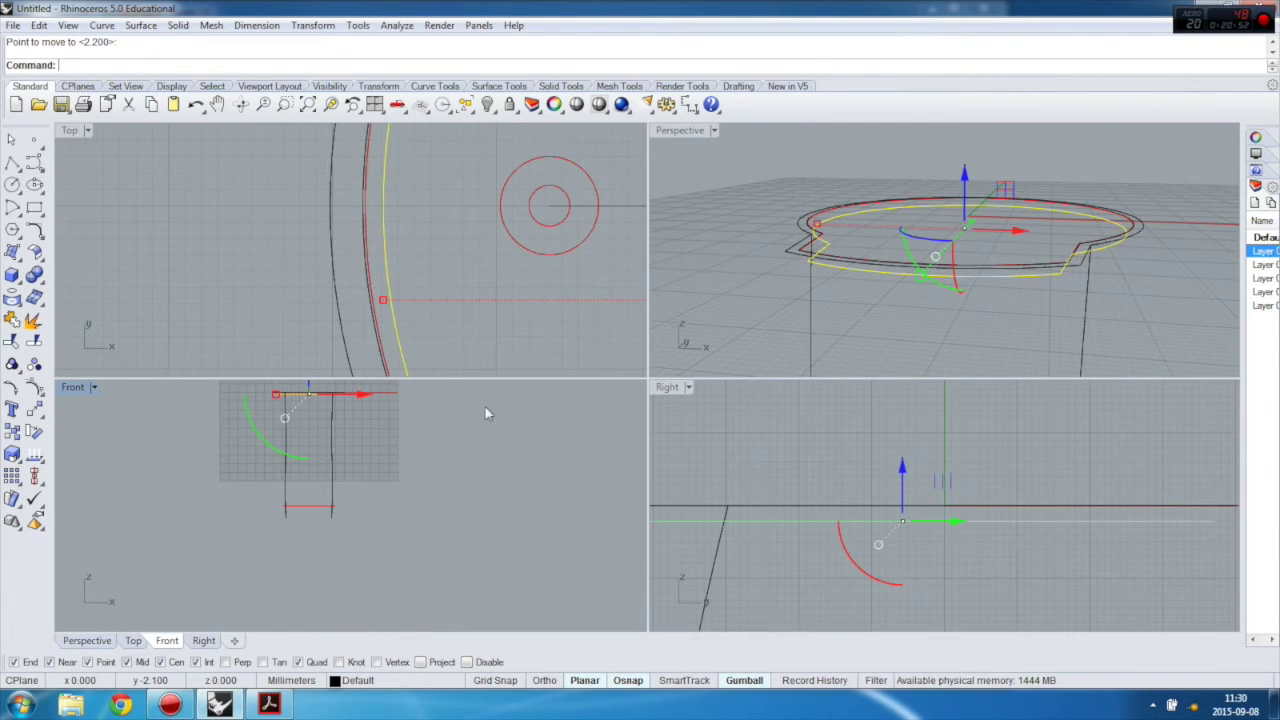
# Step: Deselect the lowered curve and show the hidden shelled body in the perspective view
pyautogui.doubleClick(695, 135)
pyautogui.press('Escape')
pyautogui.moveTo(666, 143); pyautogui.dragTo(656, 262, button='right')
pyautogui.scroll(-3, 648, 203)
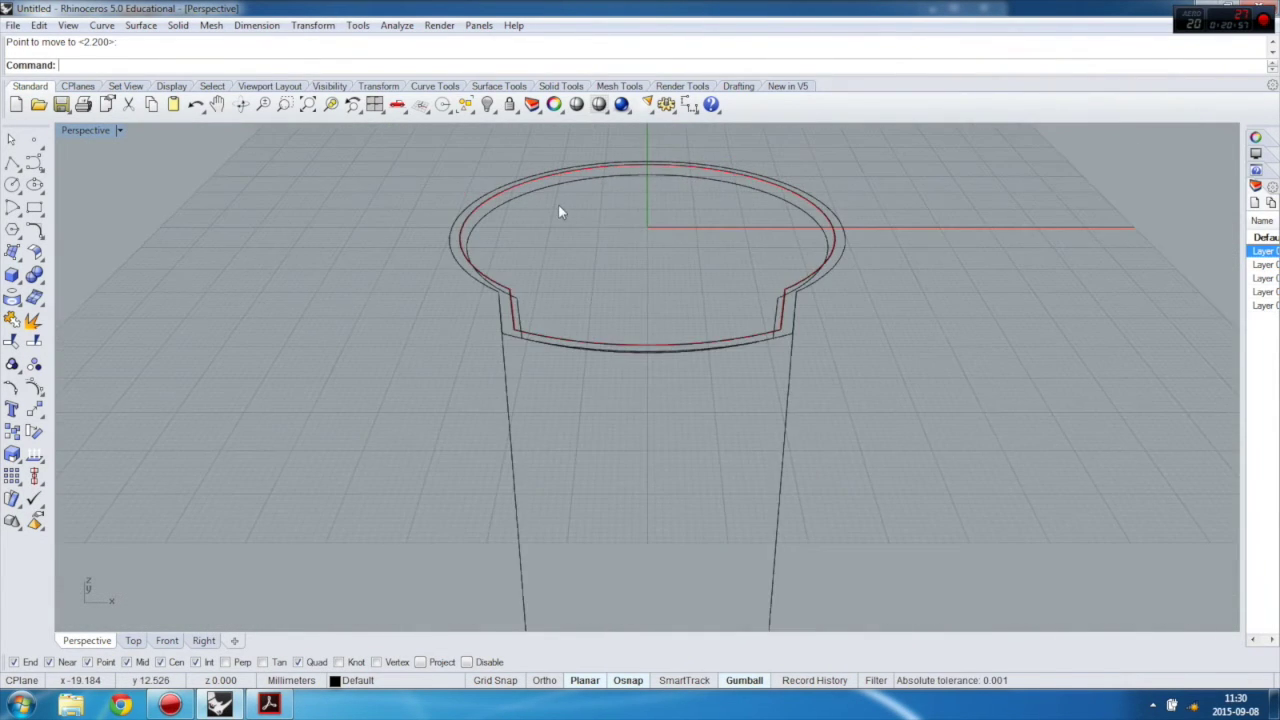
pyautogui.scroll(2, 560, 206)
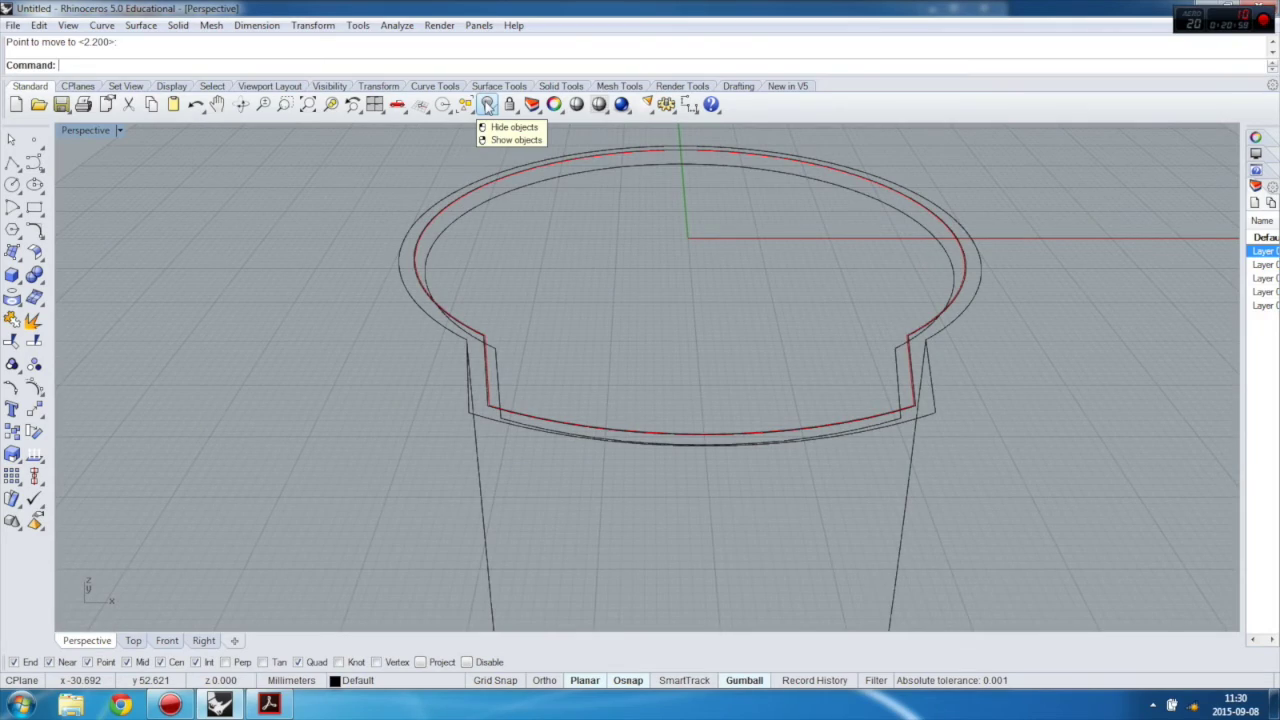
pyautogui.rightClick(487, 104)
pyautogui.moveTo(580, 277); pyautogui.dragTo(504, 309, button='right')
pyautogui.scroll(3, 492, 225)
# Step: Offset the lowered inner curve outward by 2 mm with sharp corners
pyautogui.click(475, 220)
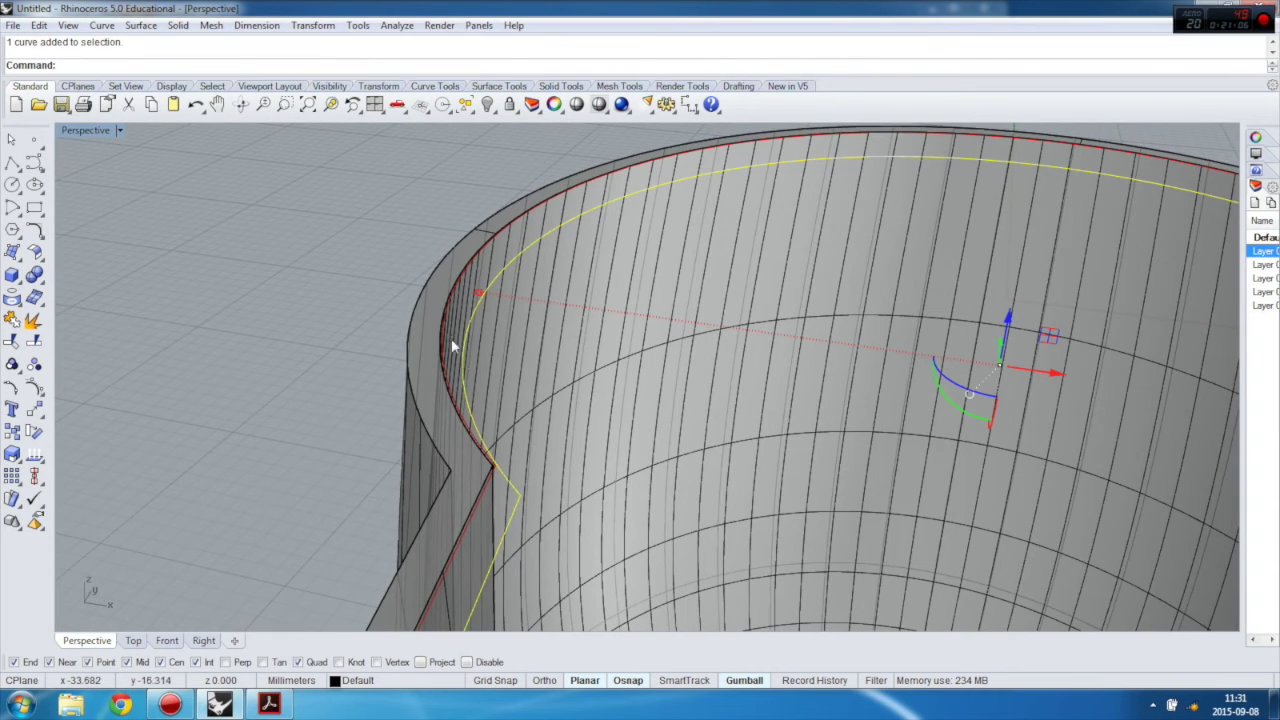
pyautogui.click(34, 231)
pyautogui.click(64, 267)
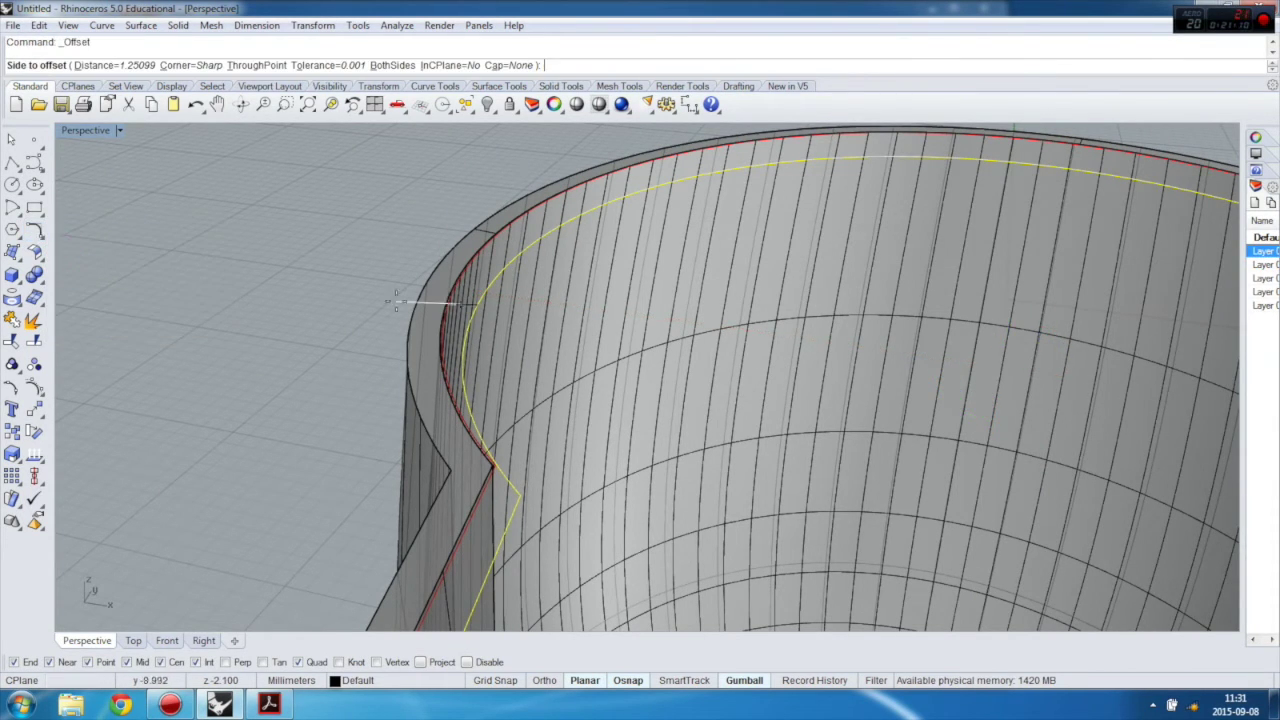
pyautogui.write('2')
pyautogui.press('Return')
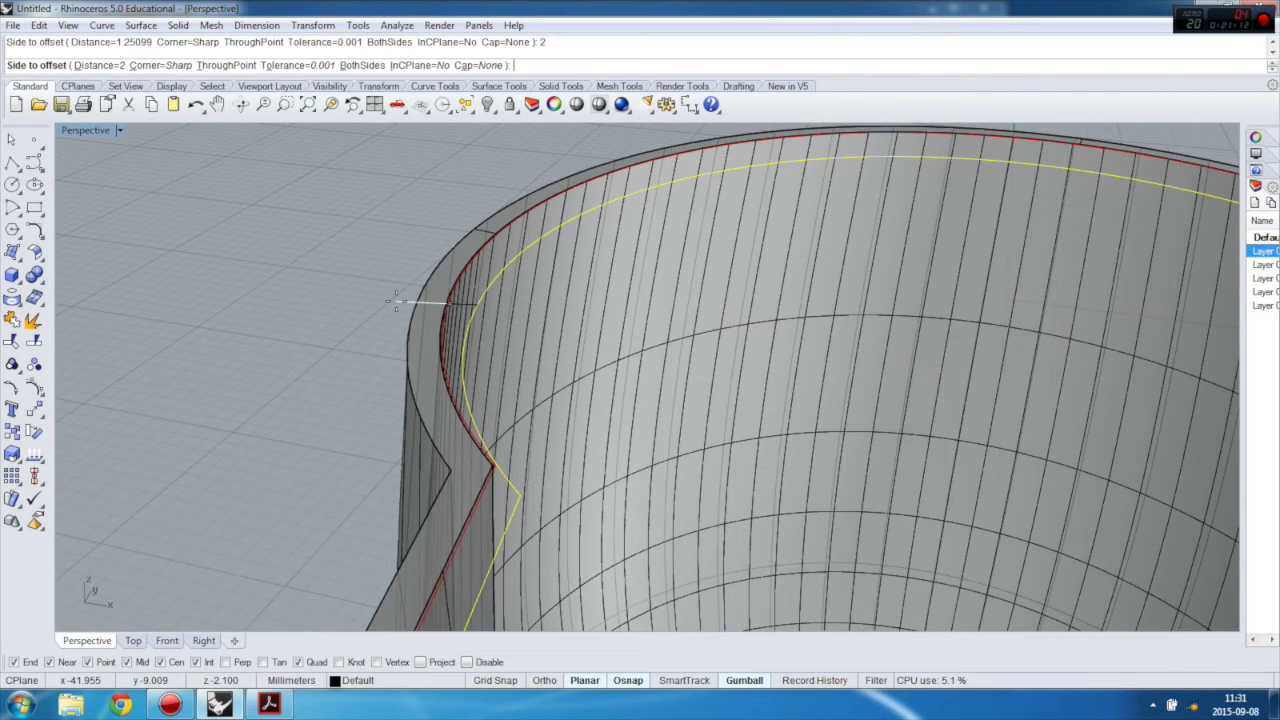
pyautogui.click(397, 301)
pyautogui.moveTo(448, 268); pyautogui.dragTo(457, 287, button='right')
pyautogui.rightClick(97, 132)
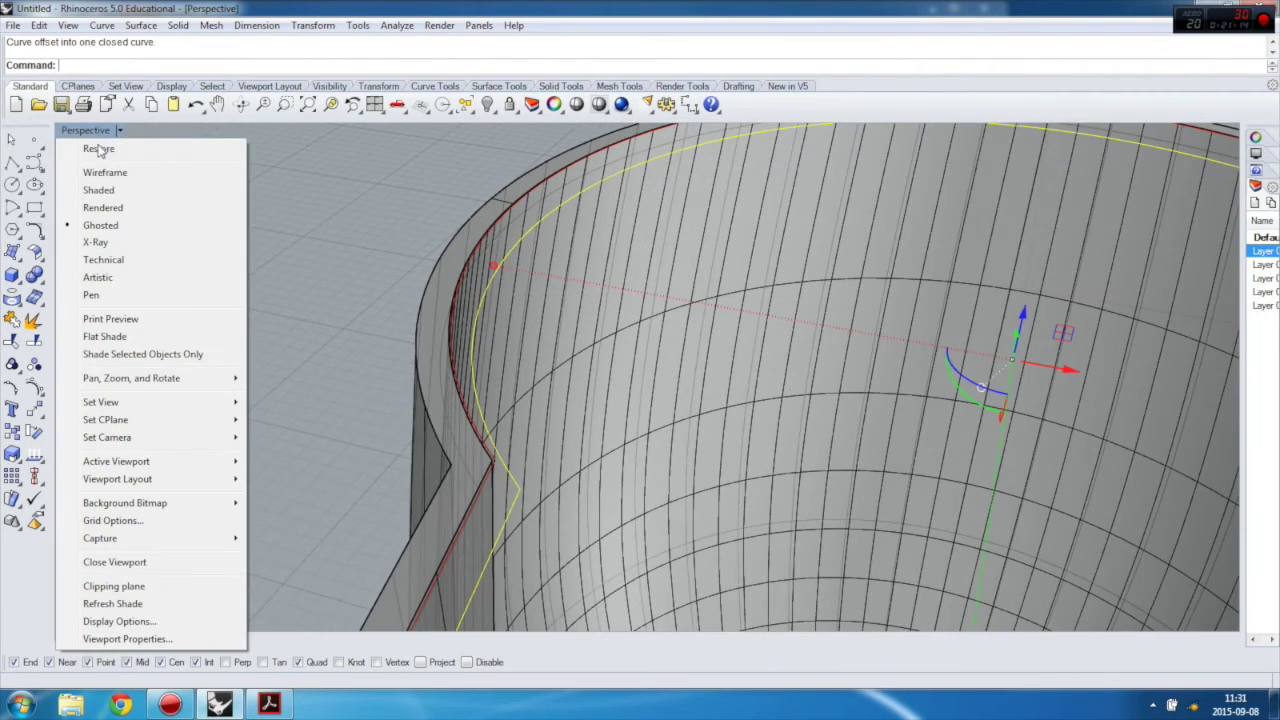
pyautogui.click(285, 239)
# Step: Build a planar ledge surface between the lowered inner curve and its outward offset
pyautogui.moveTo(408, 280); pyautogui.dragTo(430, 307, button='right')
pyautogui.scroll(2, 548, 230)
pyautogui.click(35, 252)
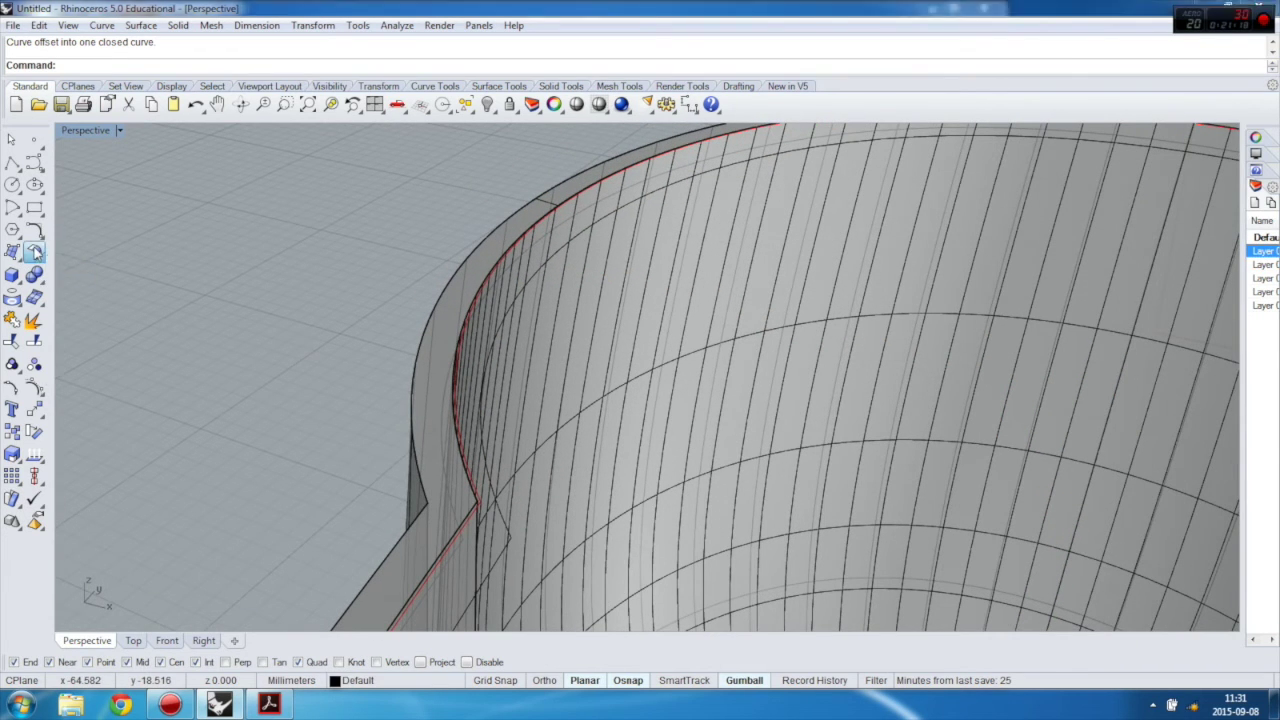
pyautogui.click(16, 254)
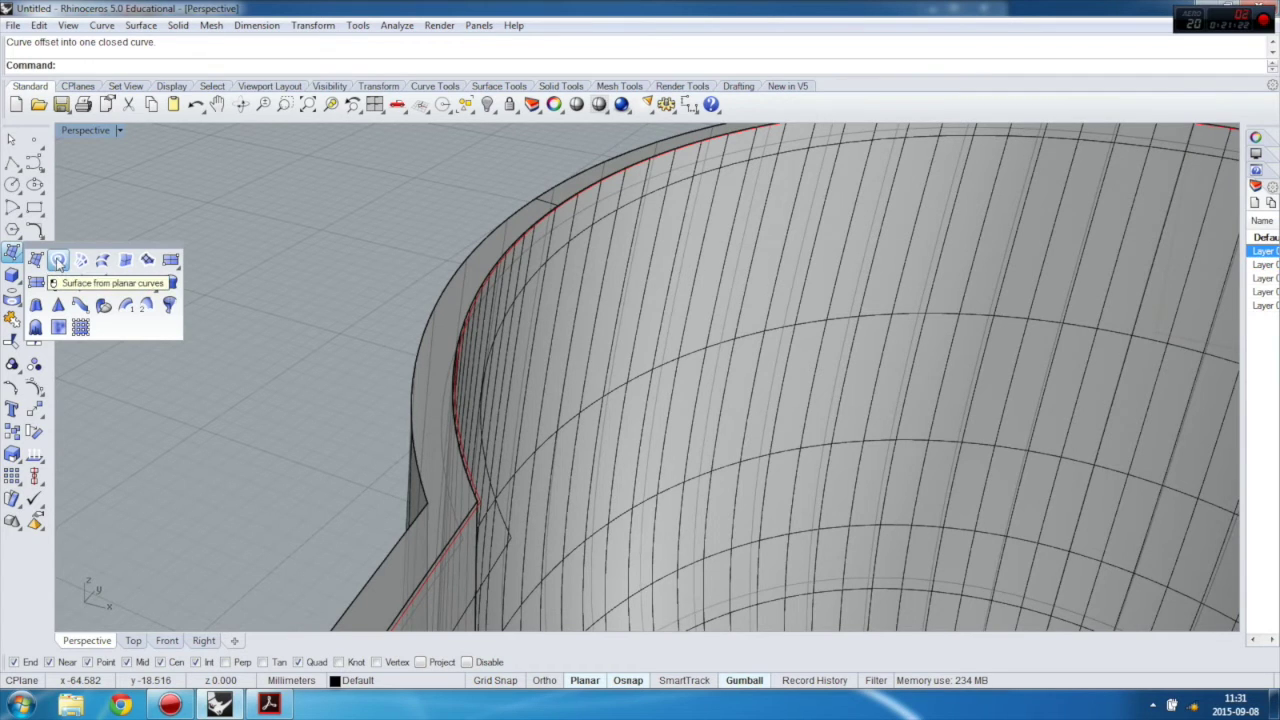
pyautogui.click(58, 261)
pyautogui.click(532, 248)
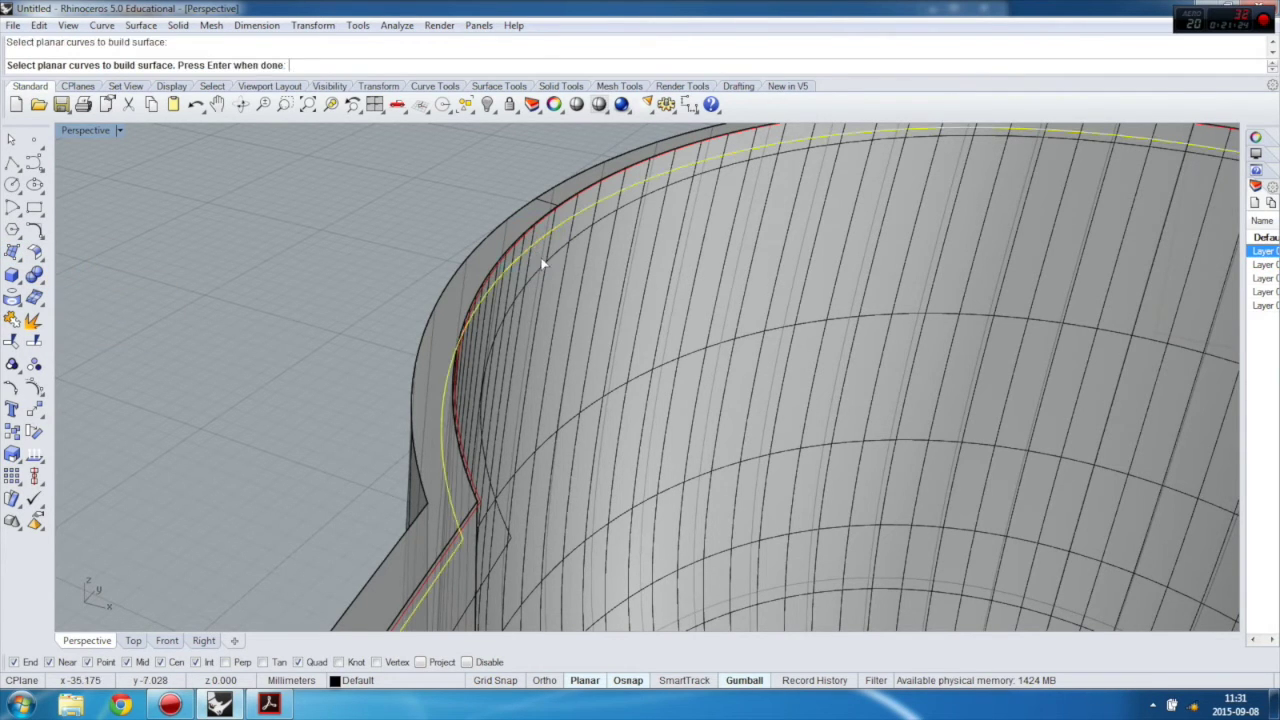
pyautogui.click(545, 262)
pyautogui.rightClick(545, 262)
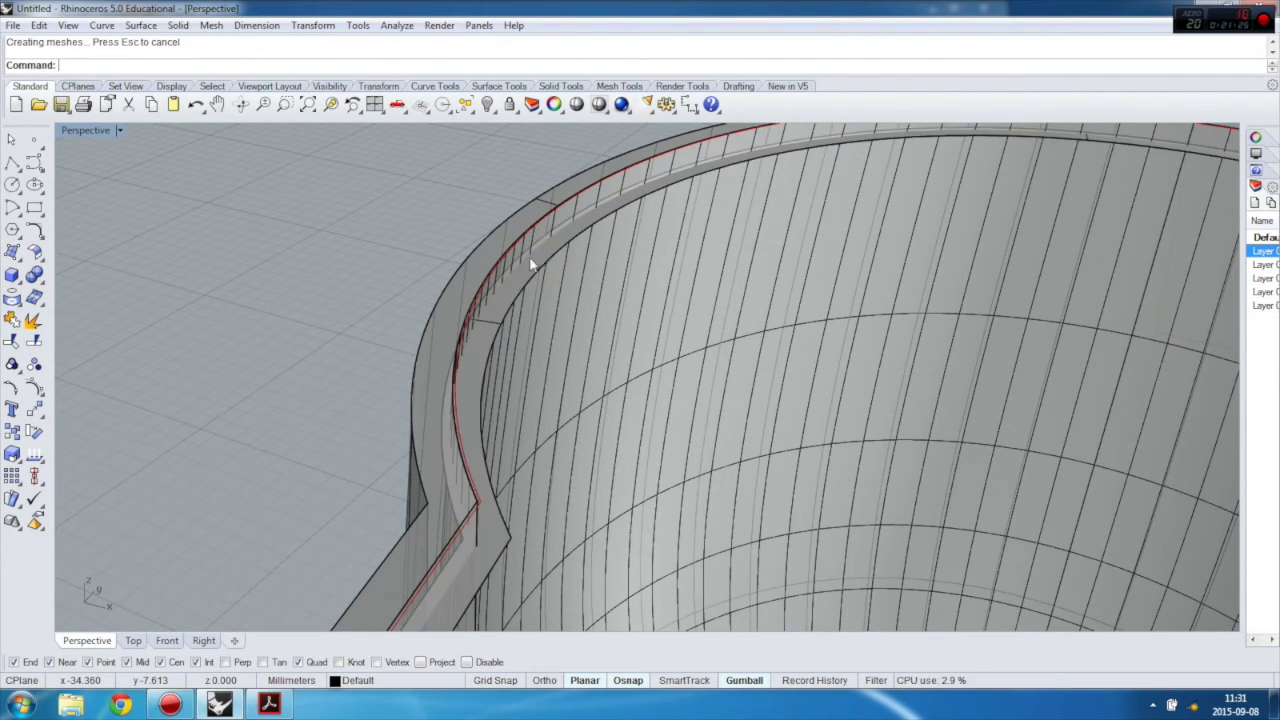
# Step: Explode the shelled body into separate surfaces
pyautogui.scroll(-3, 451, 220)
pyautogui.scroll(-3, 480, 420)
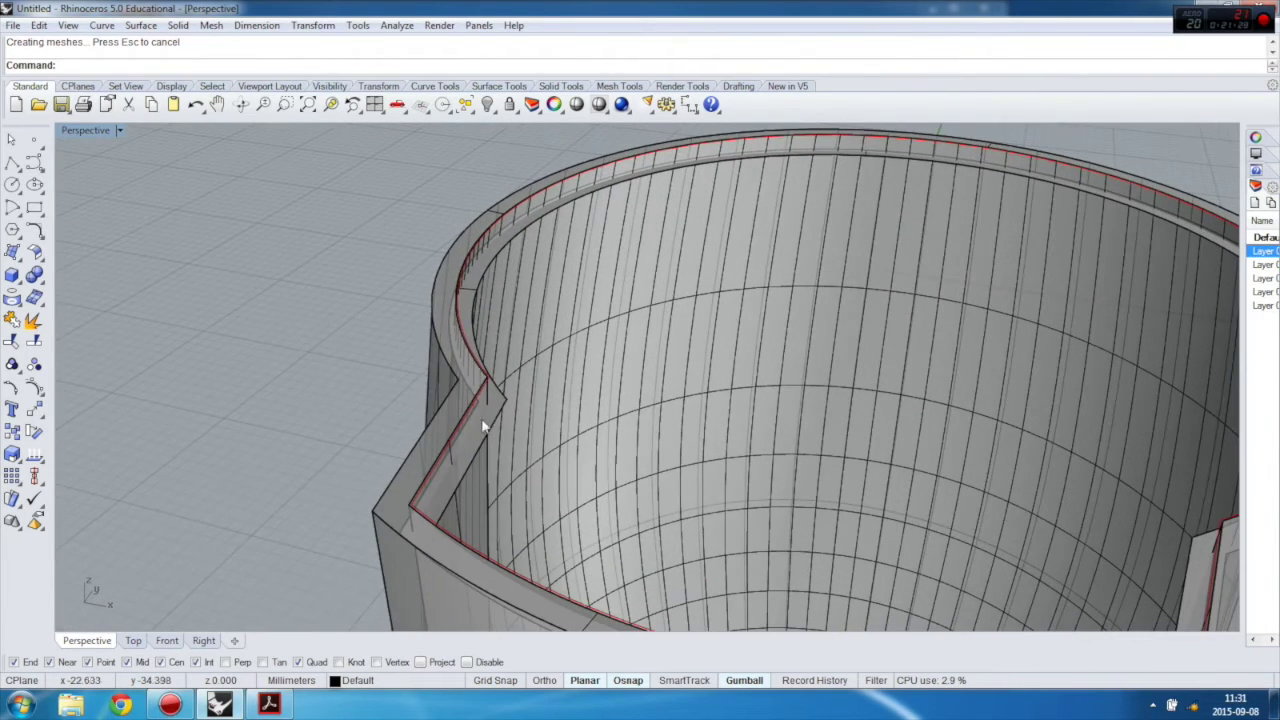
pyautogui.click(471, 238)
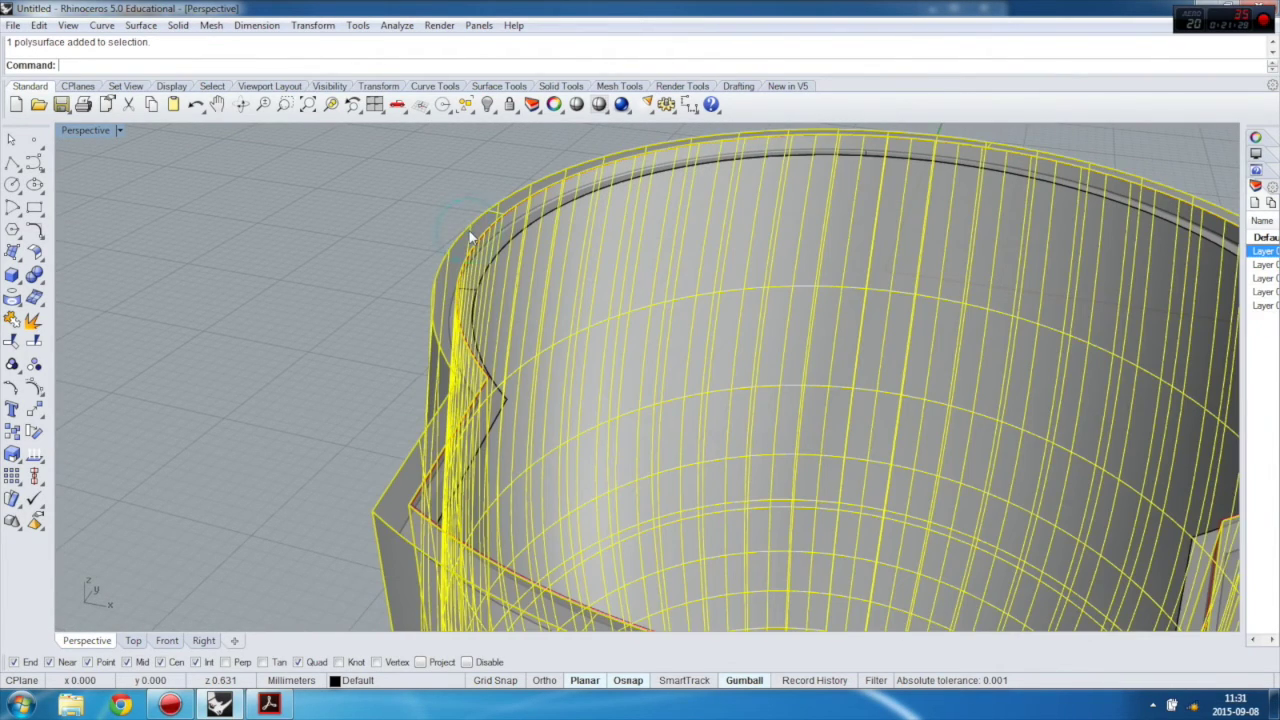
pyautogui.click(32, 320)
pyautogui.click(300, 298)
# Step: Hide the curved outer wall surface and the flat top rim surface to expose the inner wall
pyautogui.scroll(5, 446, 213)
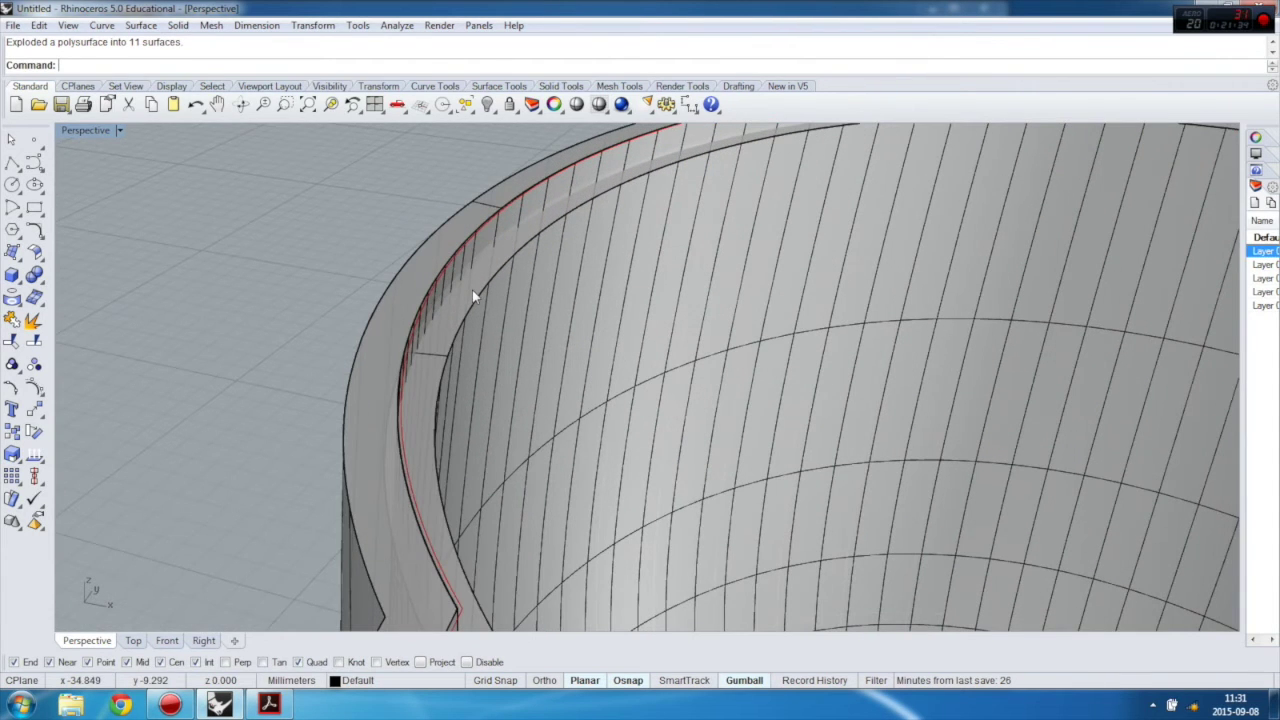
pyautogui.click(463, 262)
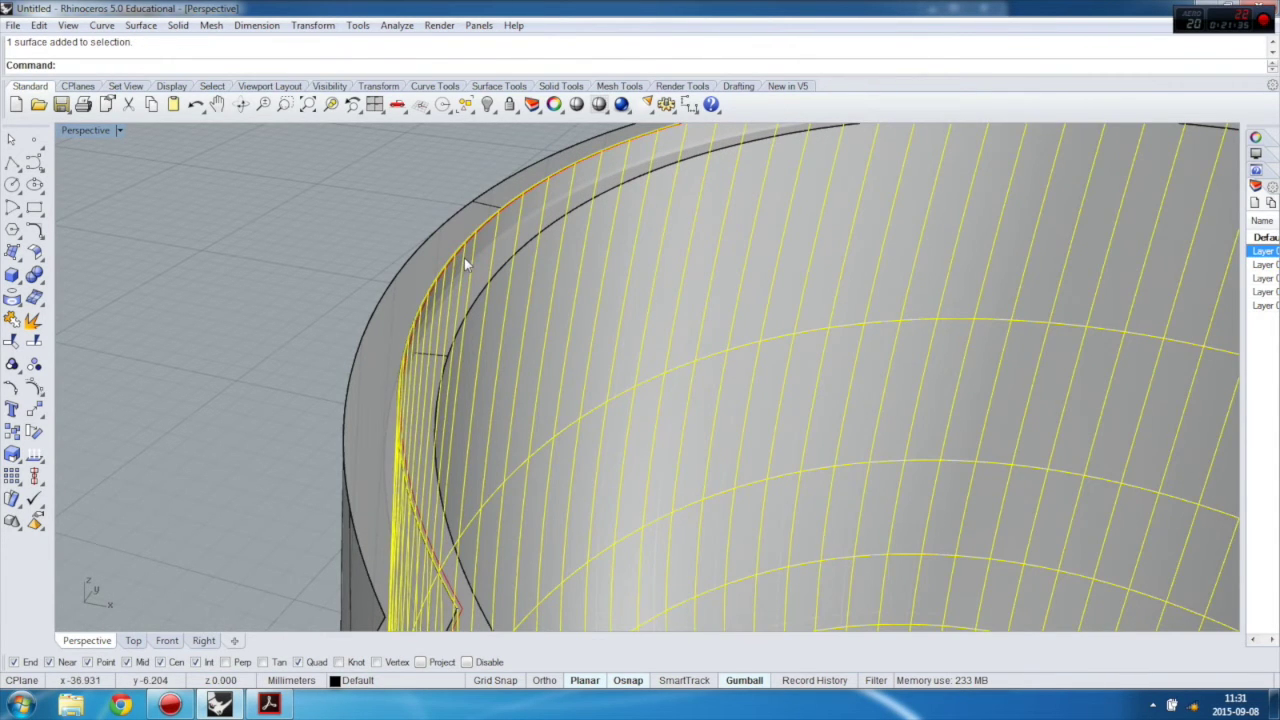
pyautogui.moveTo(435, 253); pyautogui.dragTo(466, 286, button='right')
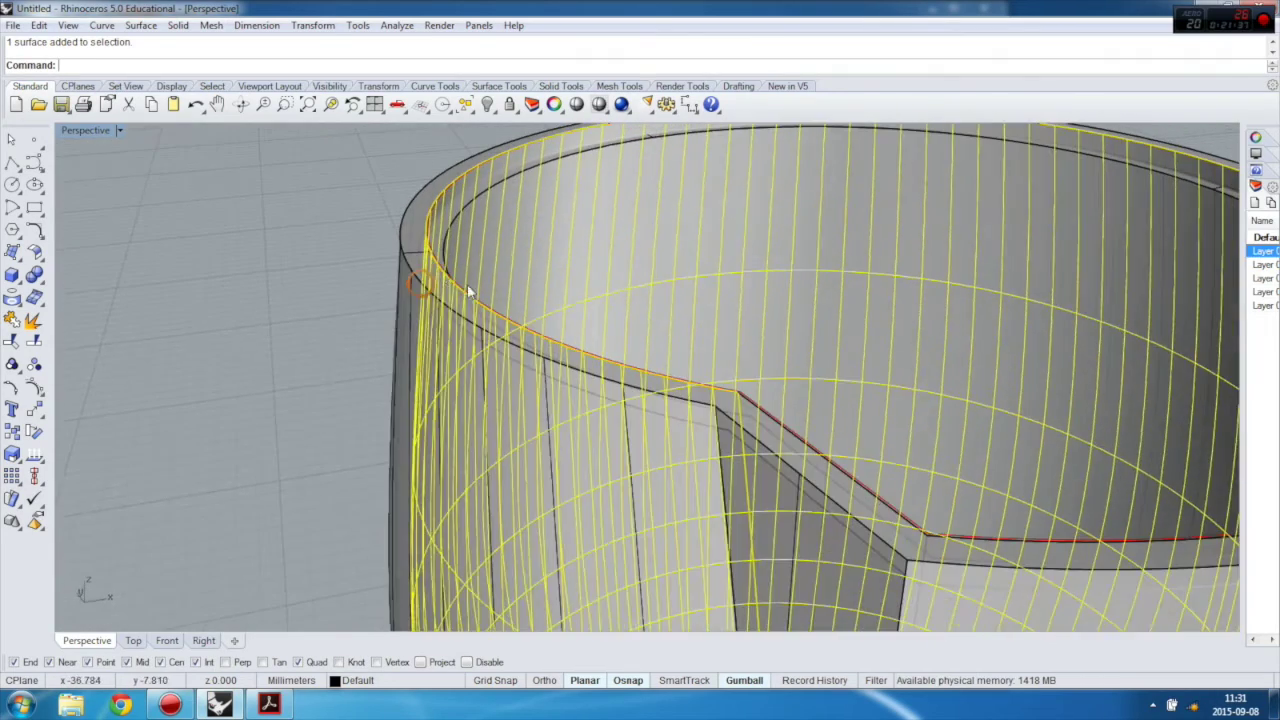
pyautogui.click(393, 292)
pyautogui.click(398, 289)
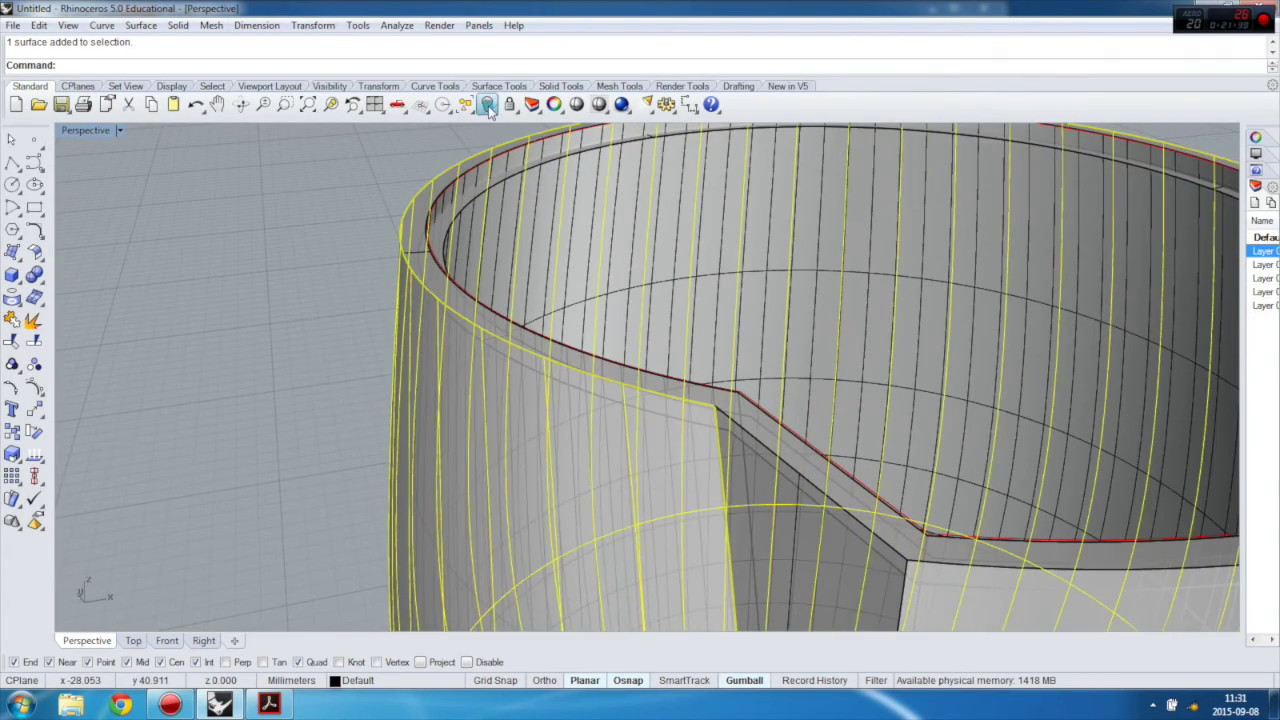
pyautogui.click(488, 106)
pyautogui.moveTo(420, 320); pyautogui.dragTo(400, 290, button='right')
pyautogui.click(405, 240)
pyautogui.click(488, 106)
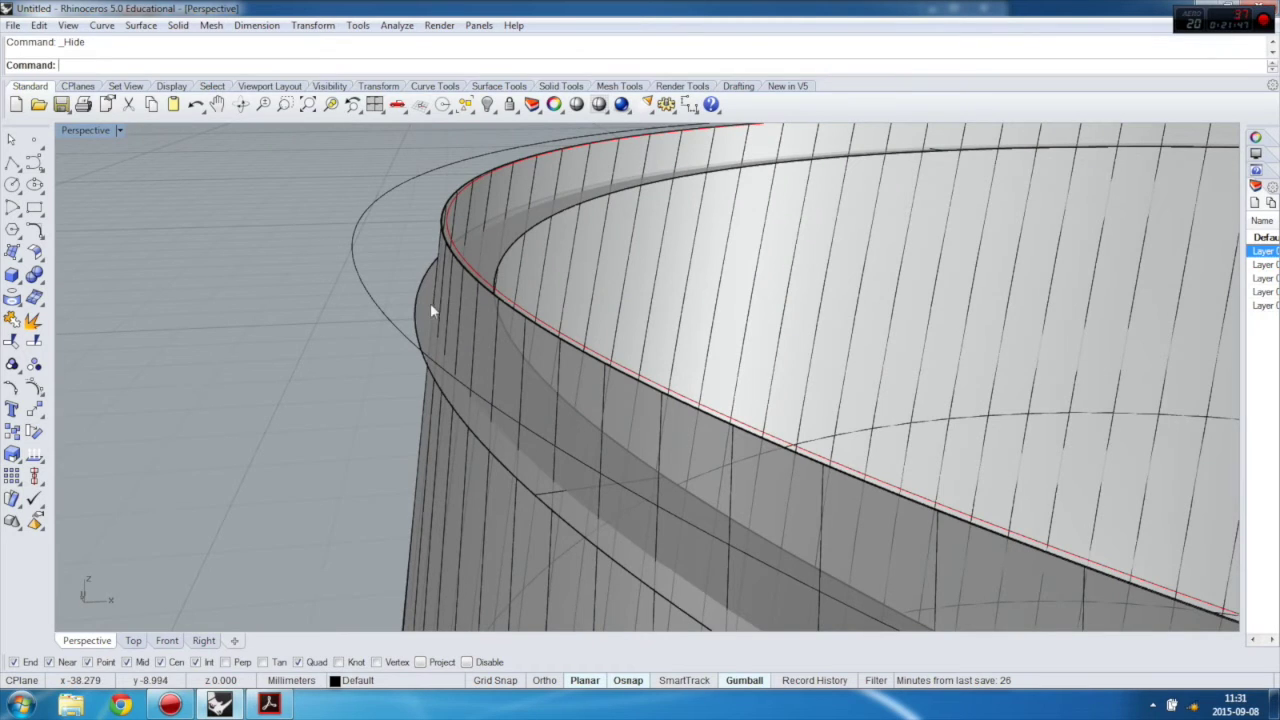
# Step: Trim away the inner wall below the planar ledge surface, using the ledge as the cutting object
pyautogui.click(422, 298)
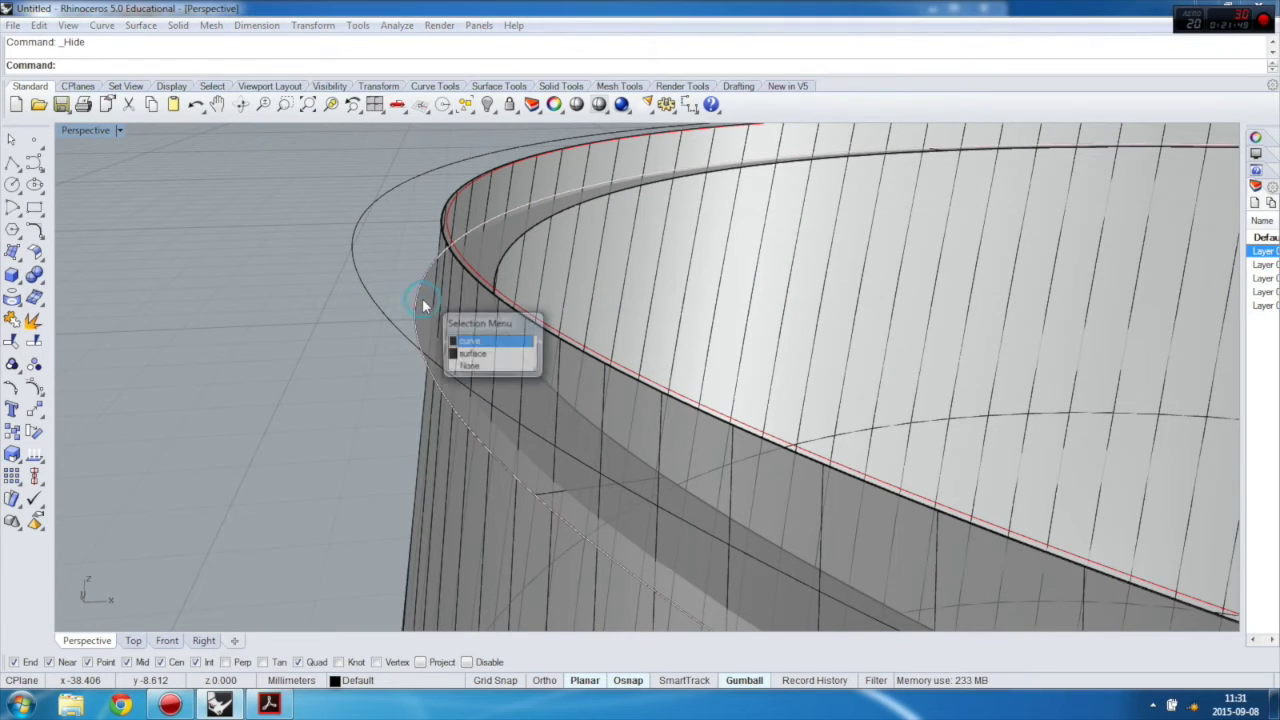
pyautogui.click(470, 348)
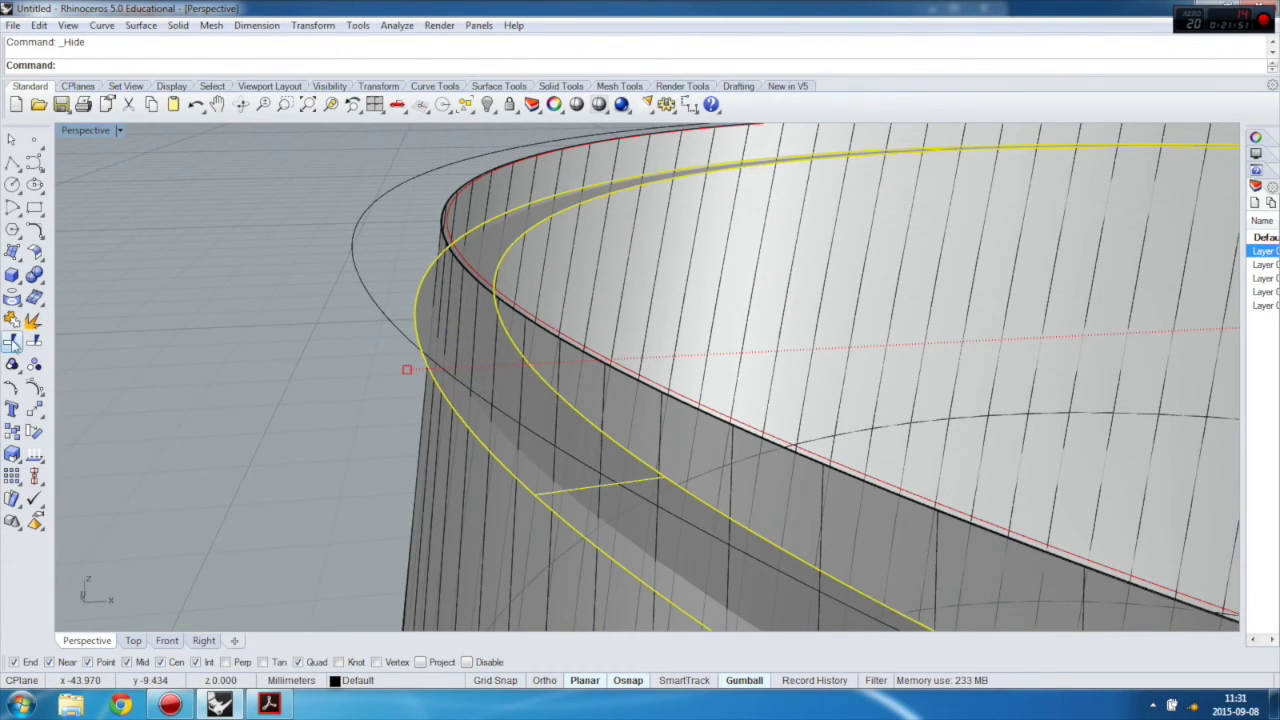
pyautogui.click(12, 342)
pyautogui.click(422, 424)
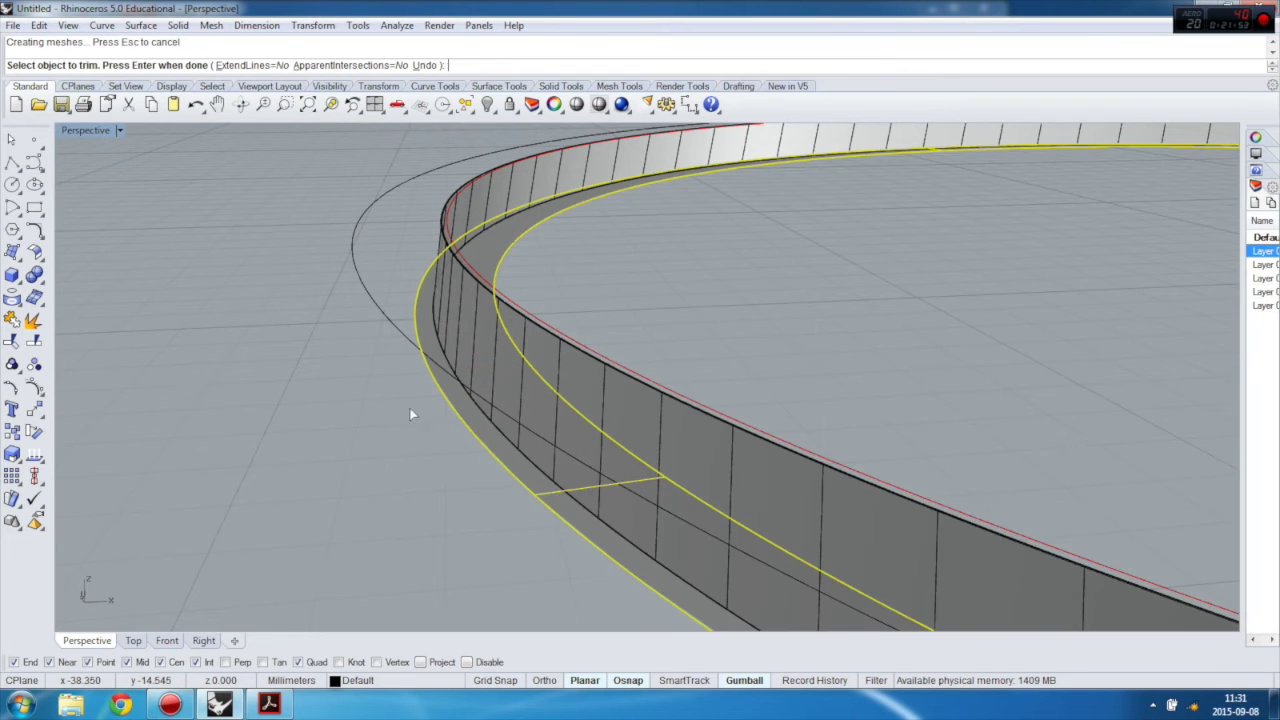
# Step: Finish trimming the curved inner wall against the ledge and clear the selection
pyautogui.moveTo(409, 408); pyautogui.dragTo(384, 352, button='right')
pyautogui.press('Return')
pyautogui.click(185, 263)
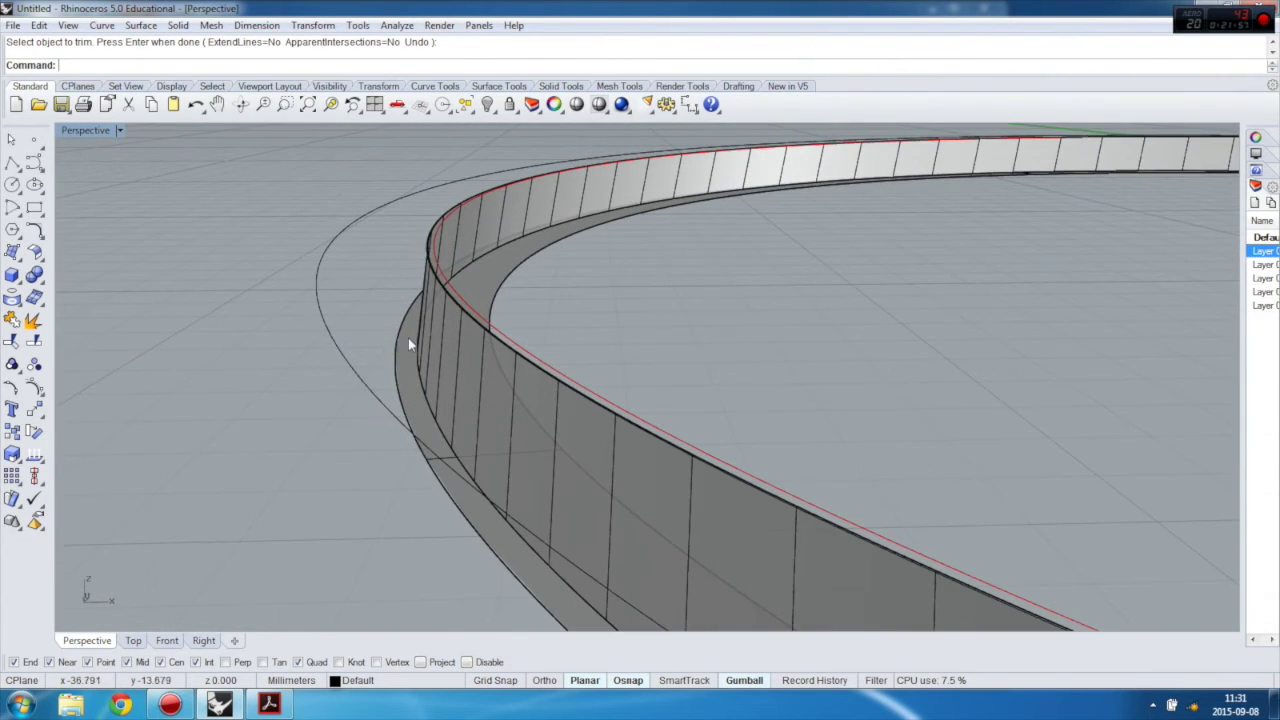
# Step: Try to trim the ledge's outer overhang using only the curved inner wall strip as the cutting object
pyautogui.click(435, 359)
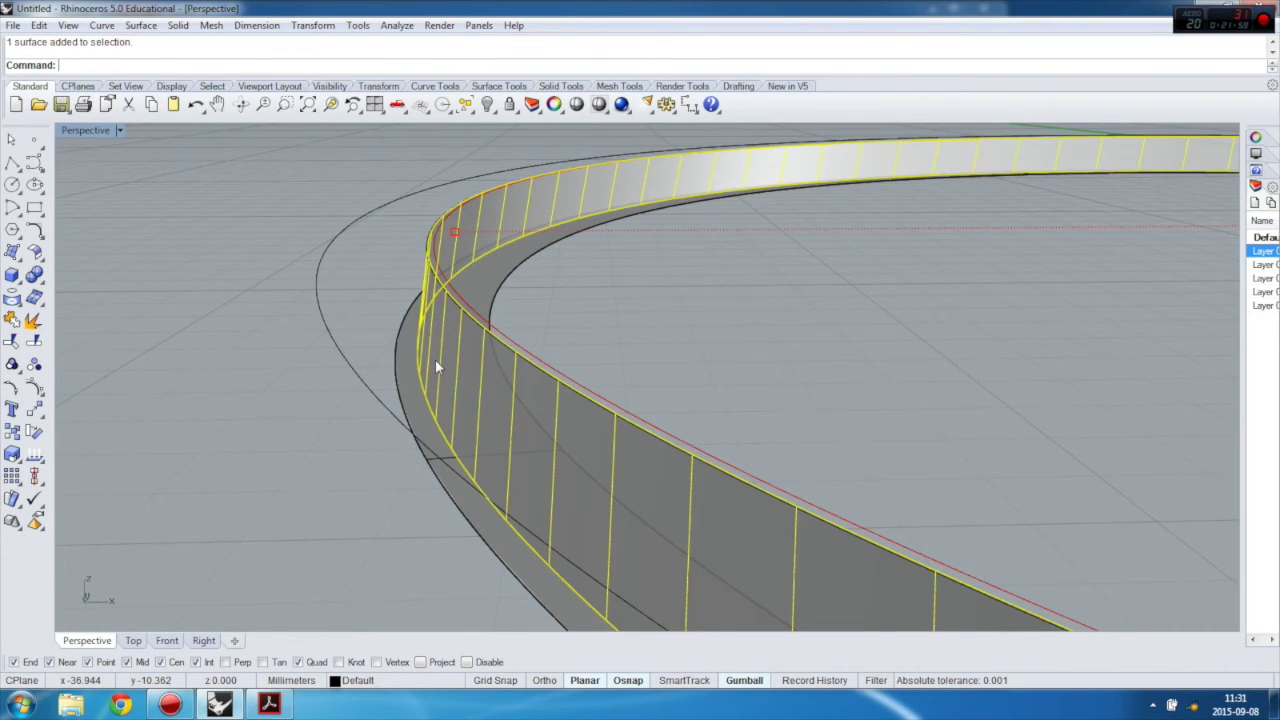
pyautogui.rightClick(435, 359)
pyautogui.scroll(-10, 375, 308)
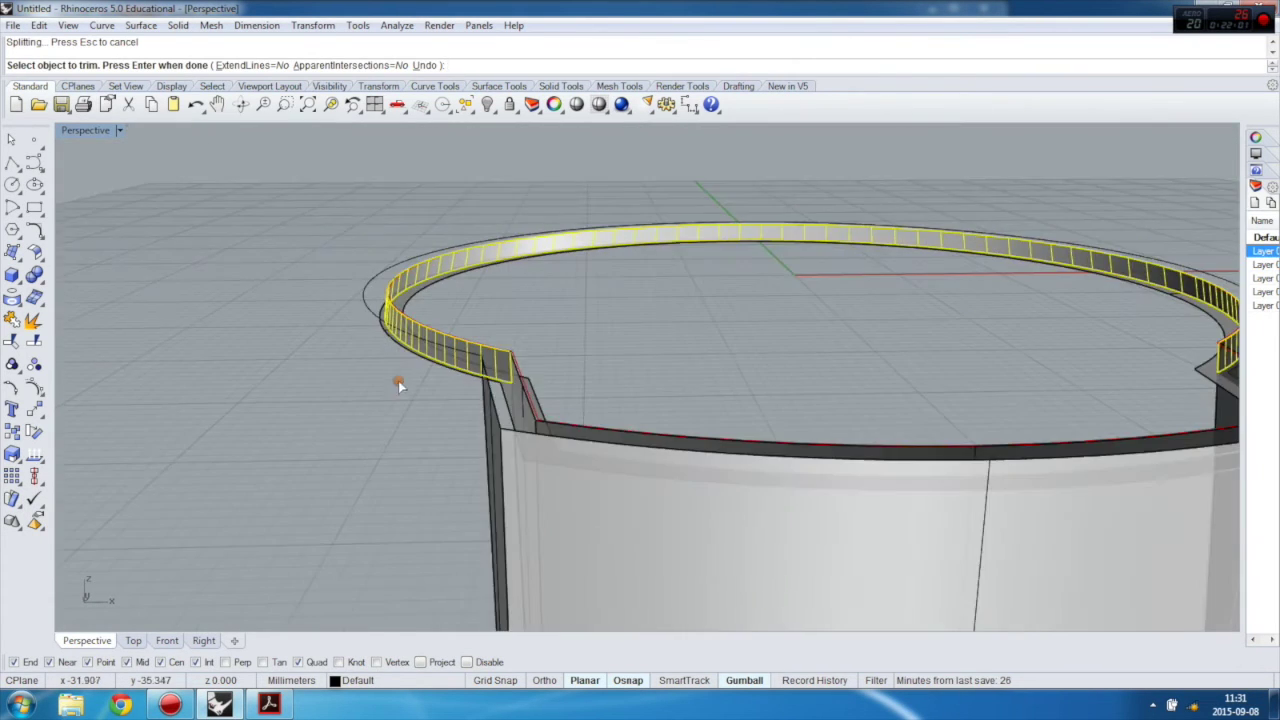
pyautogui.moveTo(396, 382); pyautogui.dragTo(646, 485, button='right')
pyautogui.scroll(-2, 571, 437)
pyautogui.scroll(6, 640, 470)
pyautogui.moveTo(623, 443); pyautogui.dragTo(602, 455, button='right')
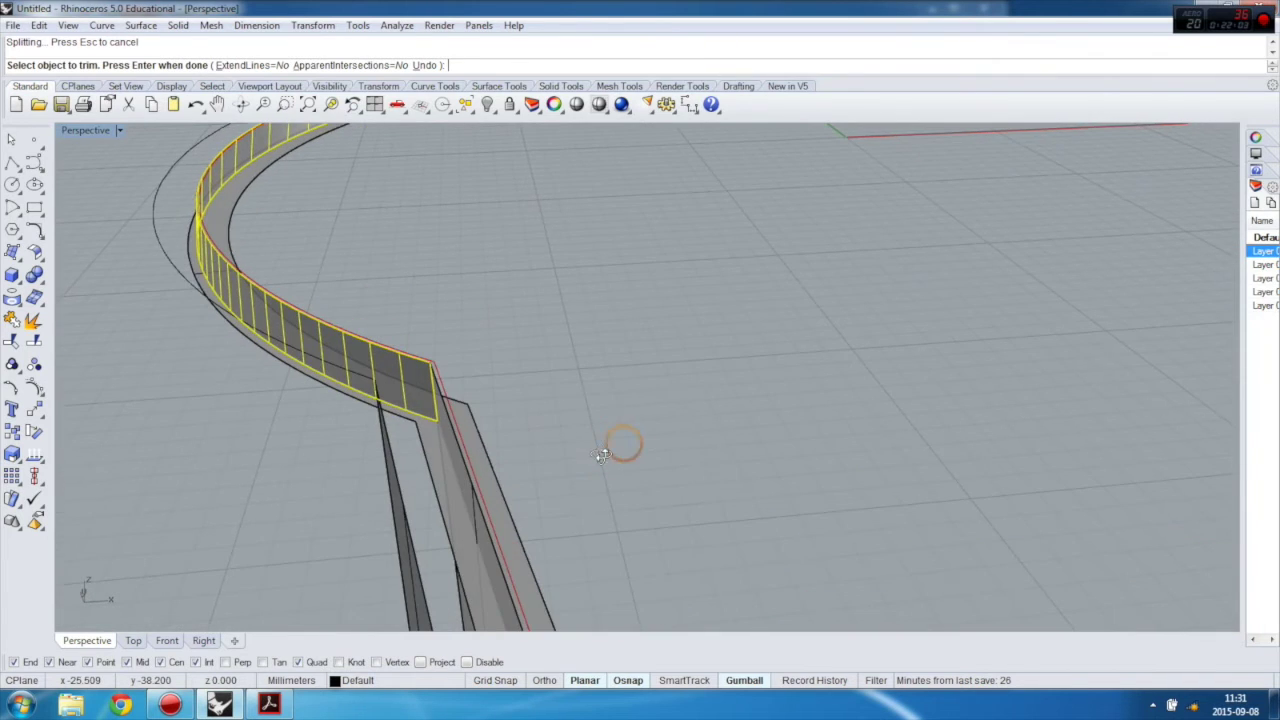
pyautogui.scroll(3, 438, 420)
pyautogui.scroll(-8, 425, 380)
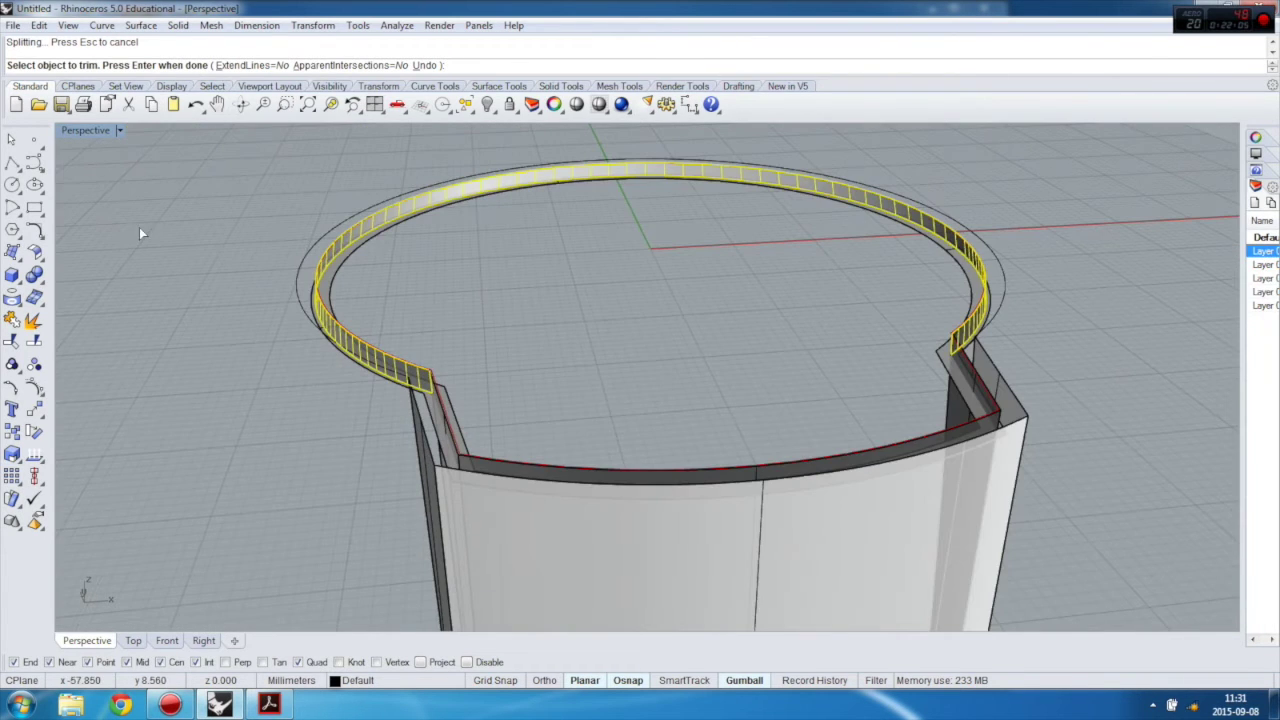
pyautogui.click(10, 141)
# Step: Hide the neck's outer side and front surfaces to expose its inner walls
pyautogui.moveTo(382, 379); pyautogui.dragTo(400, 368, button='right')
pyautogui.click(398, 367)
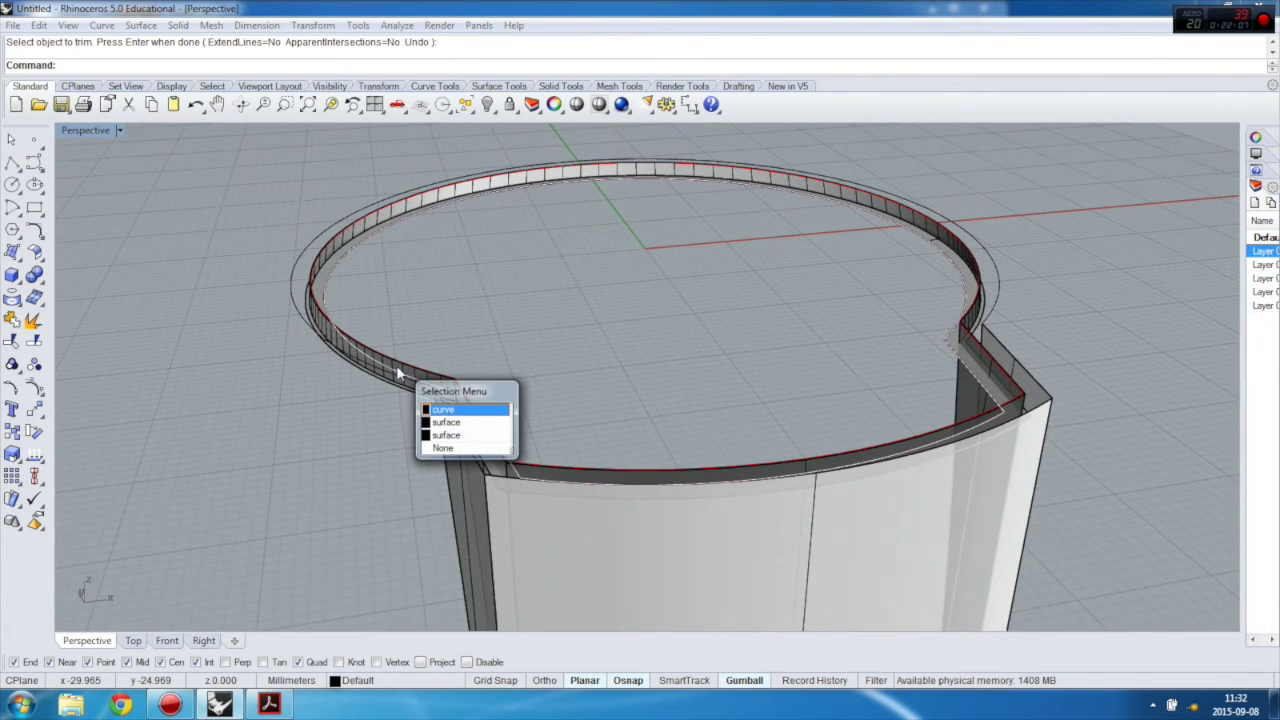
pyautogui.click(460, 435)
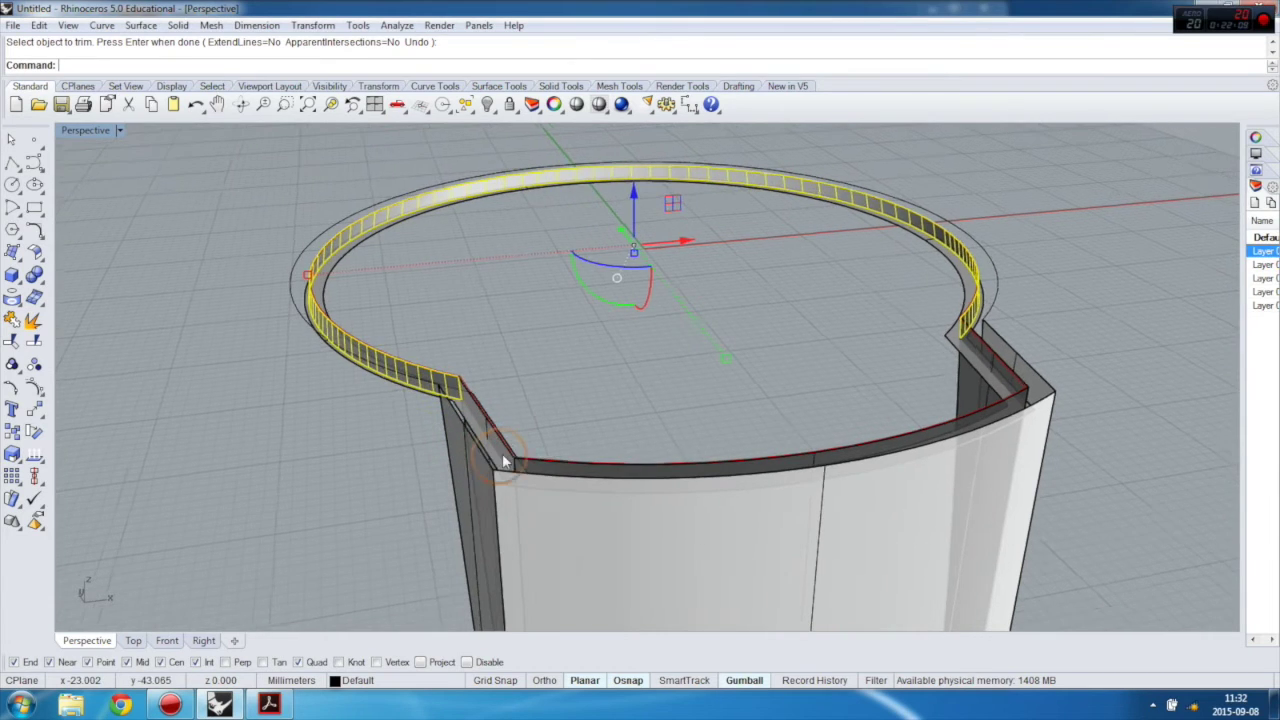
pyautogui.moveTo(502, 453); pyautogui.dragTo(728, 454, button='right')
pyautogui.click(728, 454)
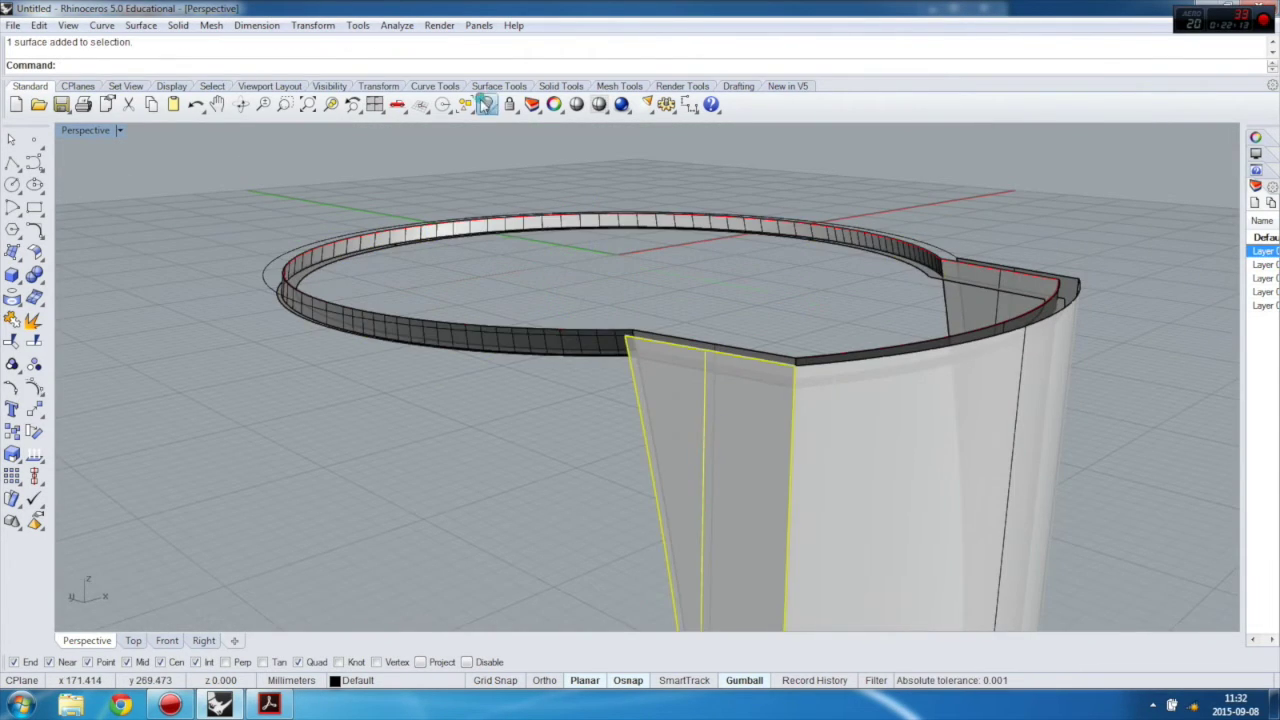
pyautogui.click(917, 498)
pyautogui.click(485, 108)
pyautogui.moveTo(1095, 318); pyautogui.dragTo(992, 361, button='right')
pyautogui.click(1062, 403)
pyautogui.click(487, 104)
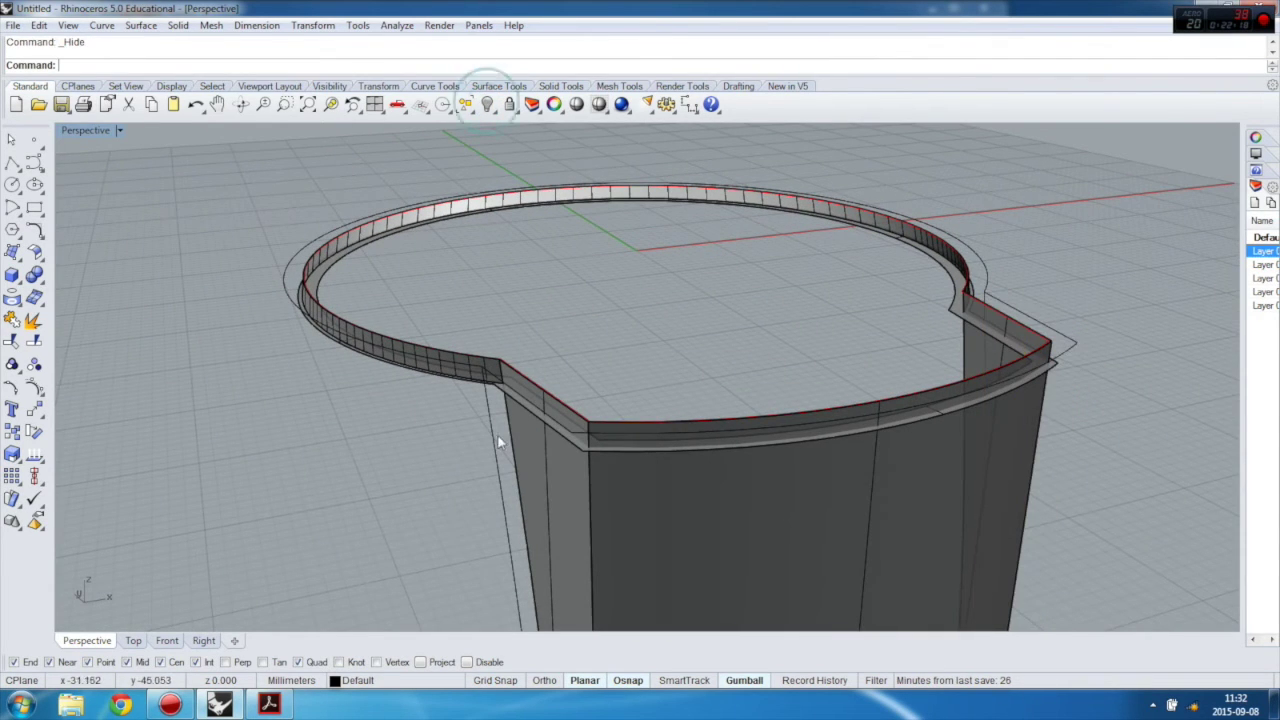
# Step: Trim away the neck's inner side and front walls below the ledge, using the ledge surface as the cutting object
pyautogui.click(531, 409)
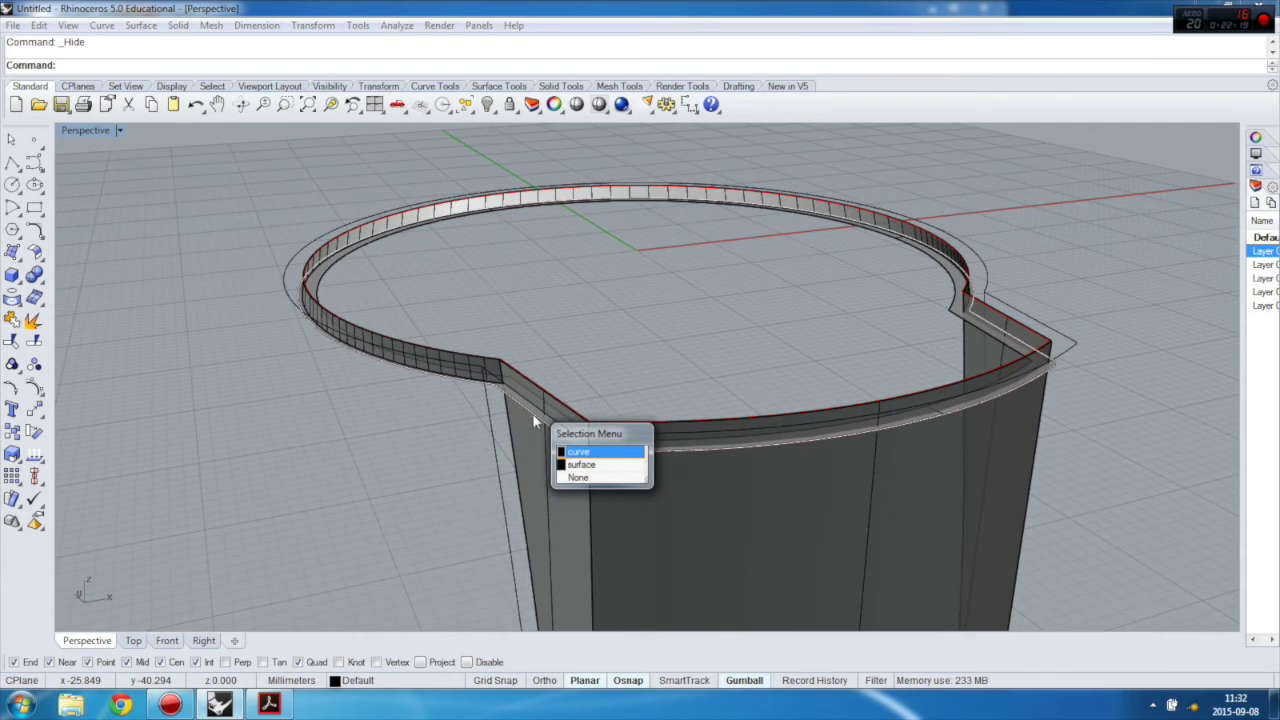
pyautogui.click(620, 461)
pyautogui.click(30, 322)
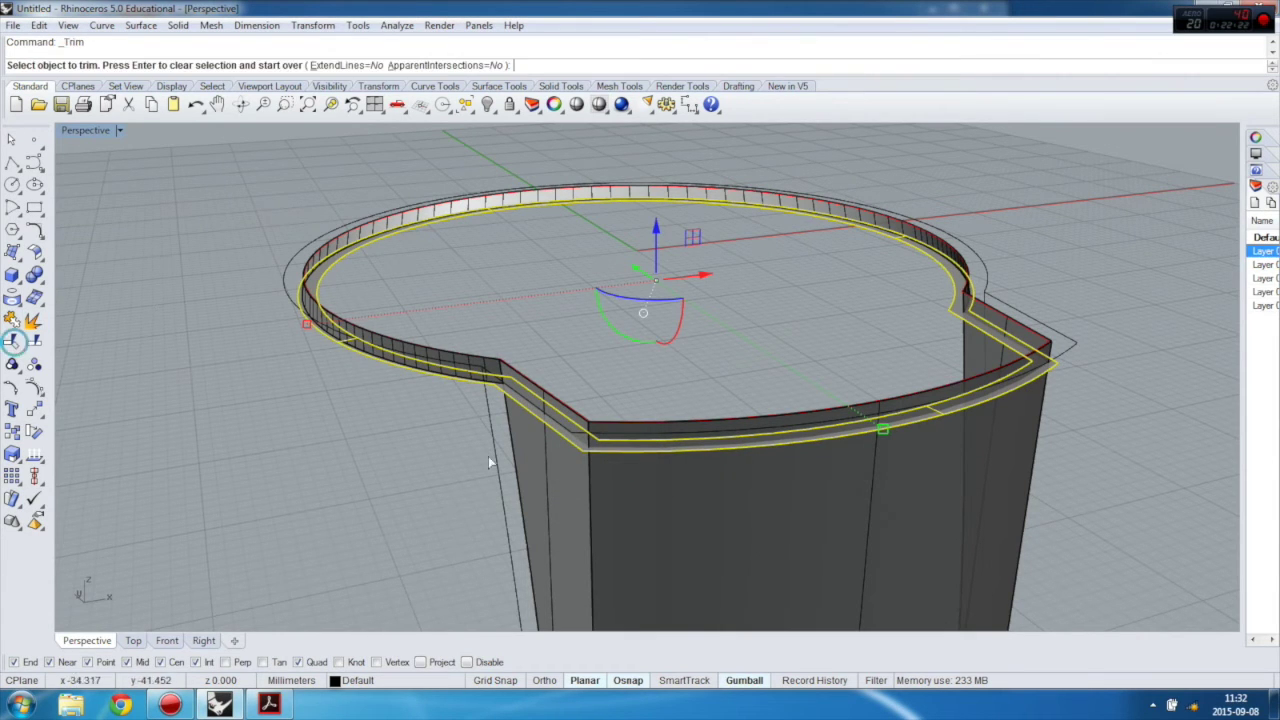
pyautogui.click(560, 500)
pyautogui.click(677, 514)
pyautogui.click(998, 462)
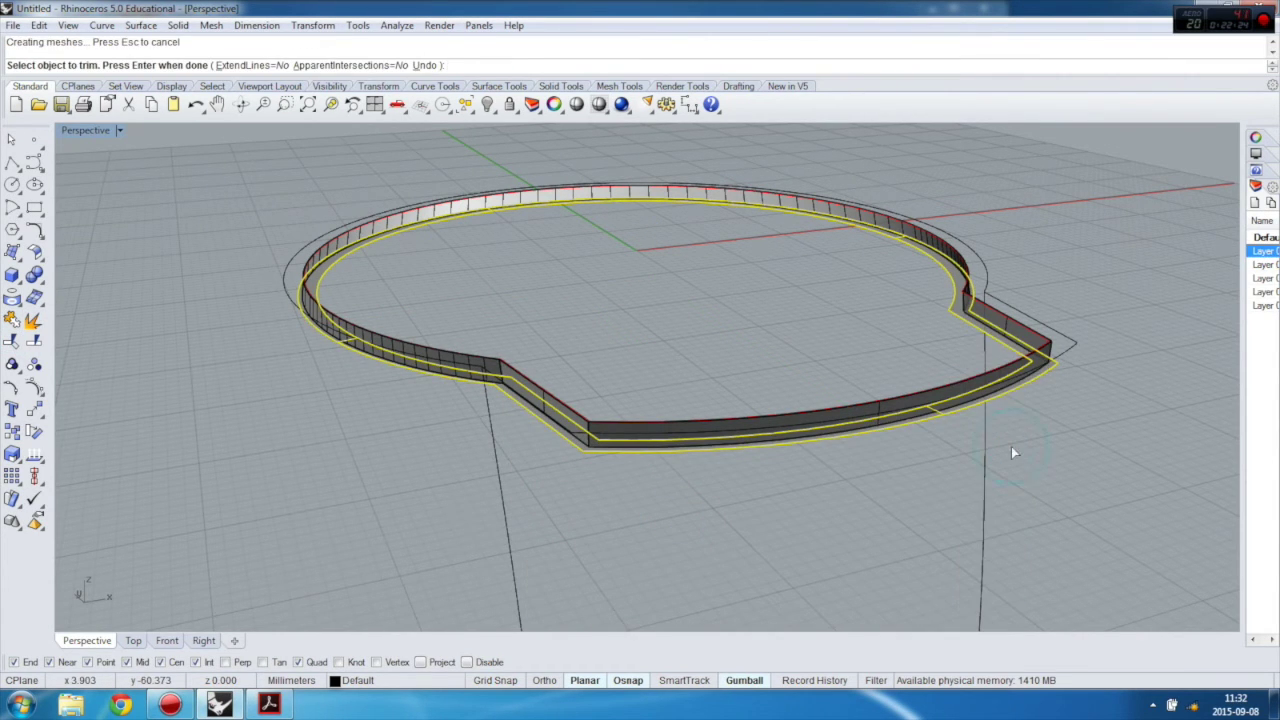
pyautogui.press('Return')
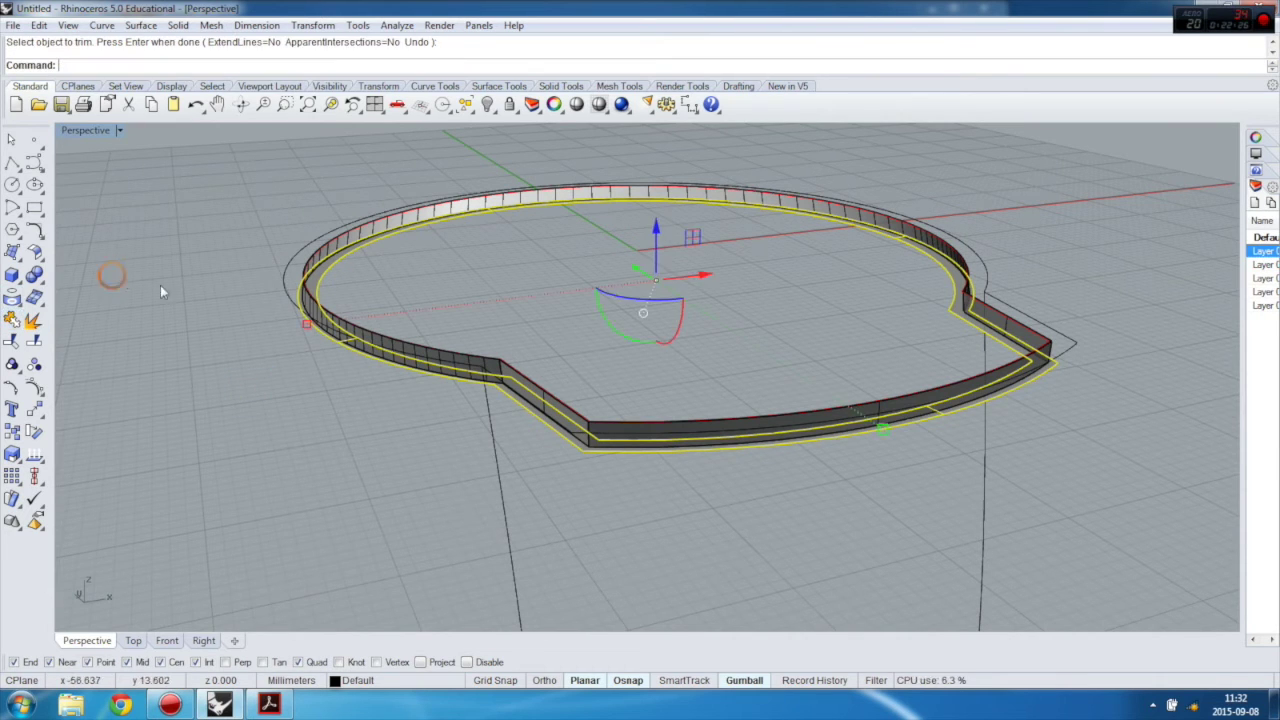
pyautogui.press('Escape')
# Step: Trim off the part of the ledge outside the inner wall, using all the curved, side and front wall strips as cutting objects
pyautogui.scroll(3, 508, 395)
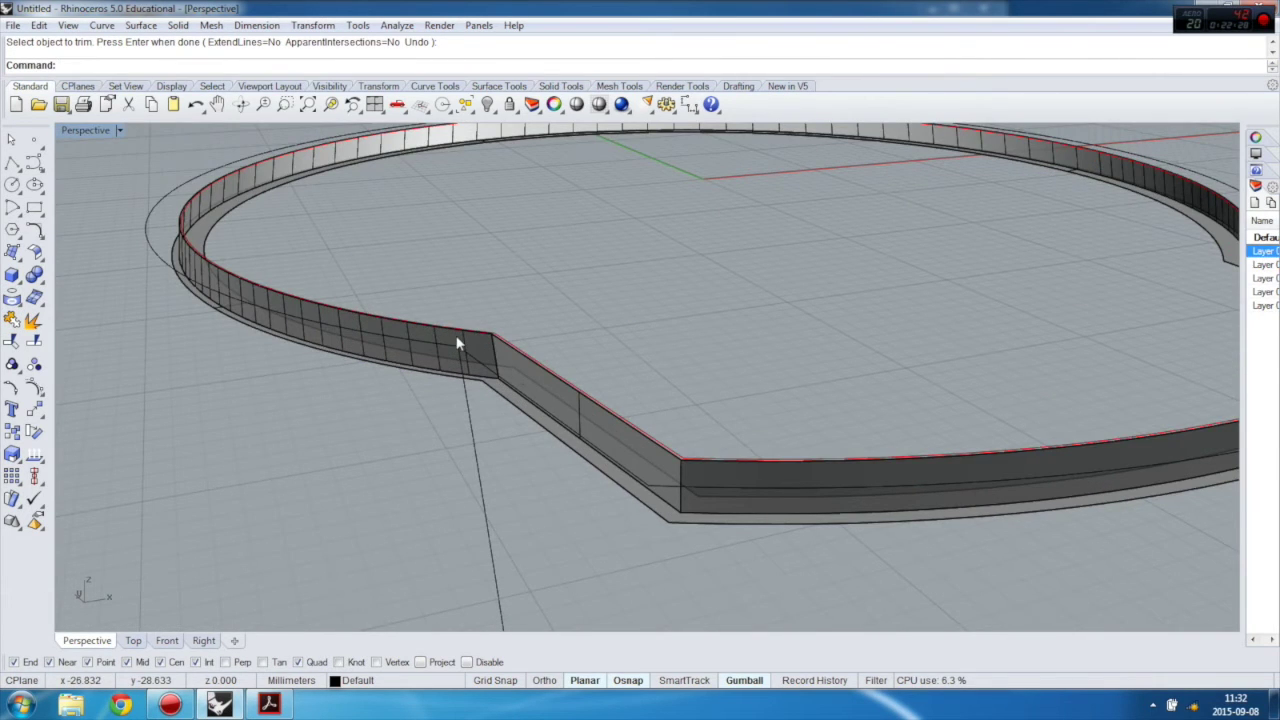
pyautogui.click(457, 343)
pyautogui.click(545, 390)
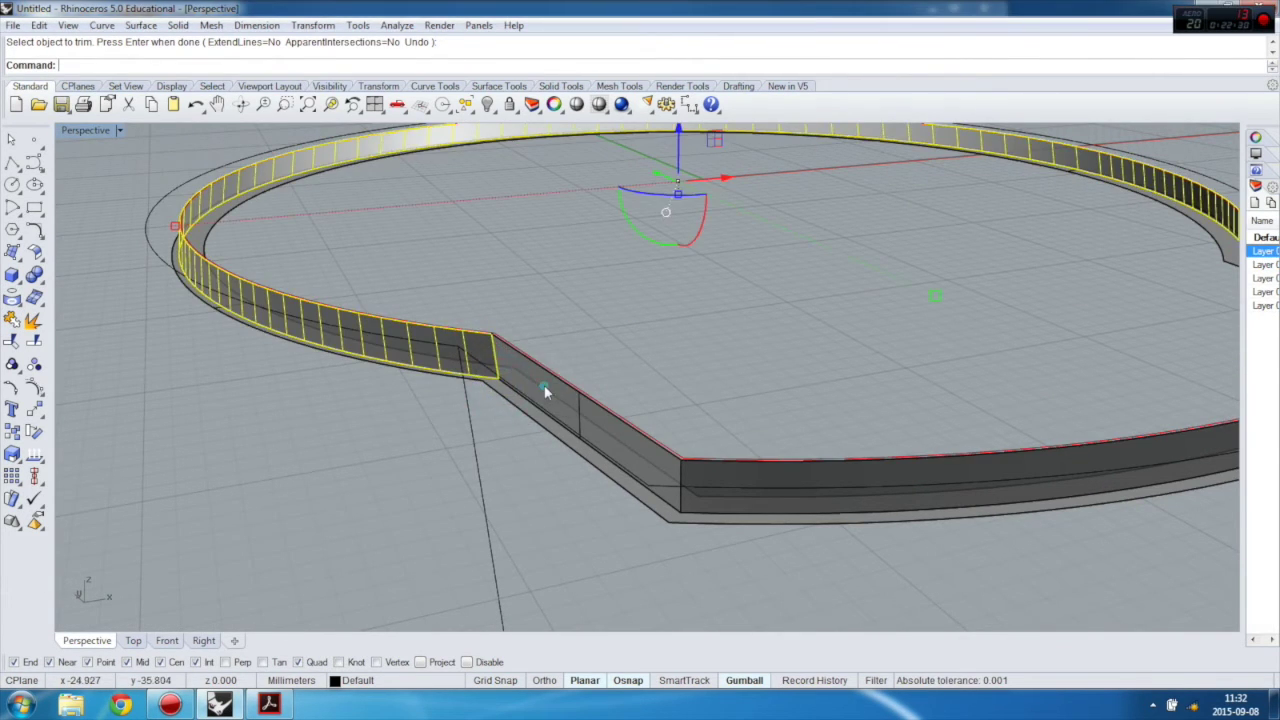
pyautogui.click(545, 390)
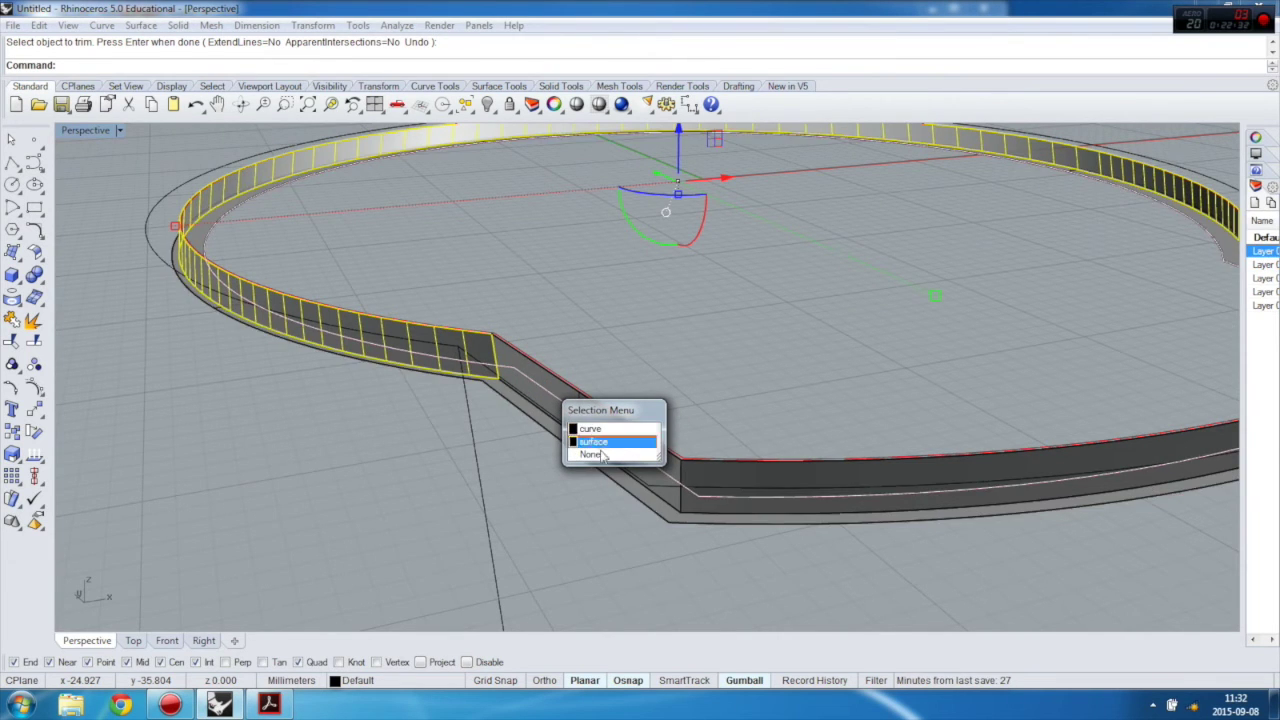
pyautogui.click(602, 455)
pyautogui.click(579, 400)
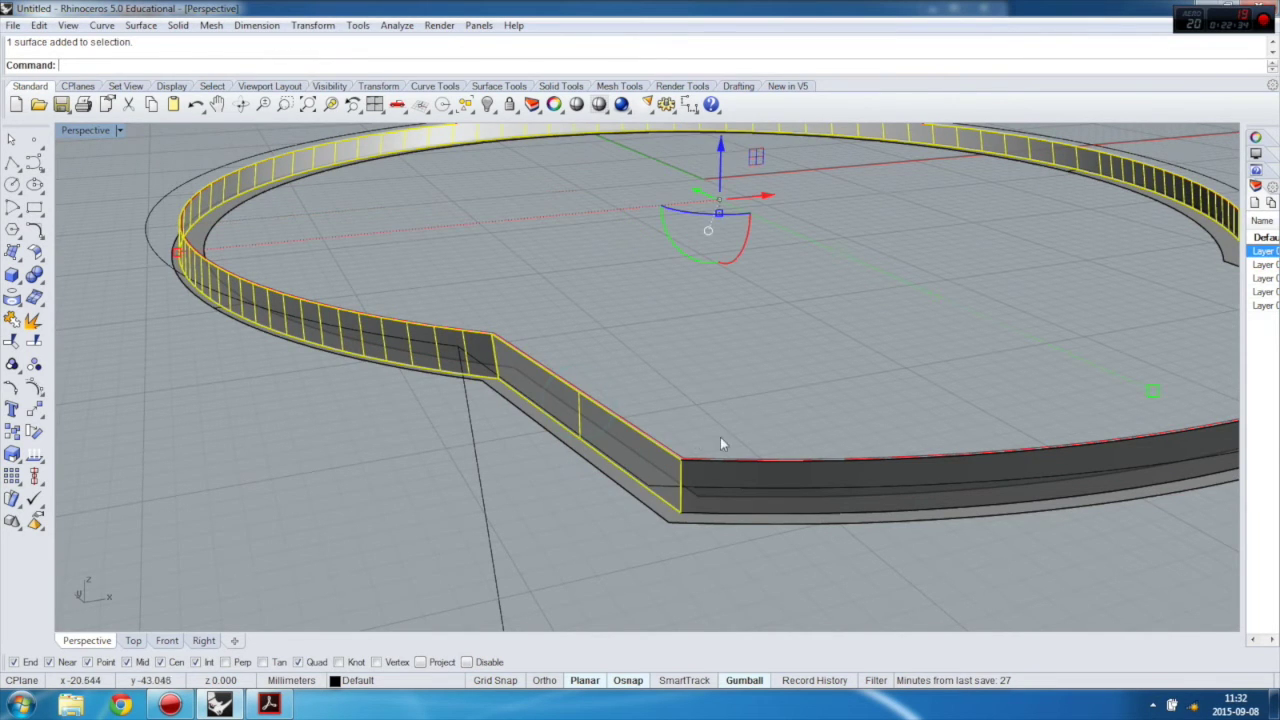
pyautogui.keyDown('shift'); pyautogui.click(743, 474); pyautogui.keyUp('shift')
pyautogui.scroll(-4, 915, 385)
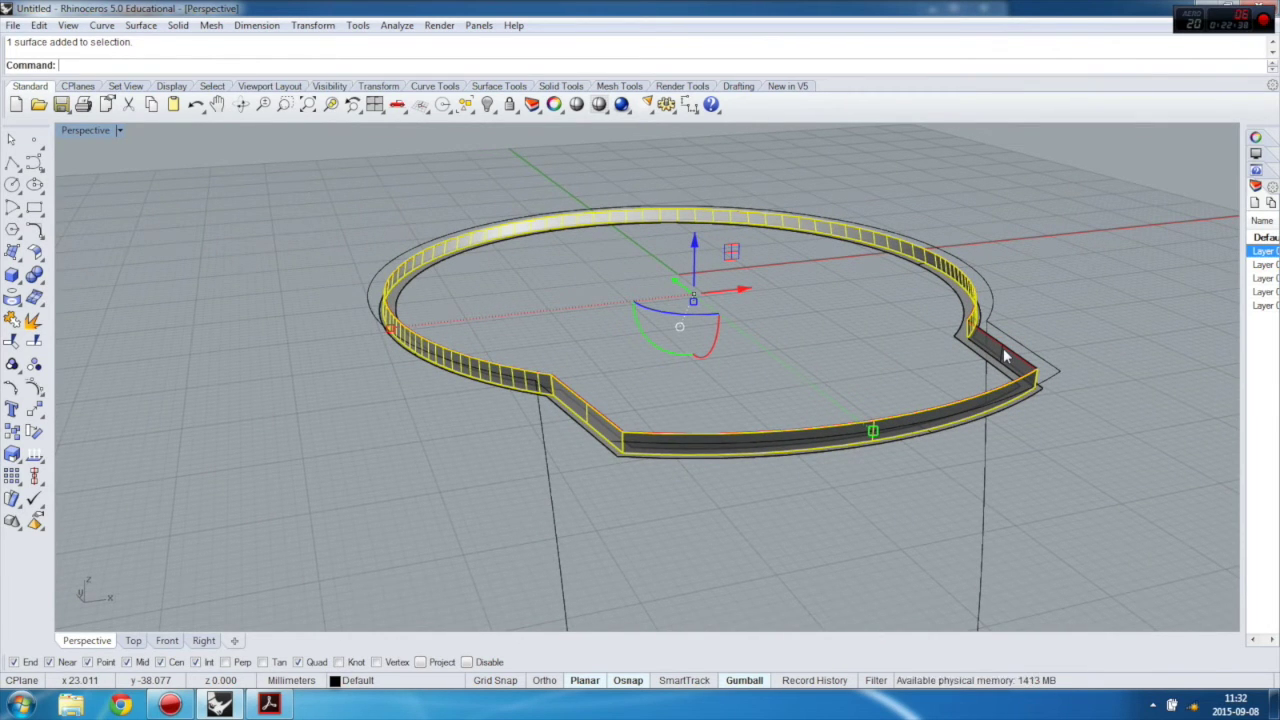
pyautogui.moveTo(394, 343); pyautogui.dragTo(355, 308, button='right')
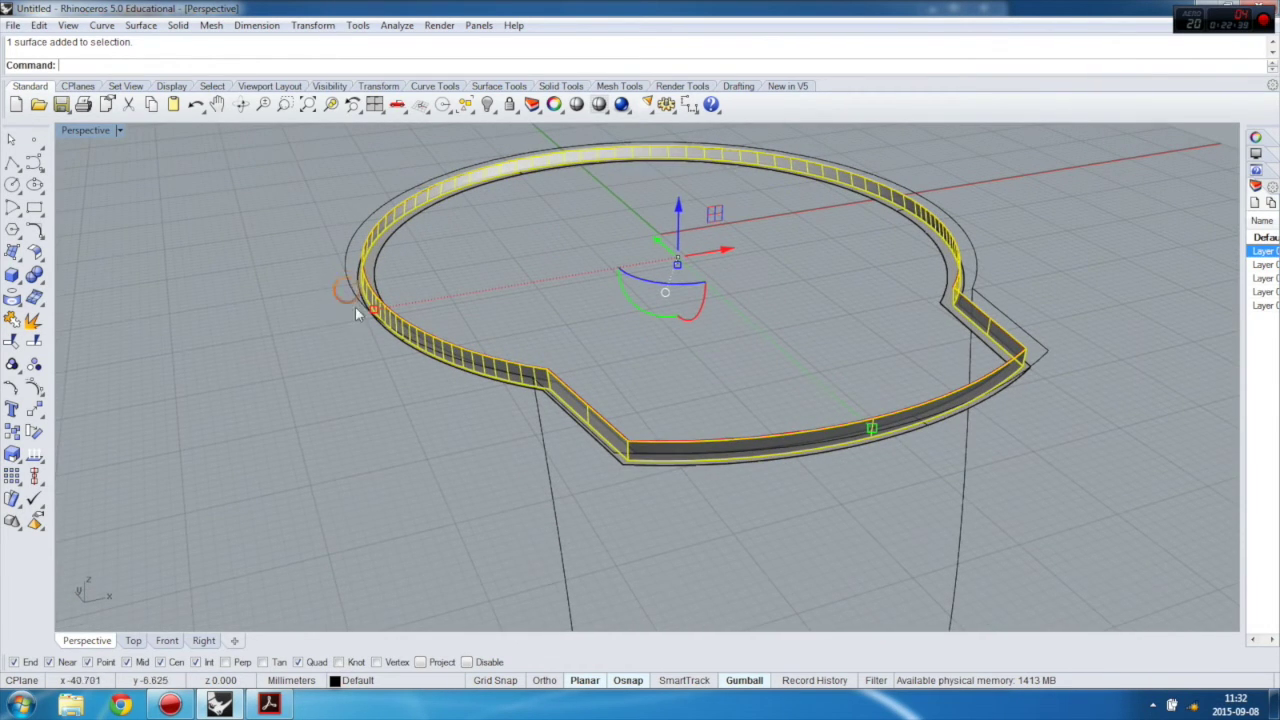
pyautogui.click(11, 341)
pyautogui.scroll(5, 281, 313)
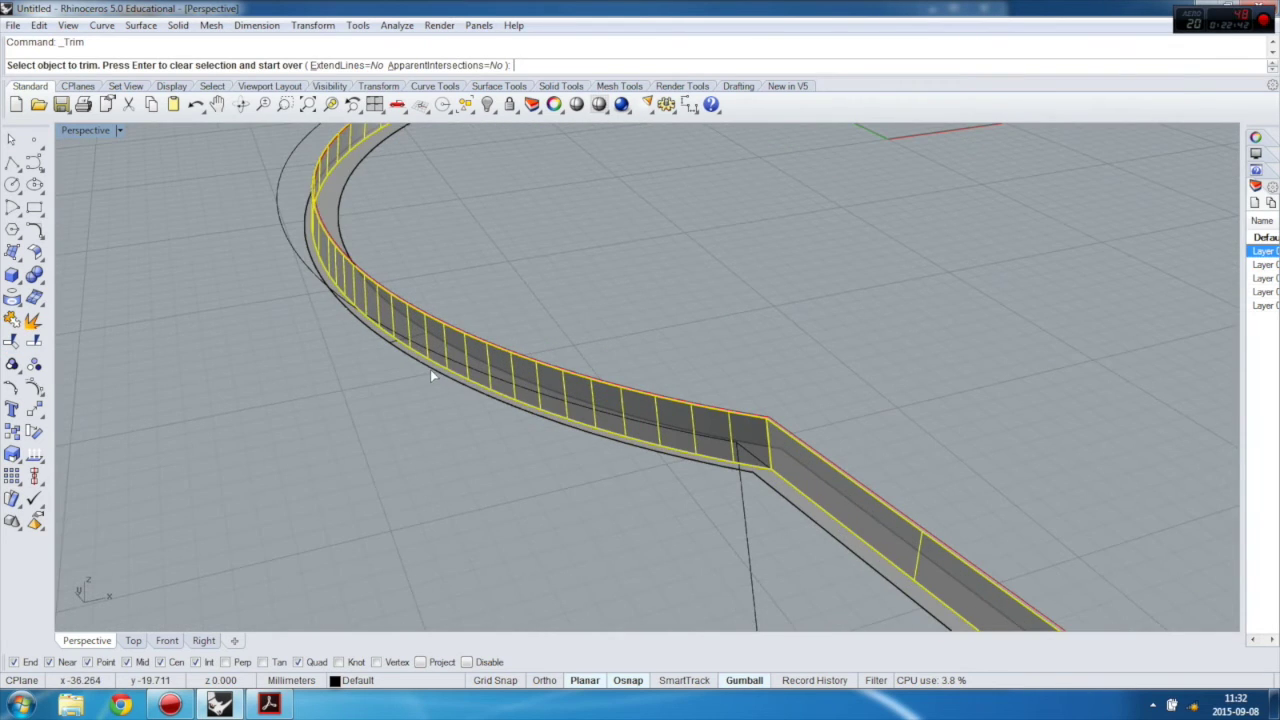
pyautogui.click(432, 368)
pyautogui.click(472, 424)
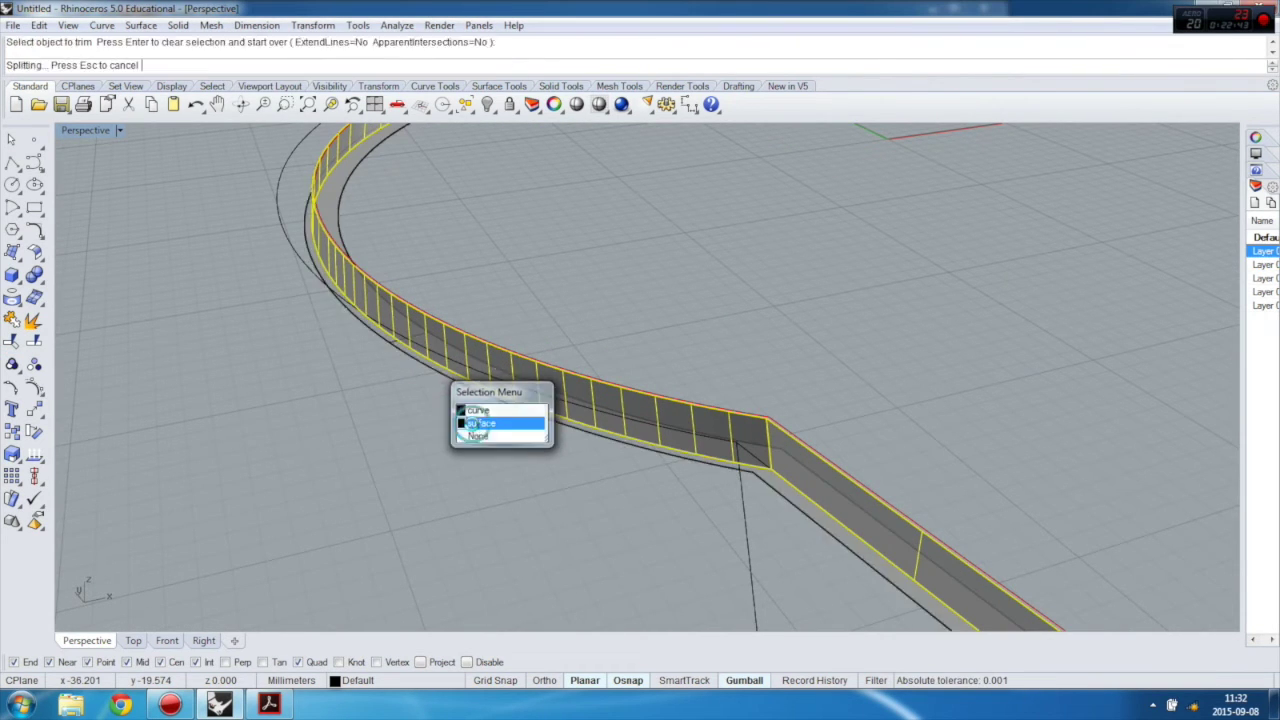
pyautogui.rightClick(177, 238)
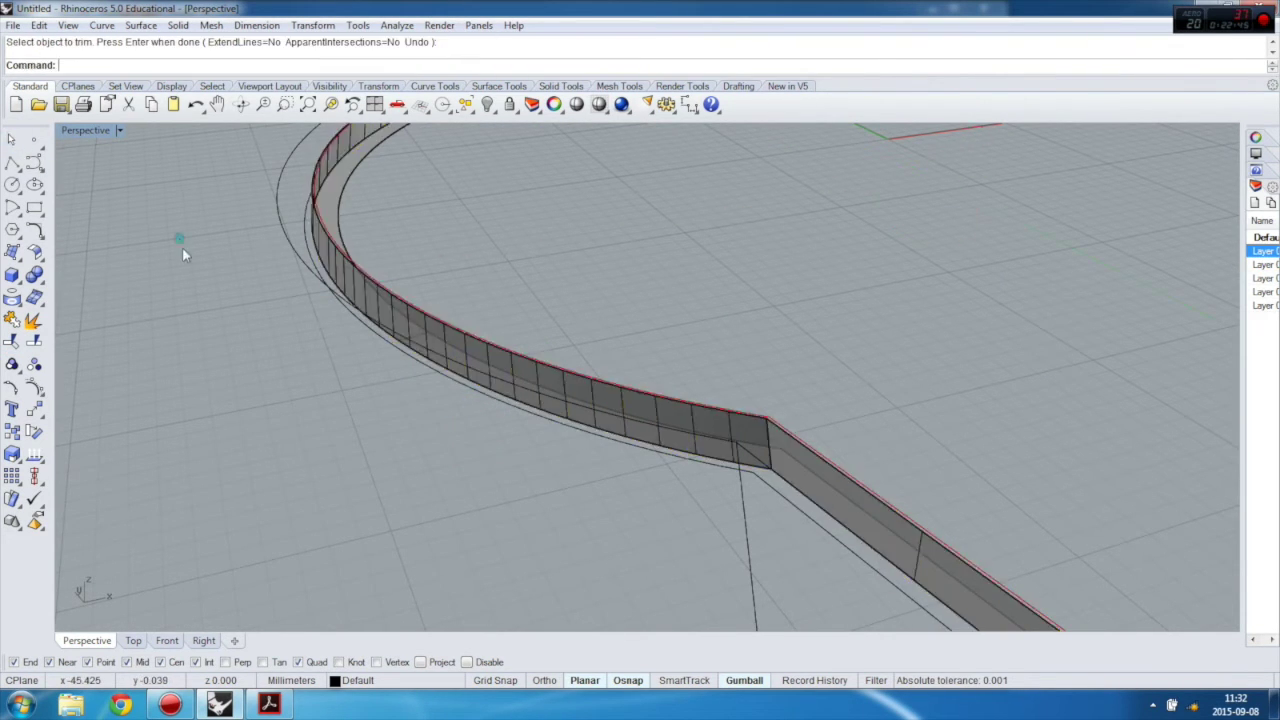
pyautogui.rightClick(209, 308)
# Step: Show all the hidden surfaces of the body again
pyautogui.rightClick(487, 105)
pyautogui.moveTo(400, 215); pyautogui.dragTo(313, 236, button='right')
pyautogui.scroll(-5, 313, 236)
pyautogui.moveTo(493, 220); pyautogui.dragTo(445, 237, button='right')
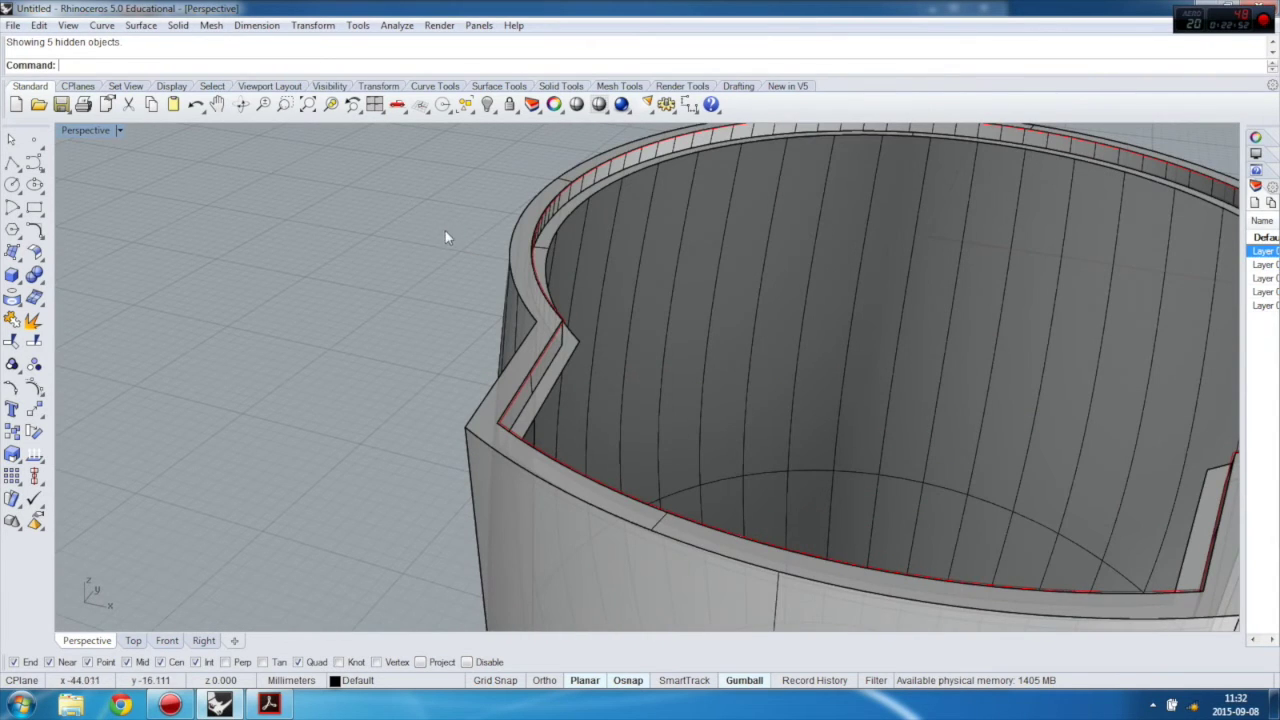
# Step: Extrude the ledge's inner edge curve straight down to the bottom of the body as an open surface
pyautogui.click(14, 251)
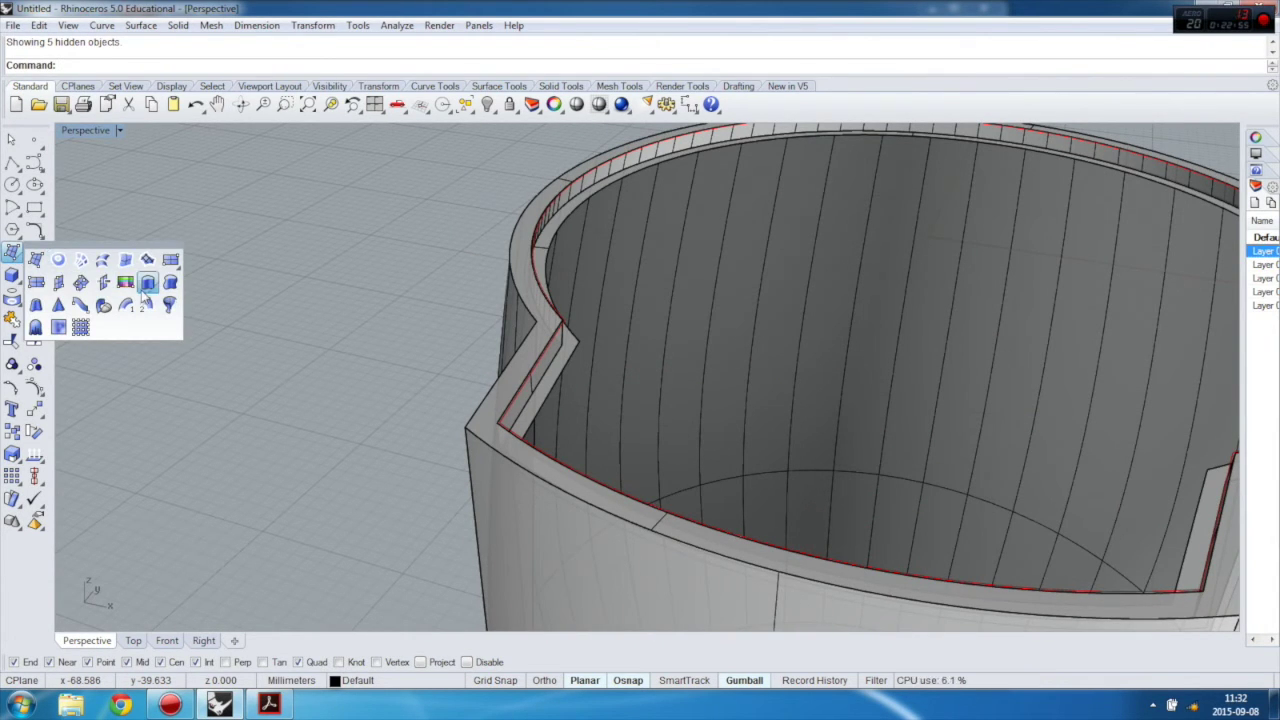
pyautogui.click(147, 283)
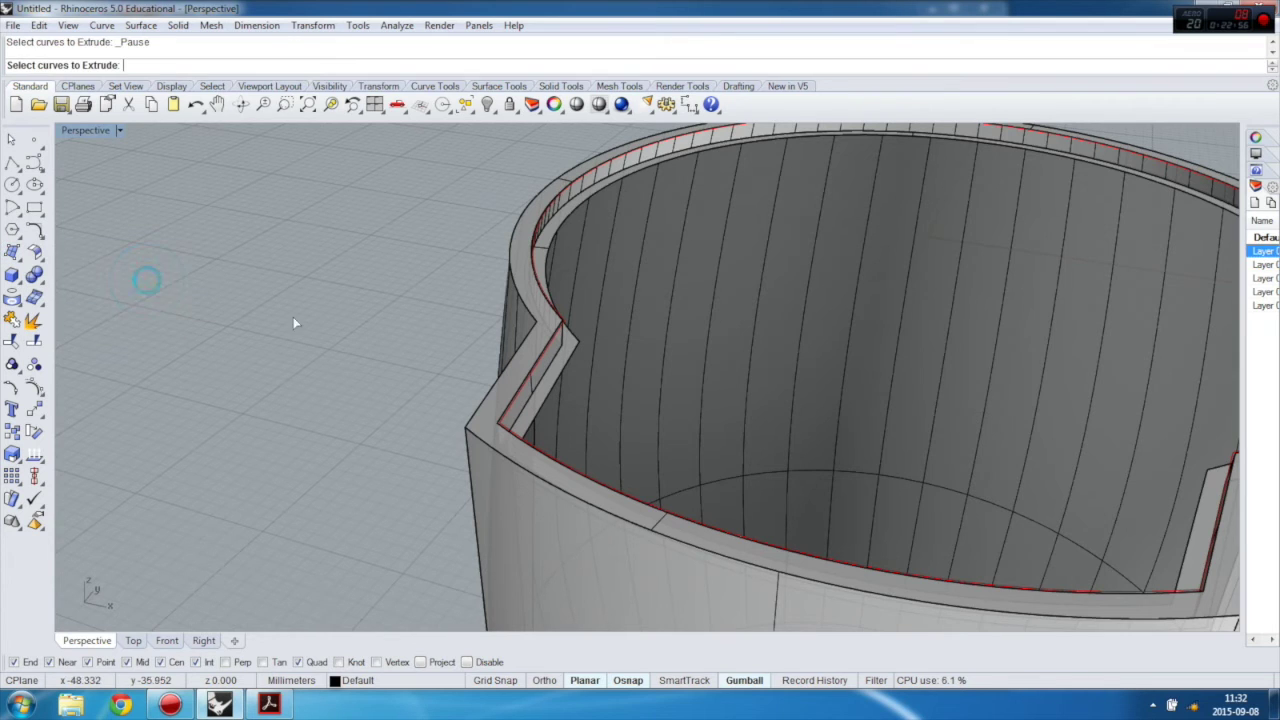
pyautogui.click(573, 220)
pyautogui.click(605, 246)
pyautogui.scroll(-5, 603, 290)
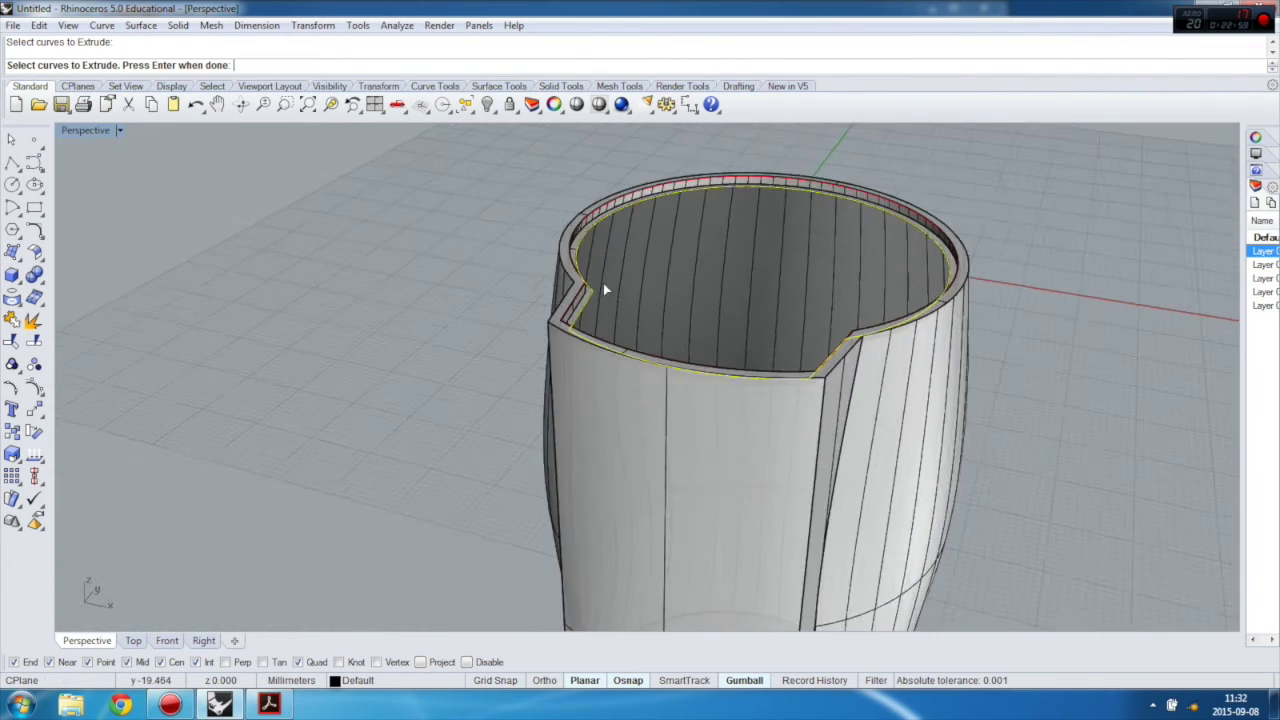
pyautogui.moveTo(623, 363); pyautogui.dragTo(646, 270, button='right')
pyautogui.rightClick(647, 290)
pyautogui.scroll(-6, 640, 310)
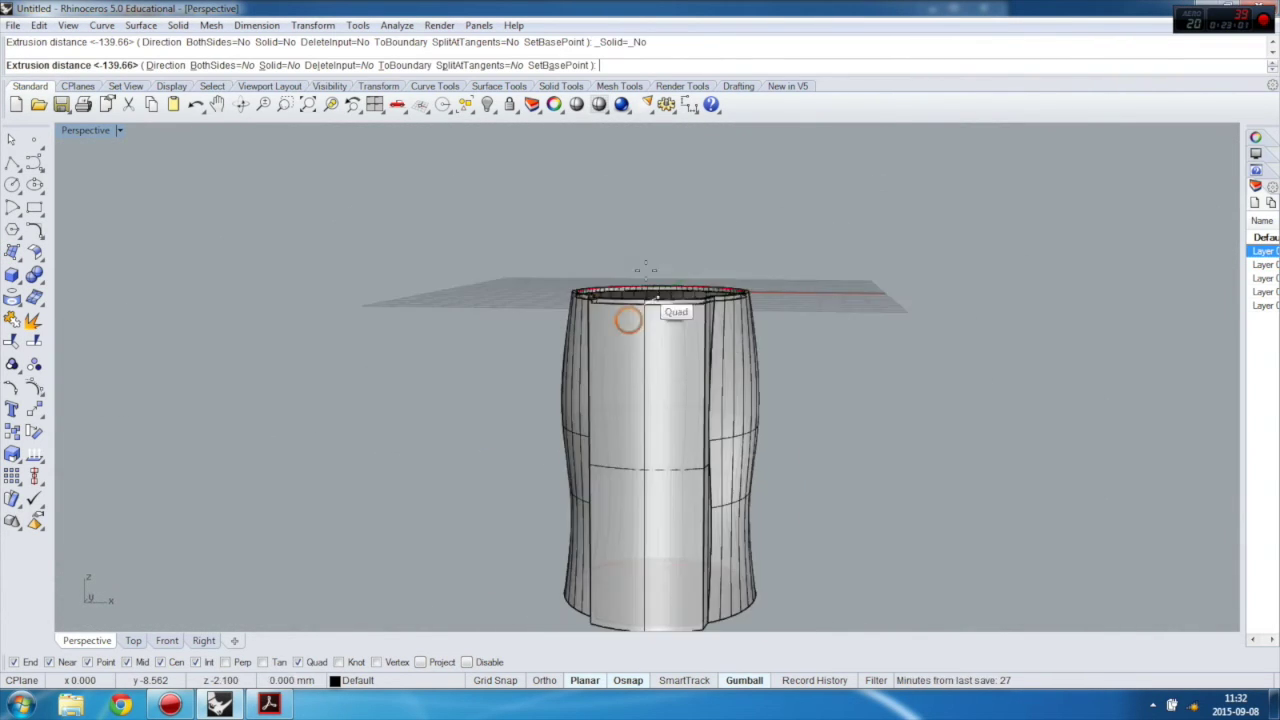
pyautogui.scroll(-2, 638, 350)
pyautogui.scroll(4, 636, 475)
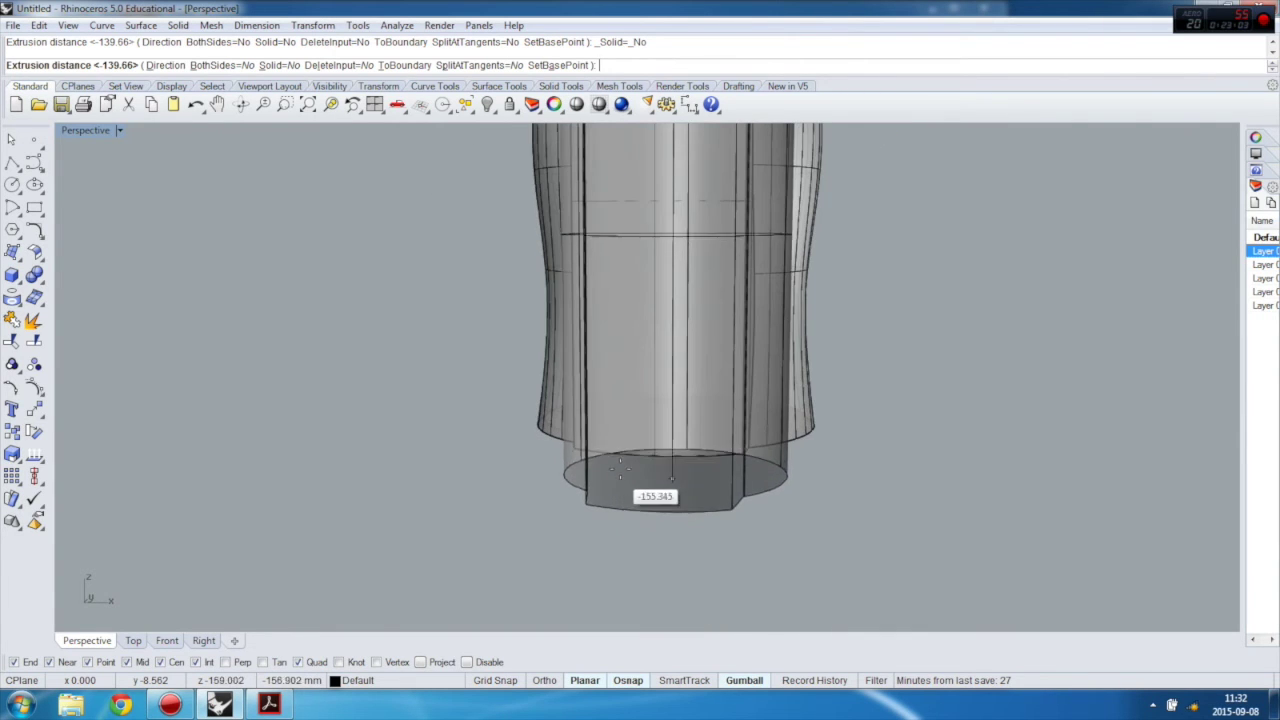
pyautogui.moveTo(663, 508); pyautogui.dragTo(684, 484, button='right')
pyautogui.click(586, 460)
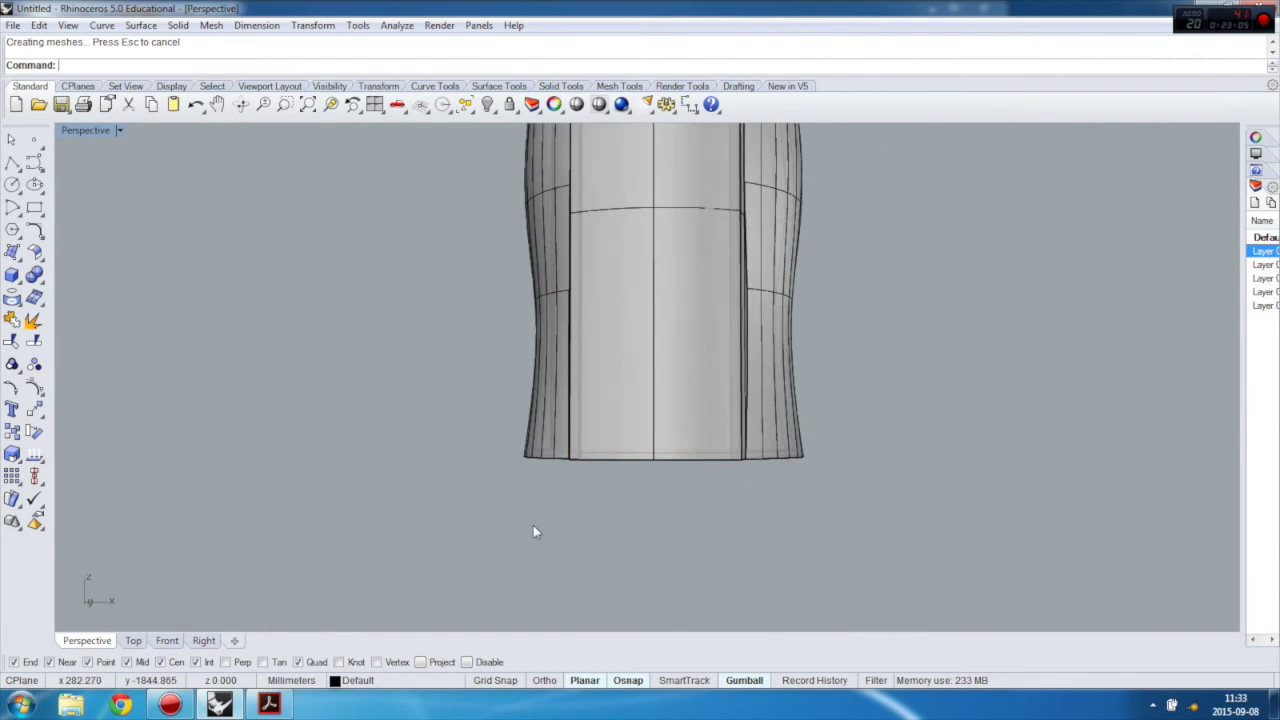
# Step: Examine the extruded inner wall from beneath the base and from above, looking into the body
pyautogui.moveTo(533, 526); pyautogui.dragTo(553, 388, button='right')
pyautogui.scroll(-4, 553, 388)
pyautogui.scroll(7, 554, 442)
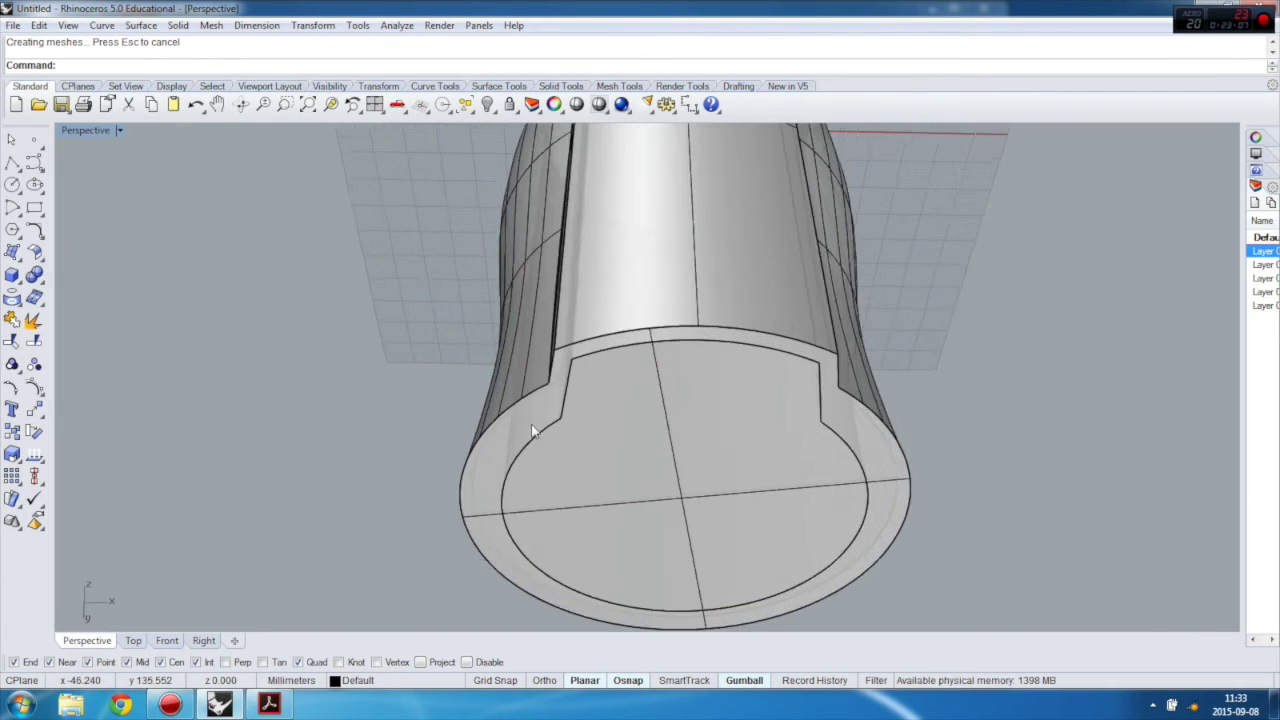
pyautogui.moveTo(514, 434); pyautogui.dragTo(522, 512, button='right')
pyautogui.moveTo(391, 234); pyautogui.dragTo(472, 353, button='right')
pyautogui.scroll(-7, 360, 315)
pyautogui.scroll(-7, 739, 313)
pyautogui.moveTo(588, 350); pyautogui.dragTo(617, 361, button='right')
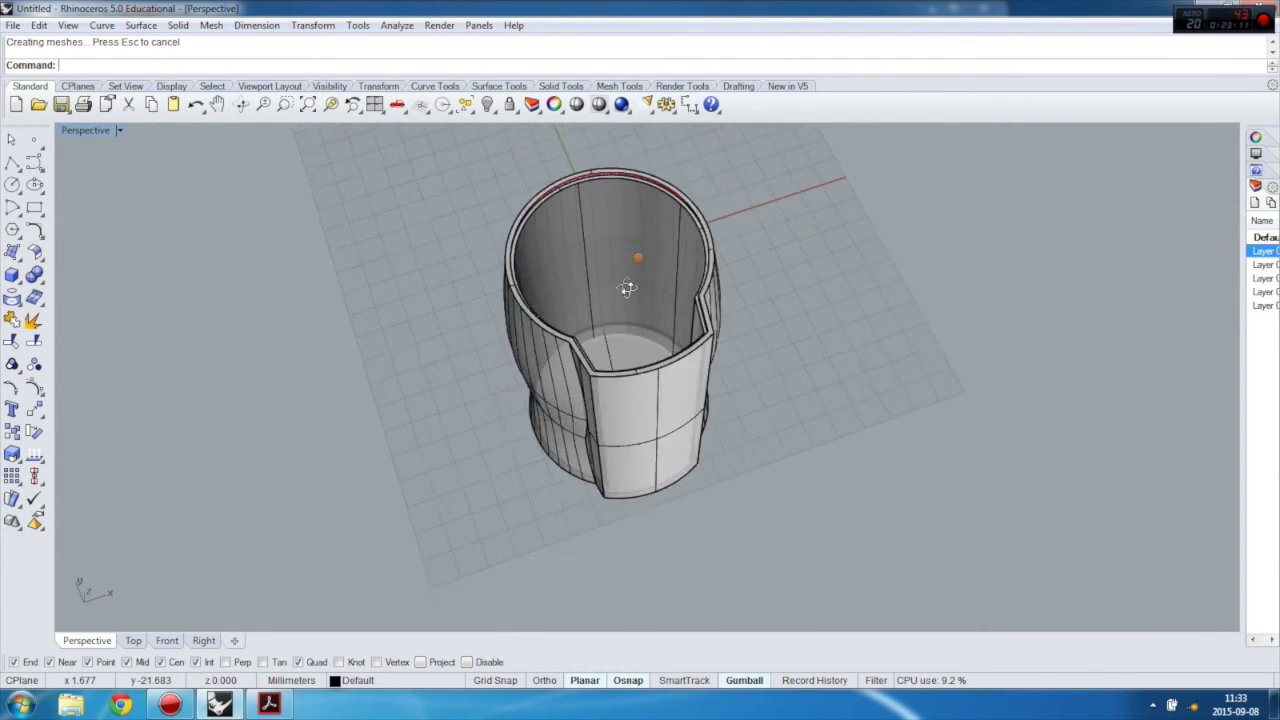
pyautogui.moveTo(626, 288); pyautogui.dragTo(600, 420, button='right')
pyautogui.scroll(5, 498, 428)
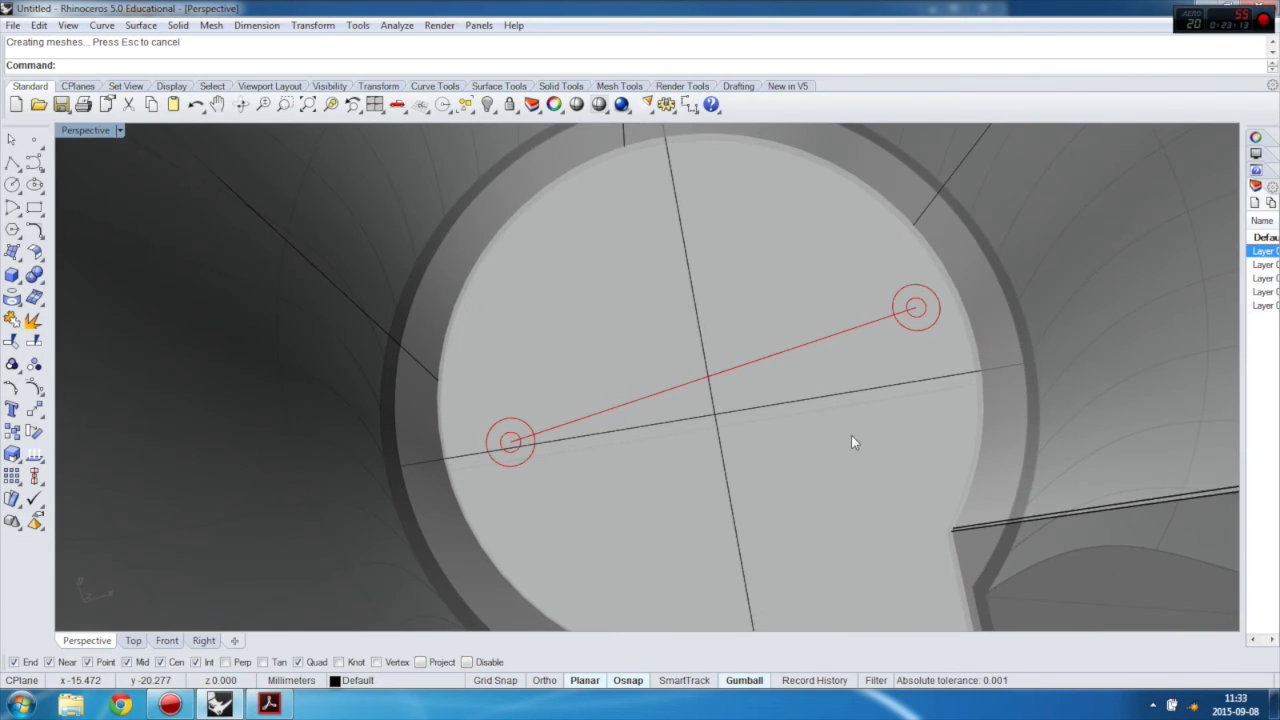
pyautogui.scroll(-8, 547, 313)
pyautogui.moveTo(556, 520); pyautogui.dragTo(550, 434, button='right')
# Step: Draw a straight horizontal line in the Front view from the level red line in the lower body out past its side
pyautogui.doubleClick(94, 131)
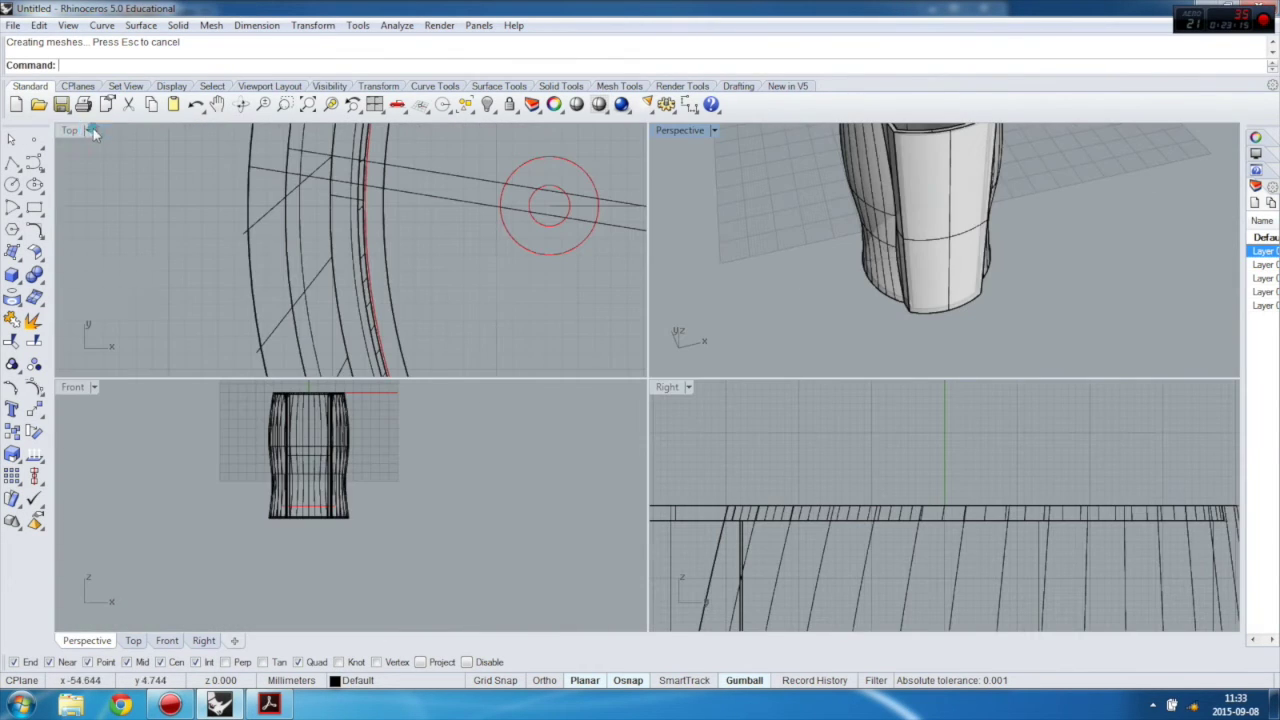
pyautogui.scroll(5, 292, 520)
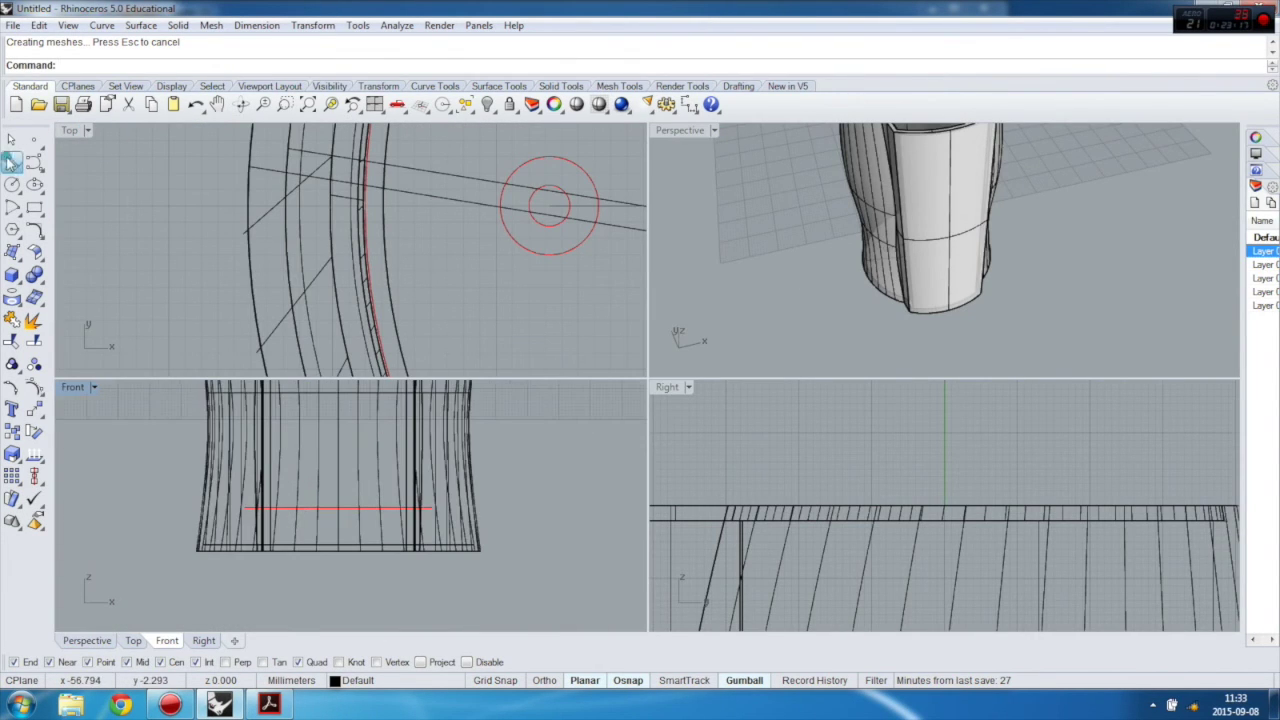
pyautogui.click(9, 163)
pyautogui.click(311, 508)
pyautogui.scroll(-2, 162, 518)
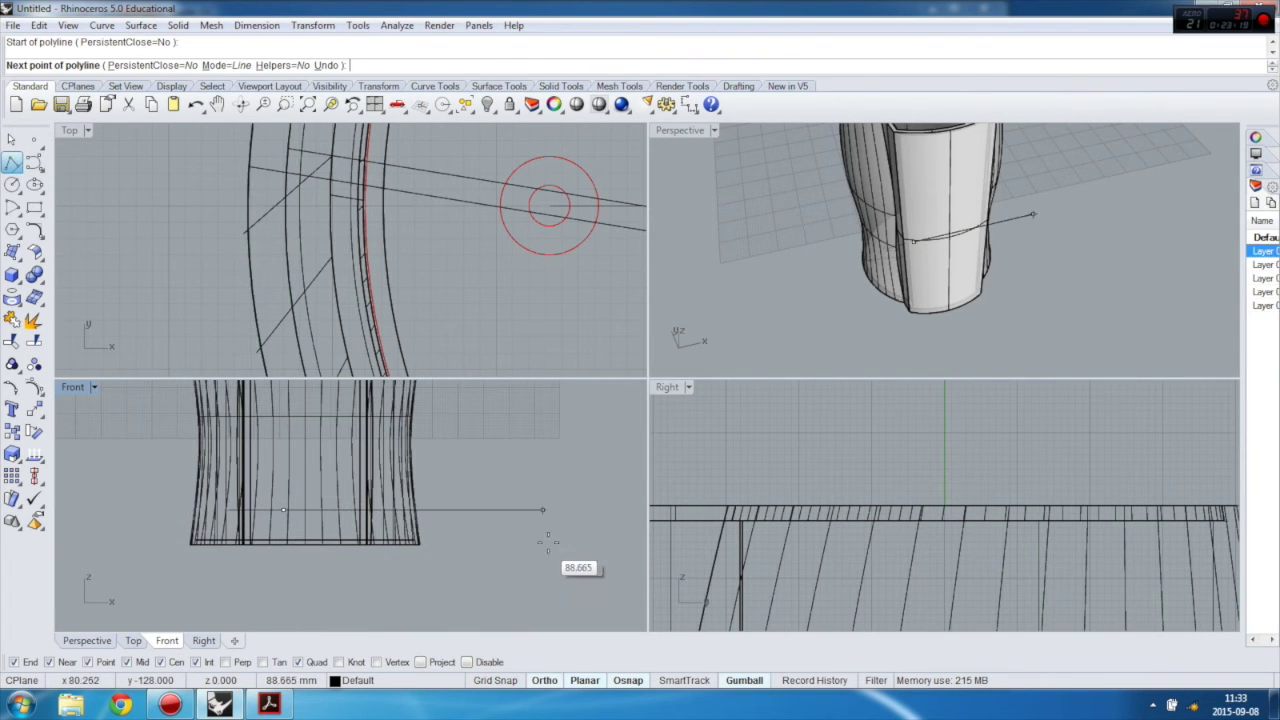
pyautogui.click(596, 512)
pyautogui.press('Return')
# Step: Move the new horizontal line sideways so that it crosses the full width of the body
pyautogui.click(593, 510)
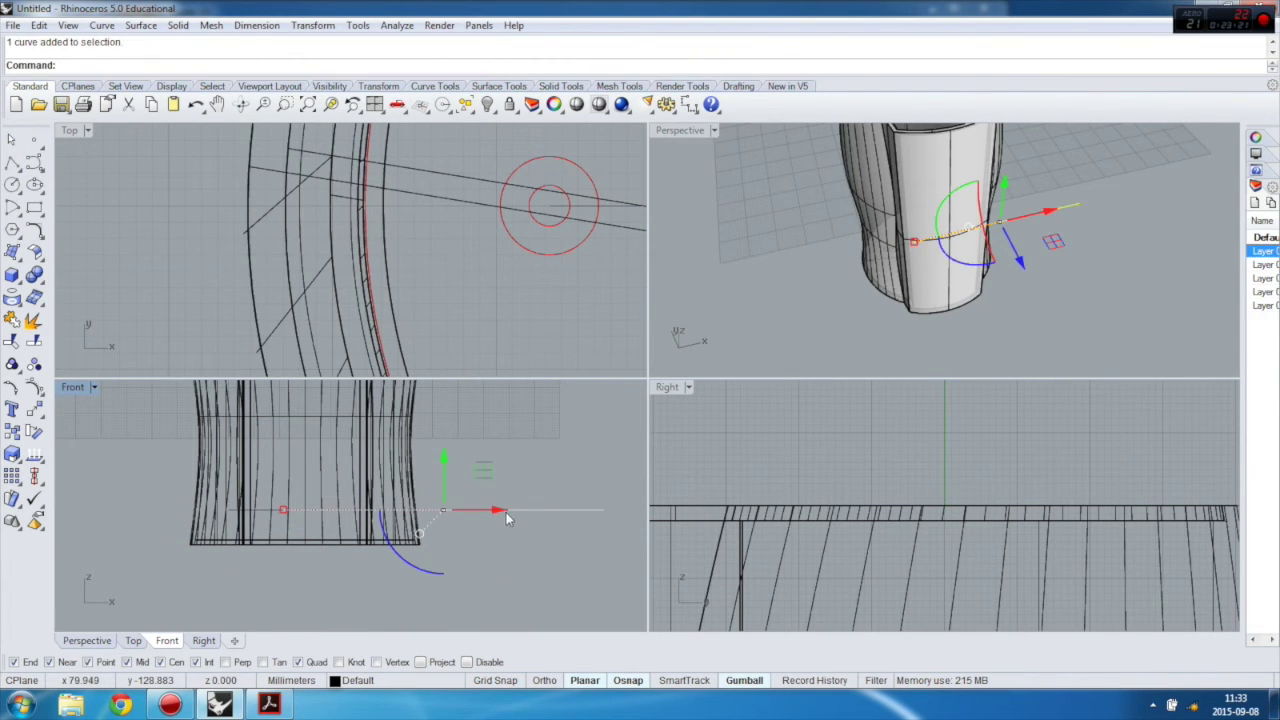
pyautogui.moveTo(506, 516); pyautogui.dragTo(346, 514)
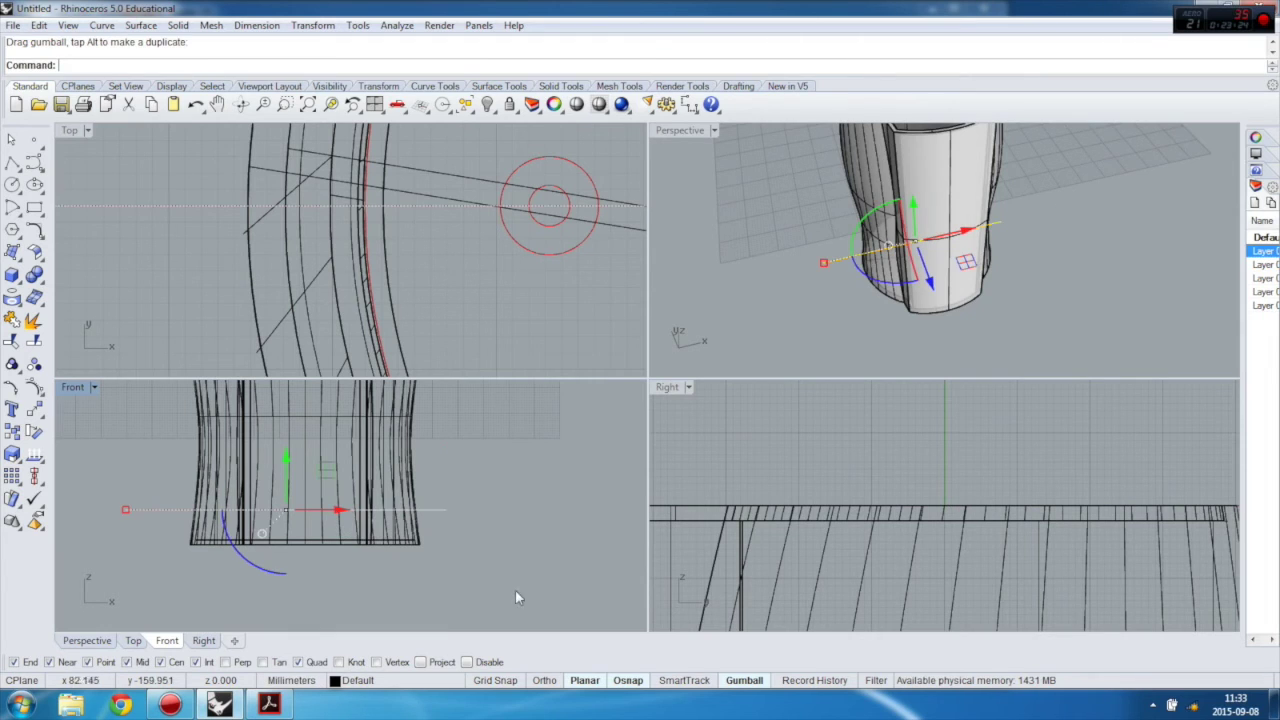
pyautogui.click(506, 572)
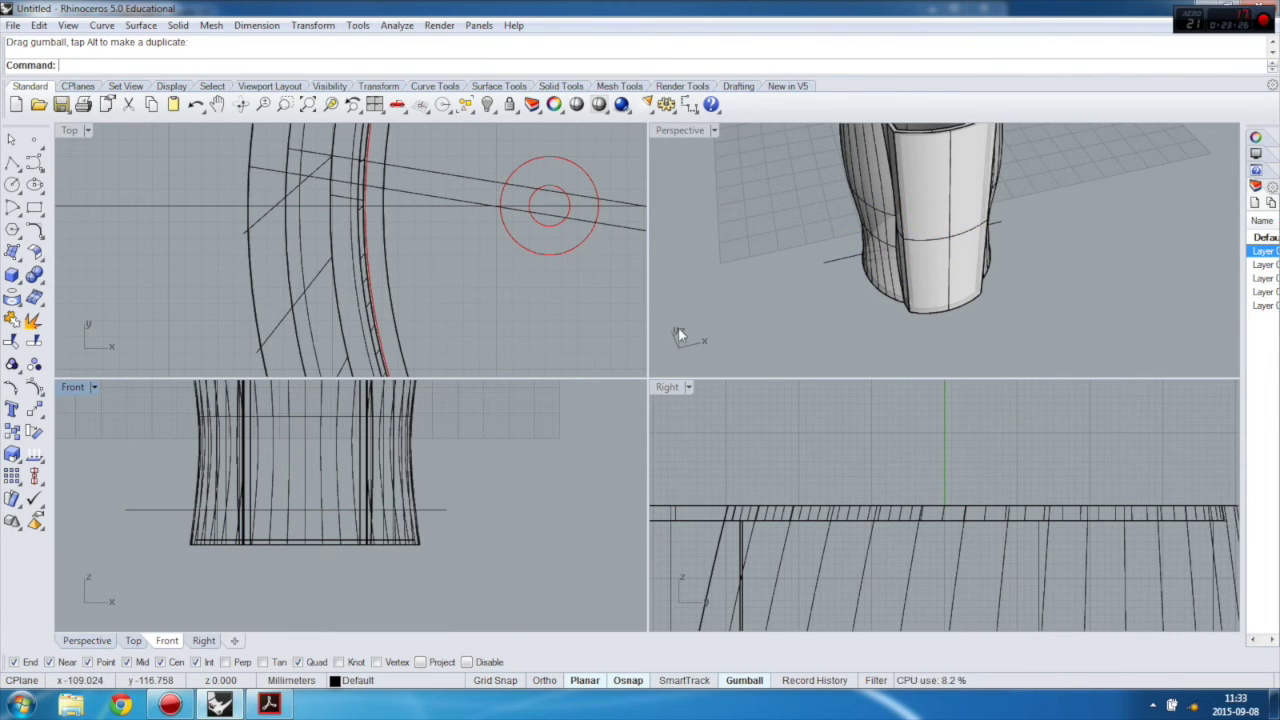
# Step: Hide the large curved outer surface of the body
pyautogui.doubleClick(690, 130)
pyautogui.moveTo(514, 268); pyautogui.dragTo(718, 192, button='right')
pyautogui.moveTo(715, 390); pyautogui.dragTo(918, 370, button='right')
pyautogui.scroll(2, 509, 392)
pyautogui.click(494, 400)
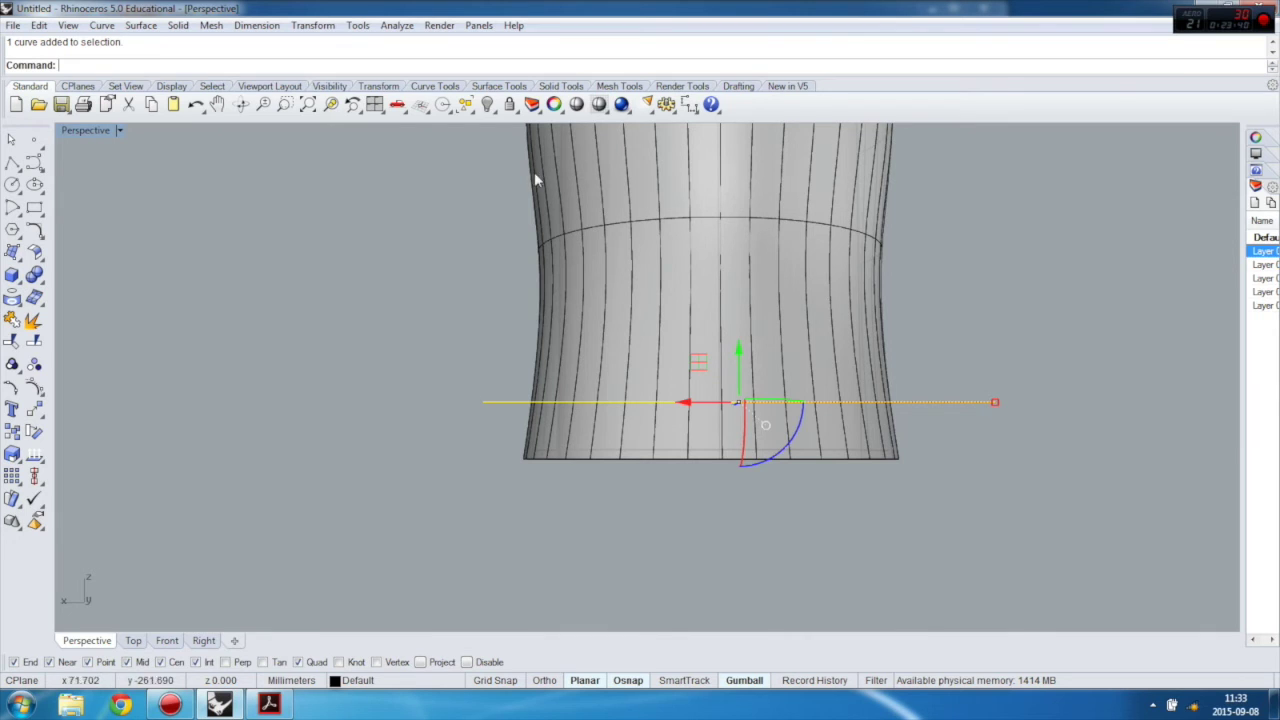
pyautogui.click(209, 233)
pyautogui.click(549, 196)
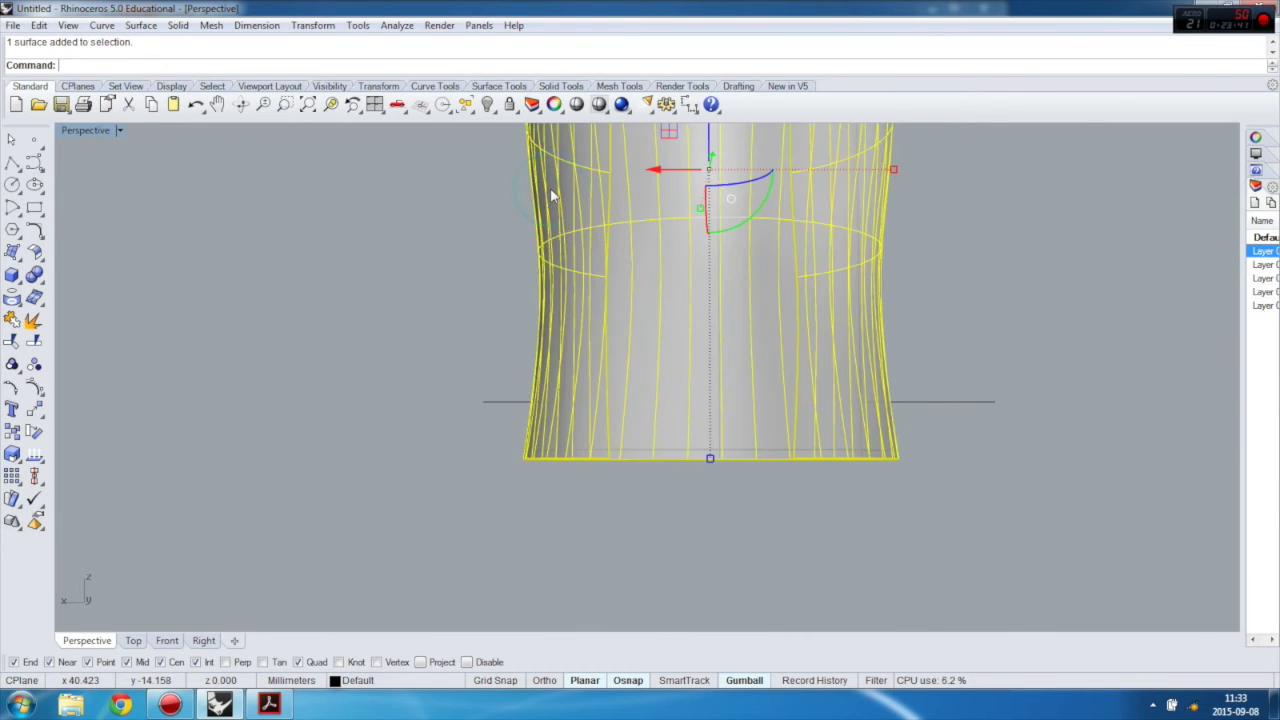
pyautogui.click(487, 104)
# Step: Hide the remaining outer side and front wall surfaces so that the inner wall is exposed
pyautogui.moveTo(420, 291); pyautogui.dragTo(806, 371, button='right')
pyautogui.click(534, 388)
pyautogui.click(567, 419)
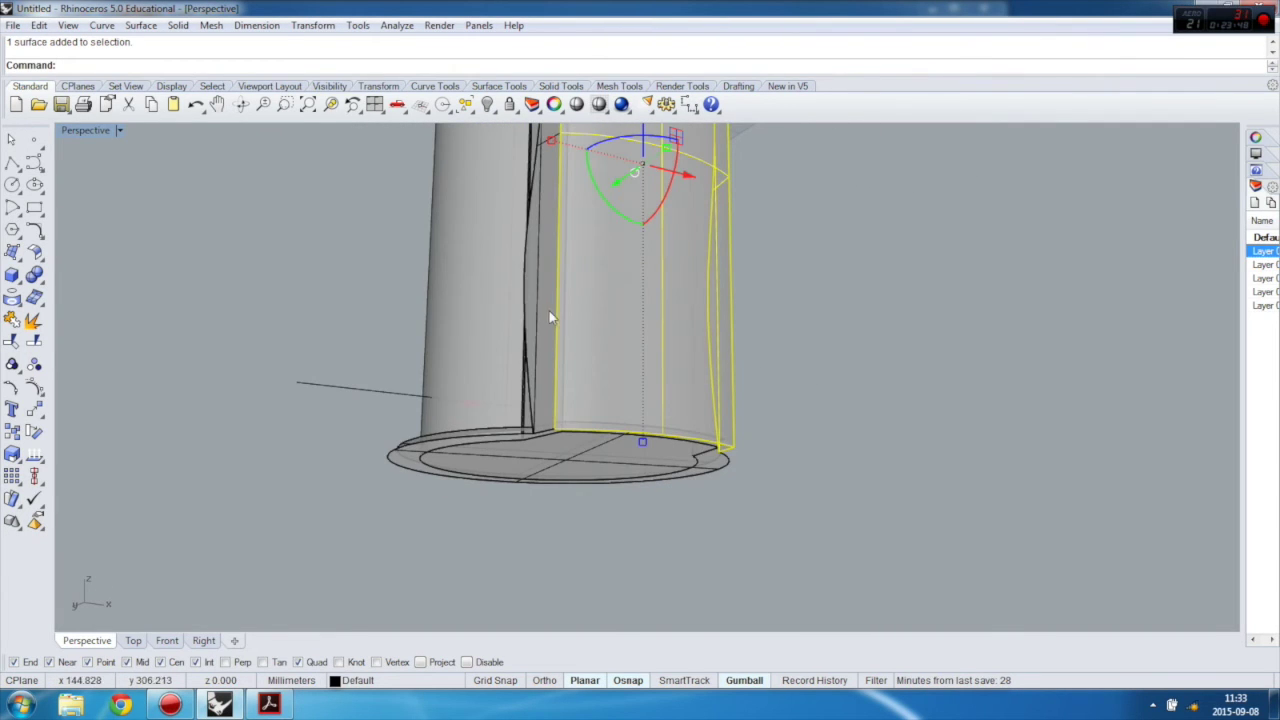
pyautogui.moveTo(549, 317); pyautogui.dragTo(541, 312, button='right')
pyautogui.click(487, 104)
# Step: Trim off the part of the inner wall below the horizontal line, using the line as cutting object in the Front view
pyautogui.moveTo(680, 420); pyautogui.dragTo(387, 447, button='right')
pyautogui.moveTo(725, 413); pyautogui.dragTo(806, 422, button='right')
pyautogui.click(806, 414)
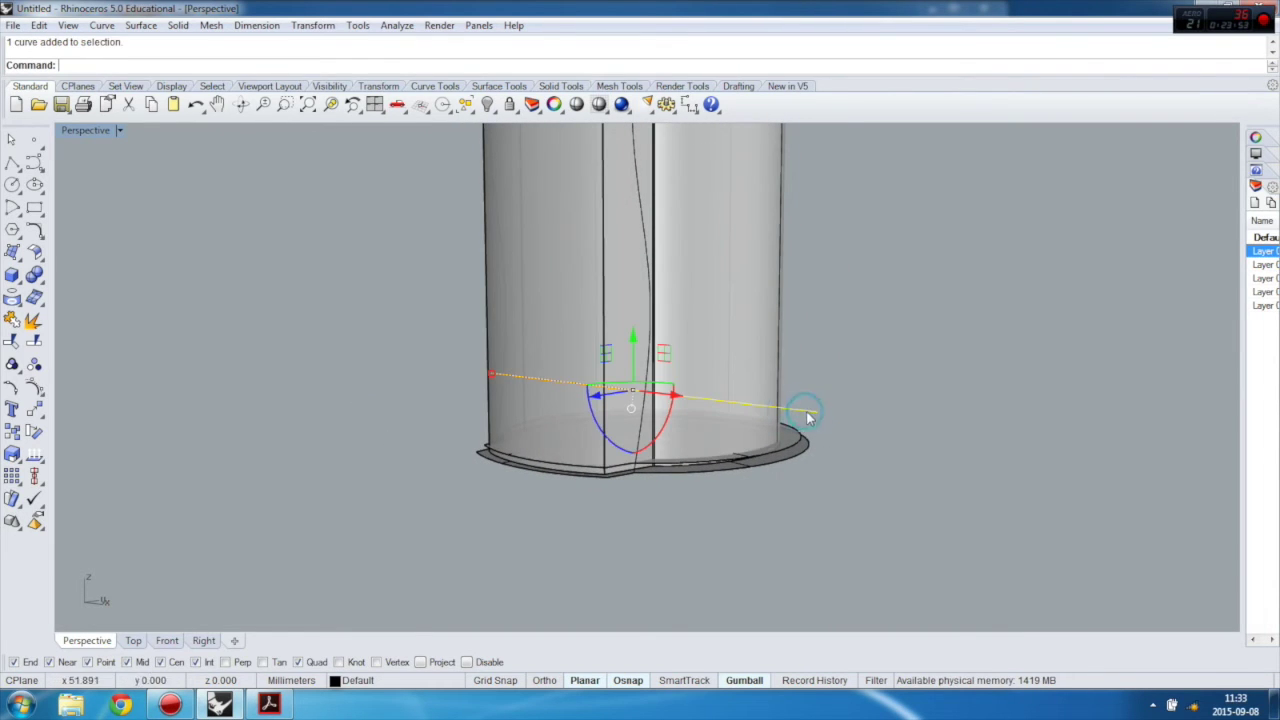
pyautogui.doubleClick(88, 130)
pyautogui.click(12, 342)
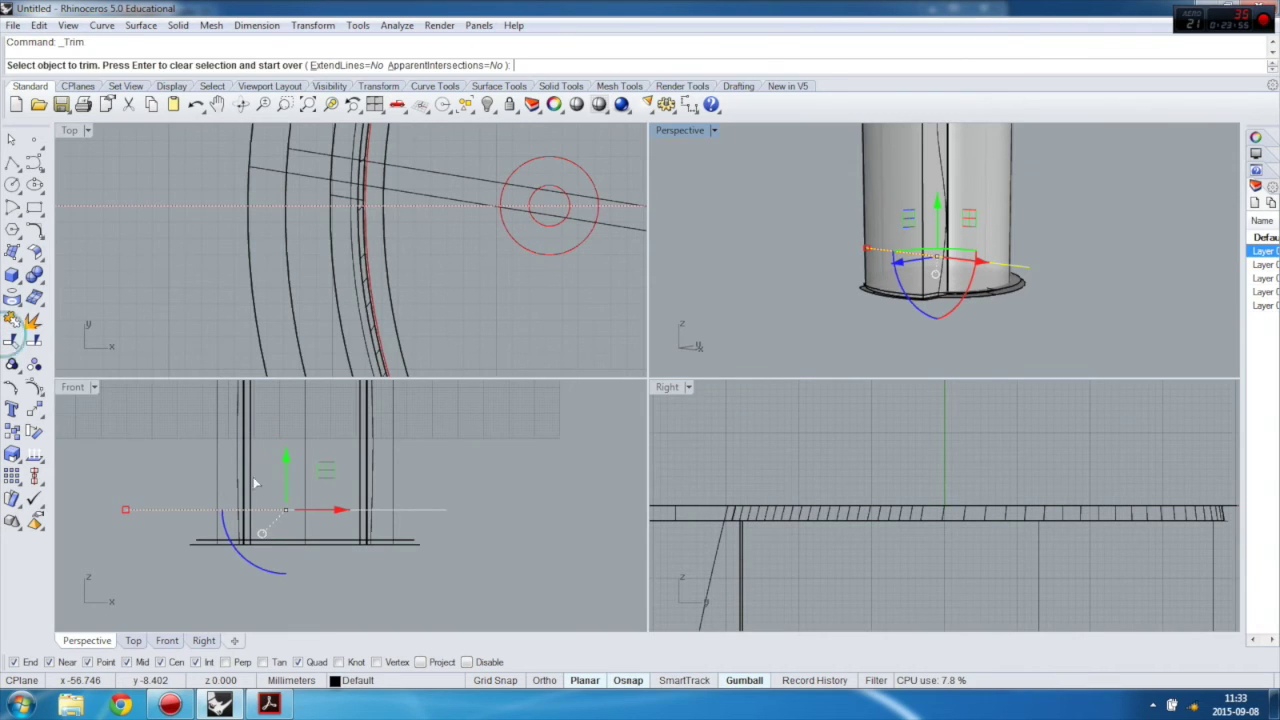
pyautogui.scroll(2, 400, 528)
pyautogui.scroll(-4, 900, 500)
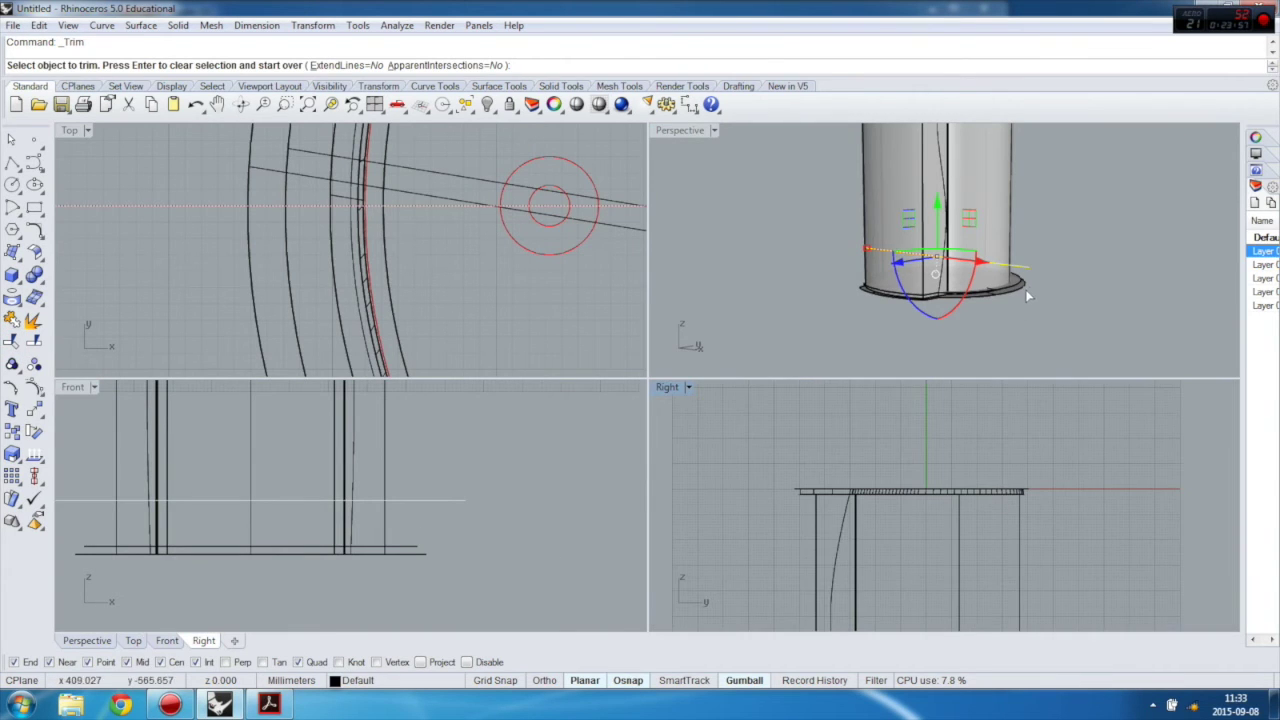
pyautogui.scroll(-3, 1025, 290)
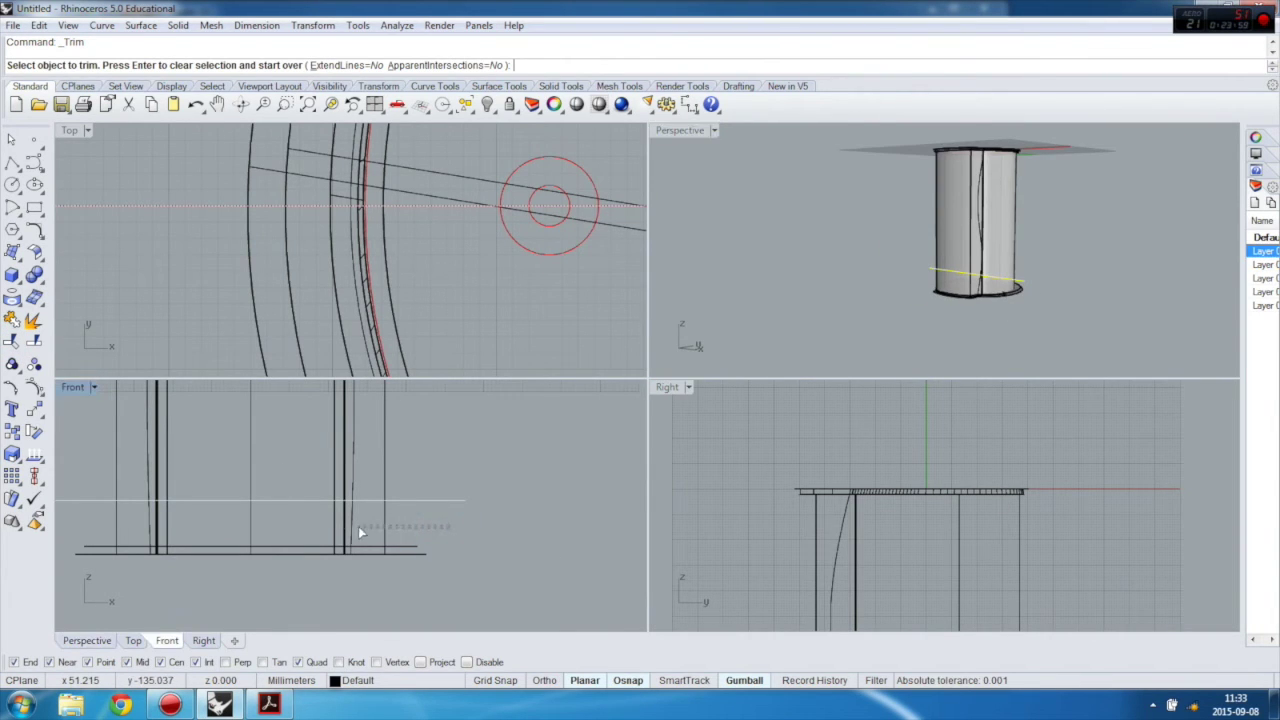
pyautogui.click(99, 522)
pyautogui.moveTo(838, 309); pyautogui.dragTo(872, 251, button='right')
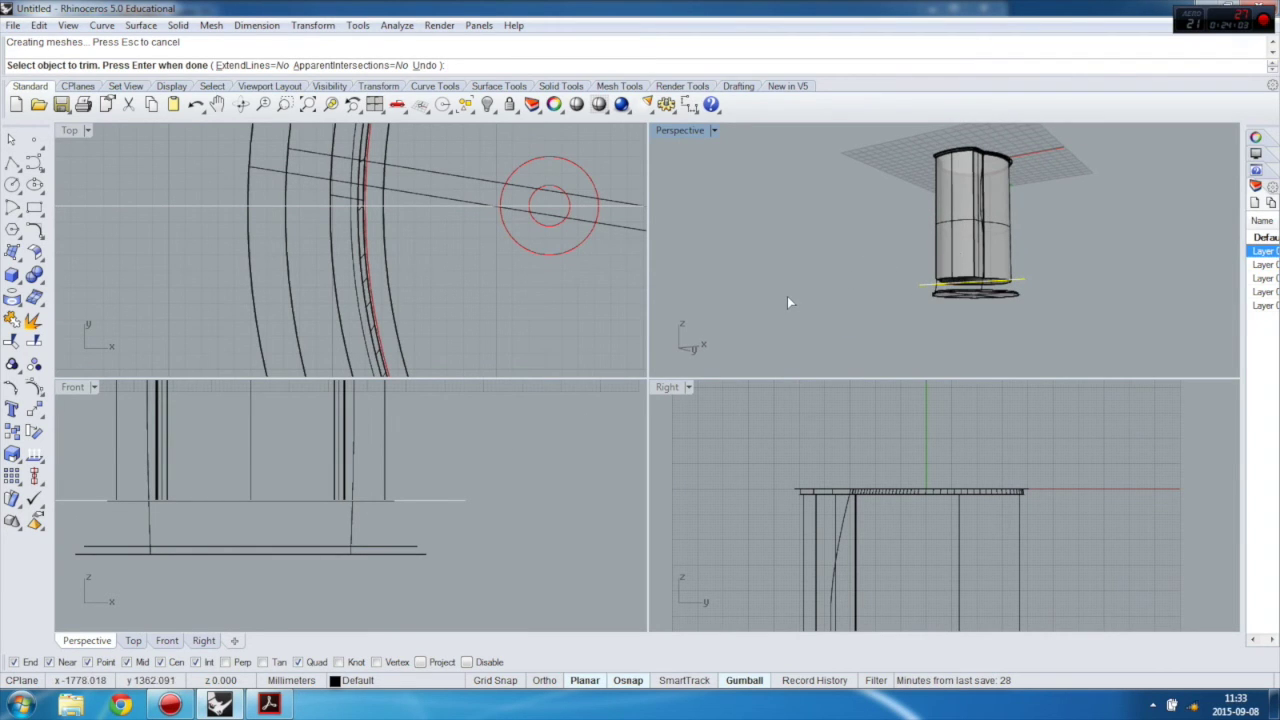
pyautogui.moveTo(787, 296); pyautogui.dragTo(766, 289, button='right')
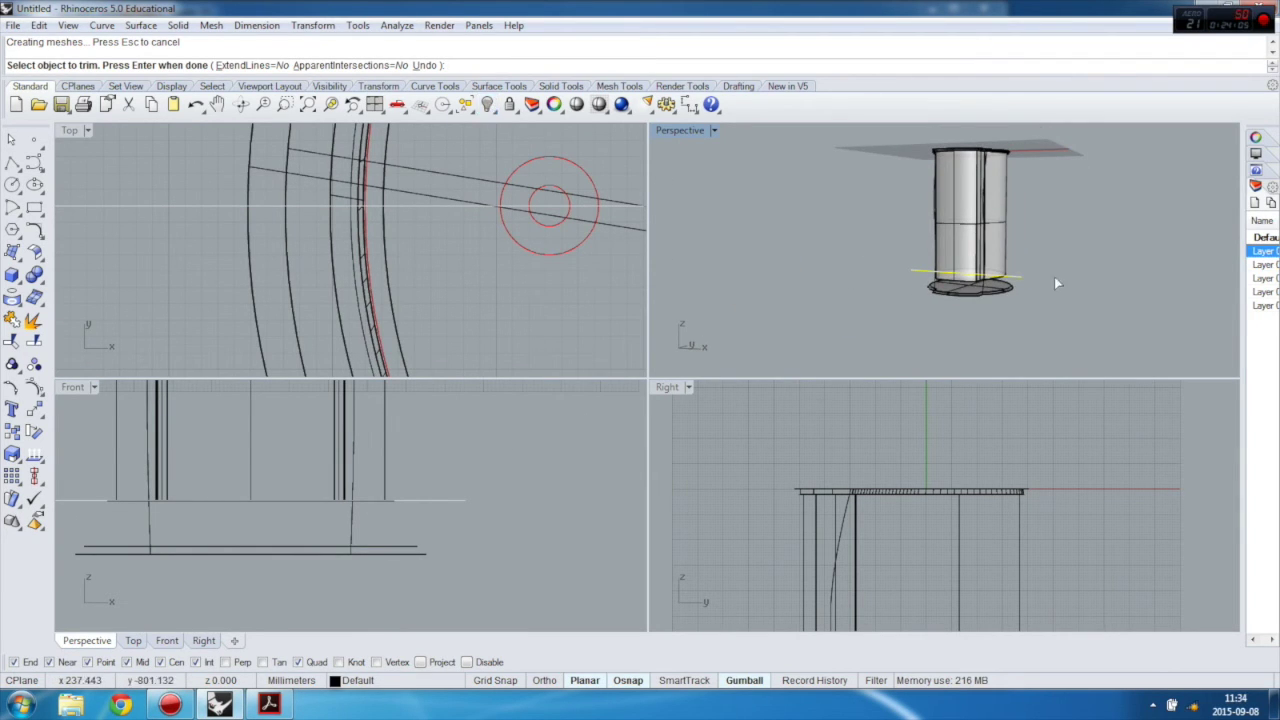
pyautogui.scroll(5, 1055, 279)
pyautogui.press('Return')
# Step: Delete the inner floor surface beneath the shortened inner wall and show all hidden surfaces of the body again
pyautogui.click(1006, 272)
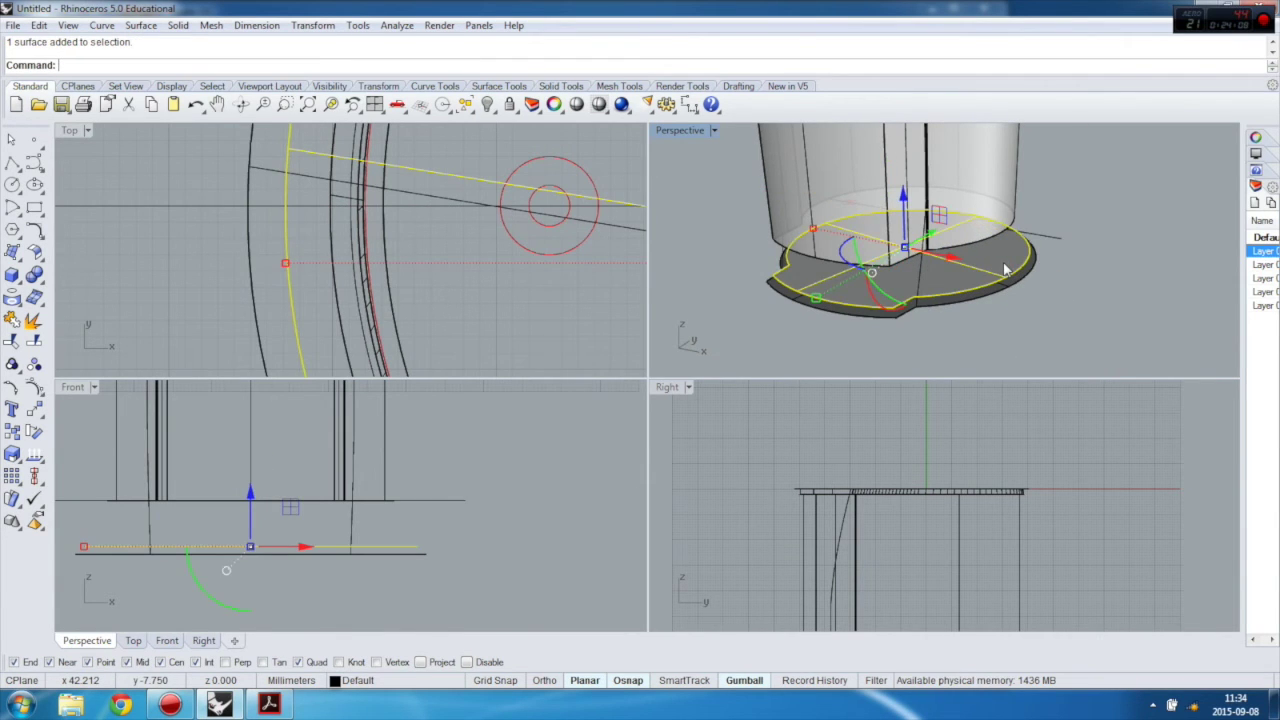
pyautogui.press('Delete')
pyautogui.click(488, 104)
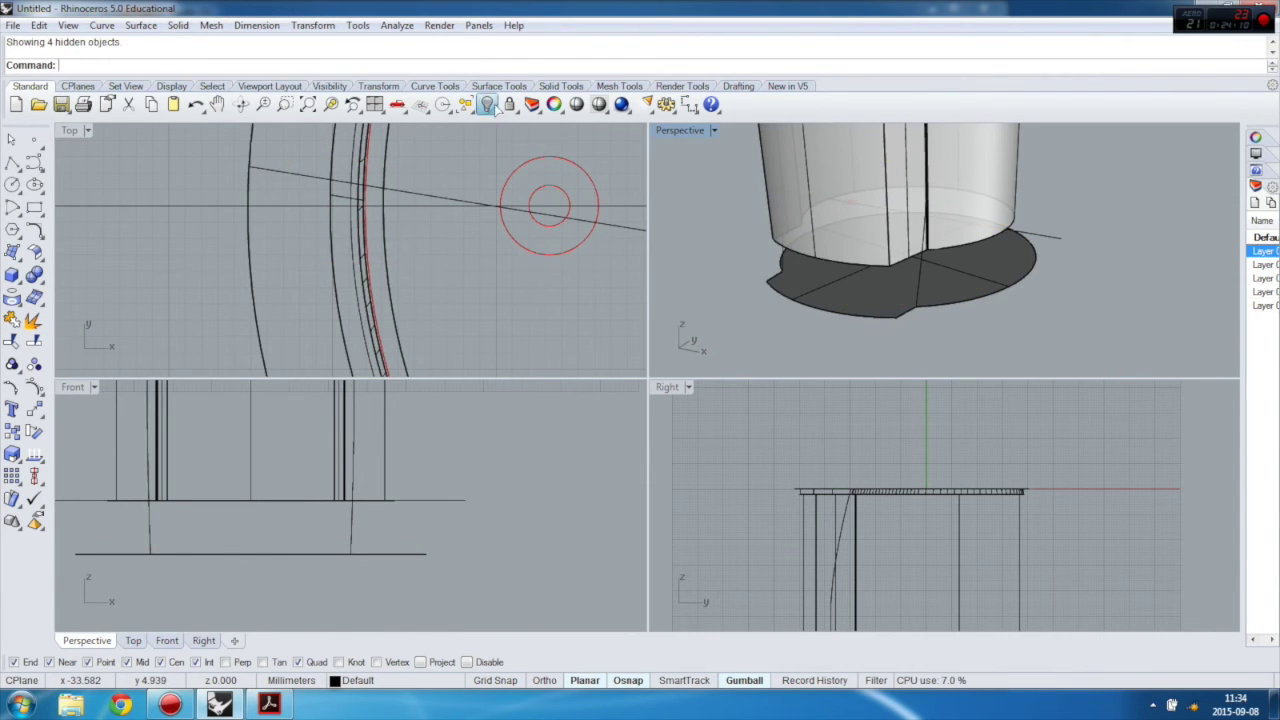
# Step: Draw a polyline in the Front view from the cutting line's end, 3 mm straight down and then horizontally across the body
pyautogui.moveTo(985, 317); pyautogui.dragTo(922, 336, button='right')
pyautogui.click(920, 339)
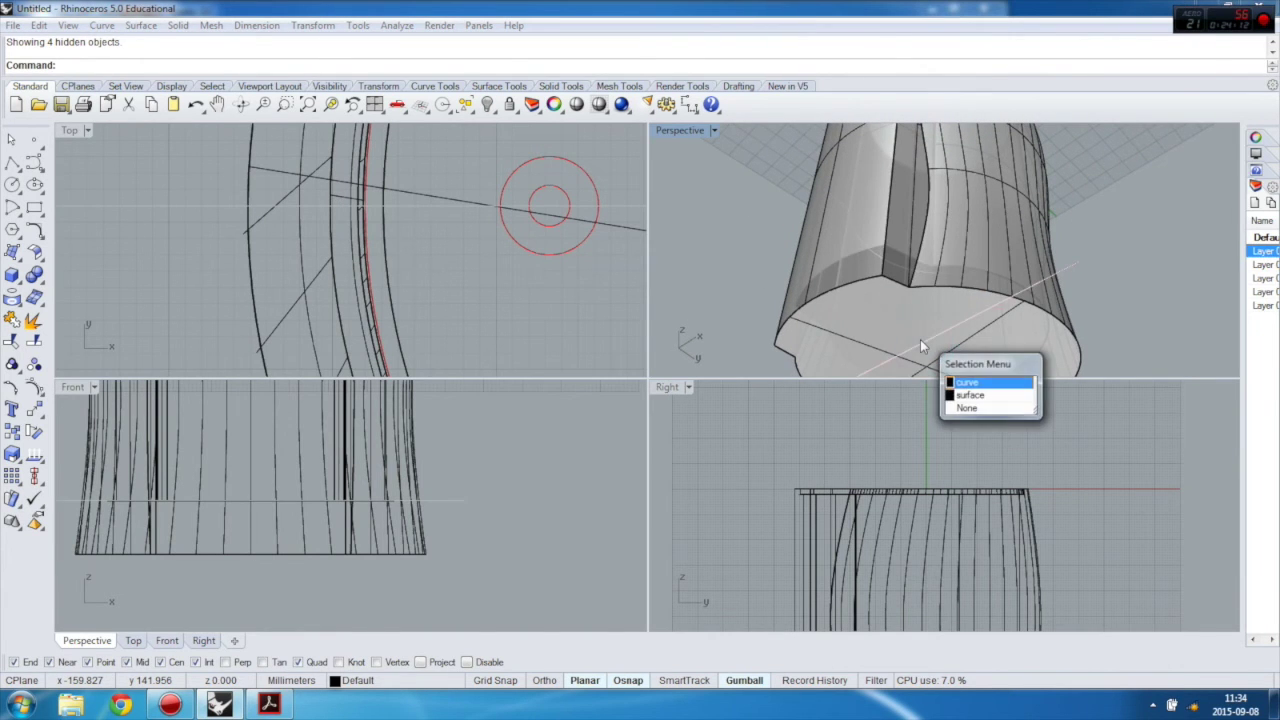
pyautogui.moveTo(1166, 309); pyautogui.dragTo(930, 320, button='right')
pyautogui.click(522, 488)
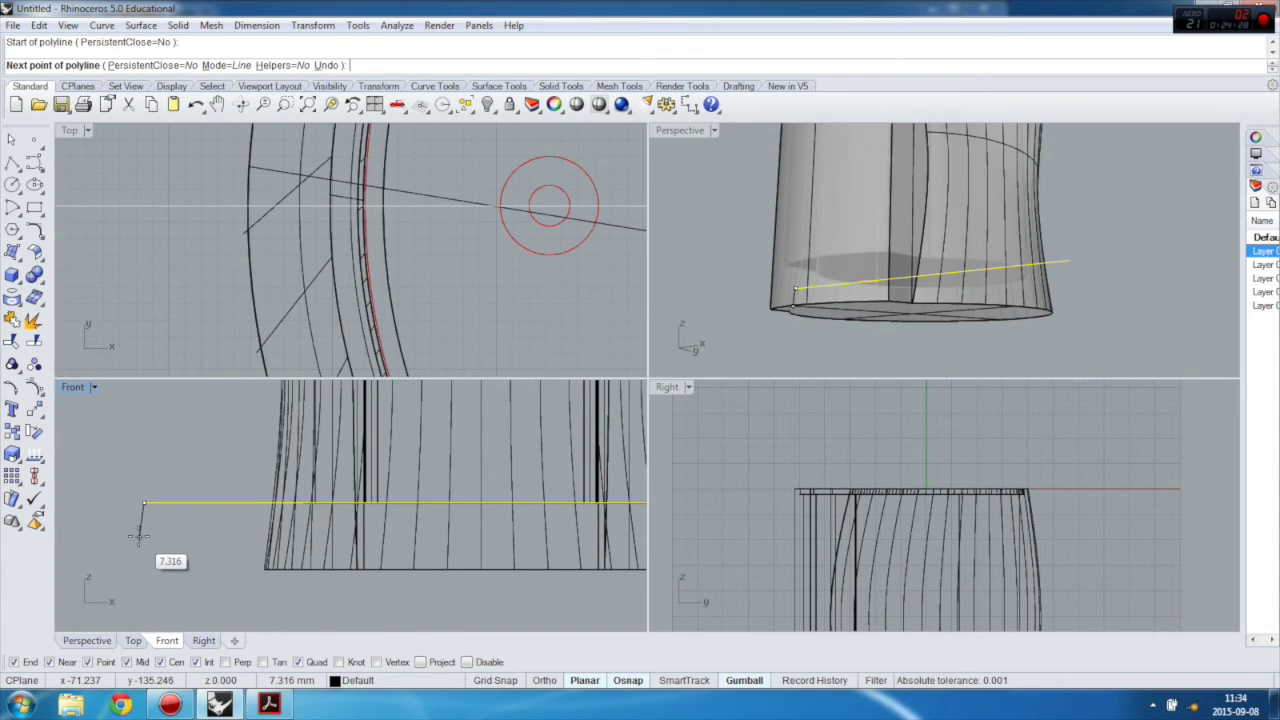
pyautogui.write('3')
pyautogui.press('Return')
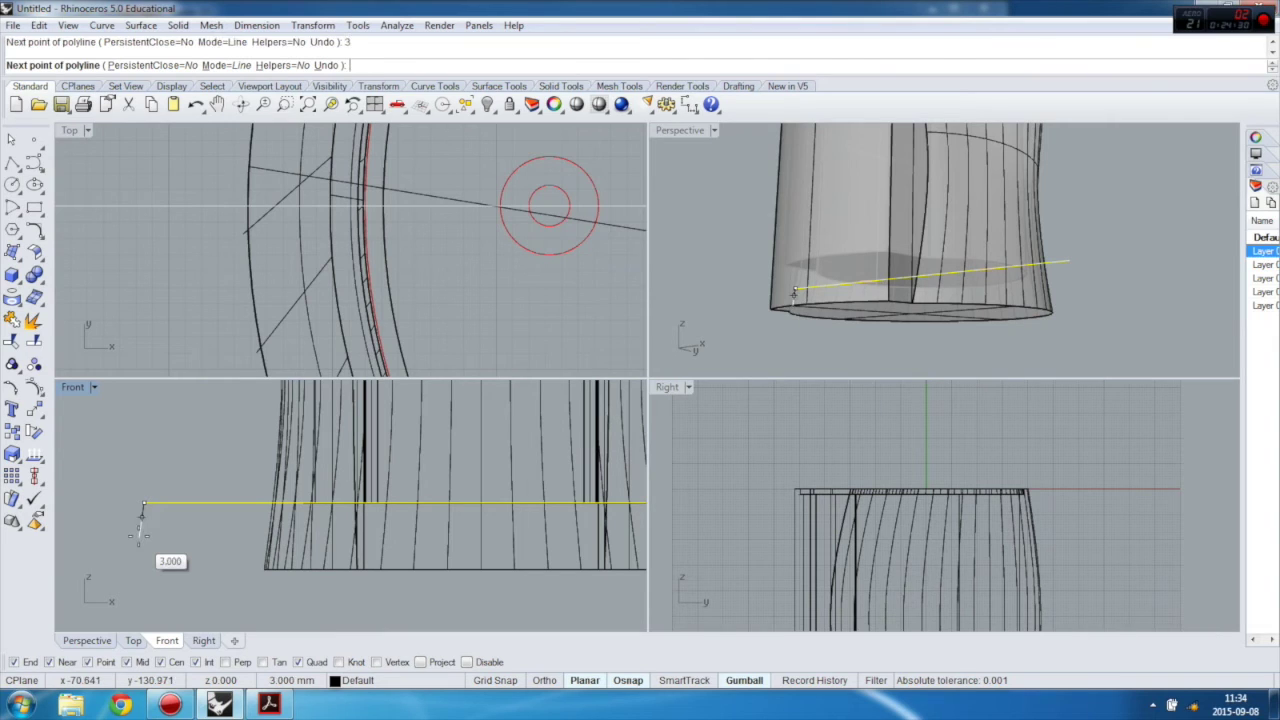
pyautogui.press('shift')
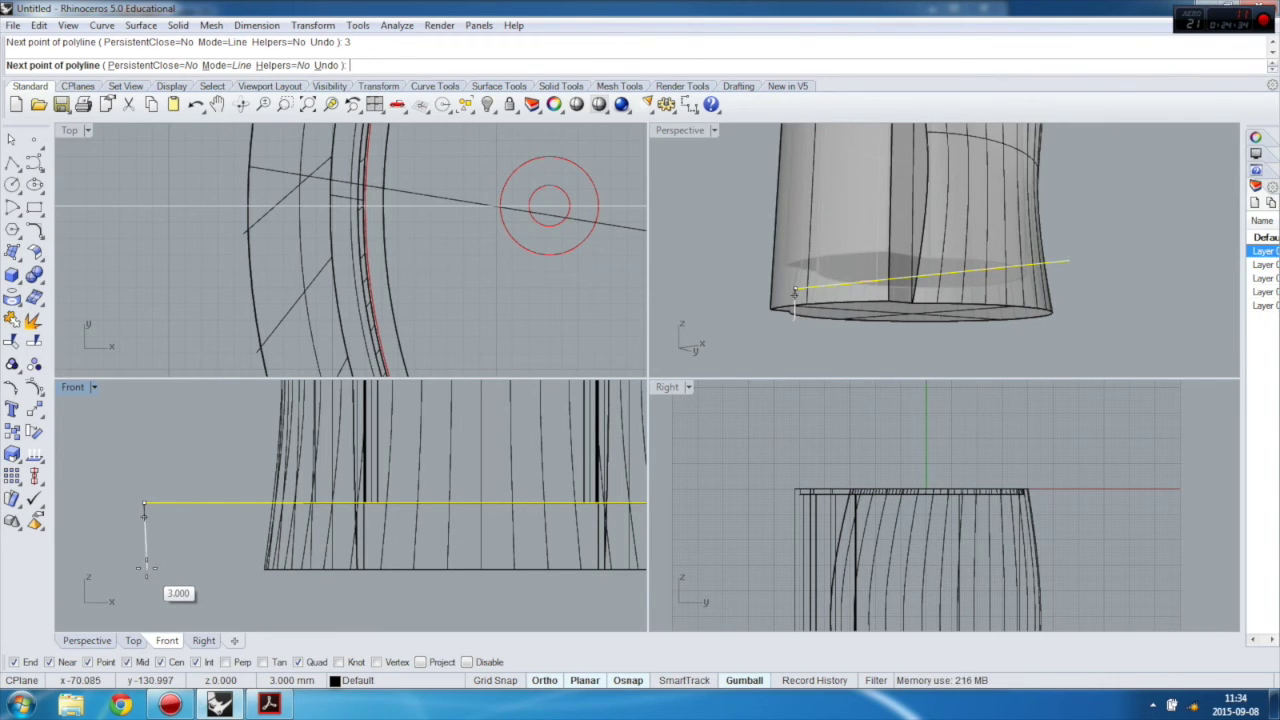
pyautogui.click(145, 568)
pyautogui.scroll(-2, 95, 535)
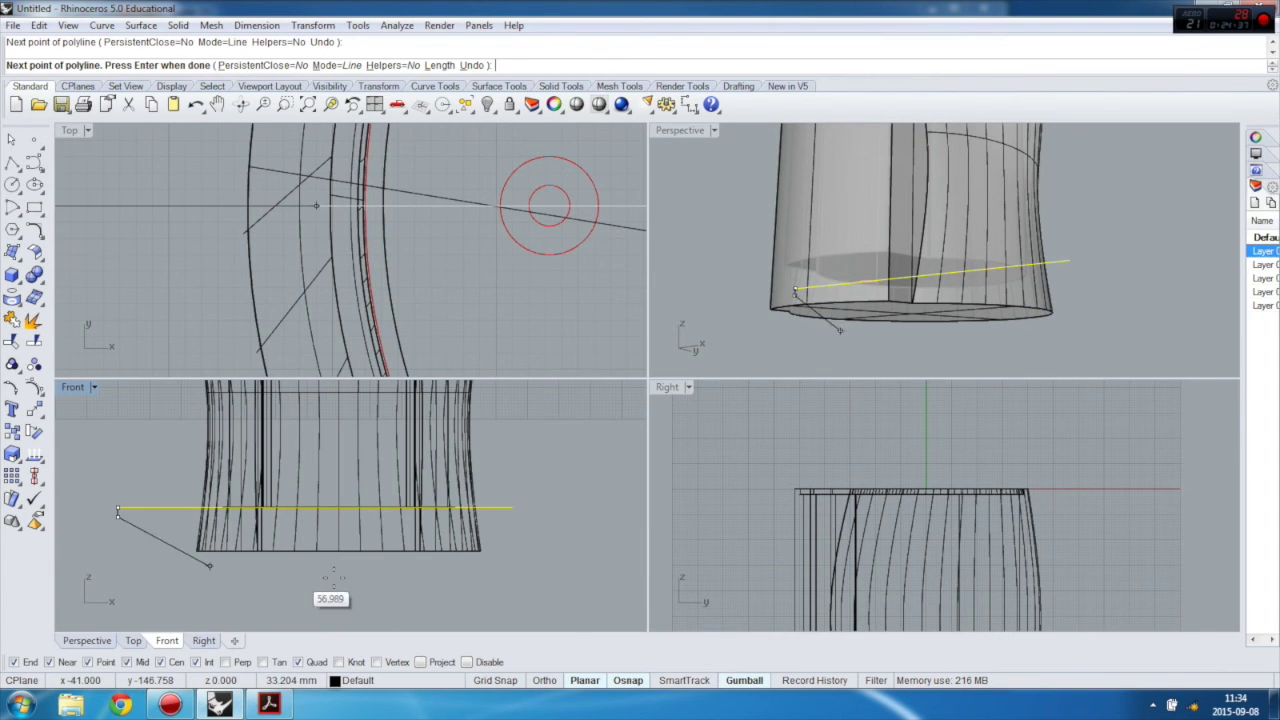
pyautogui.keyDown('shift'); pyautogui.click(615, 543); pyautogui.keyUp('shift')
pyautogui.rightClick(612, 541)
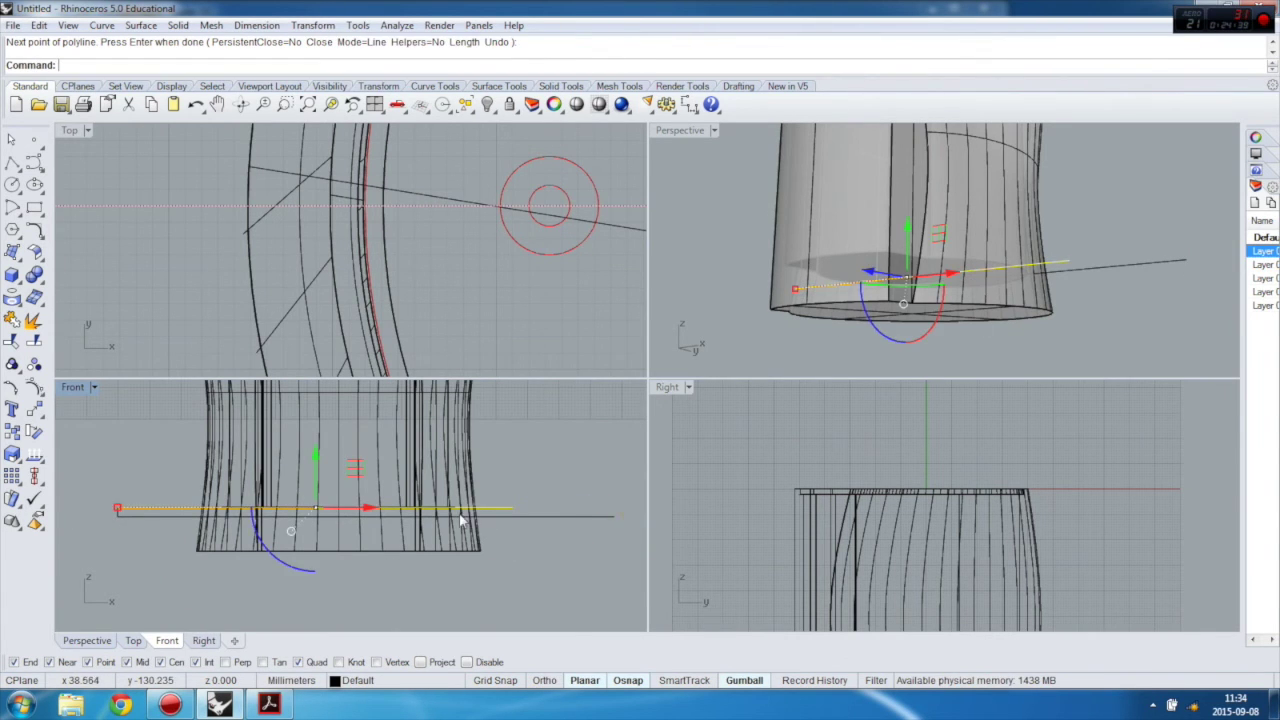
# Step: Trim off the outer walls below the polyline and delete the leftover base surface
pyautogui.scroll(2, 461, 515)
pyautogui.click(505, 517)
pyautogui.click(13, 342)
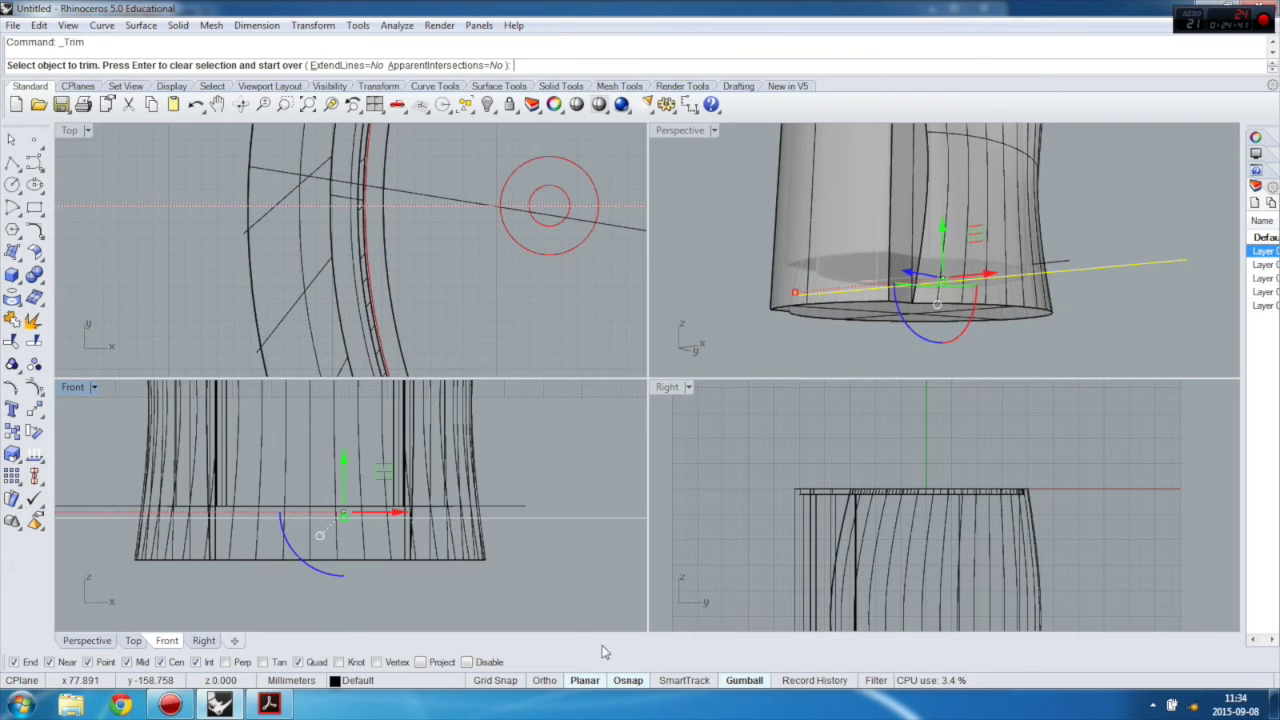
pyautogui.moveTo(116, 540); pyautogui.dragTo(116, 538)
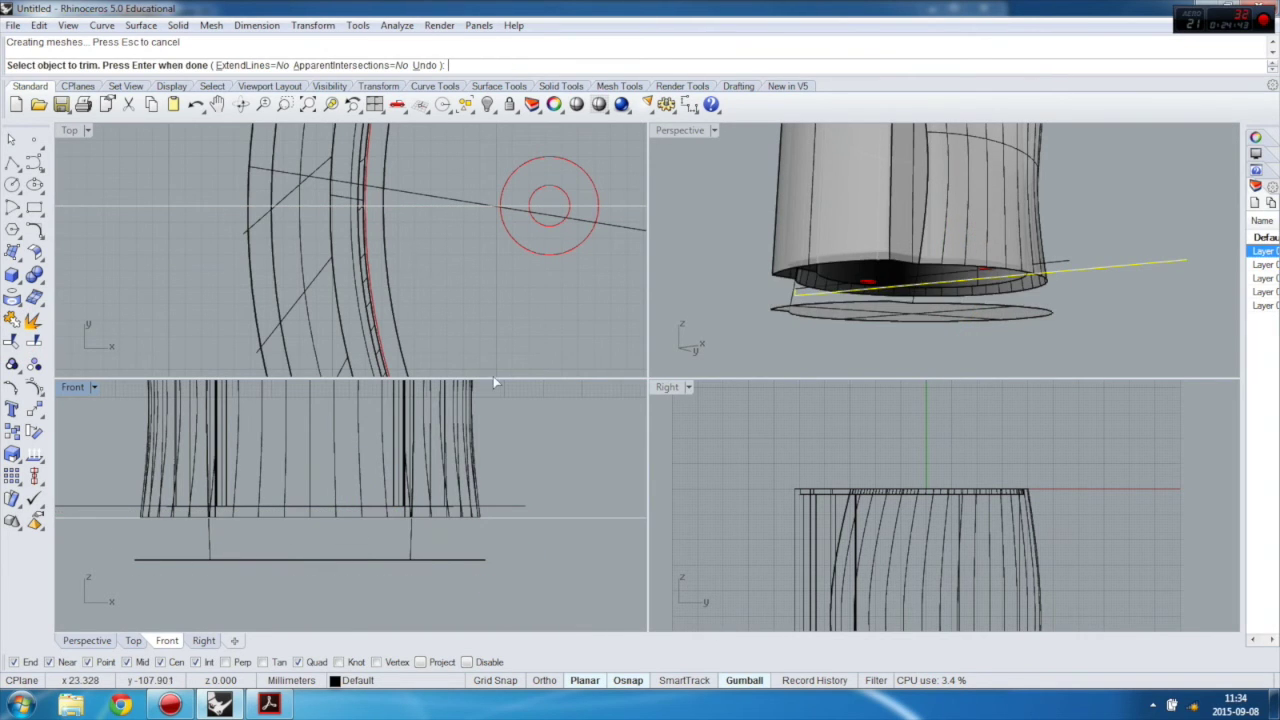
pyautogui.moveTo(708, 211); pyautogui.dragTo(831, 309, button='right')
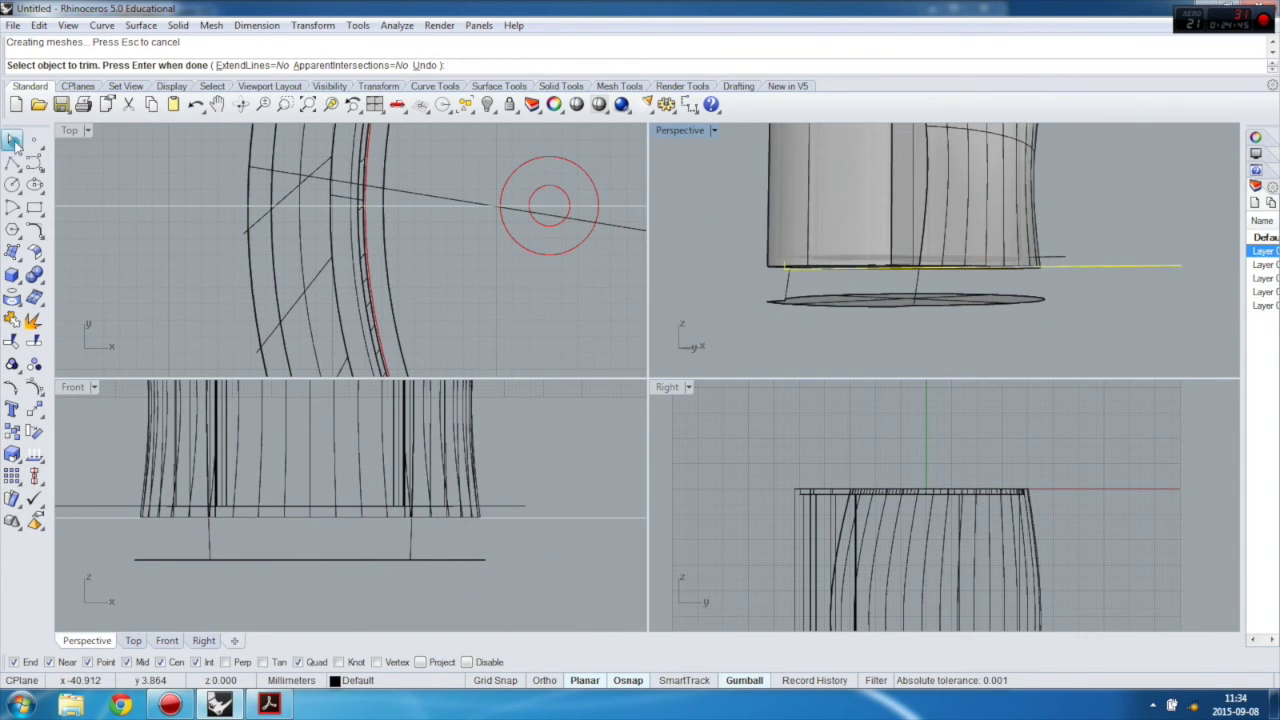
pyautogui.press('Return')
pyautogui.click(818, 300)
pyautogui.press('Delete')
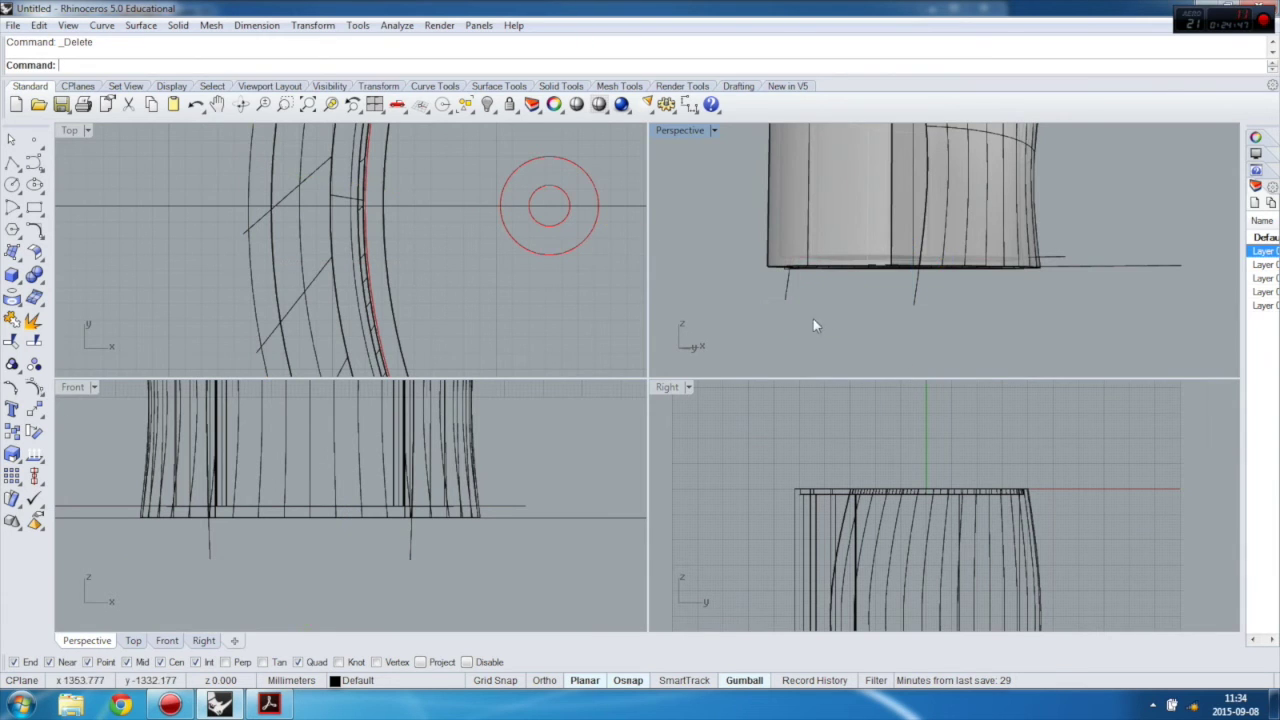
# Step: Duplicate the outer edges around the body's open lower end, including the notch, and join them into one closed curve
pyautogui.moveTo(813, 321); pyautogui.dragTo(734, 173, button='right')
pyautogui.doubleClick(680, 130)
pyautogui.moveTo(555, 485); pyautogui.dragTo(503, 481, button='right')
pyautogui.scroll(3, 503, 481)
pyautogui.moveTo(520, 405); pyautogui.dragTo(463, 370, button='right')
pyautogui.scroll(4, 457, 378)
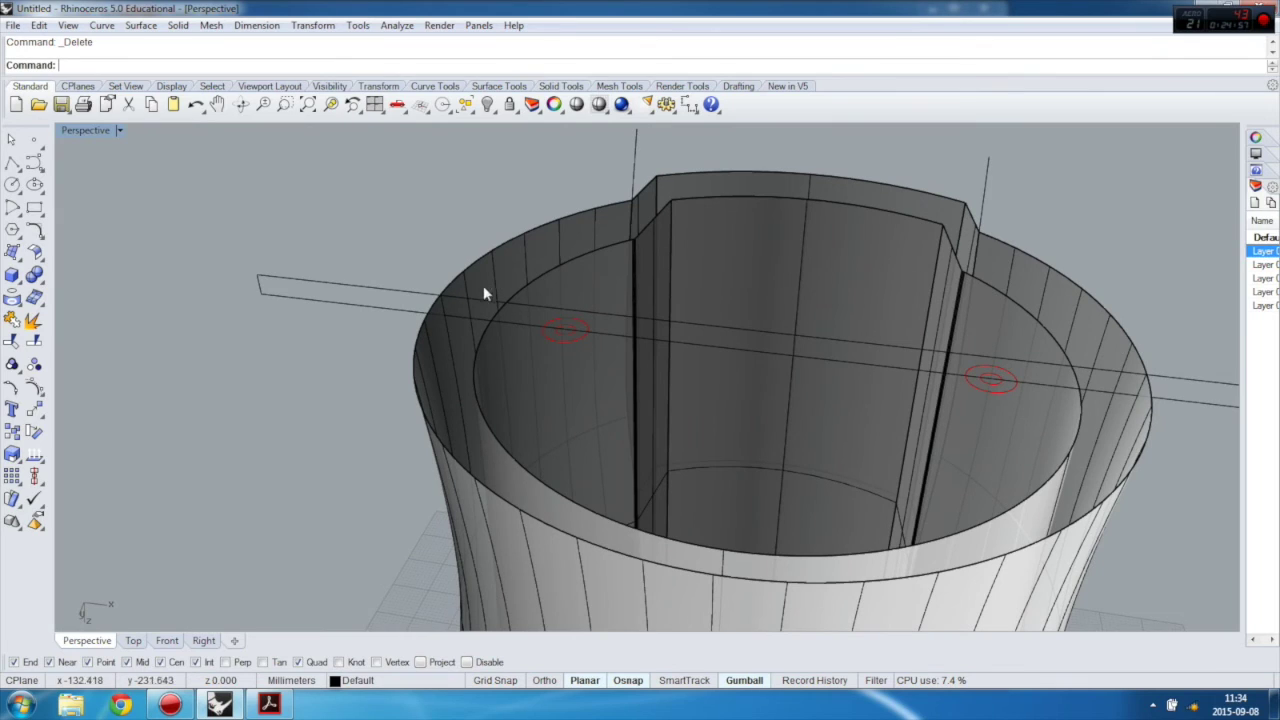
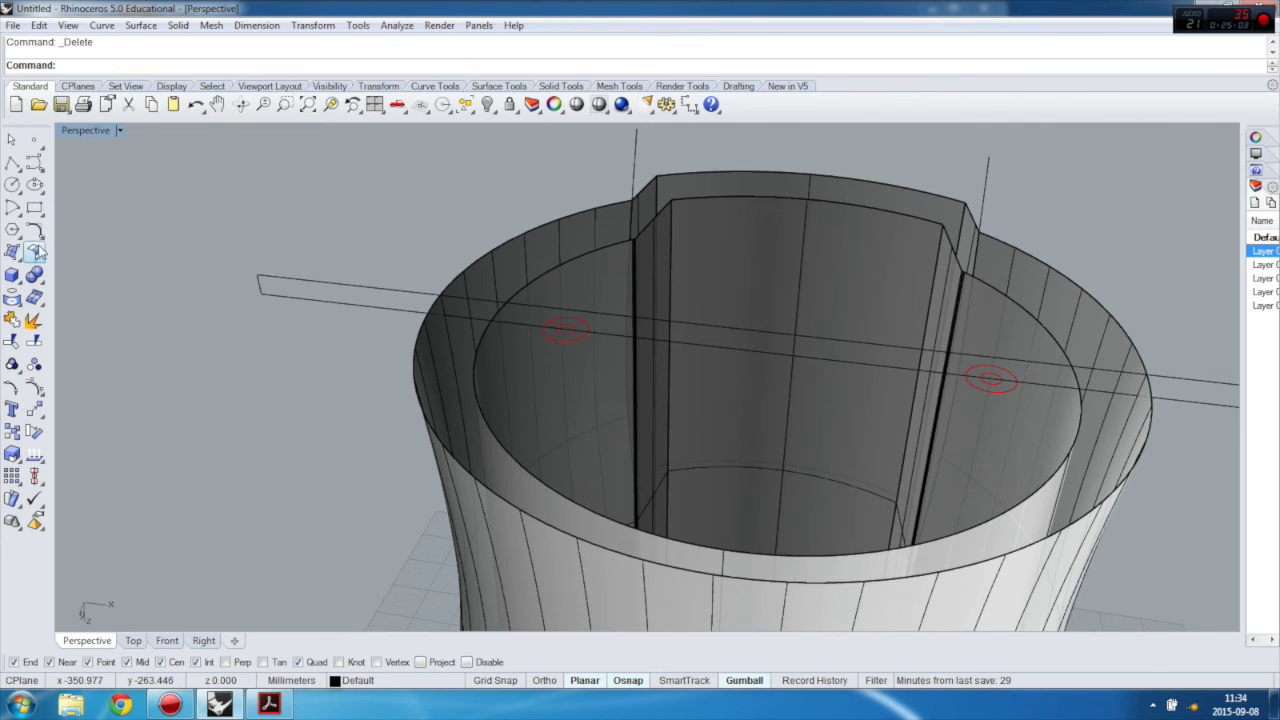
pyautogui.click(12, 298)
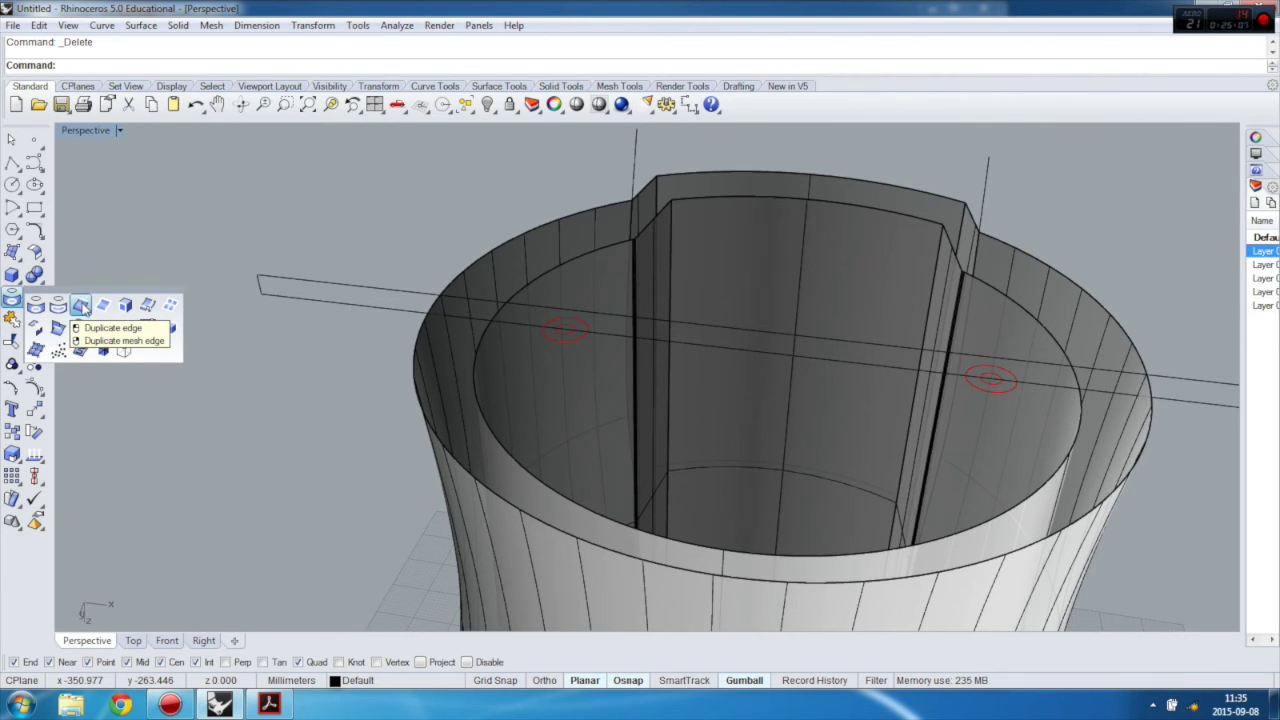
pyautogui.click(82, 307)
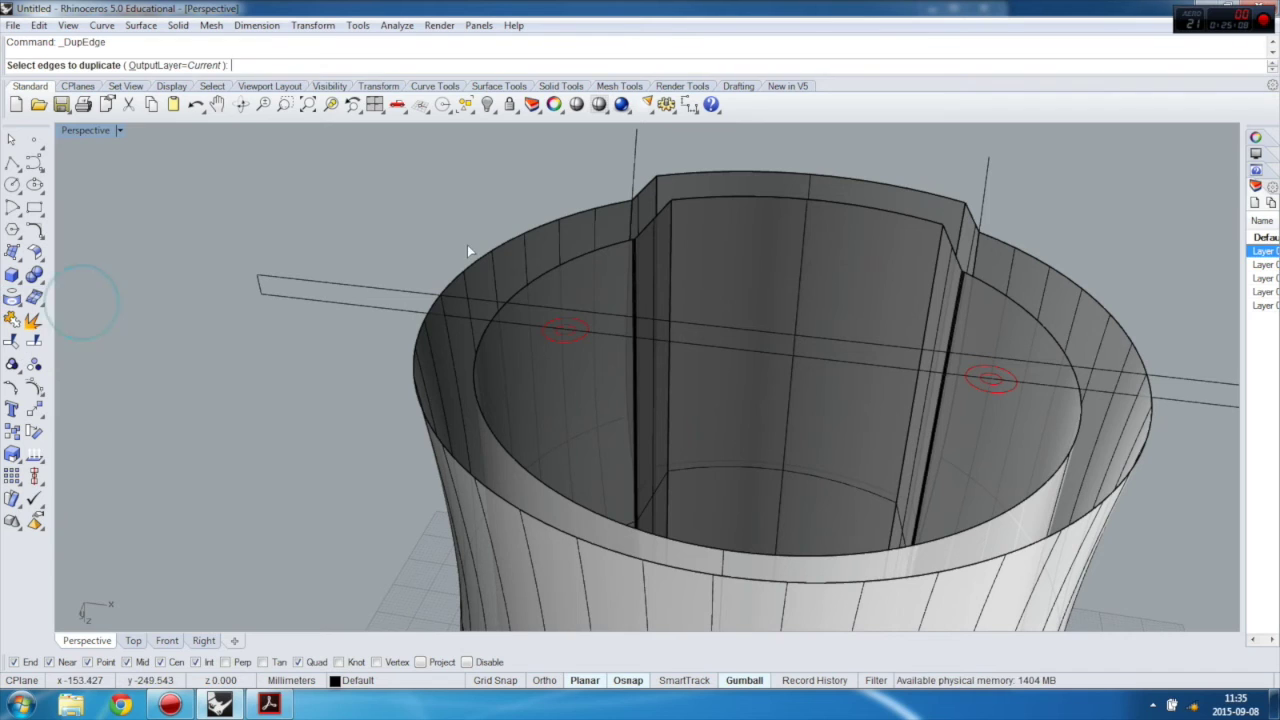
pyautogui.click(519, 236)
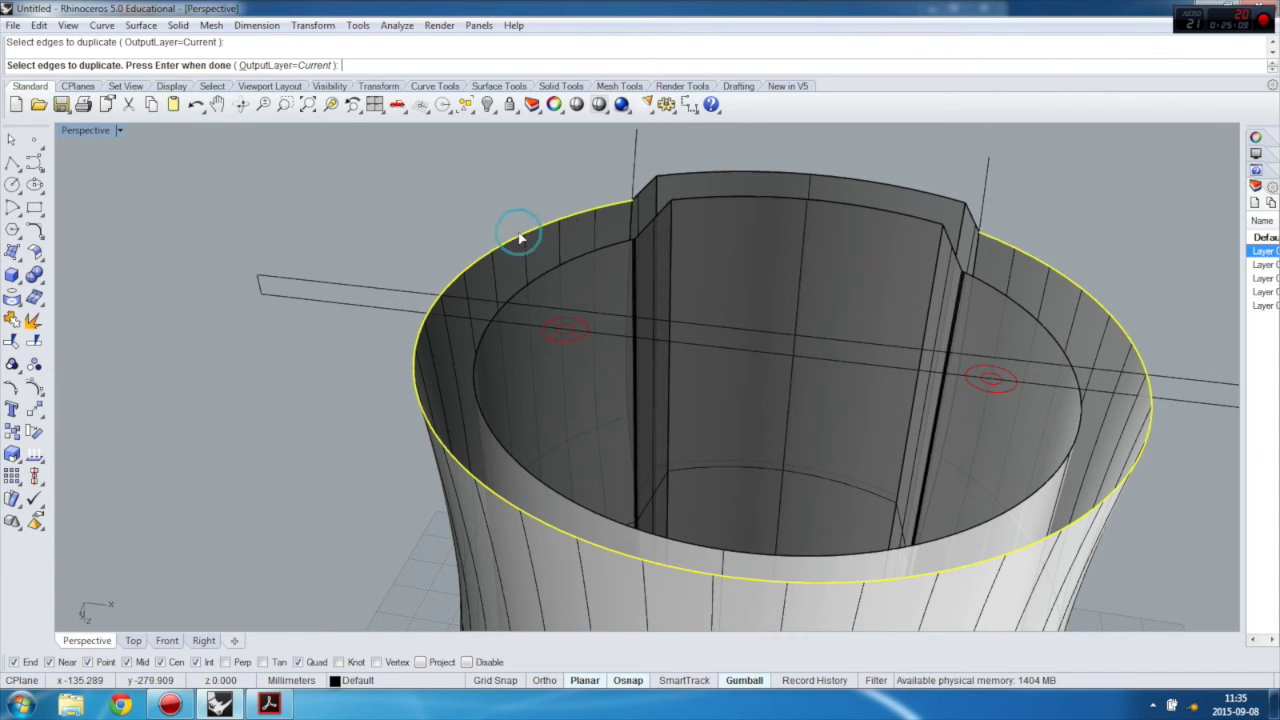
pyautogui.click(686, 177)
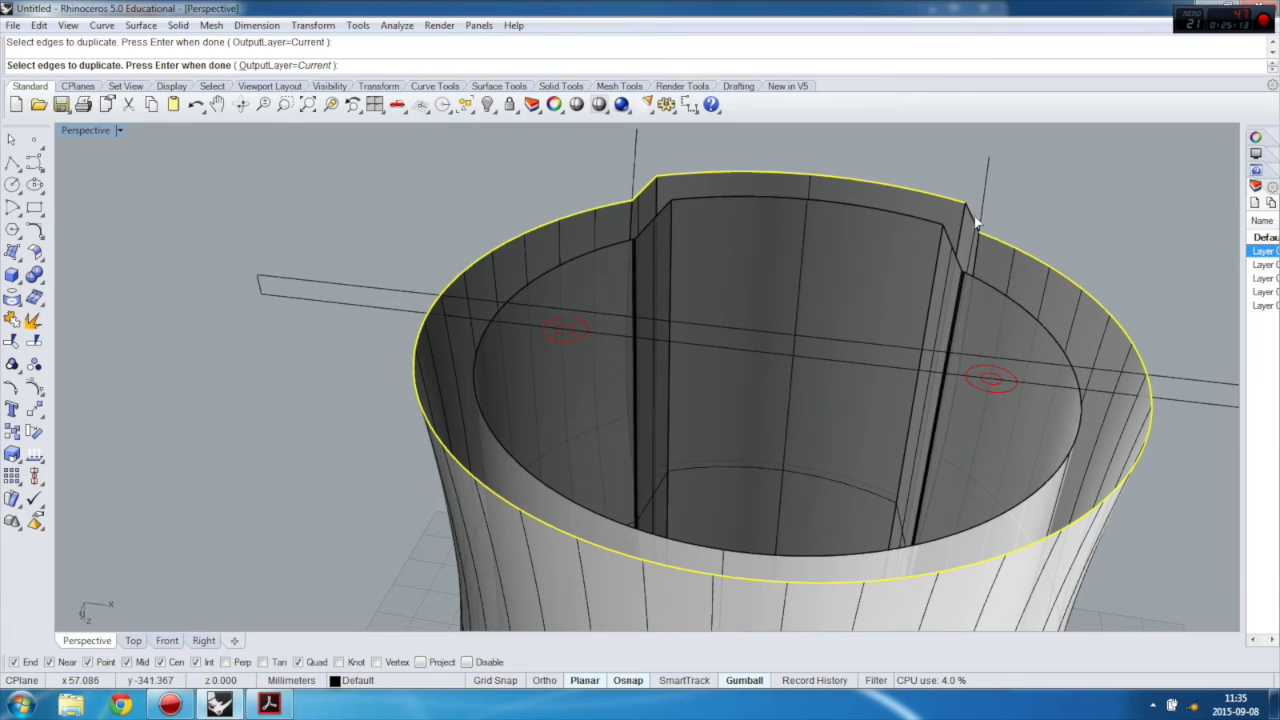
pyautogui.press('Return')
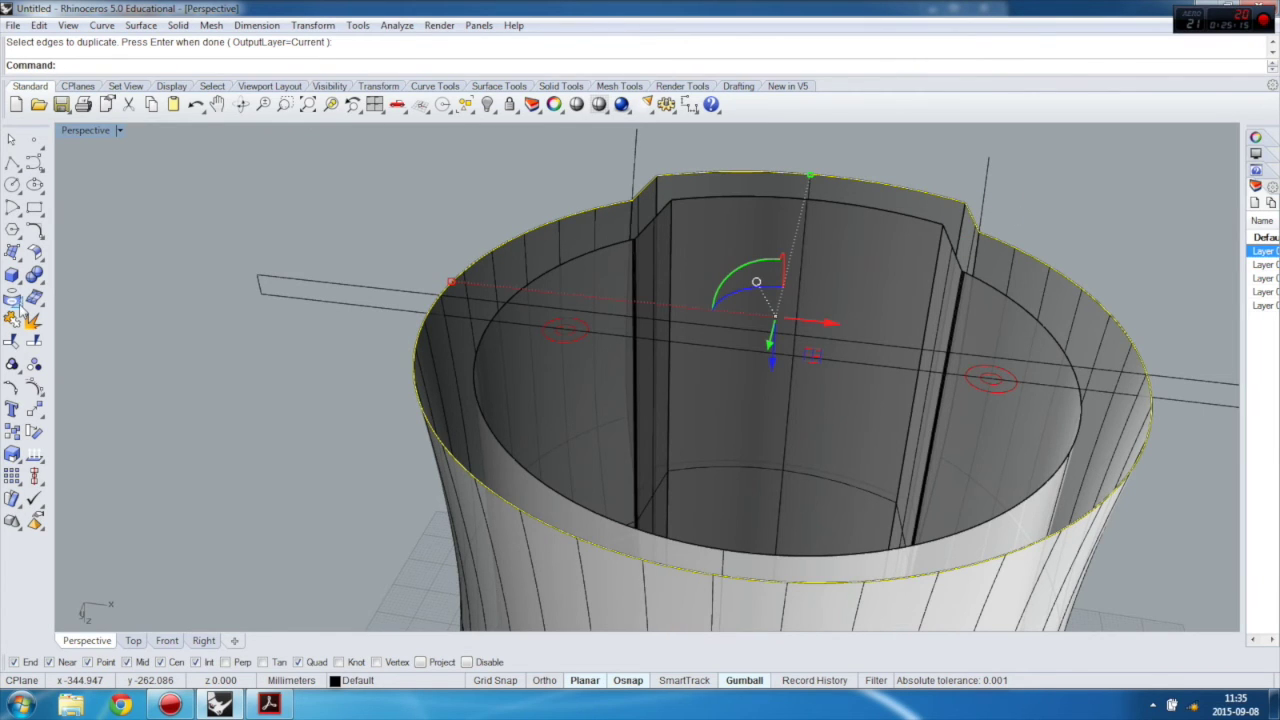
pyautogui.click(14, 318)
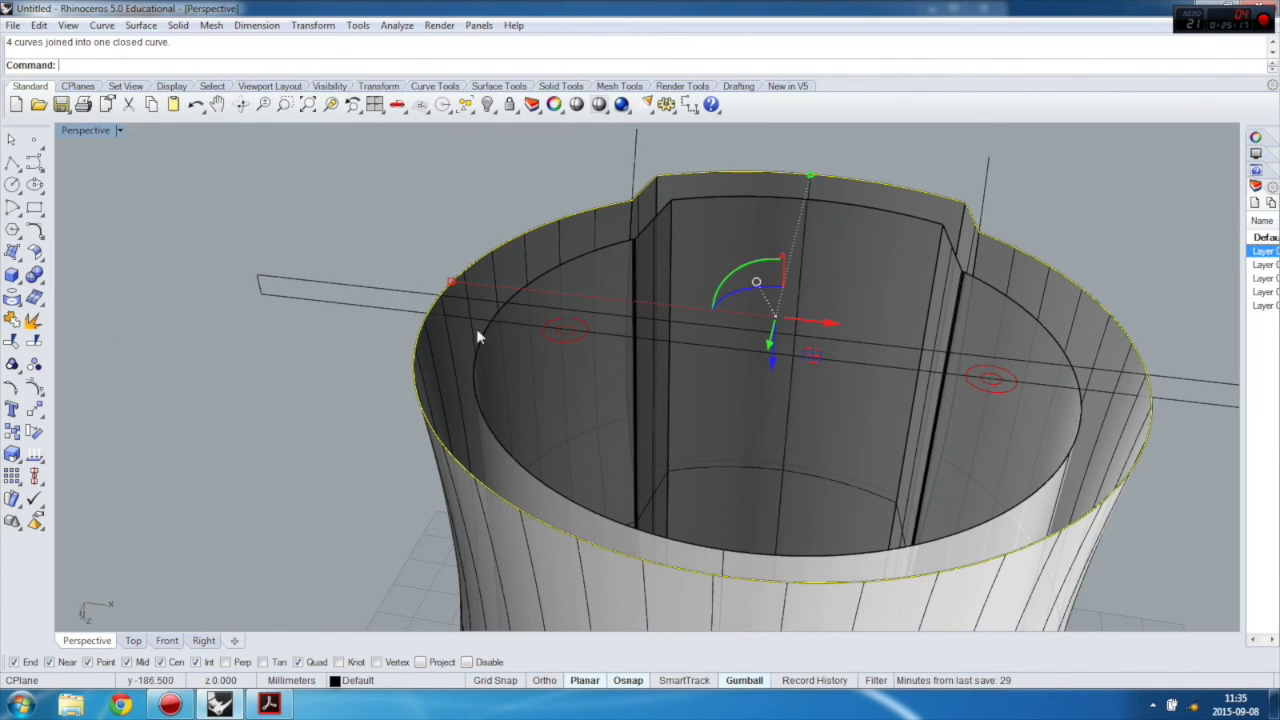
# Step: Offset the closed curve around the body's open lower end 2 mm inward
pyautogui.click(36, 233)
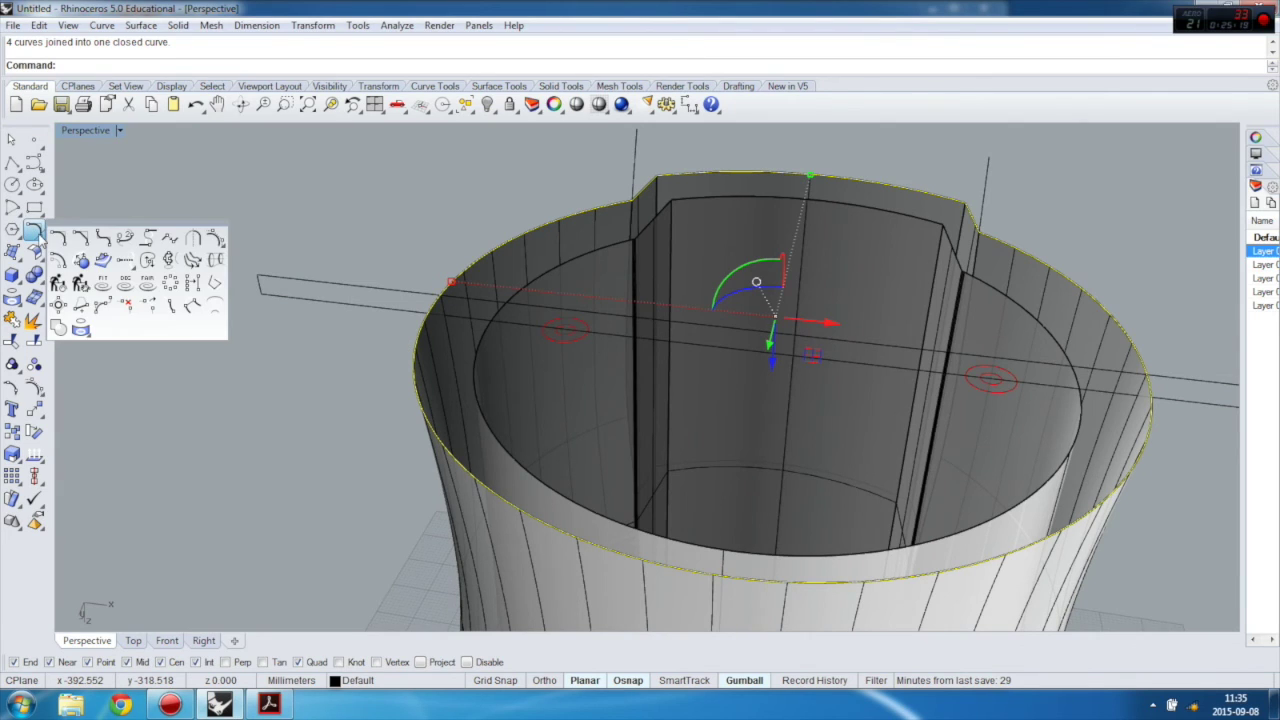
pyautogui.click(58, 259)
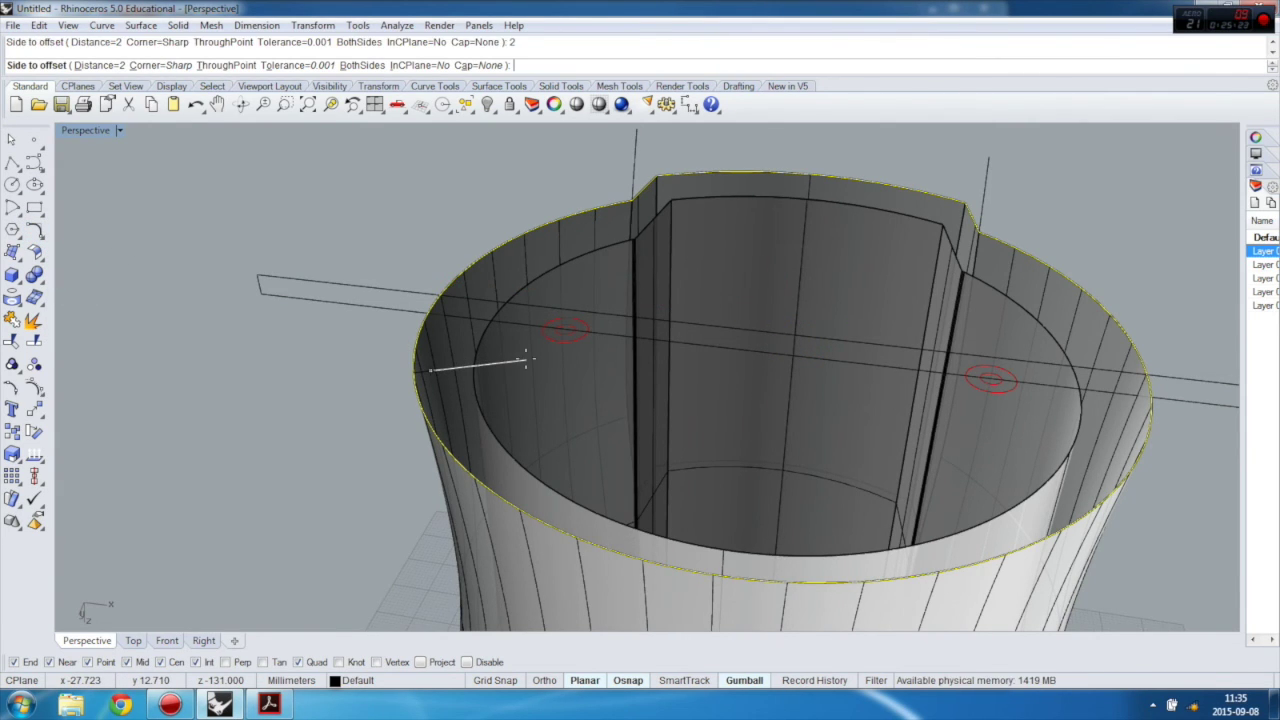
pyautogui.click(564, 380)
pyautogui.moveTo(564, 385); pyautogui.dragTo(535, 272, button='right')
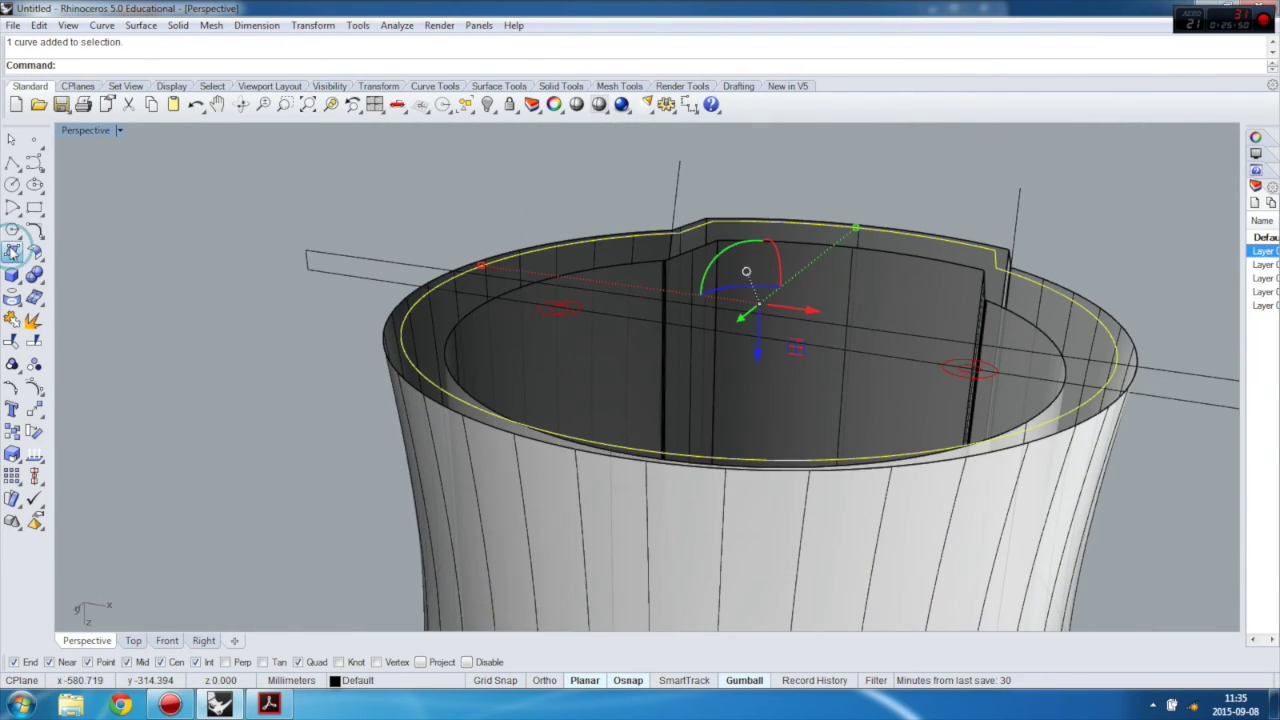
# Step: Extrude the inward offset curve into the body as a short, uncapped wall
pyautogui.click(13, 253)
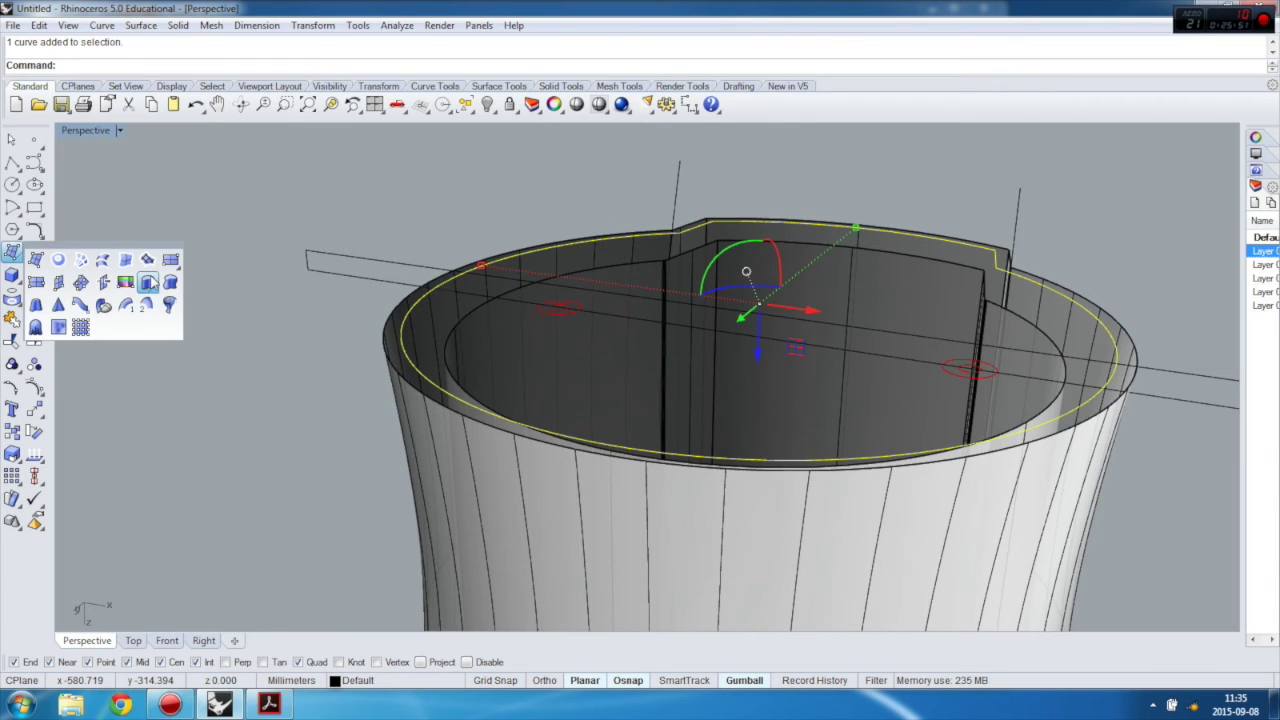
pyautogui.click(148, 282)
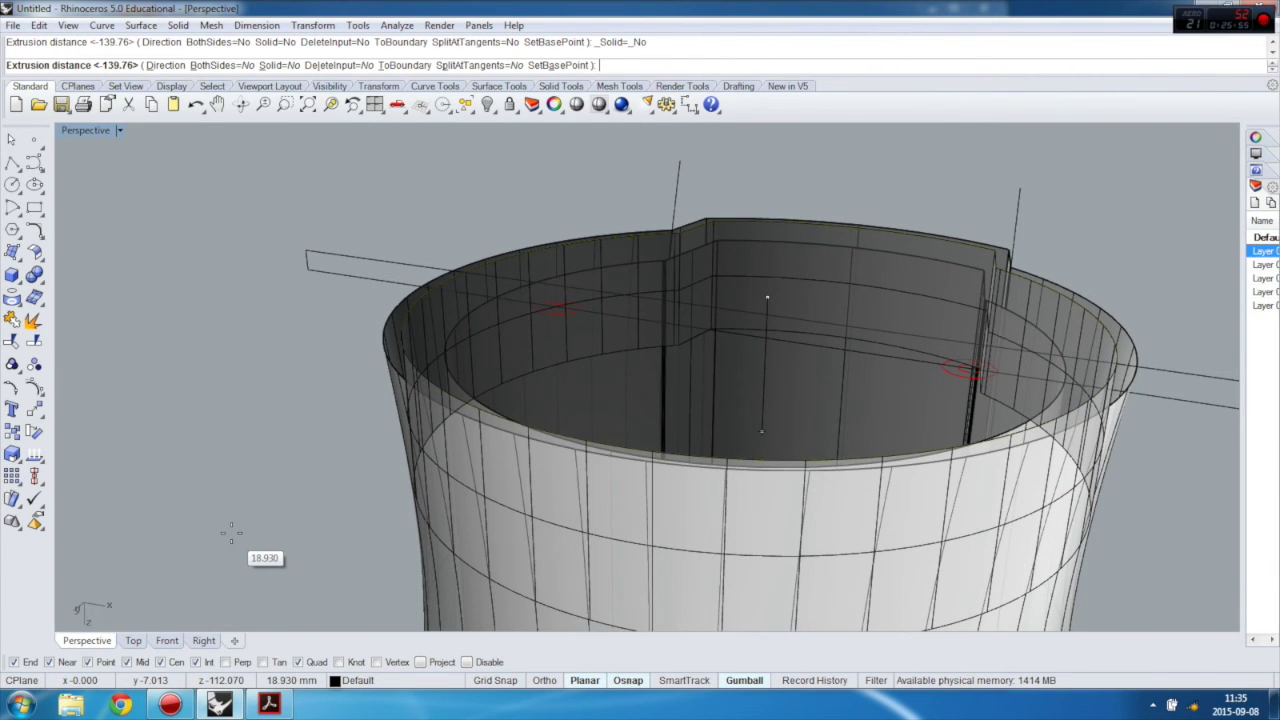
pyautogui.press('Return')
pyautogui.moveTo(230, 533); pyautogui.dragTo(193, 359, button='right')
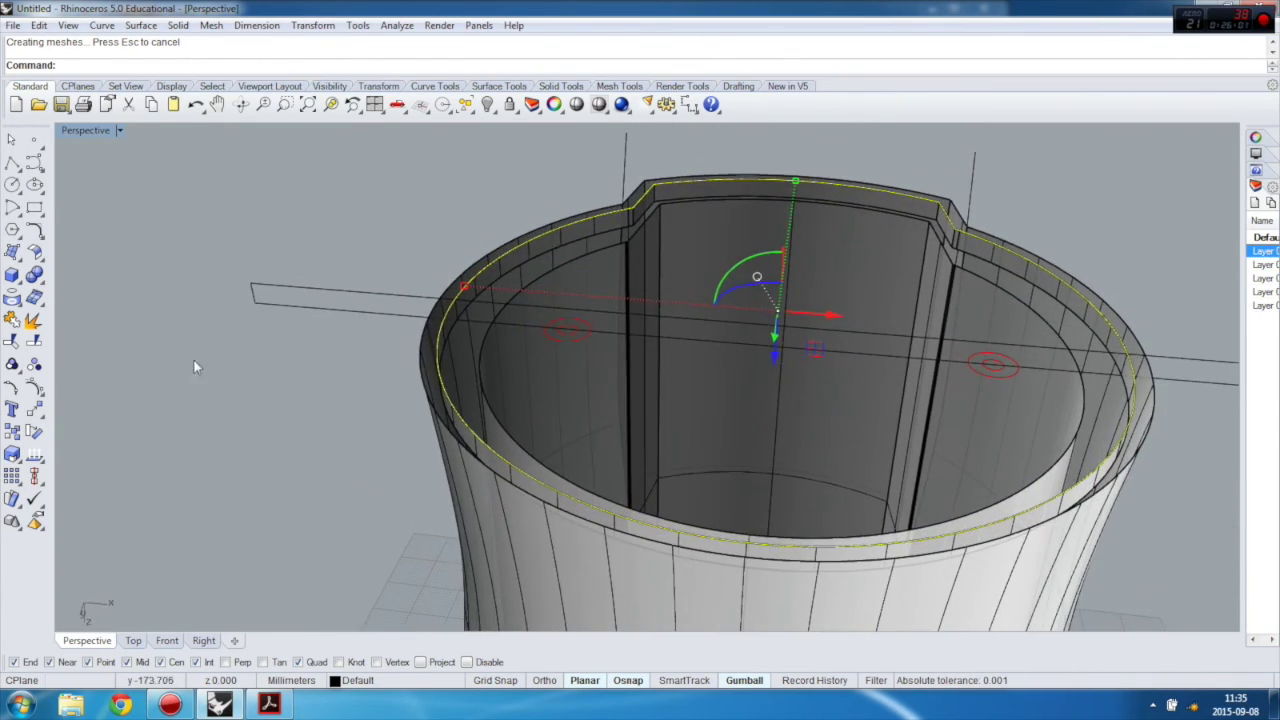
pyautogui.press('Escape')
# Step: Close the gap between the outer edge curve and the offset curve with a planar surface
pyautogui.click(14, 252)
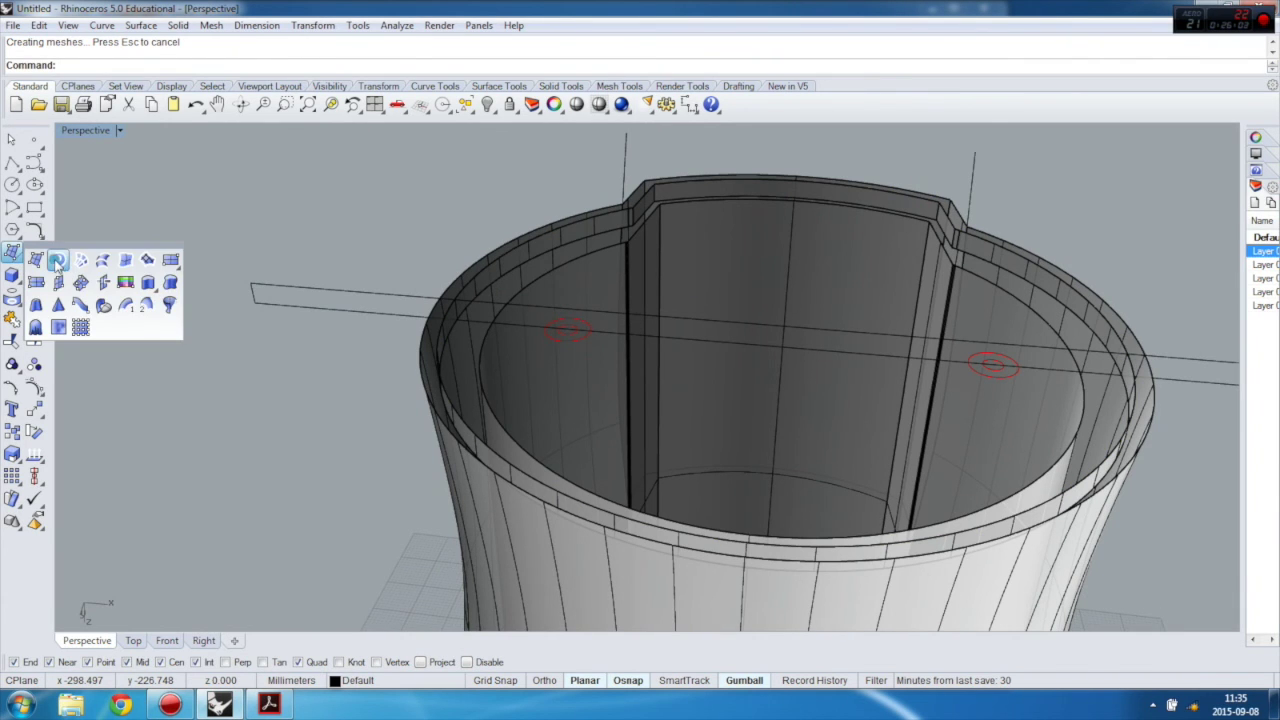
pyautogui.click(57, 258)
pyautogui.moveTo(501, 222); pyautogui.dragTo(511, 253, button='right')
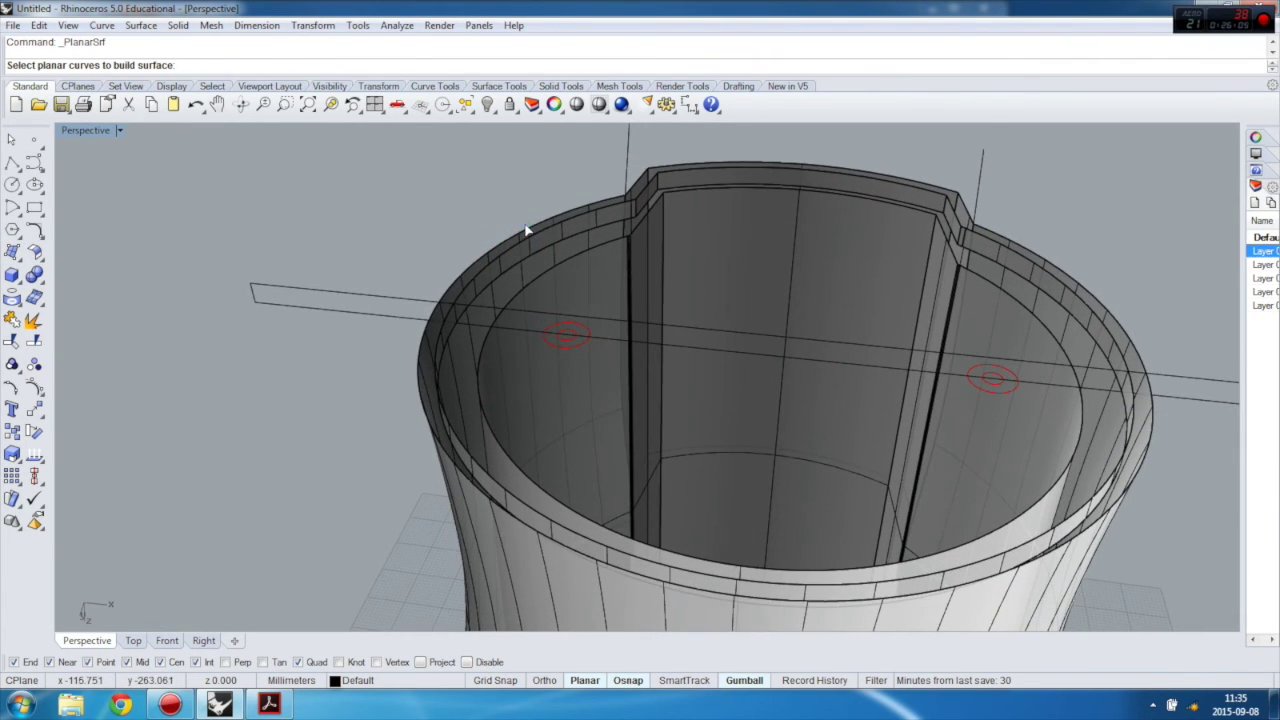
pyautogui.click(529, 230)
pyautogui.click(545, 232)
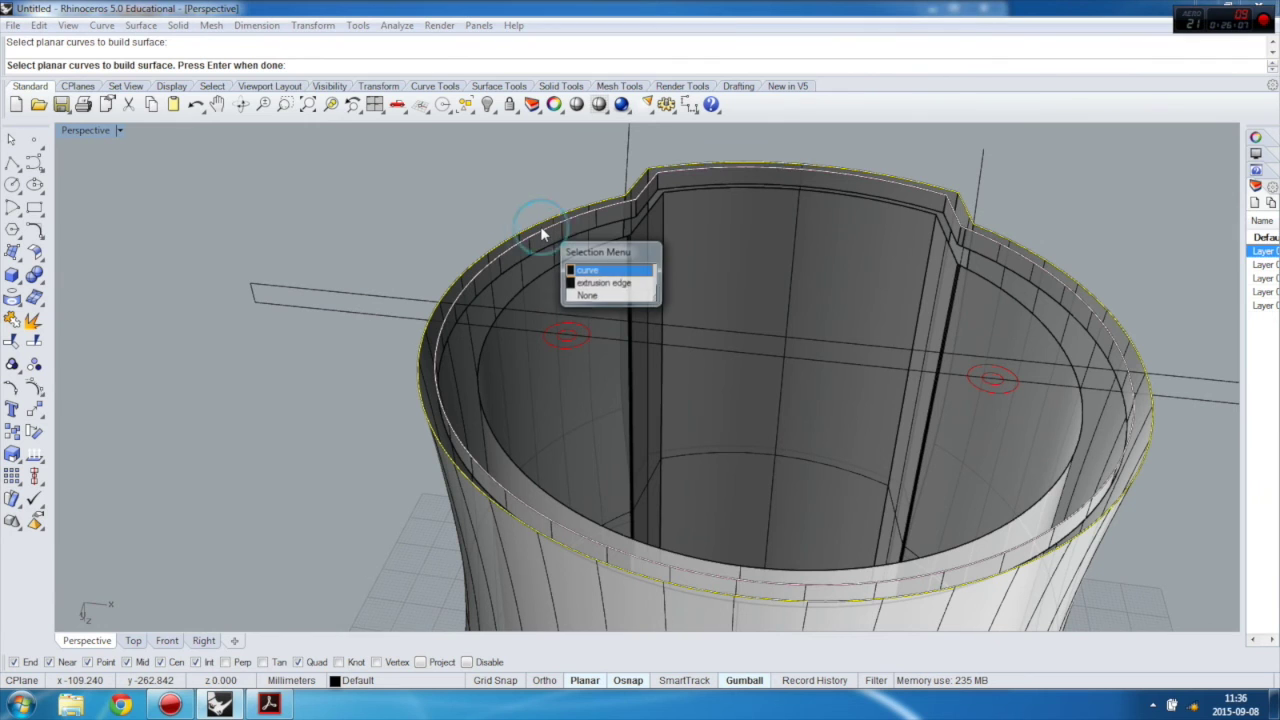
pyautogui.press('Return')
pyautogui.press('Return')
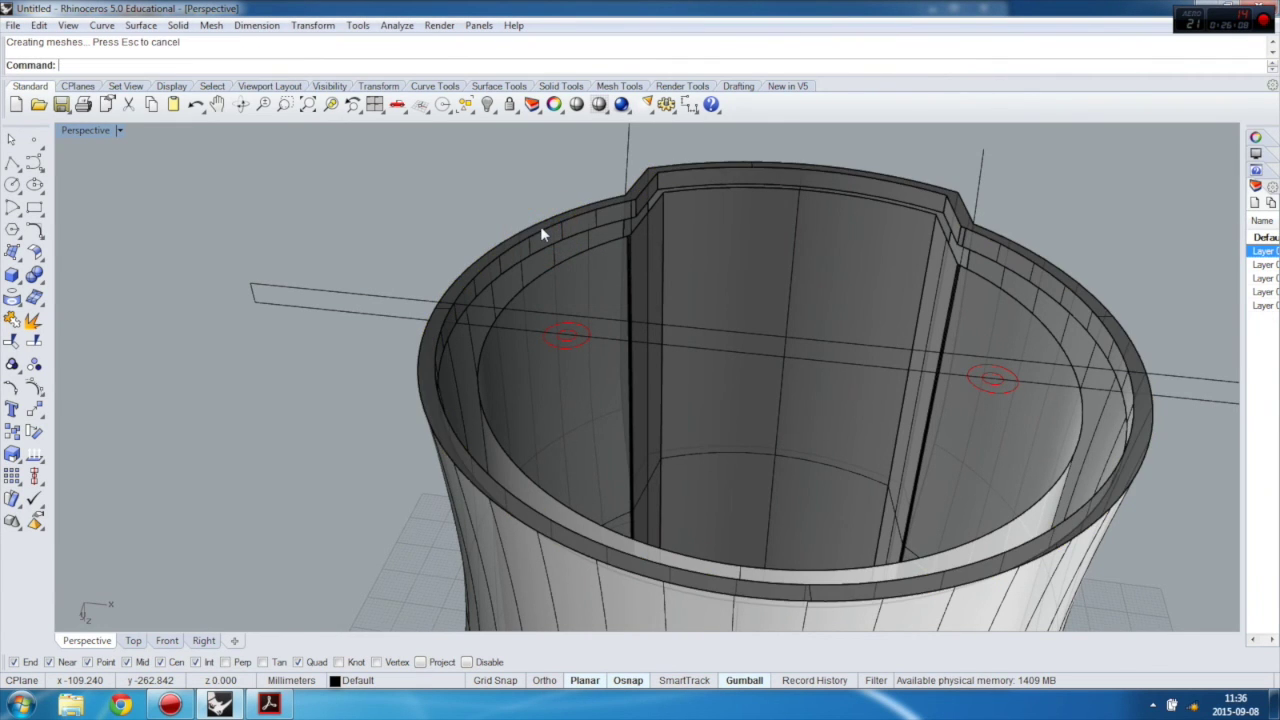
pyautogui.moveTo(540, 233); pyautogui.dragTo(460, 290, button='right')
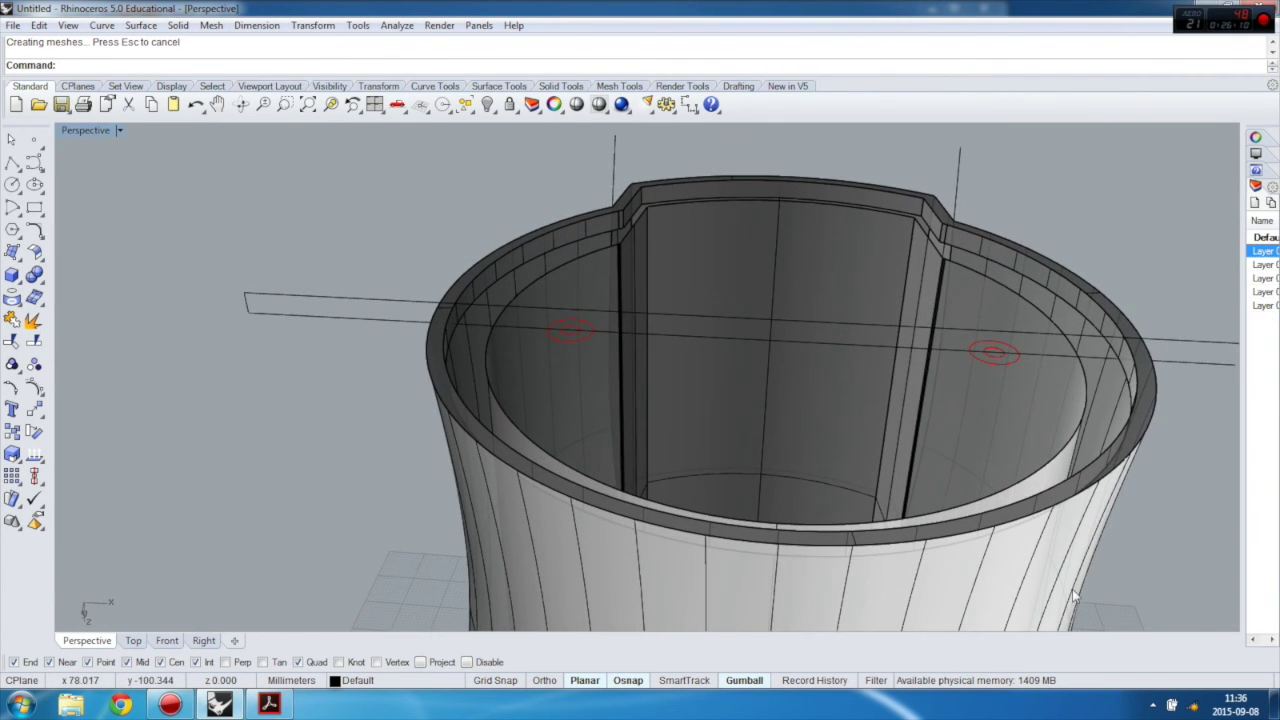
# Step: Duplicate all end edges of the recessed inner wall, including the notch, and join them into one closed curve
pyautogui.moveTo(665, 197); pyautogui.dragTo(691, 271, button='right')
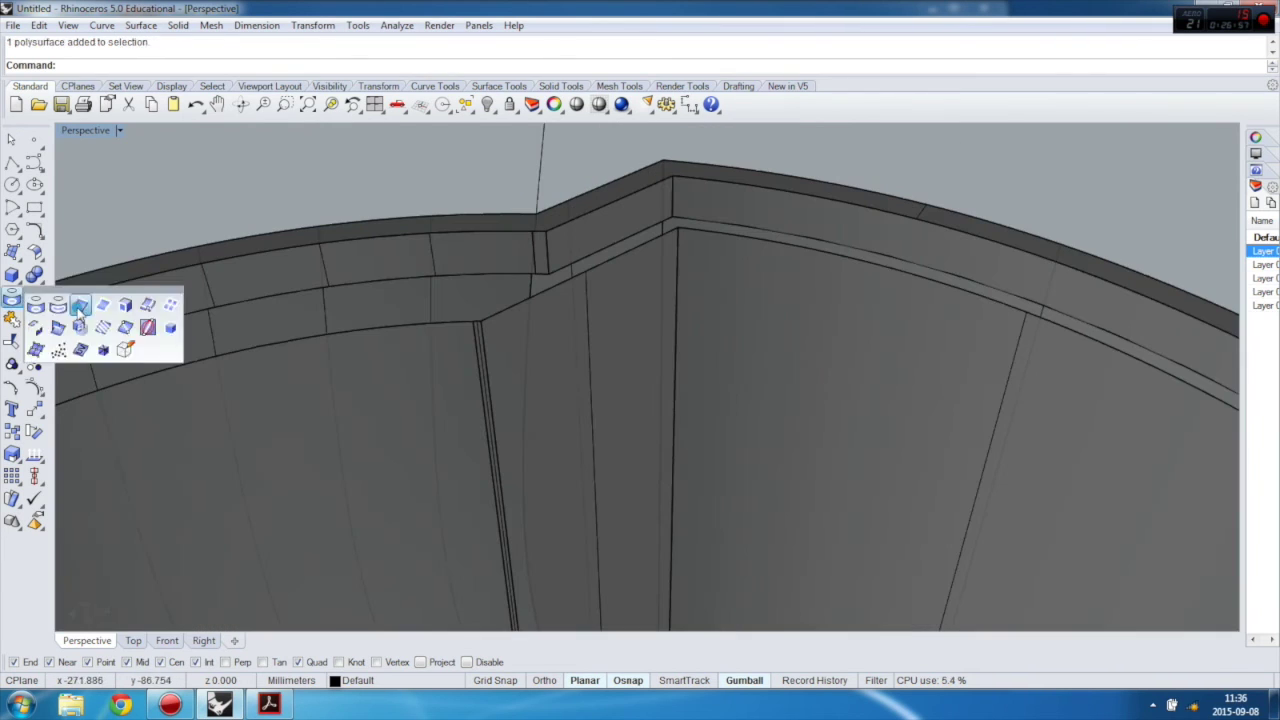
pyautogui.click(78, 307)
pyautogui.click(309, 335)
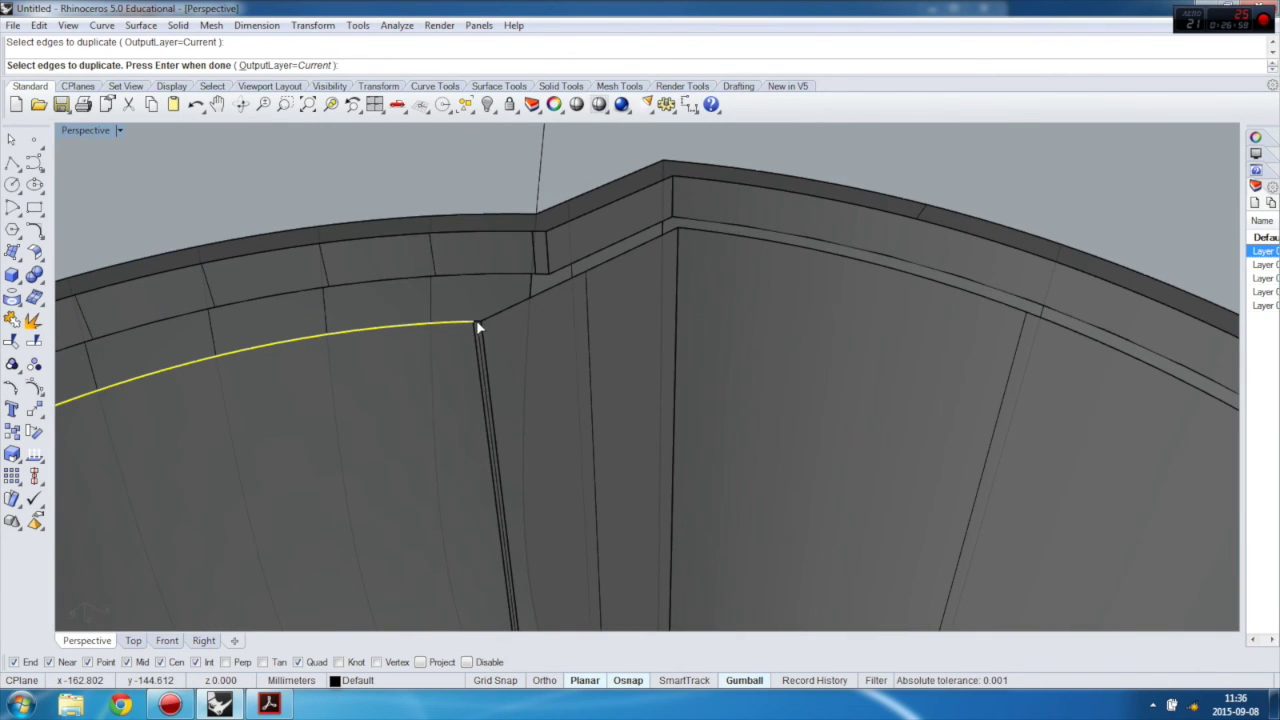
pyautogui.scroll(1, 478, 328)
pyautogui.click(509, 313)
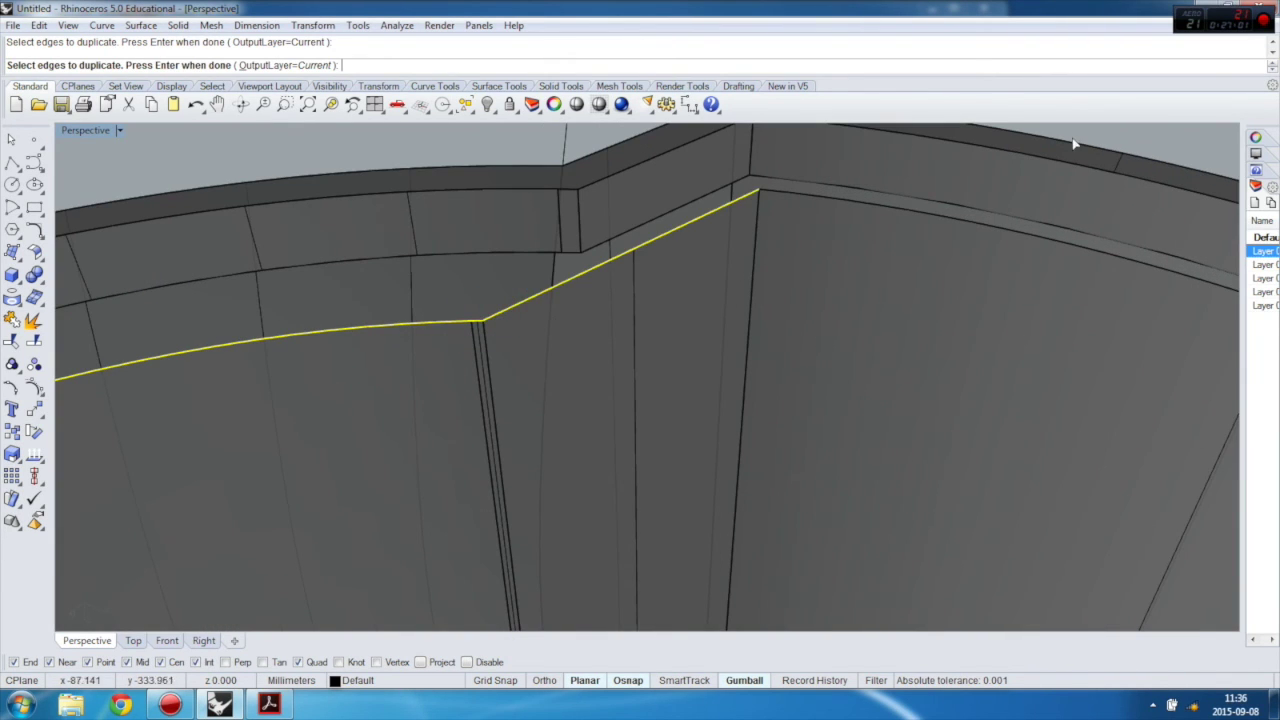
pyautogui.click(898, 210)
pyautogui.moveTo(898, 210); pyautogui.dragTo(732, 235, button='right')
pyautogui.click(786, 222)
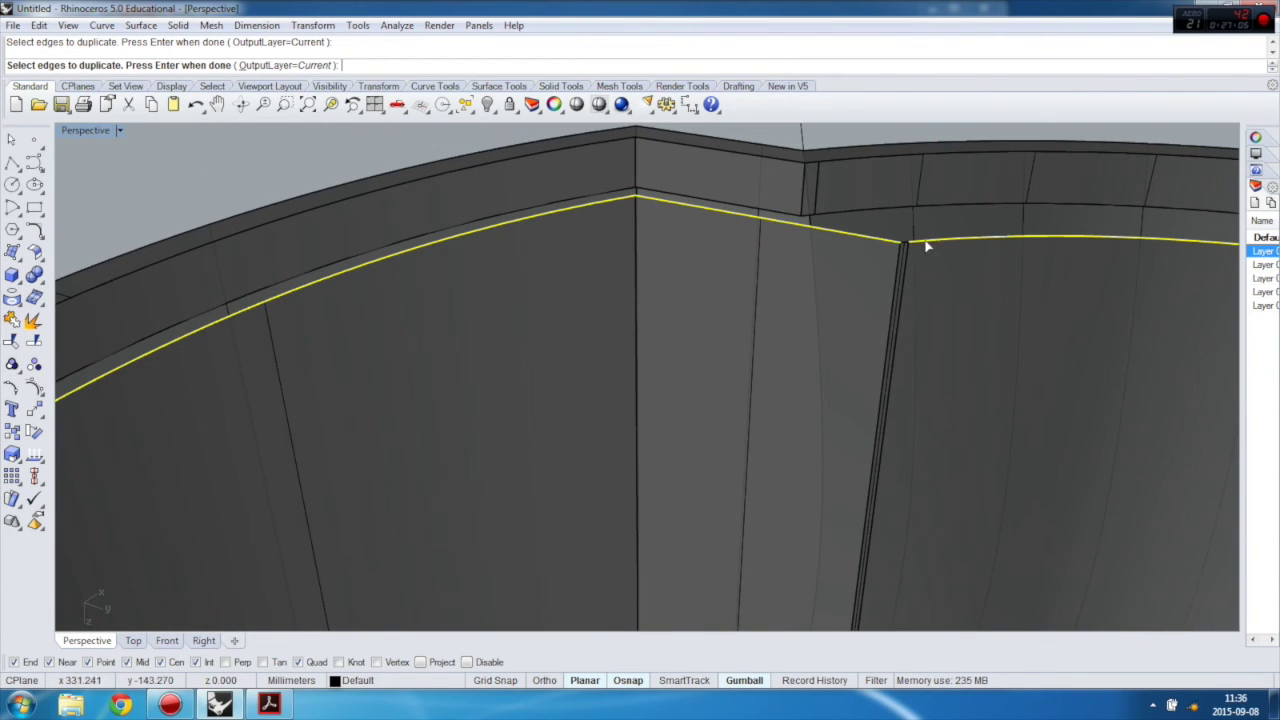
pyautogui.moveTo(919, 243); pyautogui.dragTo(347, 247, button='right')
pyautogui.press('Return')
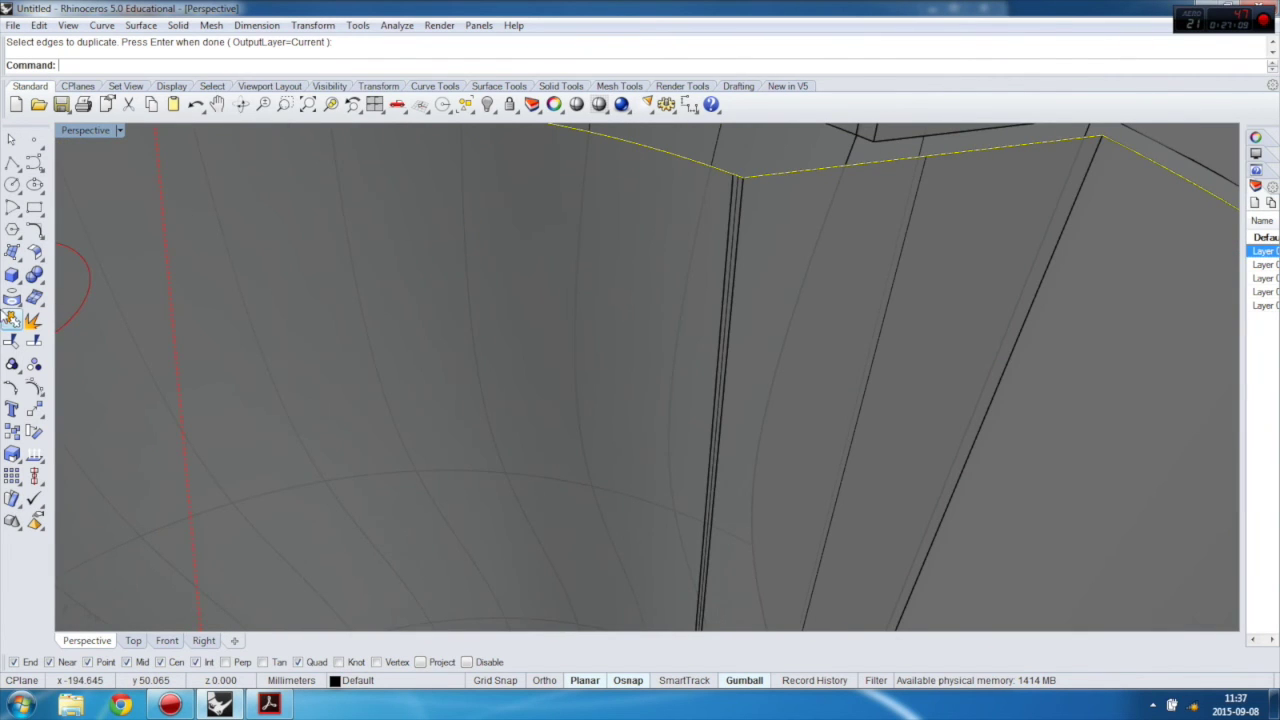
pyautogui.click(15, 322)
pyautogui.scroll(-5, 530, 401)
pyautogui.moveTo(517, 386); pyautogui.dragTo(440, 328, button='right')
pyautogui.click(361, 235)
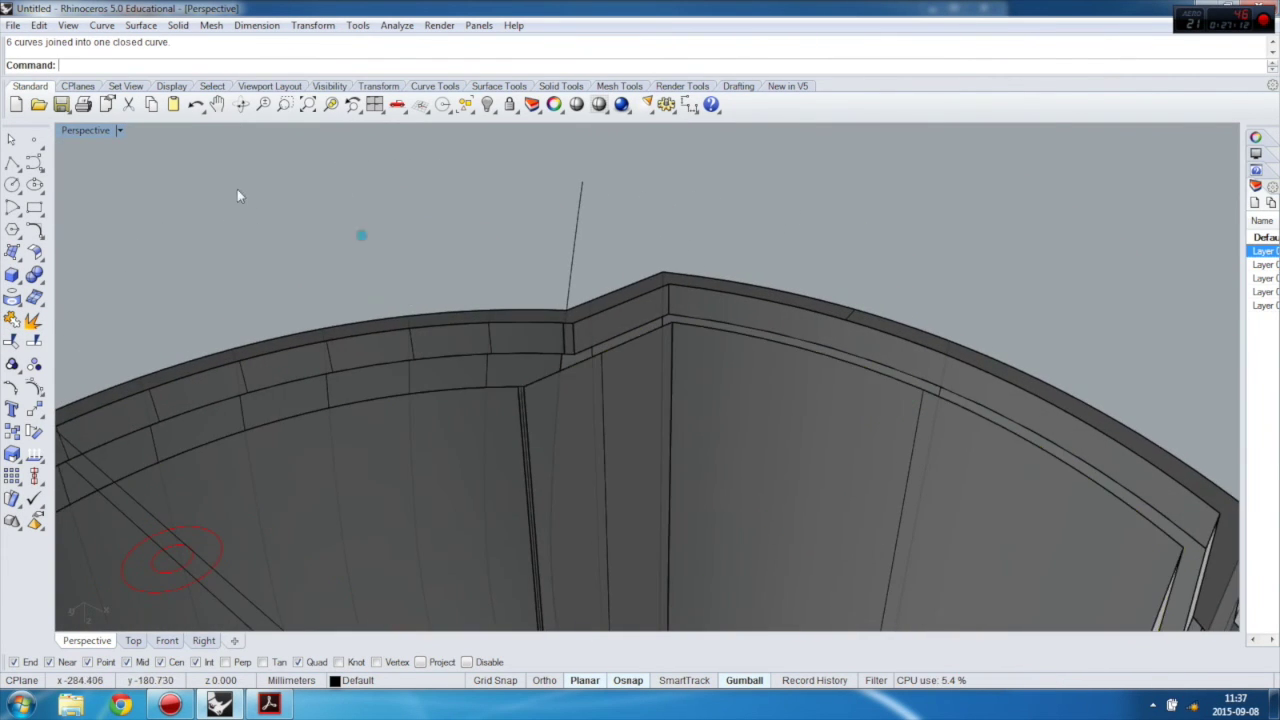
# Step: Try to fill the recessed ledge between the inner wall and the short extruded wall with a planar surface
pyautogui.click(15, 252)
pyautogui.click(57, 259)
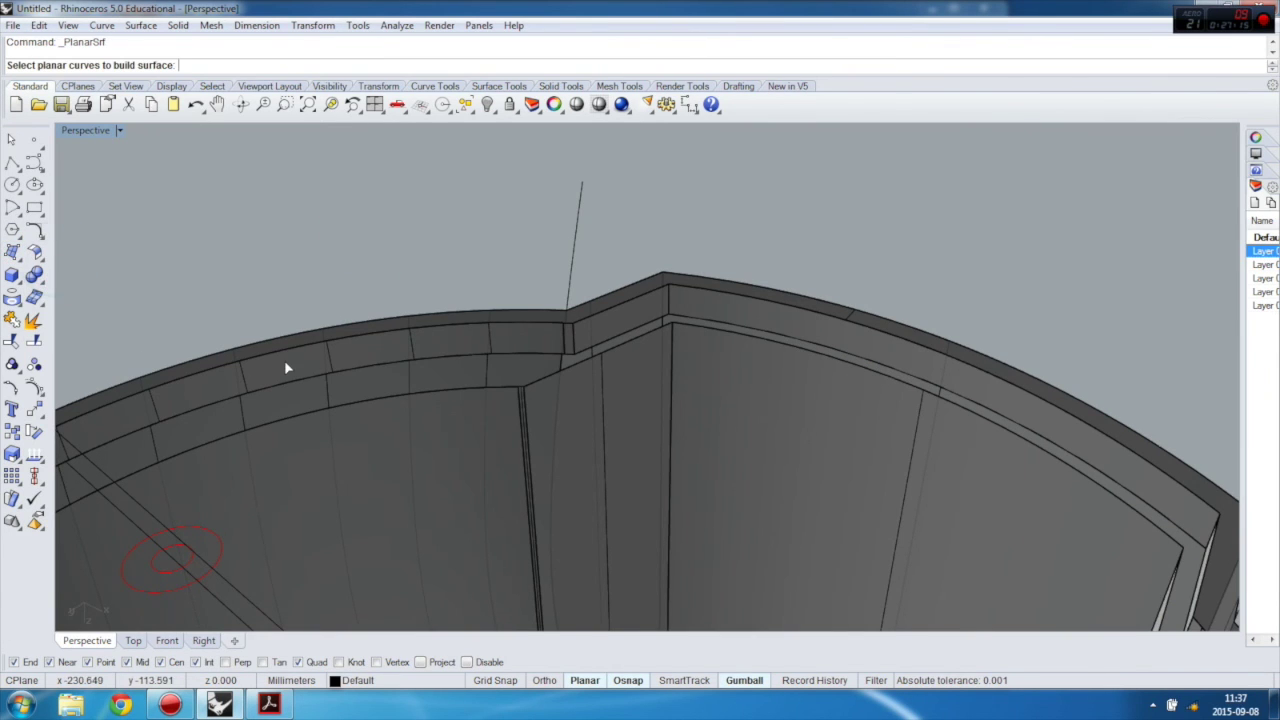
pyautogui.click(300, 387)
pyautogui.moveTo(409, 406); pyautogui.dragTo(362, 456, button='right')
pyautogui.press('Return')
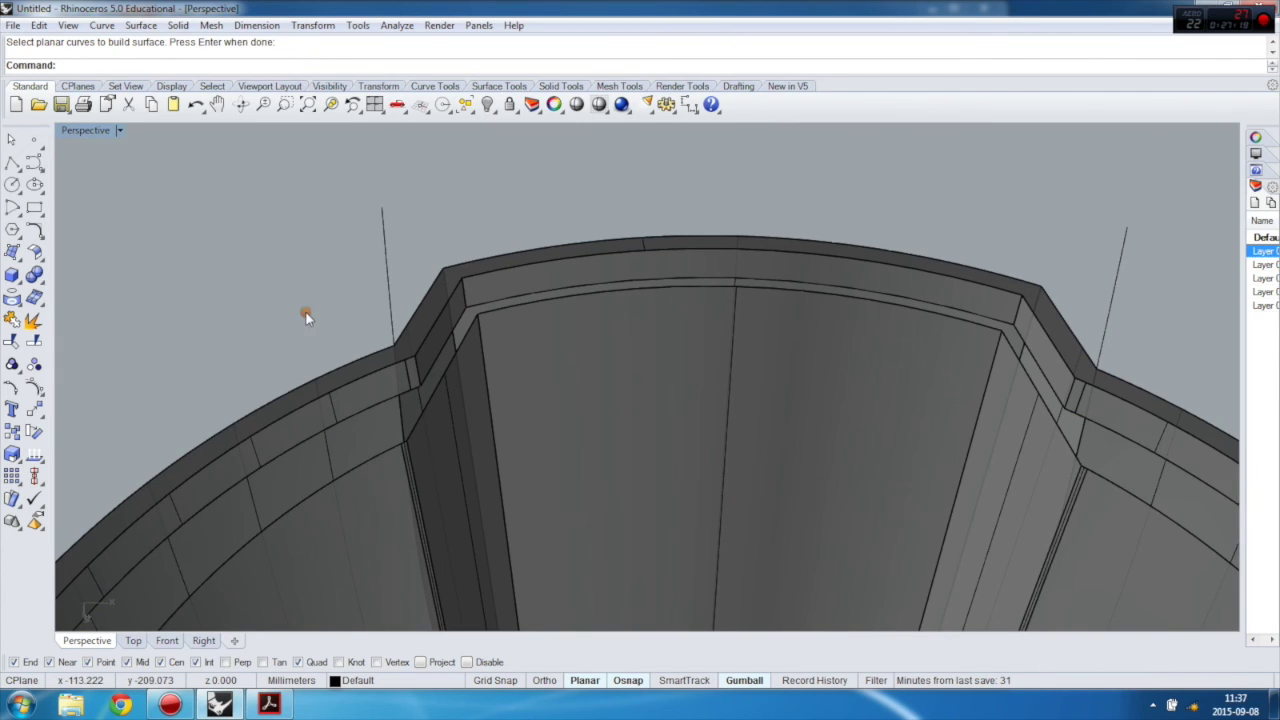
pyautogui.rightClick(305, 312)
pyautogui.click(406, 397)
pyautogui.press('Return')
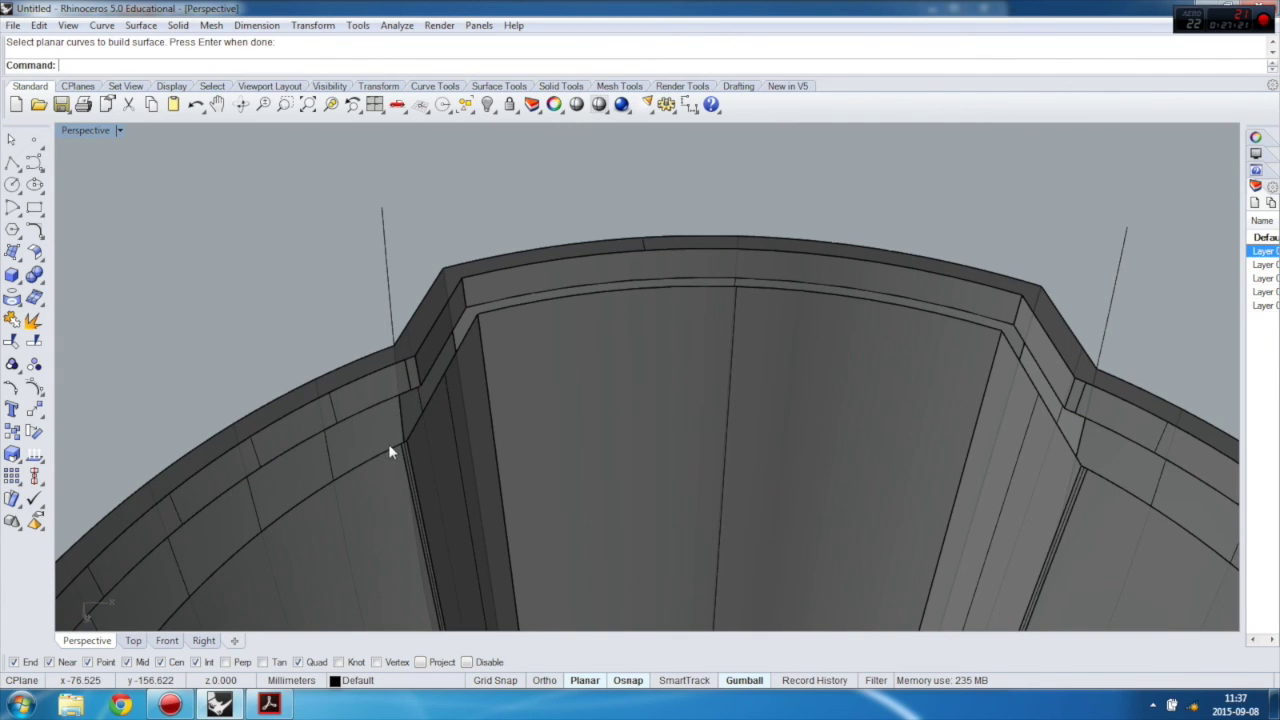
pyautogui.rightClick(388, 443)
pyautogui.click(387, 445)
pyautogui.moveTo(387, 445); pyautogui.dragTo(368, 272, button='right')
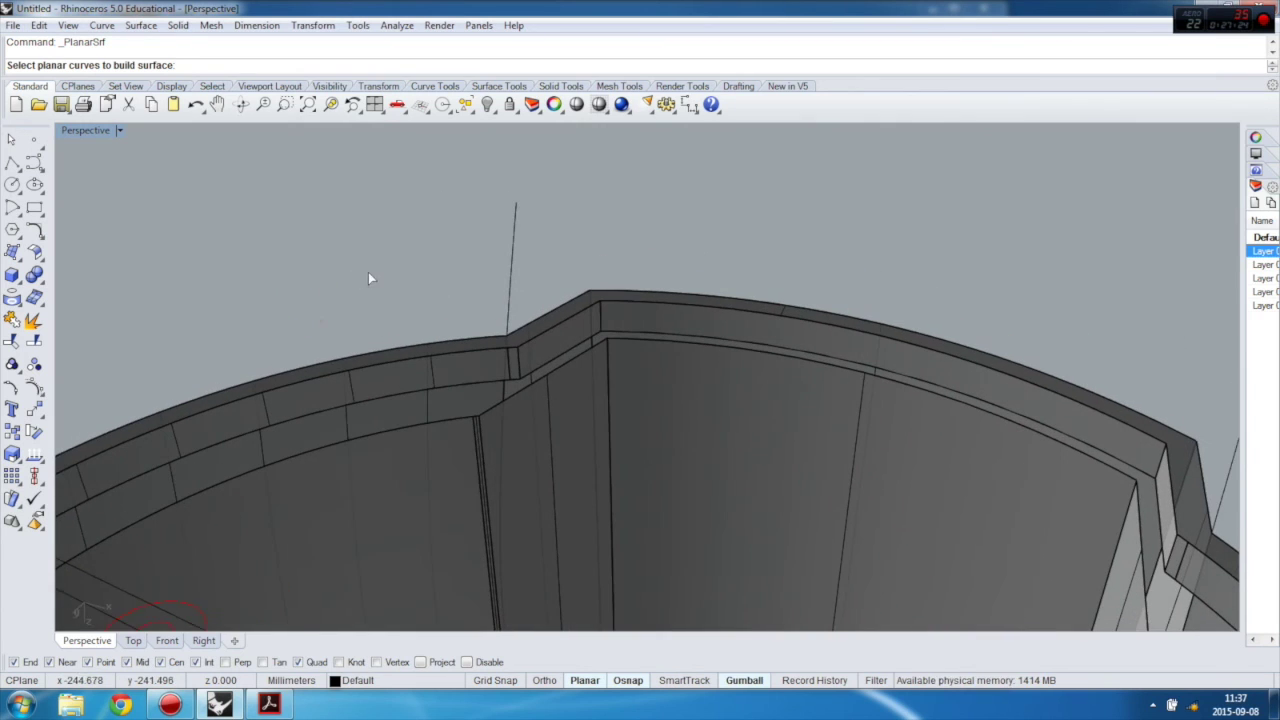
# Step: Duplicate the recessed edges of the short extruded wall and join them into one closed curve
pyautogui.click(12, 297)
pyautogui.click(81, 303)
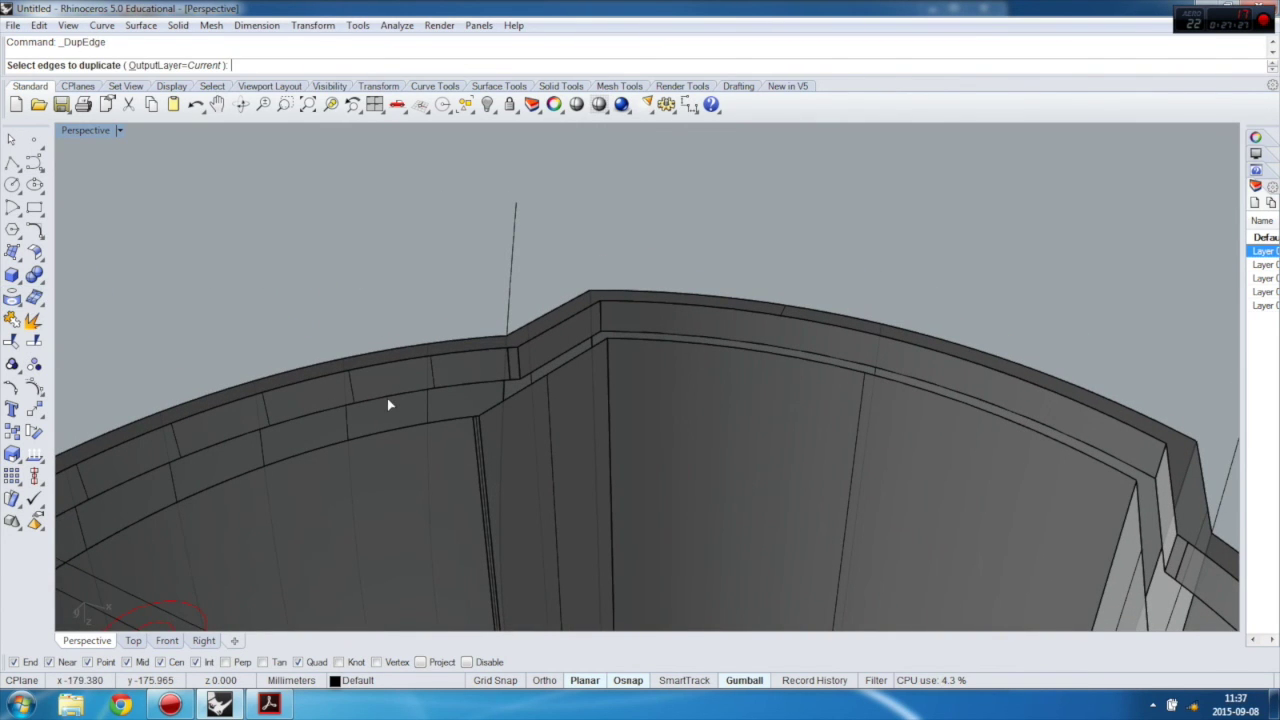
pyautogui.click(390, 404)
pyautogui.scroll(2, 517, 390)
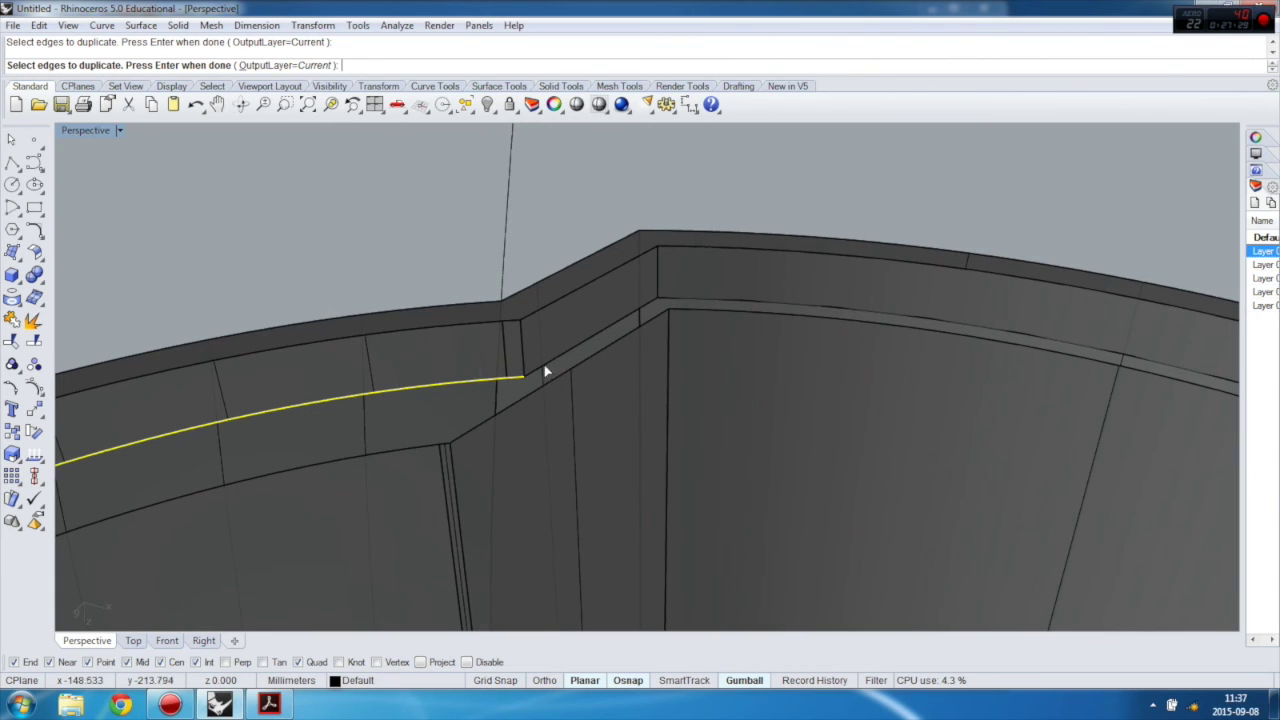
pyautogui.click(546, 362)
pyautogui.click(676, 301)
pyautogui.moveTo(634, 291); pyautogui.dragTo(394, 298, button='right')
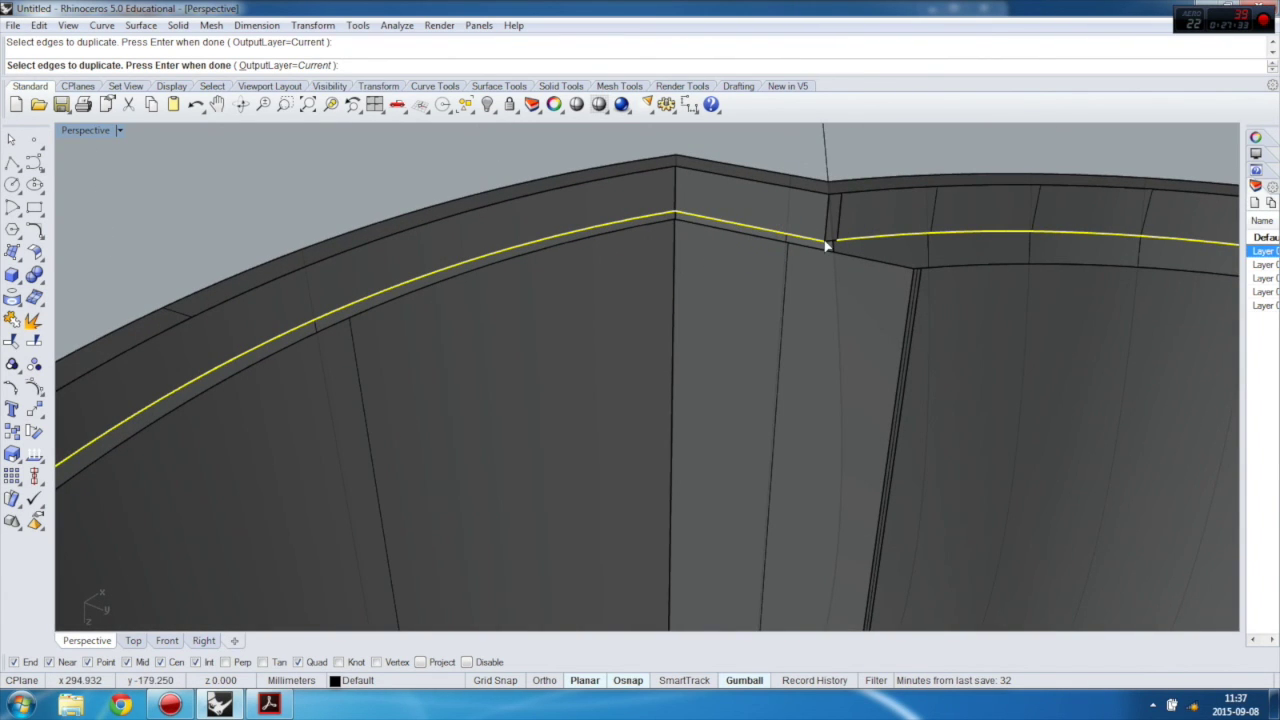
pyautogui.press('Return')
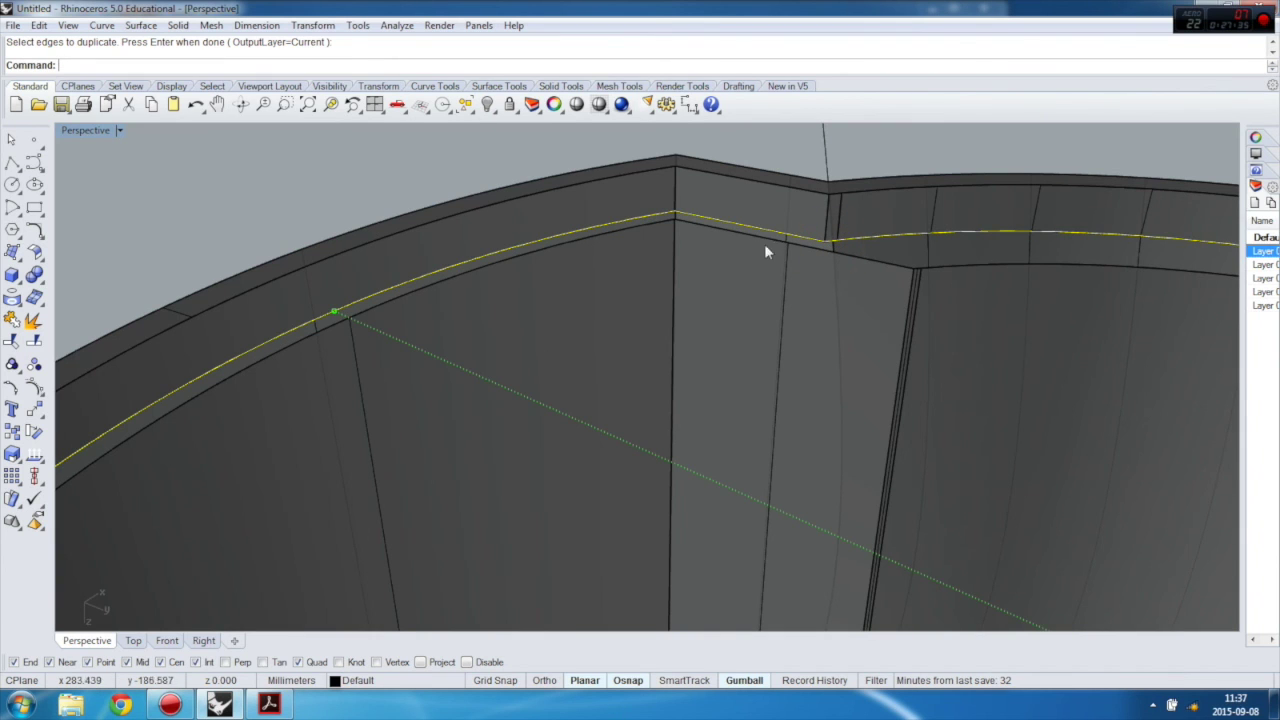
pyautogui.click(10, 318)
pyautogui.moveTo(150, 247); pyautogui.dragTo(420, 250, button='right')
pyautogui.click(209, 224)
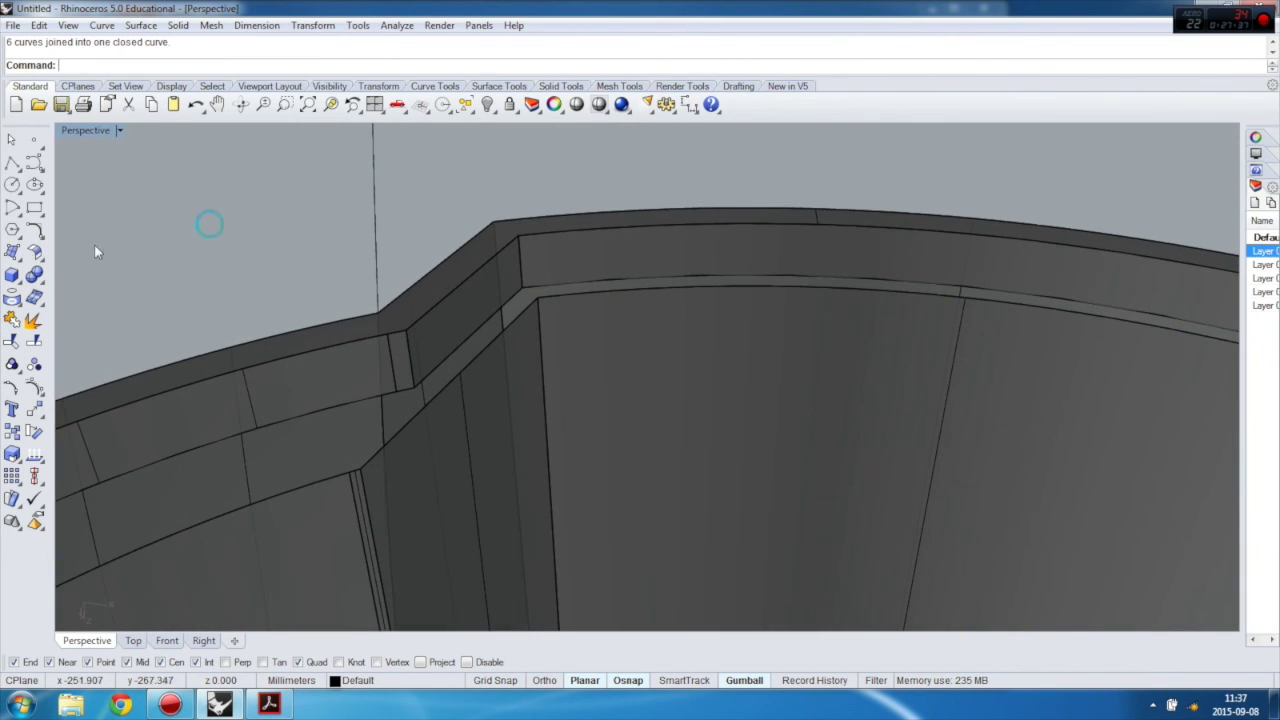
# Step: Create a planar surface between the short wall's edge curve and the inner wall's edge curve to close the ledge
pyautogui.click(13, 253)
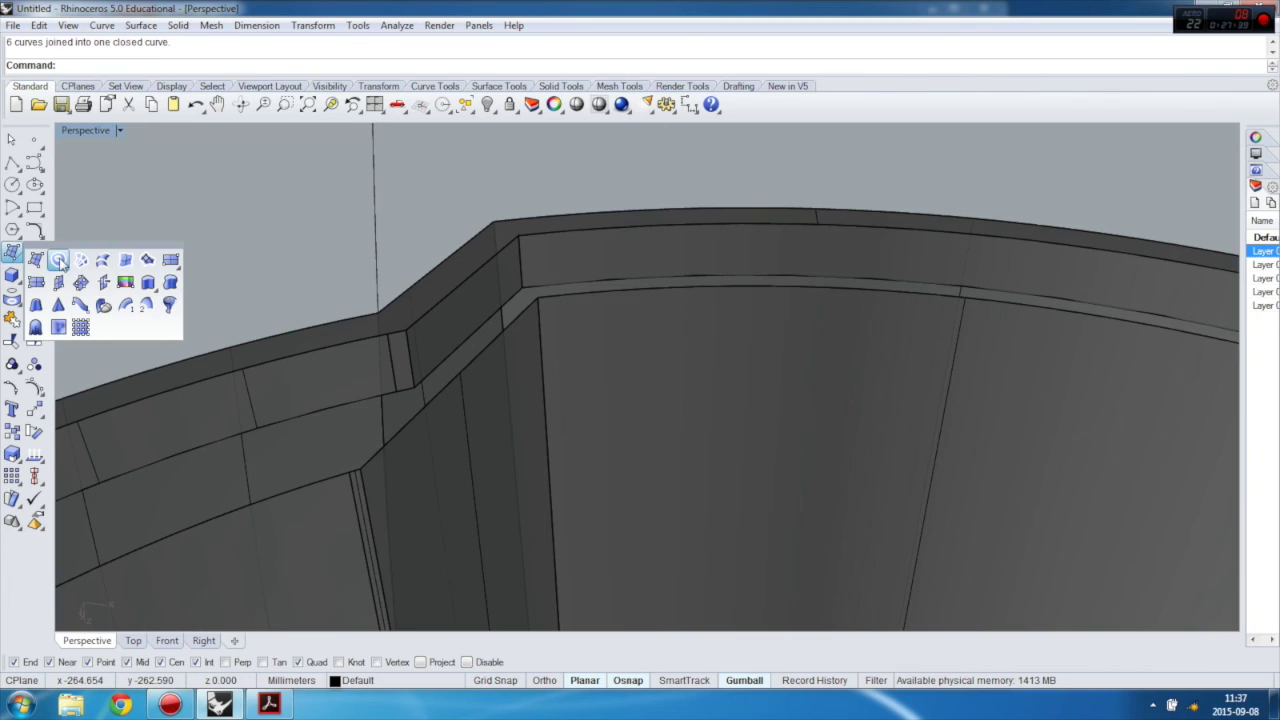
pyautogui.click(59, 260)
pyautogui.click(436, 368)
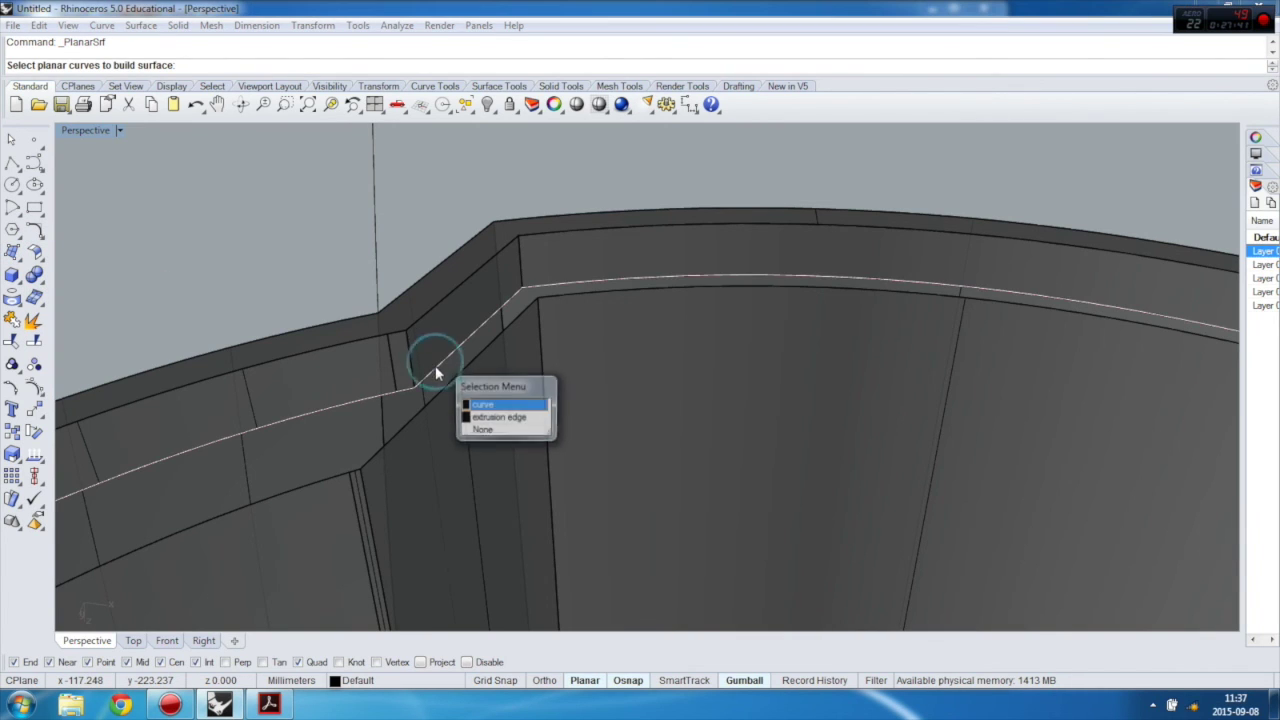
pyautogui.click(501, 406)
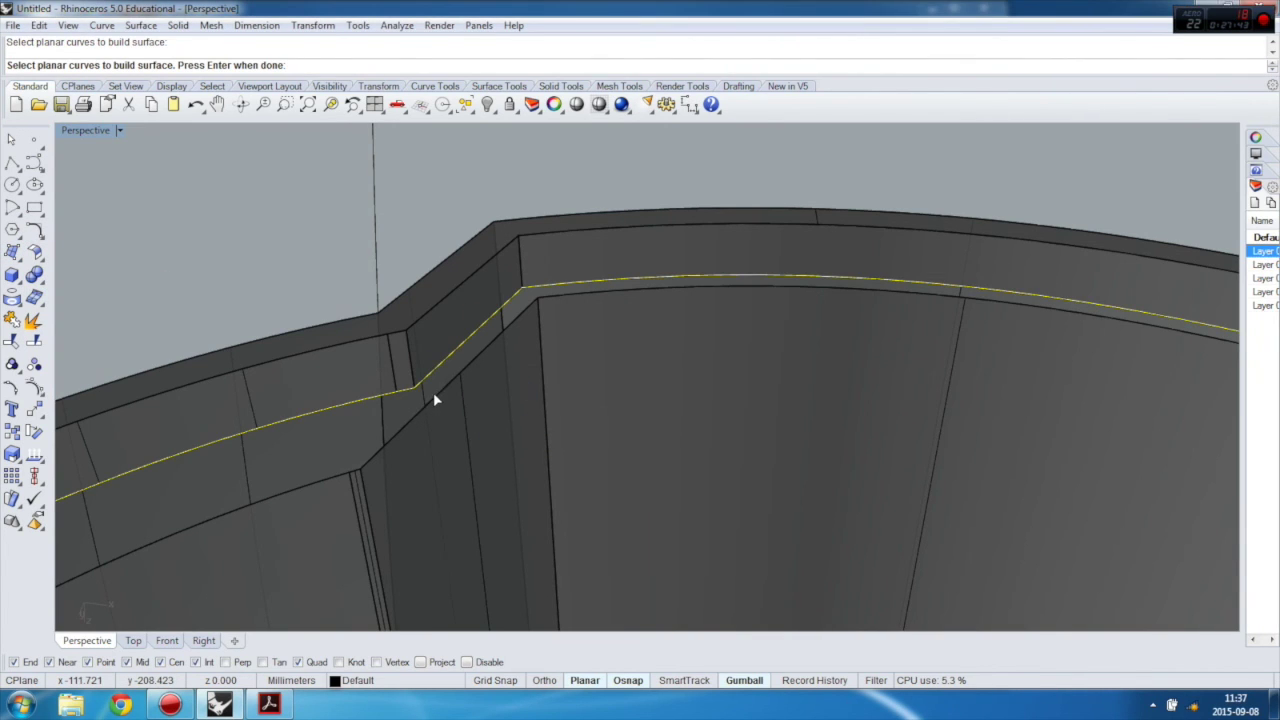
pyautogui.click(435, 391)
pyautogui.click(514, 425)
pyautogui.press('Return')
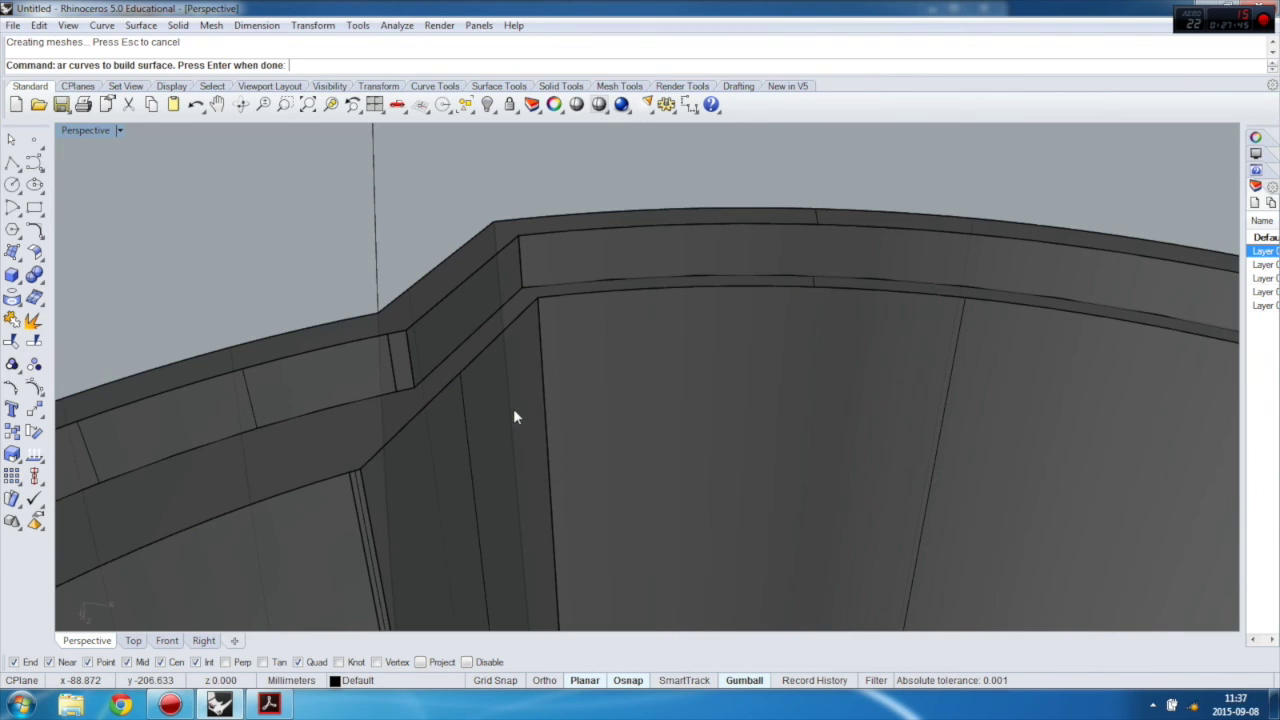
# Step: Examine the whole body from both ends, including its closed lower rim and the opposite opening
pyautogui.scroll(-6, 483, 369)
pyautogui.scroll(-6, 483, 341)
pyautogui.moveTo(473, 428)
pyautogui.mouseDown(button='right')
pyautogui.moveTo(480, 360)
pyautogui.moveTo(517, 445)
pyautogui.moveTo(429, 480)
pyautogui.moveTo(453, 426)
pyautogui.mouseUp(button='right')
pyautogui.moveTo(463, 286); pyautogui.dragTo(610, 562, button='right')
pyautogui.scroll(-8, 618, 513)
pyautogui.scroll(5, 565, 286)
pyautogui.moveTo(565, 286); pyautogui.dragTo(586, 476, button='right')
pyautogui.scroll(3, 584, 476)
pyautogui.scroll(-8, 514, 340)
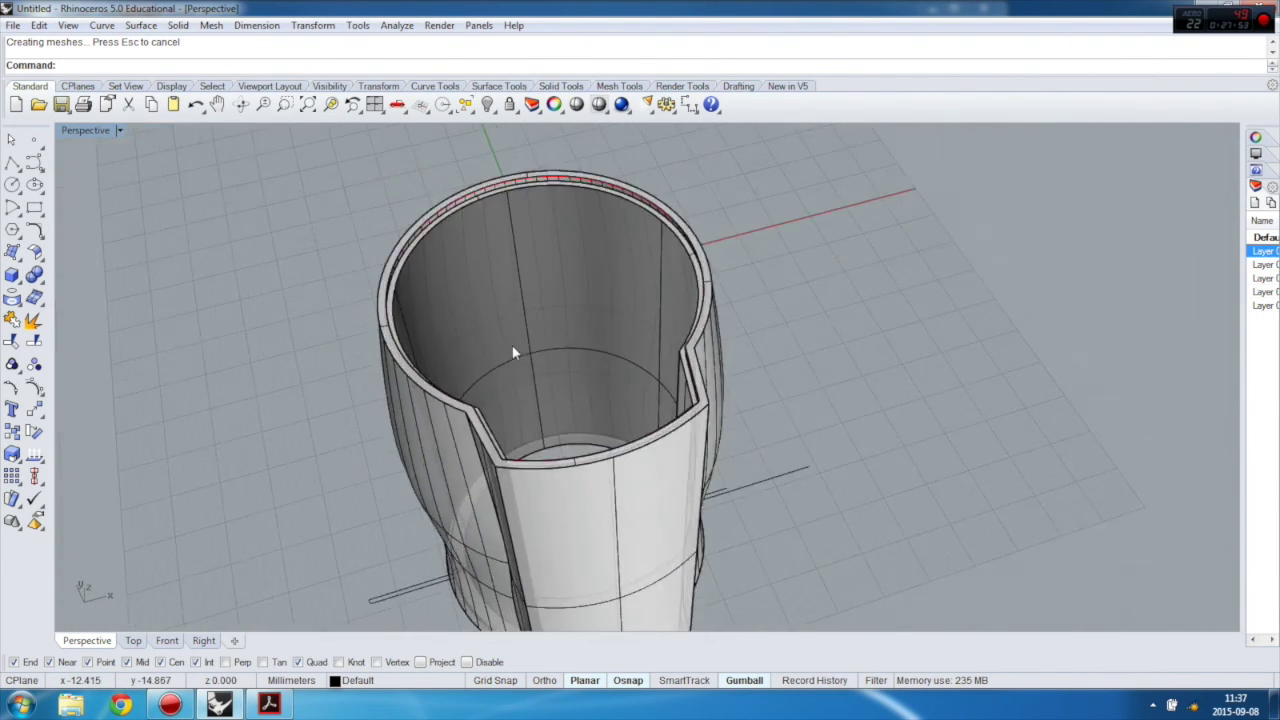
# Step: Join all the body's surfaces together and move the joined body along the X axis, clear of the construction curves
pyautogui.moveTo(267, 170); pyautogui.dragTo(682, 589)
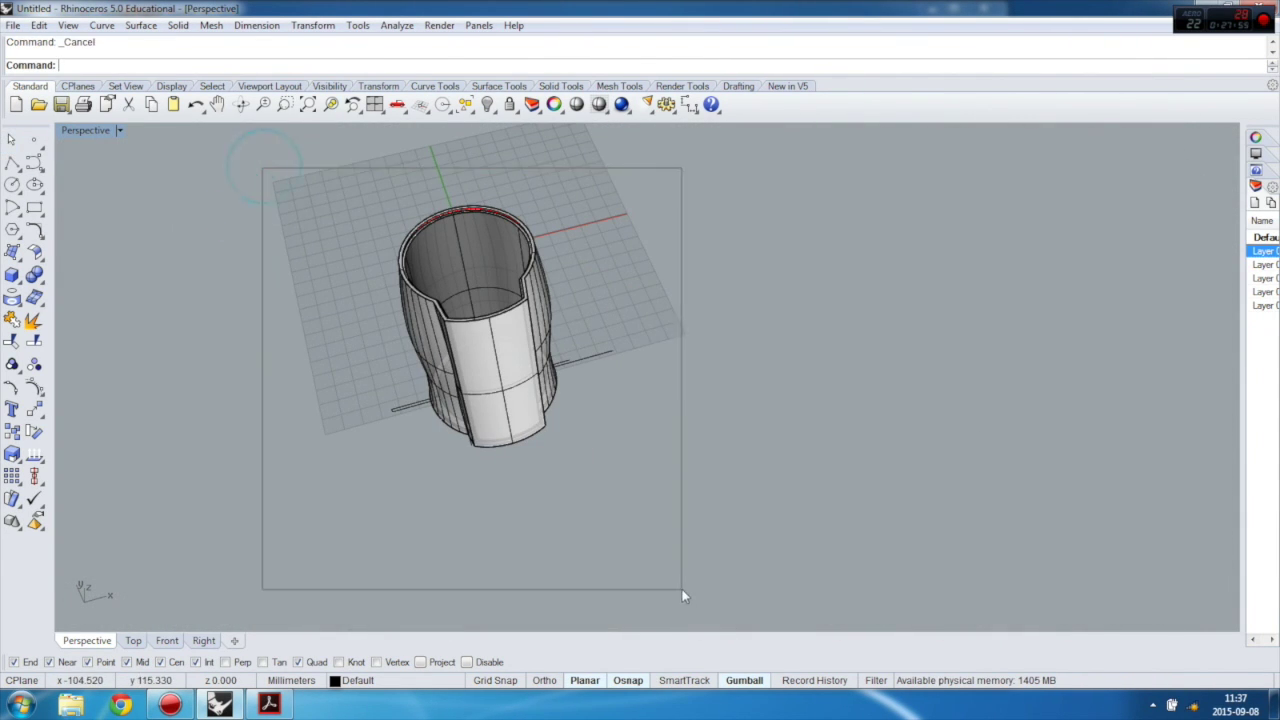
pyautogui.click(11, 320)
pyautogui.click(264, 443)
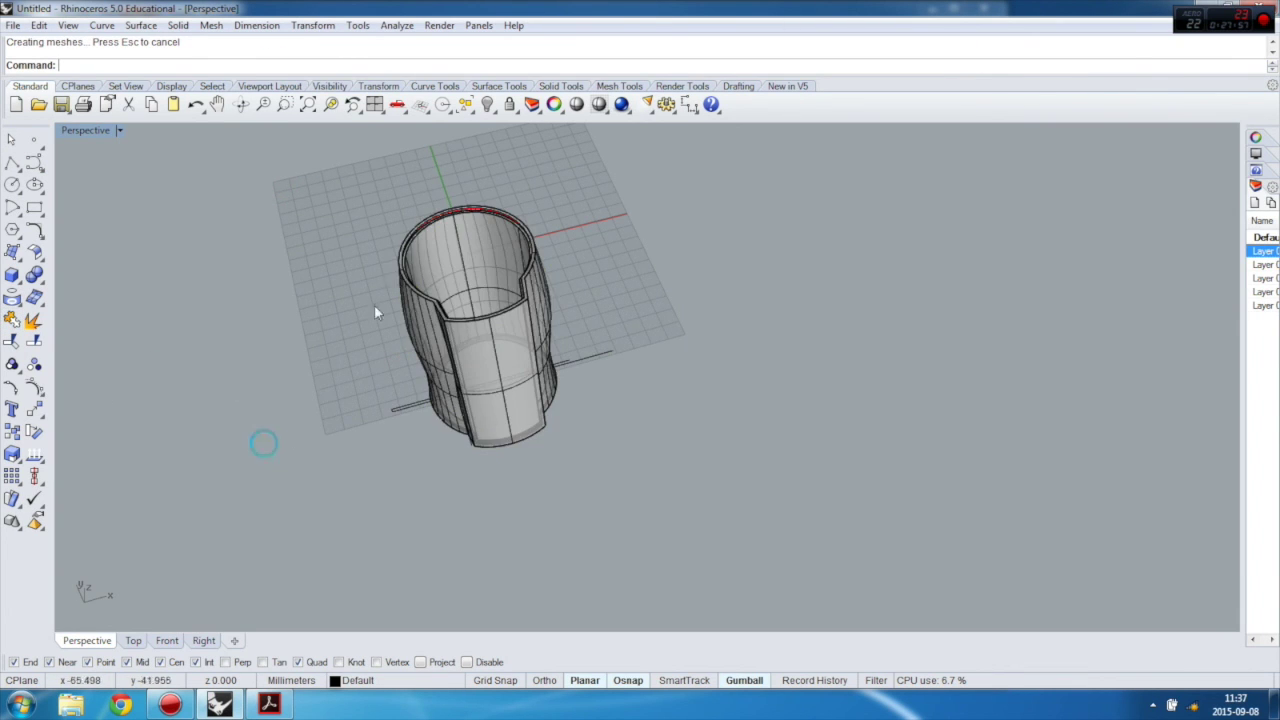
pyautogui.click(451, 257)
pyautogui.moveTo(540, 316); pyautogui.dragTo(861, 387)
pyautogui.click(731, 487)
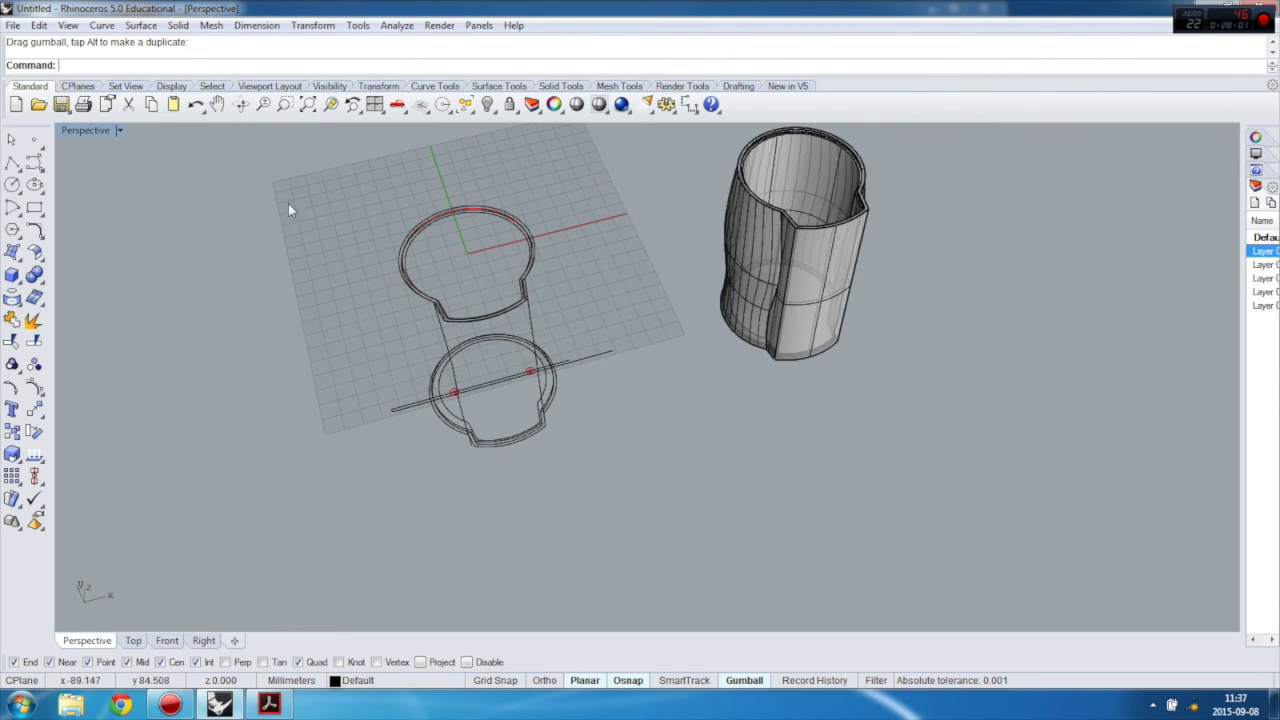
# Step: Undo the joined body's move along the X axis to put it back over the construction curves
pyautogui.scroll(5, 450, 325)
pyautogui.moveTo(570, 393); pyautogui.dragTo(522, 380, button='right')
pyautogui.scroll(-8, 480, 263)
pyautogui.scroll(6, 520, 505)
pyautogui.moveTo(520, 487); pyautogui.dragTo(451, 432, button='right')
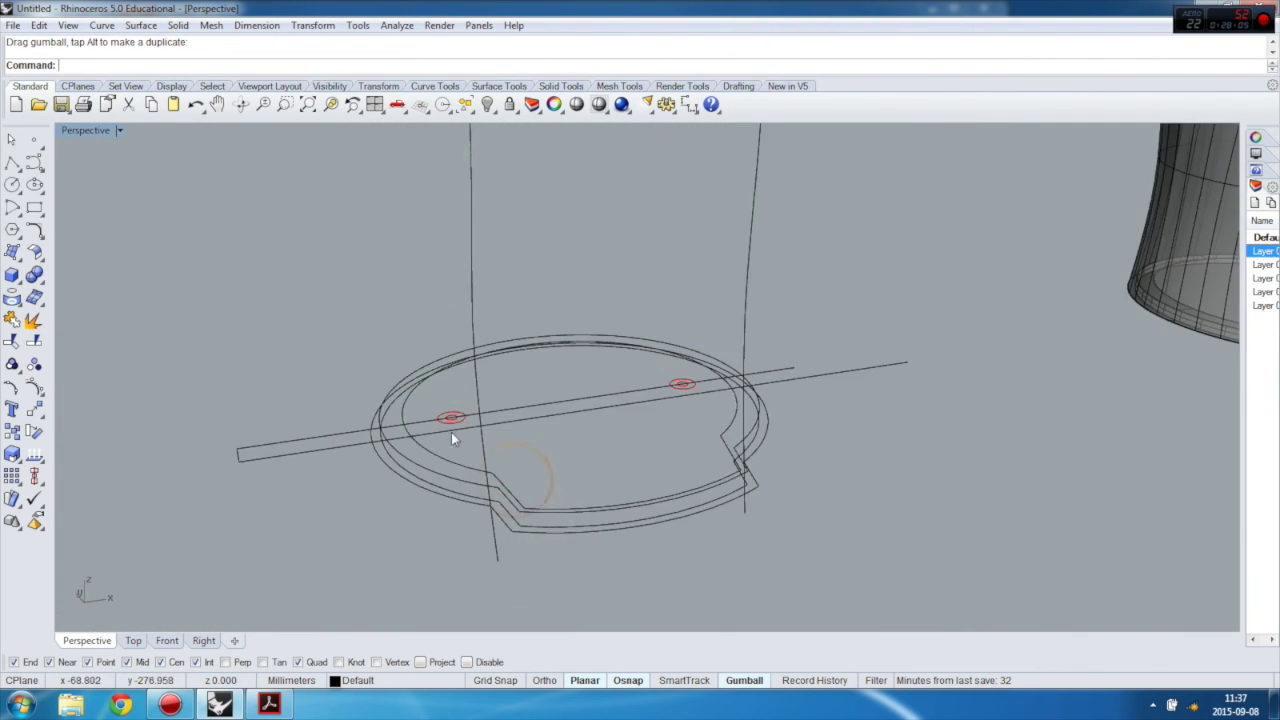
pyautogui.scroll(-9, 451, 432)
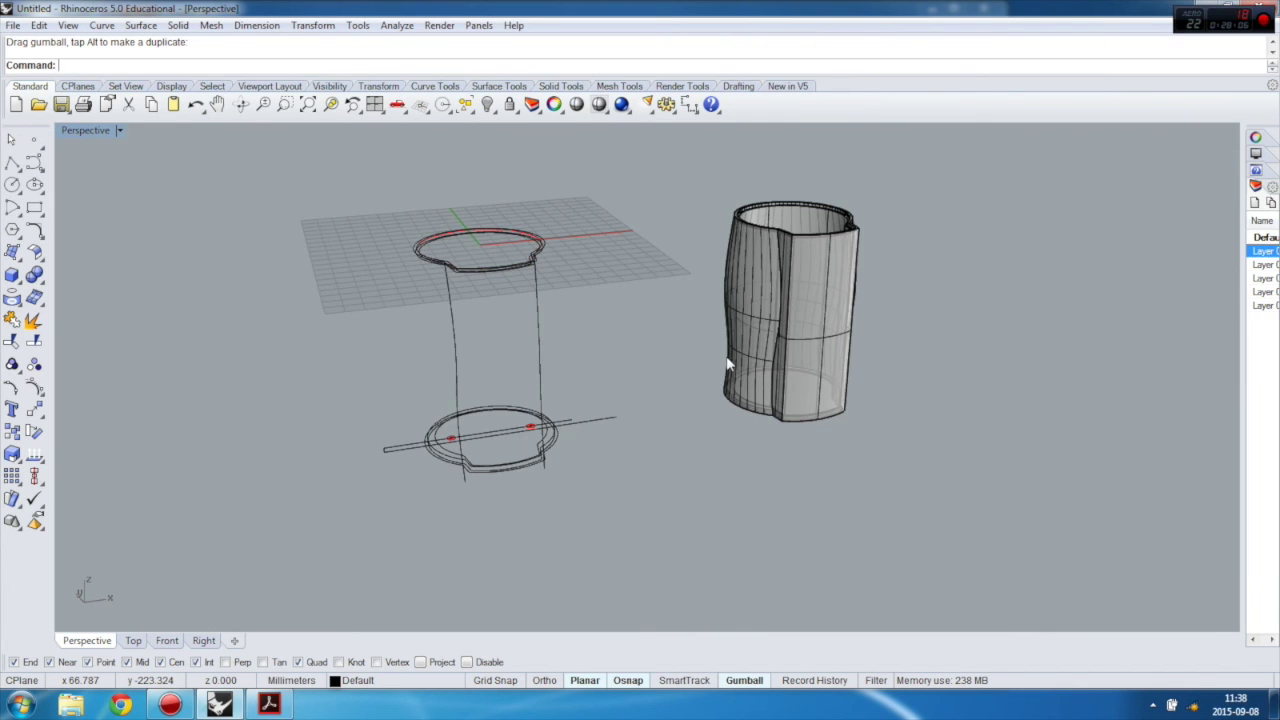
pyautogui.hotkey('ctrl', 'z')
pyautogui.click(669, 400)
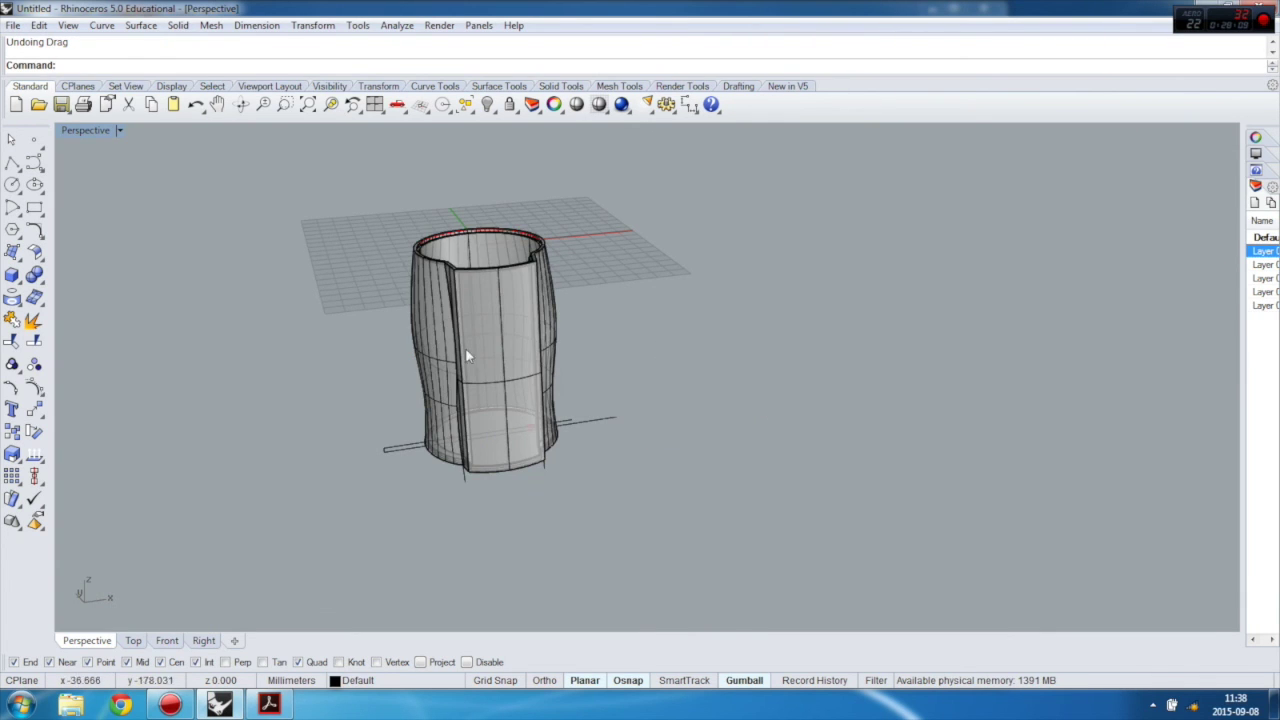
# Step: Examine the body's stepped lower rim and how the small red circles and long construction lines sit across its opening
pyautogui.moveTo(372, 290); pyautogui.dragTo(380, 339, button='right')
pyautogui.scroll(8, 380, 340)
pyautogui.scroll(-6, 384, 346)
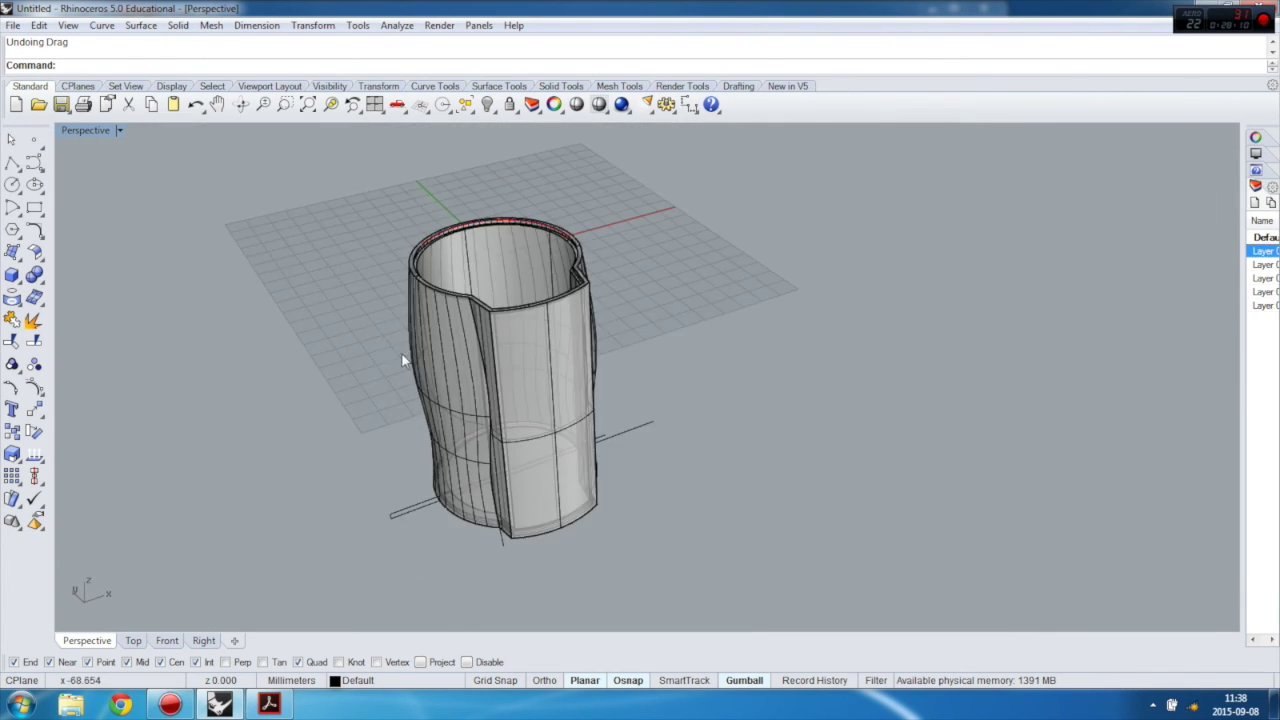
pyautogui.moveTo(409, 320); pyautogui.dragTo(492, 261, button='right')
pyautogui.scroll(5, 460, 475)
pyautogui.scroll(-8, 550, 320)
pyautogui.moveTo(544, 228); pyautogui.dragTo(527, 194, button='right')
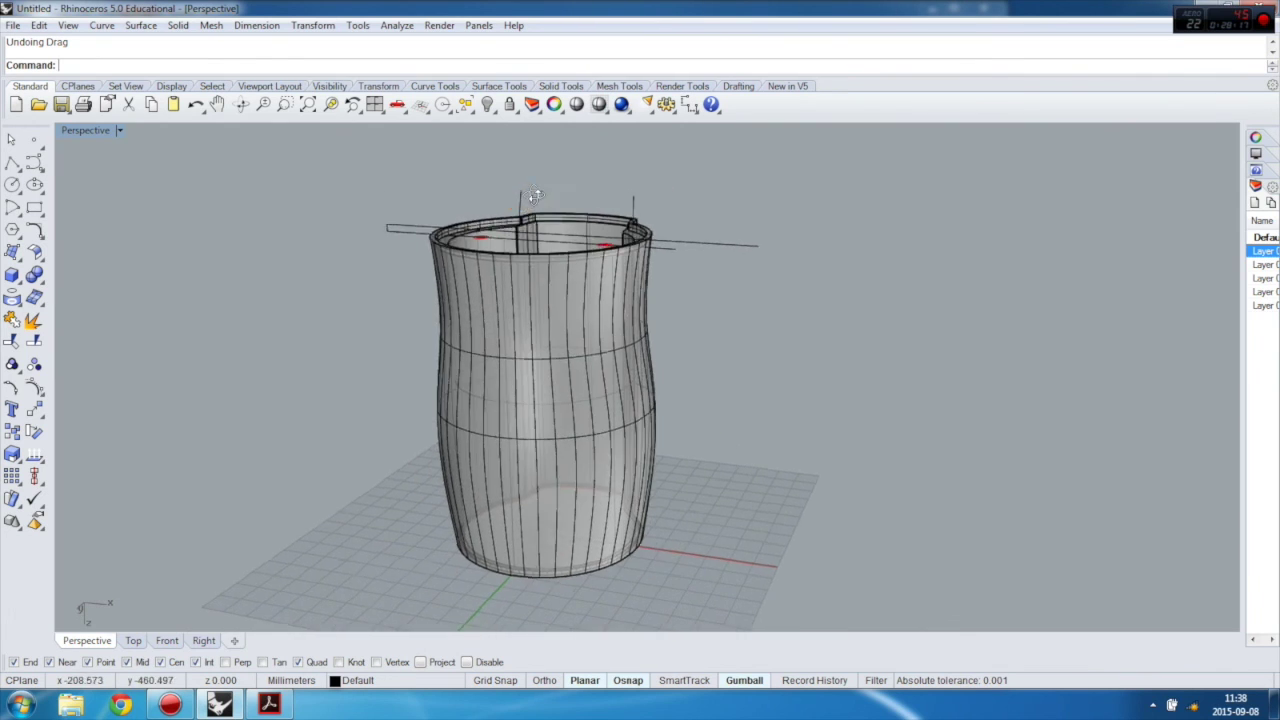
pyautogui.scroll(6, 468, 250)
pyautogui.scroll(6, 467, 249)
pyautogui.moveTo(443, 234); pyautogui.dragTo(427, 263, button='right')
pyautogui.scroll(-5, 414, 240)
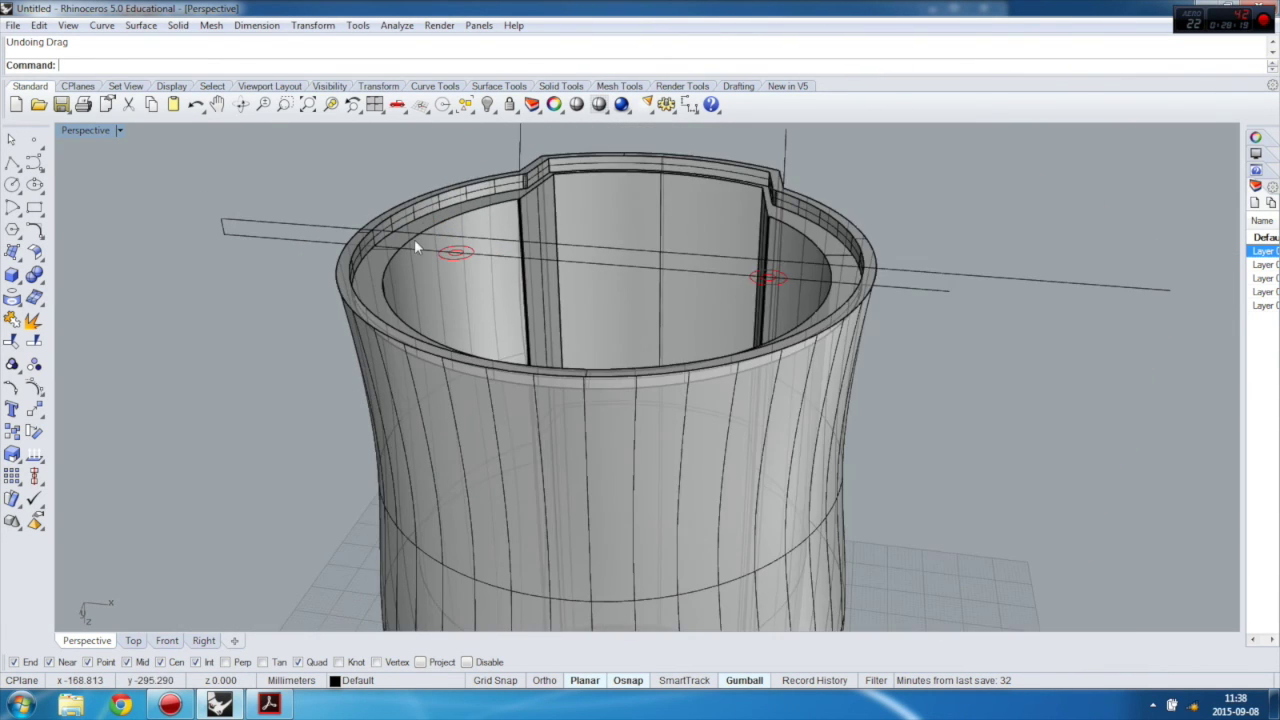
pyautogui.scroll(2, 418, 239)
pyautogui.moveTo(716, 306); pyautogui.dragTo(819, 296, button='right')
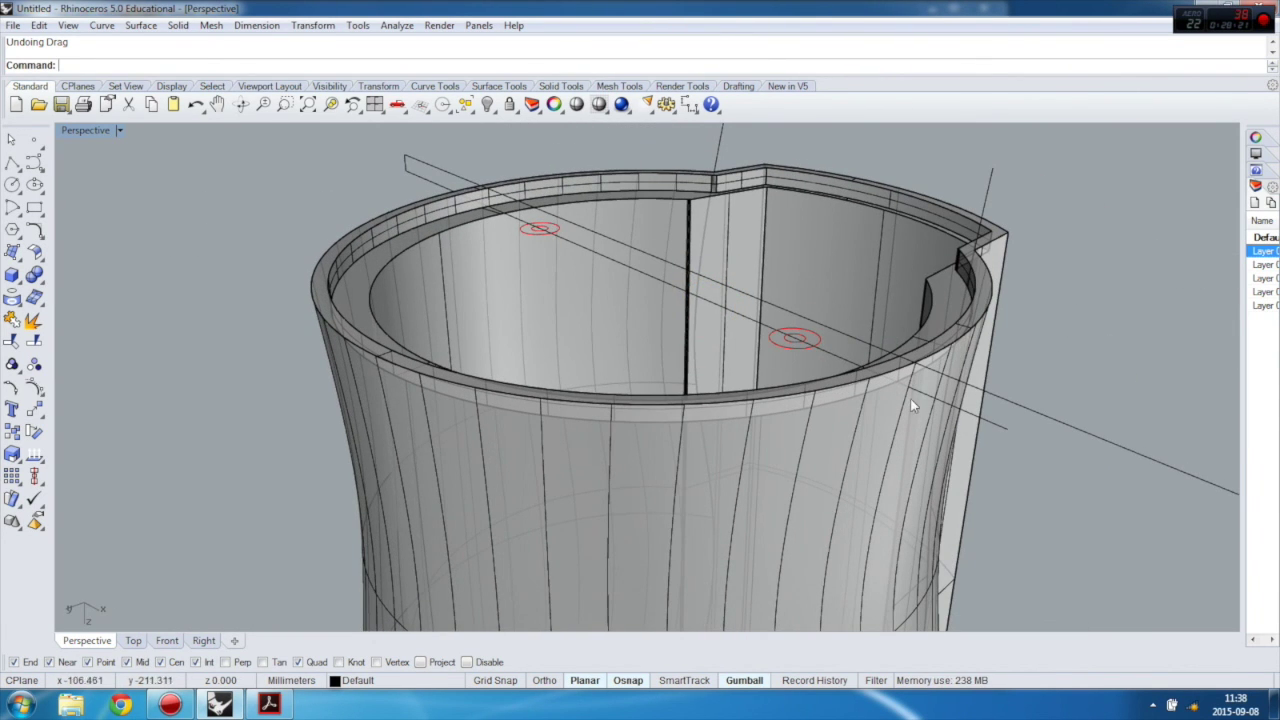
pyautogui.moveTo(720, 301); pyautogui.dragTo(556, 308, button='right')
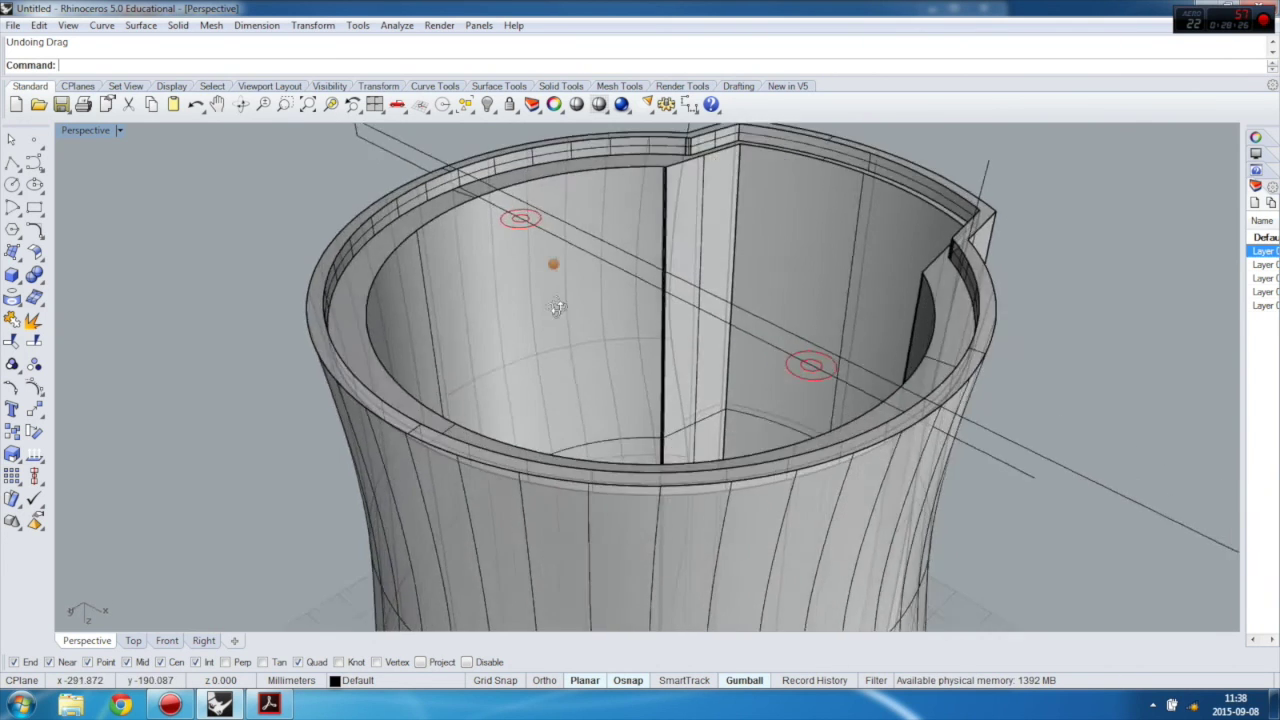